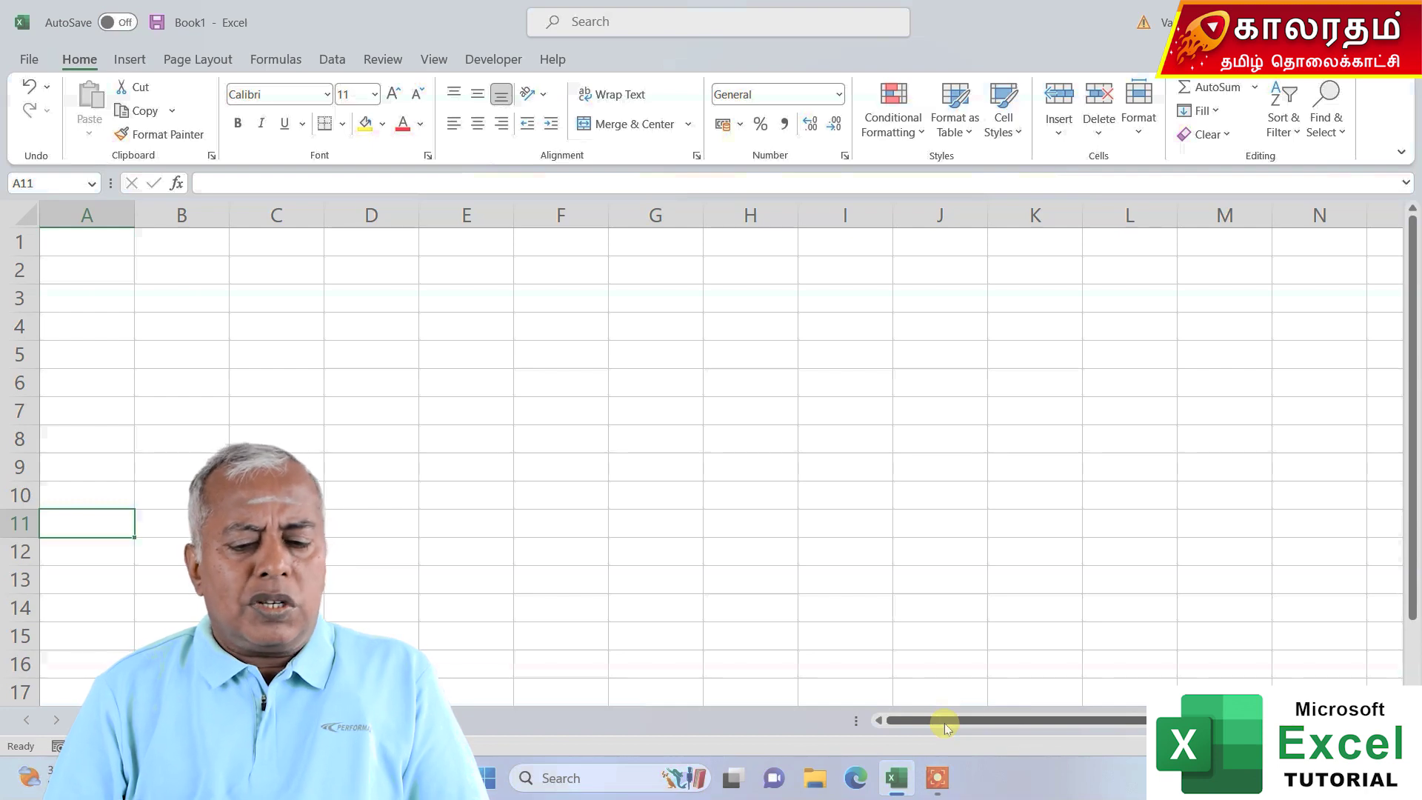
Step: Move around column A, return to A1, then jump to the sheet's last row, 1048576
key("Up")
key("Up")
key("Up")
key("Up")
key("Up")
key("Up")
key("Up")
key("Up")
key("Up")
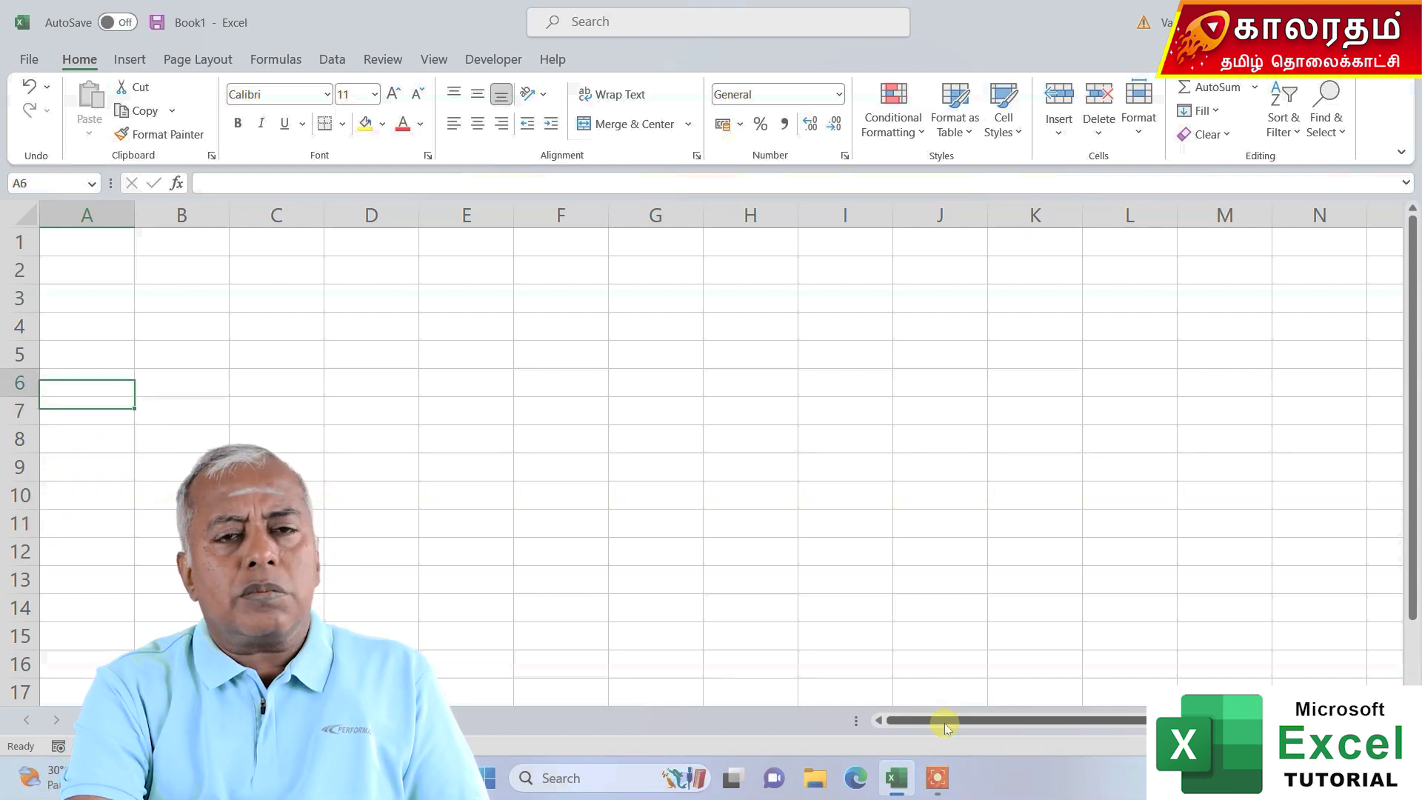
key("Up")
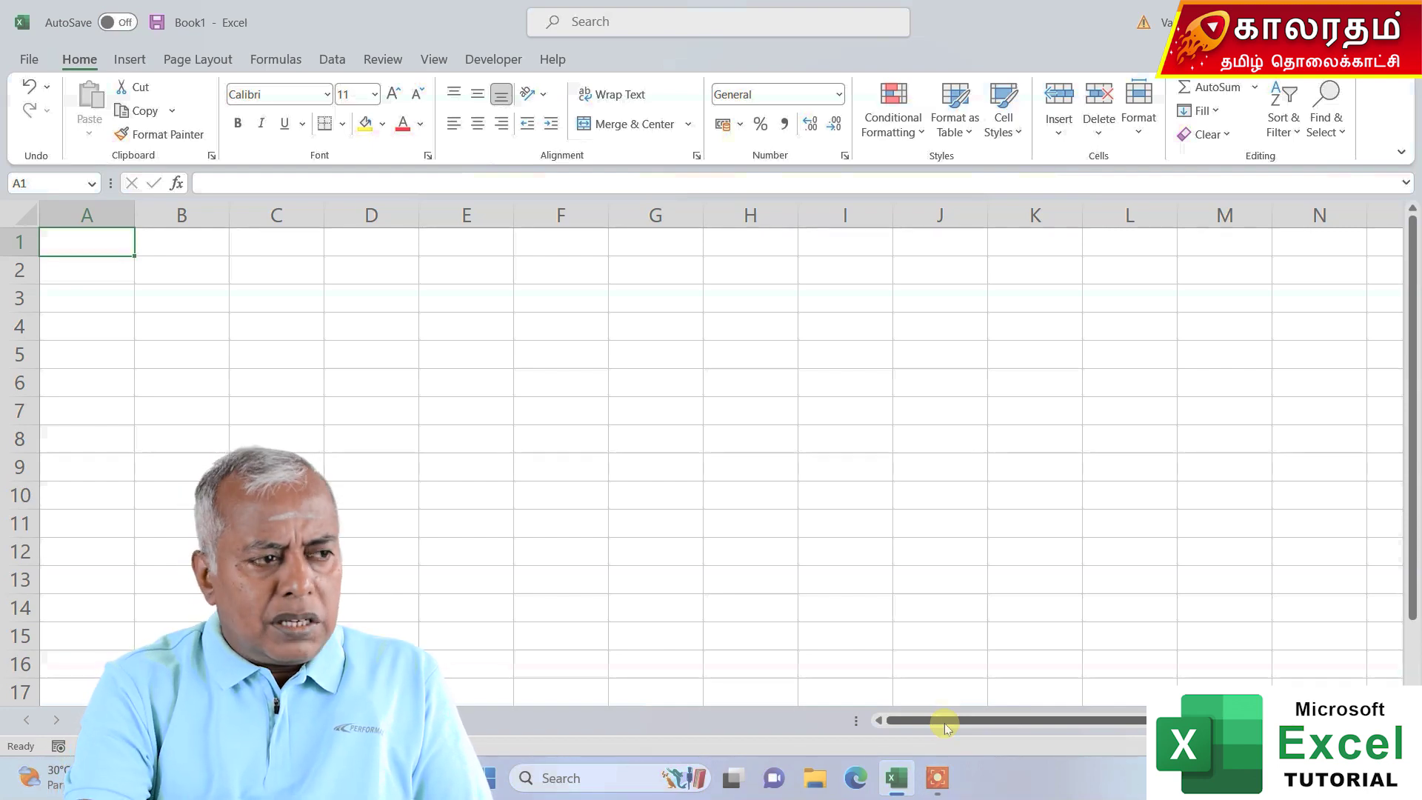
key("Down")
key("Down")
key("Down")
key("Down")
key("Down")
key("Down")
key("Down")
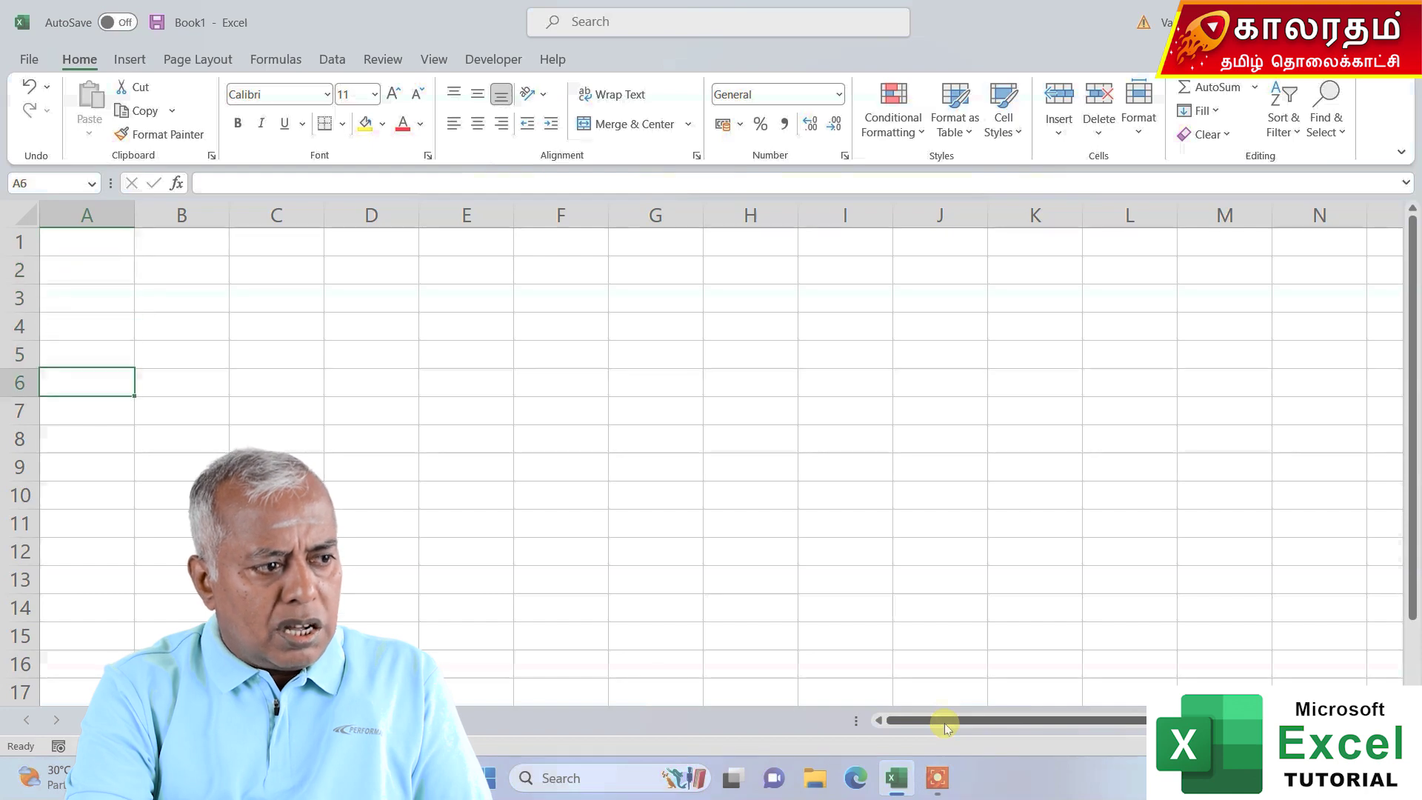
key("Down")
key("Down")
key("Down")
key("Down")
key("Down")
key("Up")
key("Up")
key("Up")
key("Up")
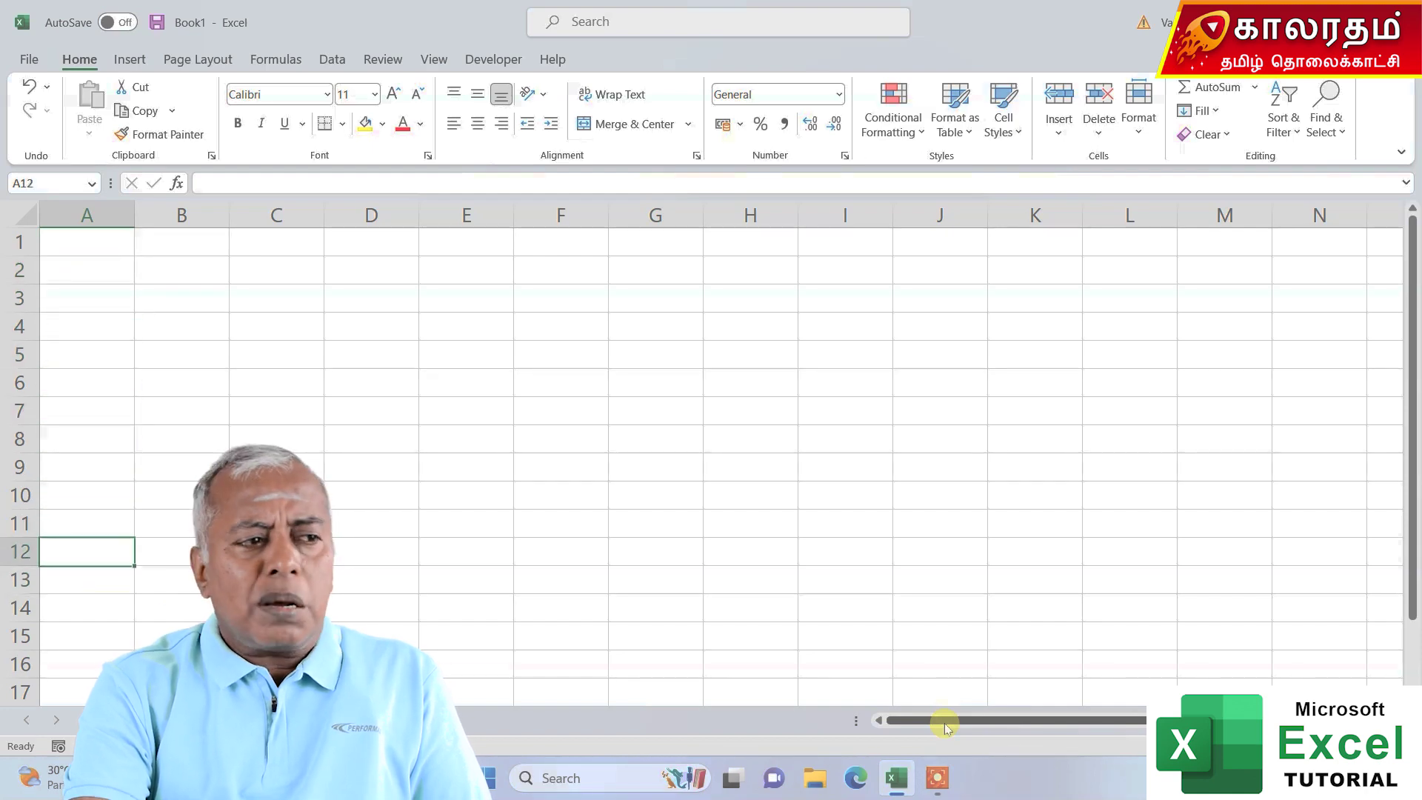
key("ctrl+Home")
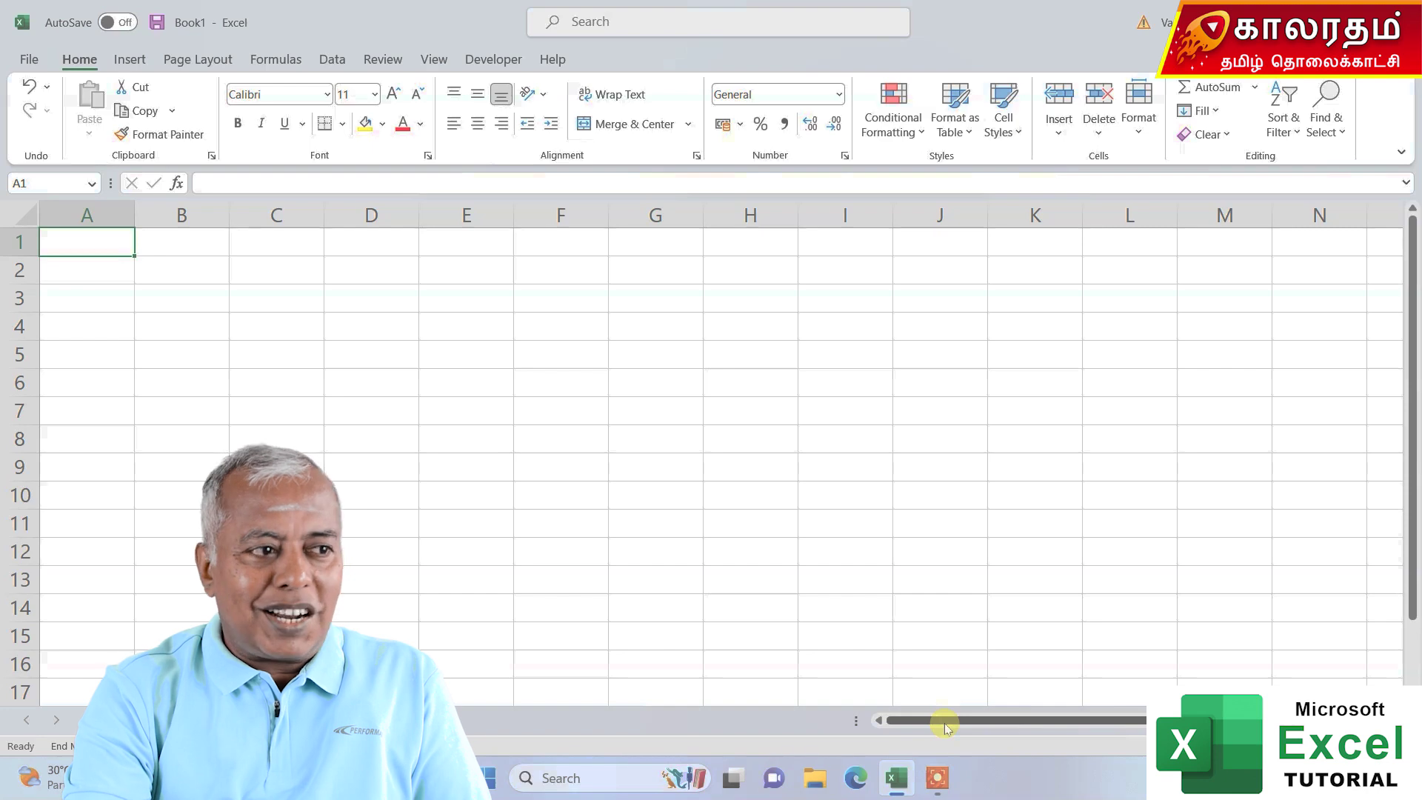
key("ctrl+Down")
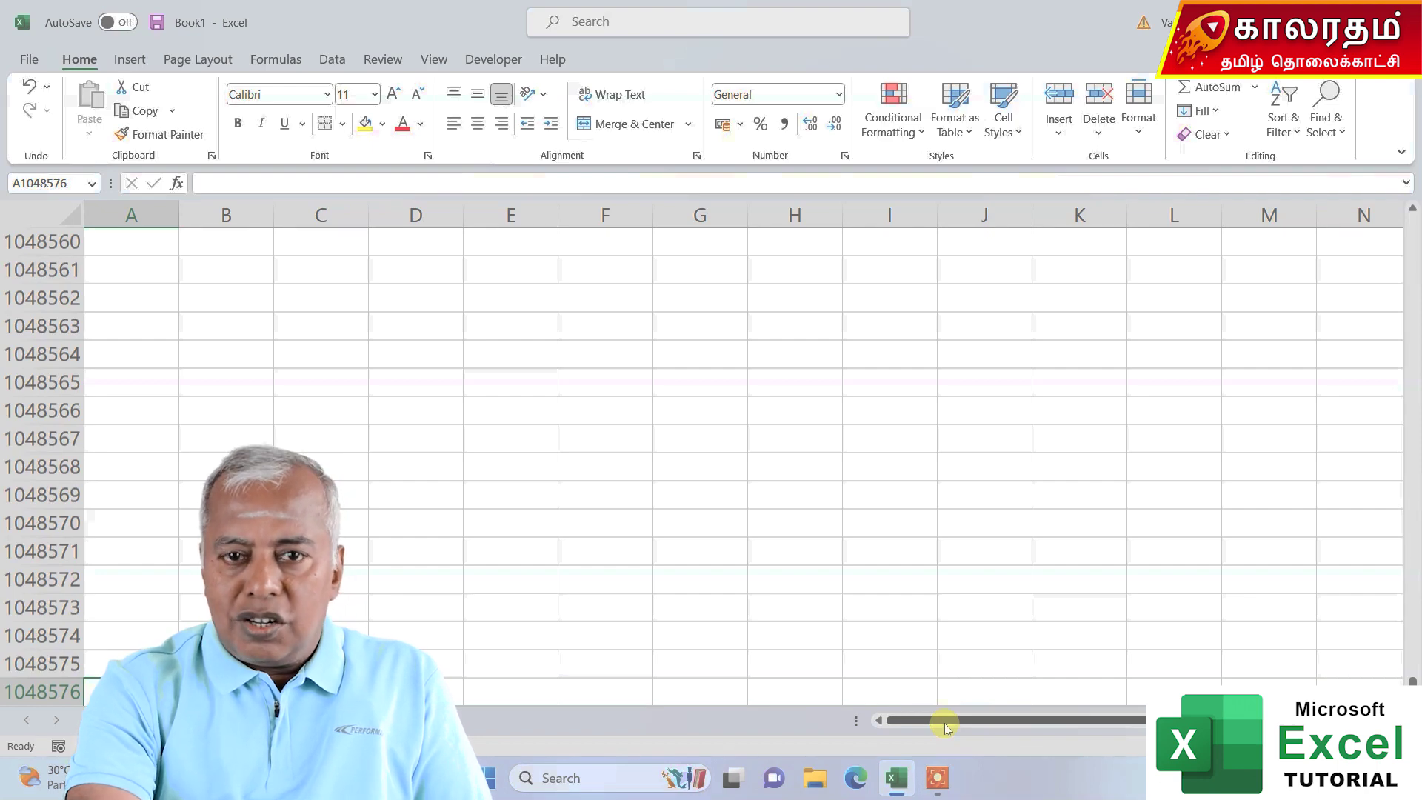
Step: Jump to the top, across to the last column XFD, and back to column A
key("ctrl+Up")
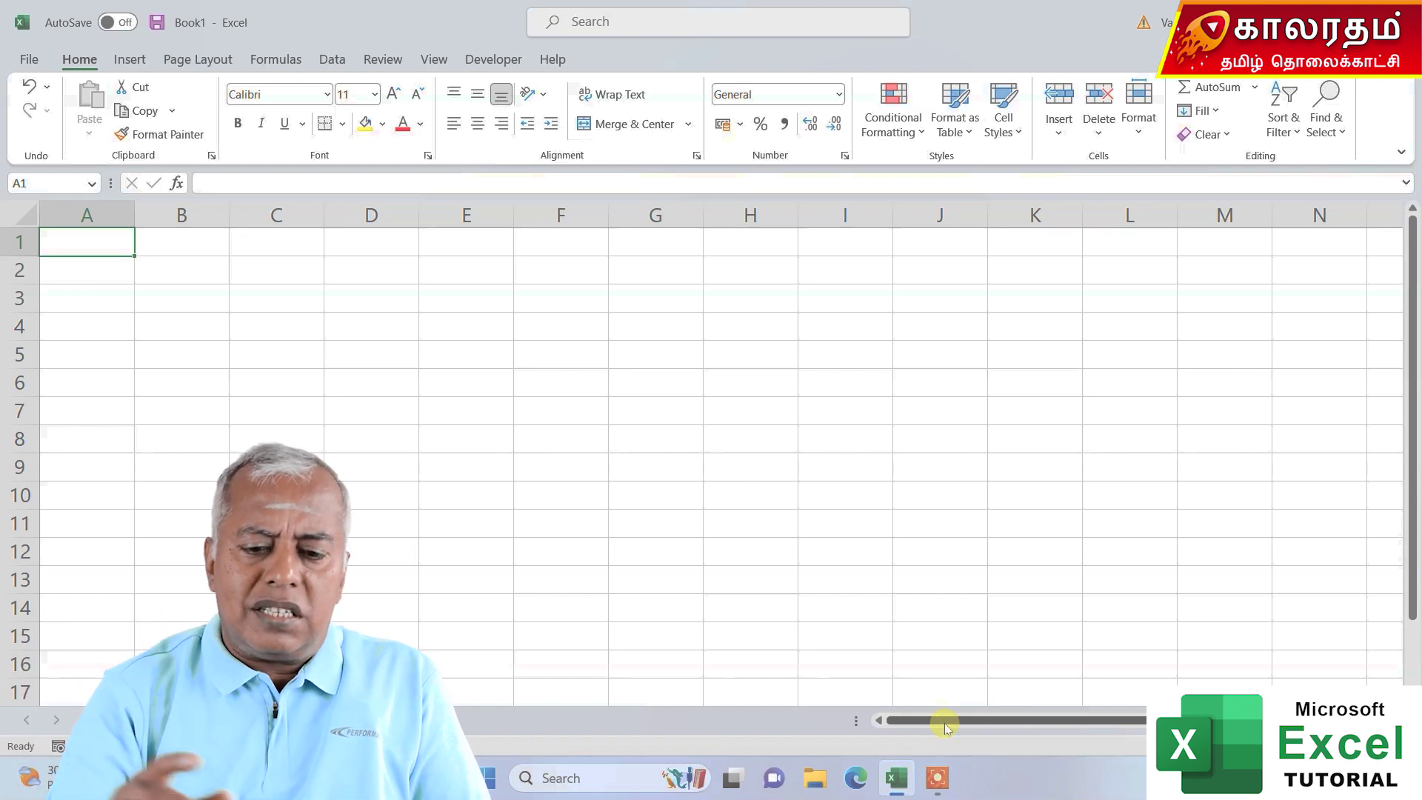
key("ctrl+Right")
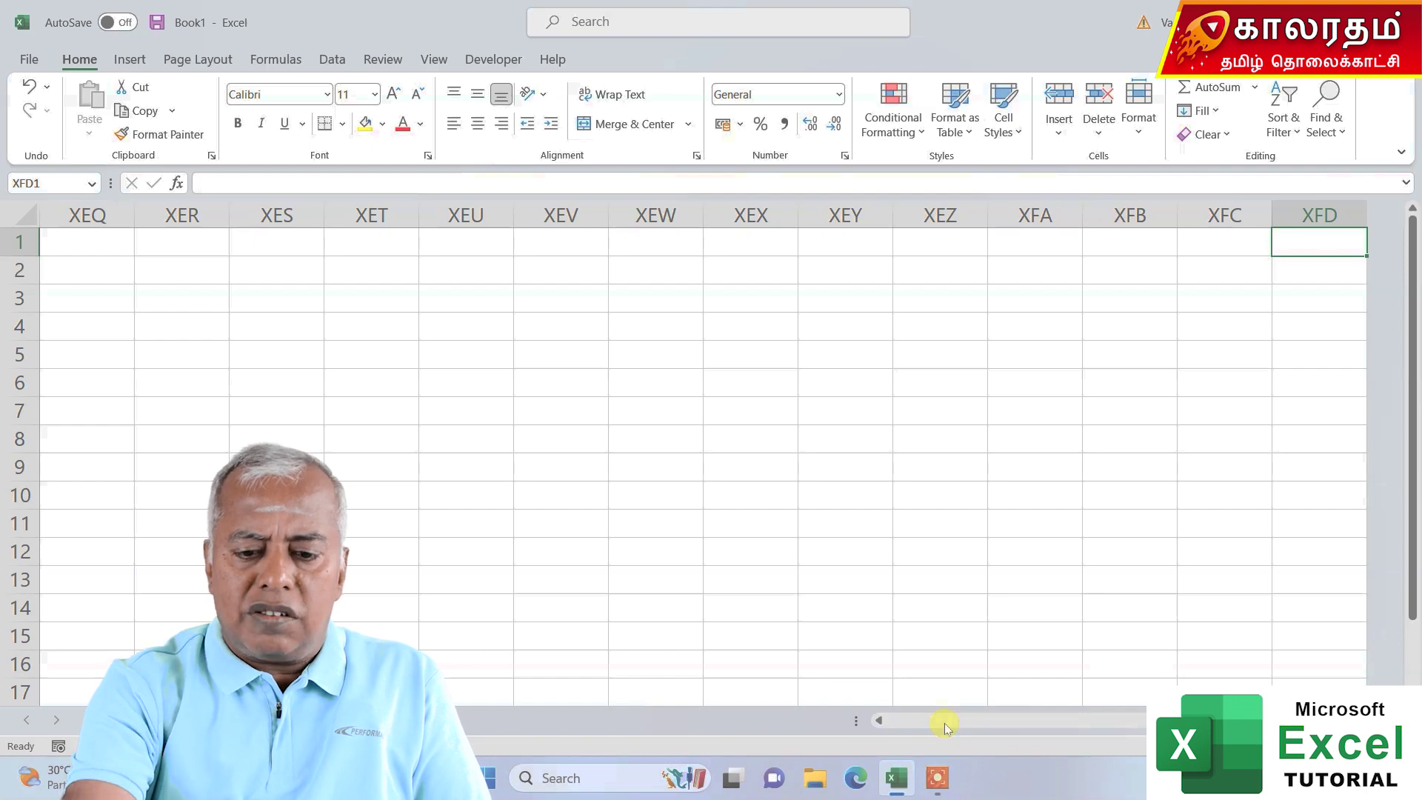
key("ctrl+Left")
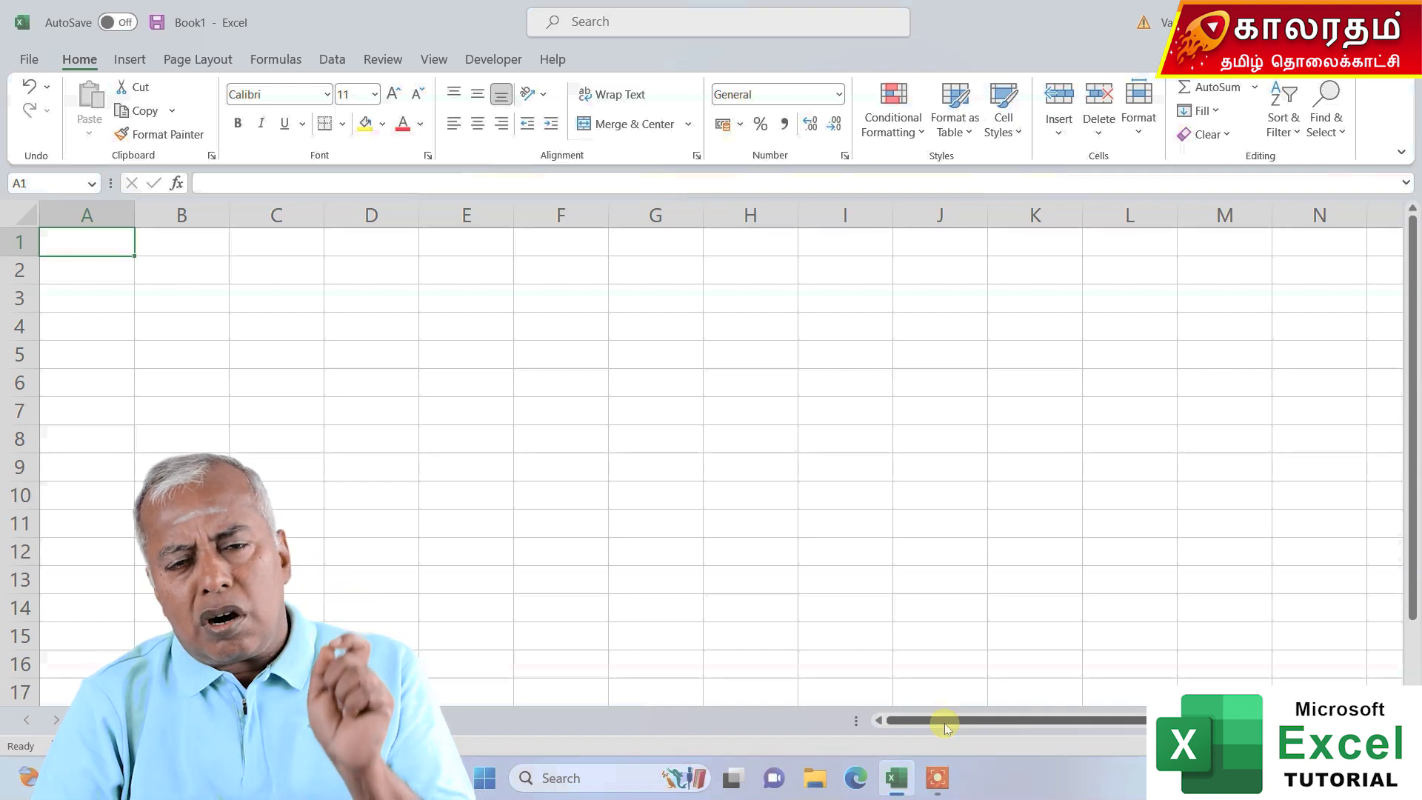
Step: Step between A1, A2, A3 and B1 with single moves, ending back at A1
key("Down")
key("Up")
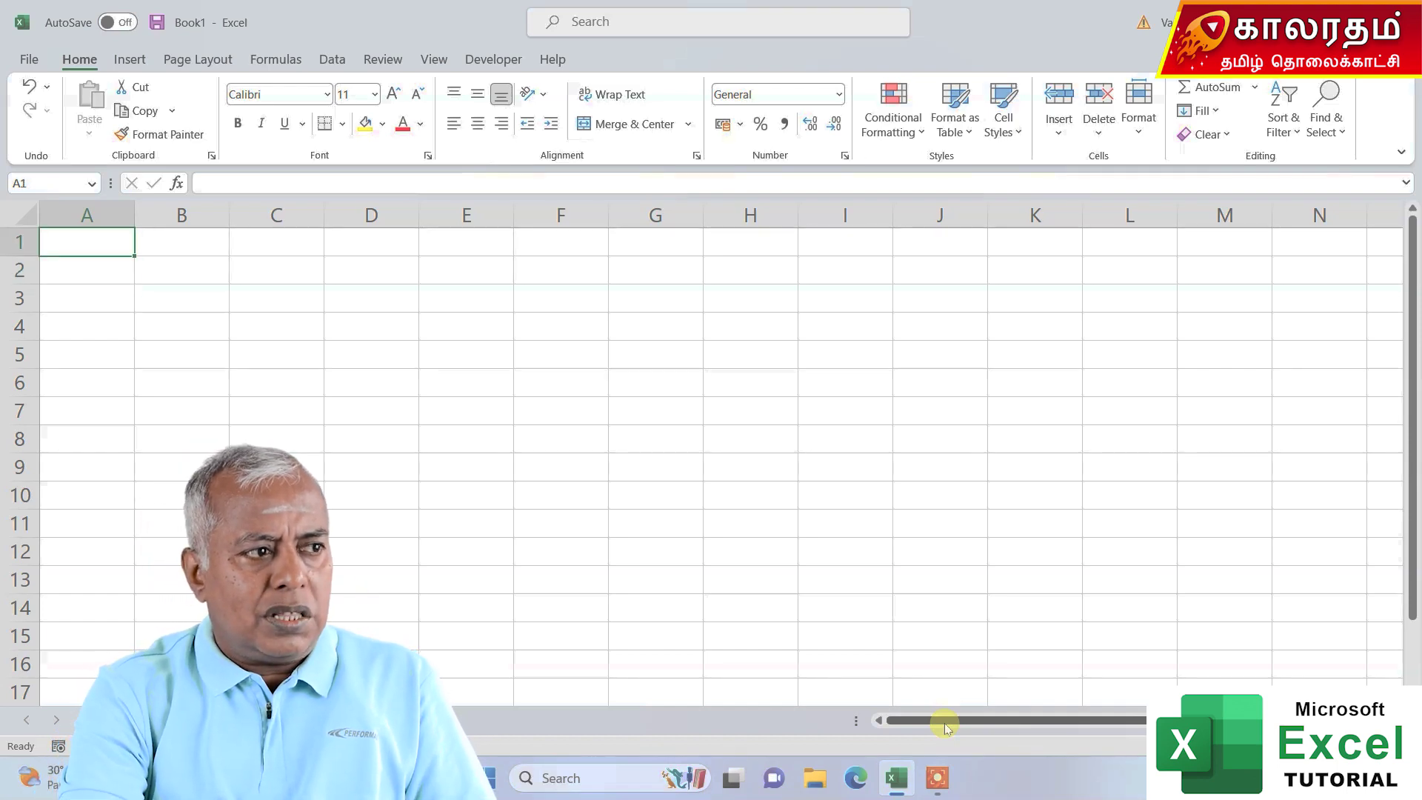
key("Right")
key("Left")
key("Down")
key("Up")
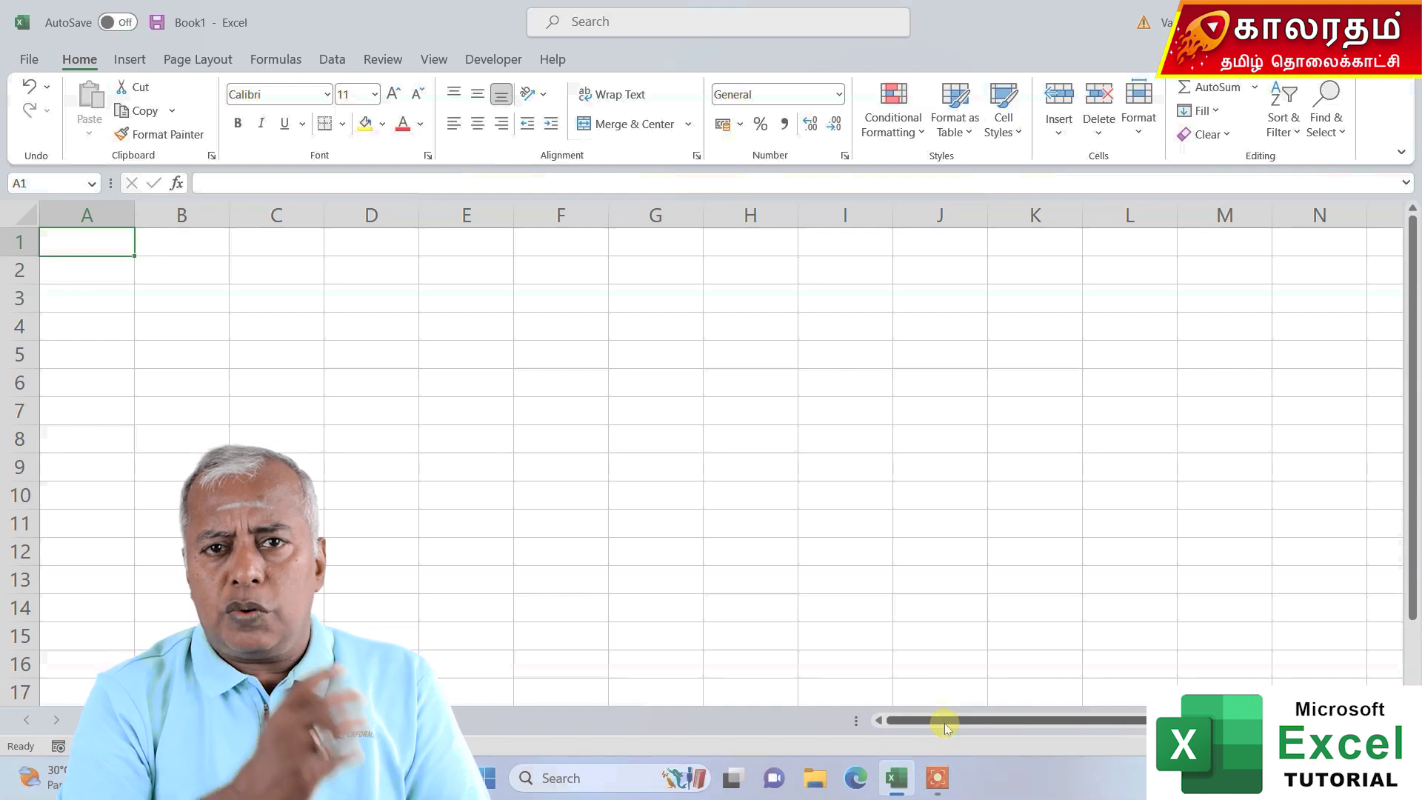
key("Down")
key("Down")
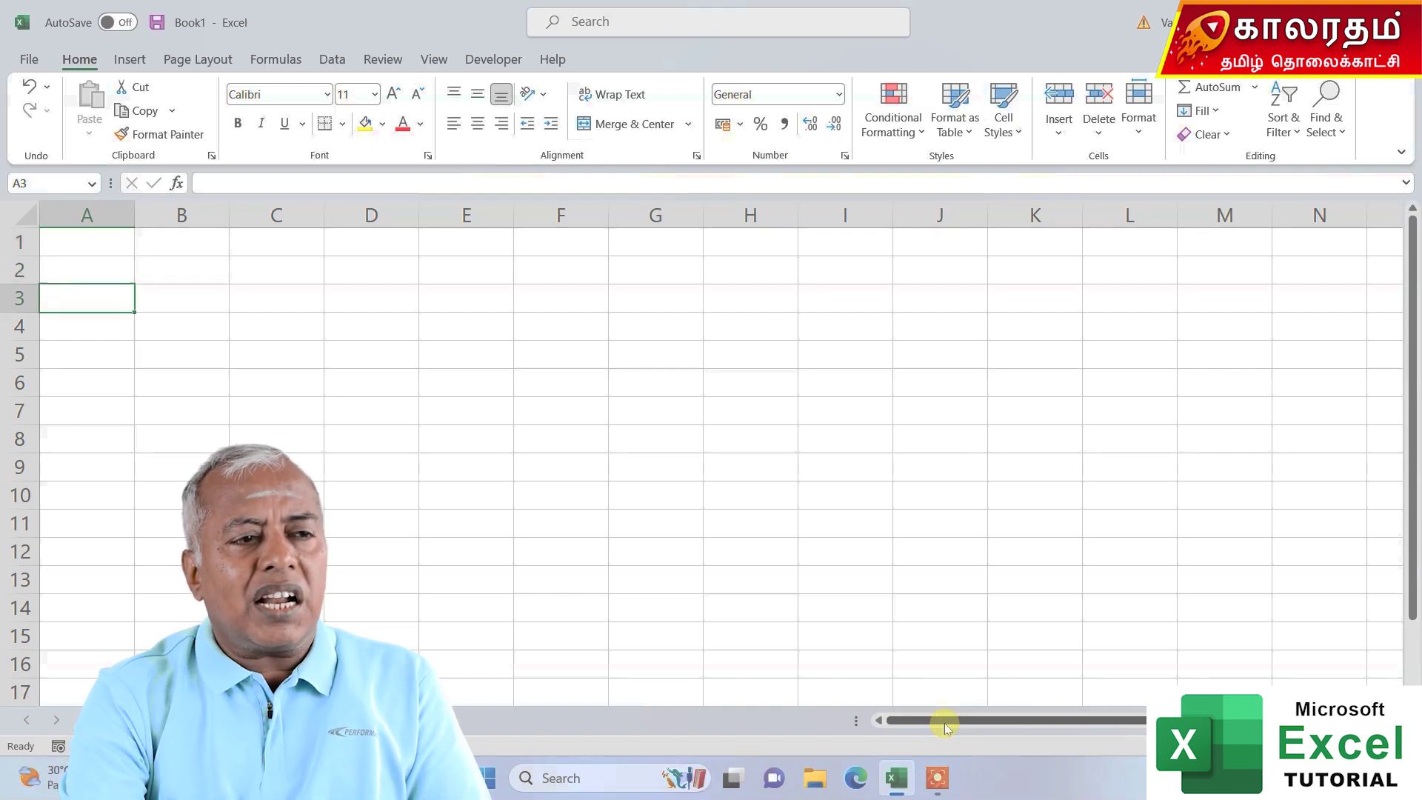
key("Up")
key("Up")
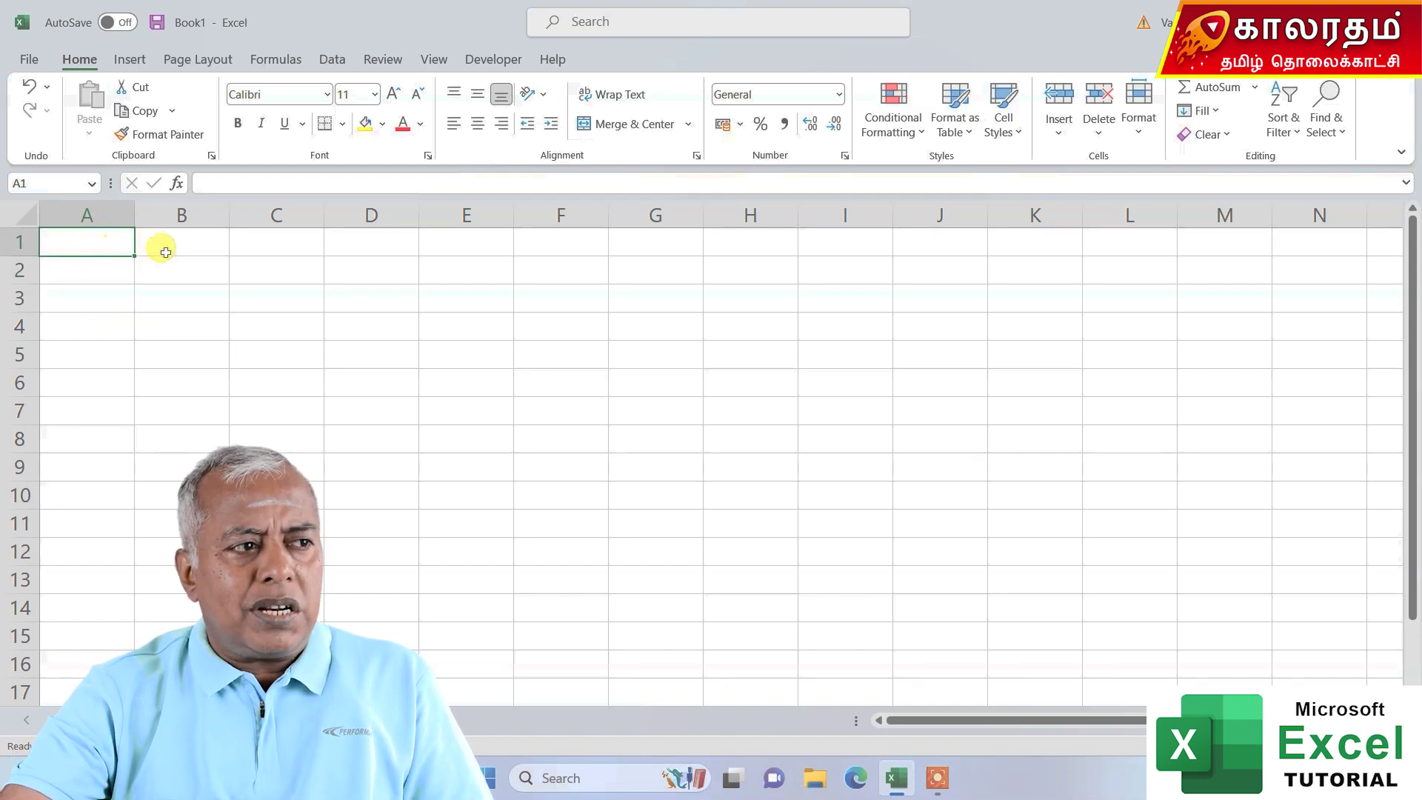
left_click(106, 288)
left_click(169, 277)
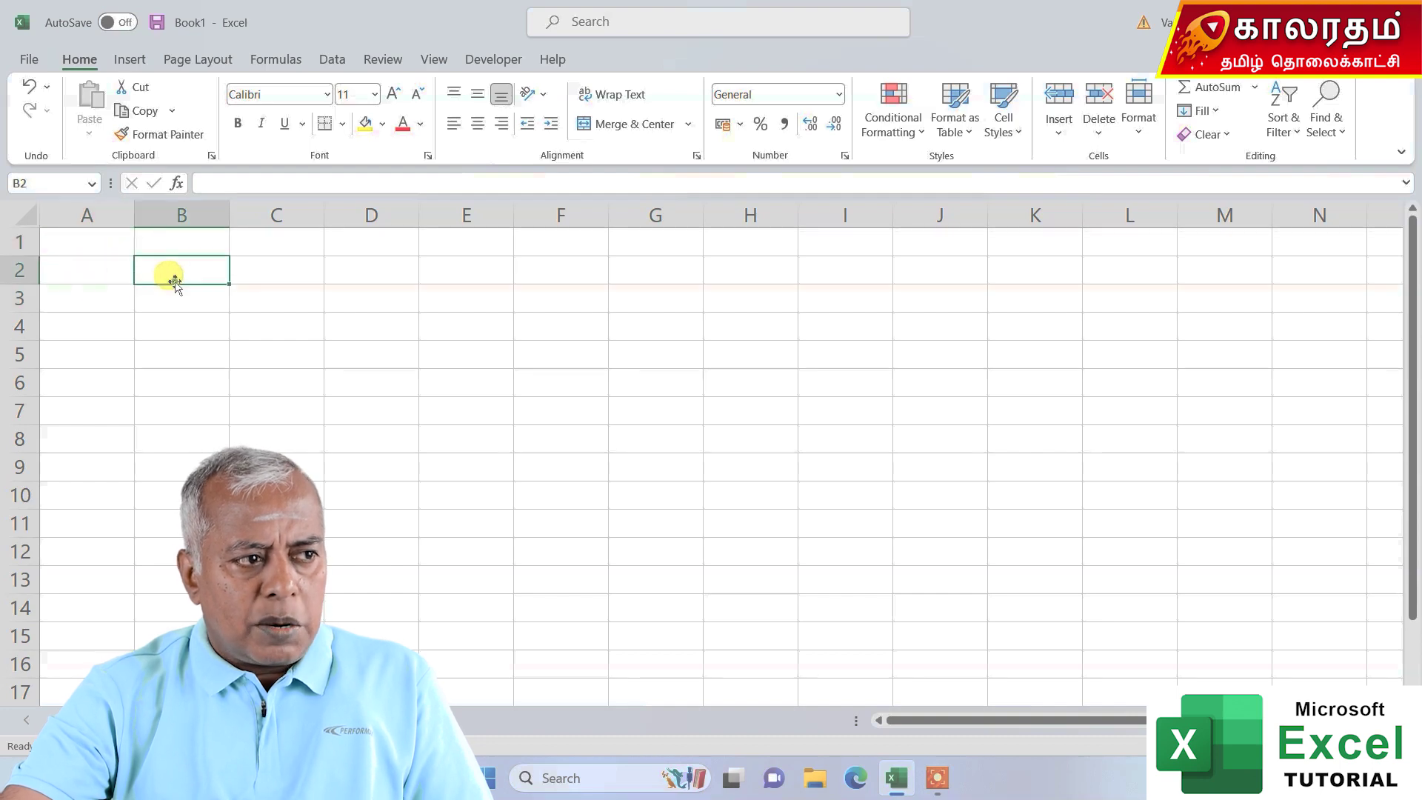
left_click(100, 268)
left_click(186, 279)
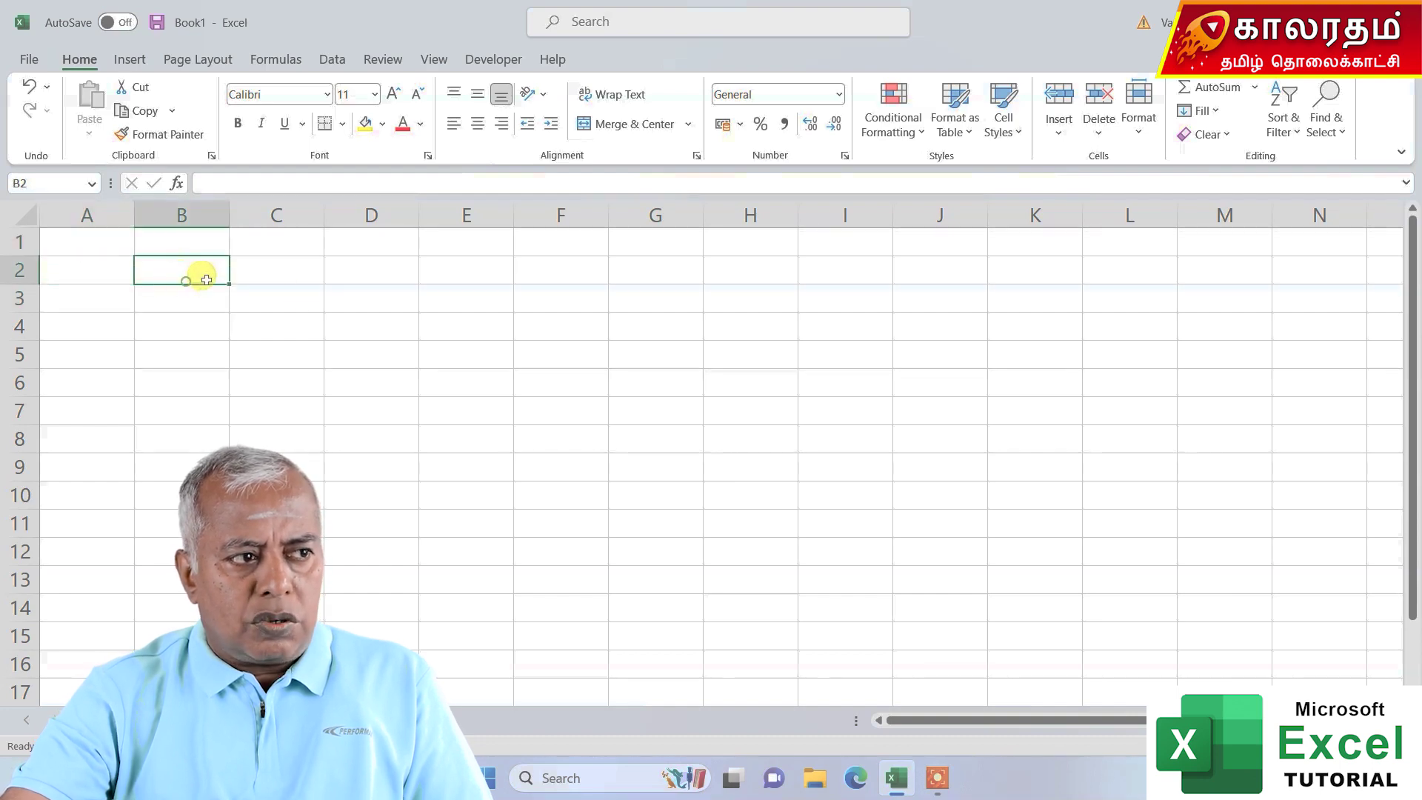
left_click(260, 263)
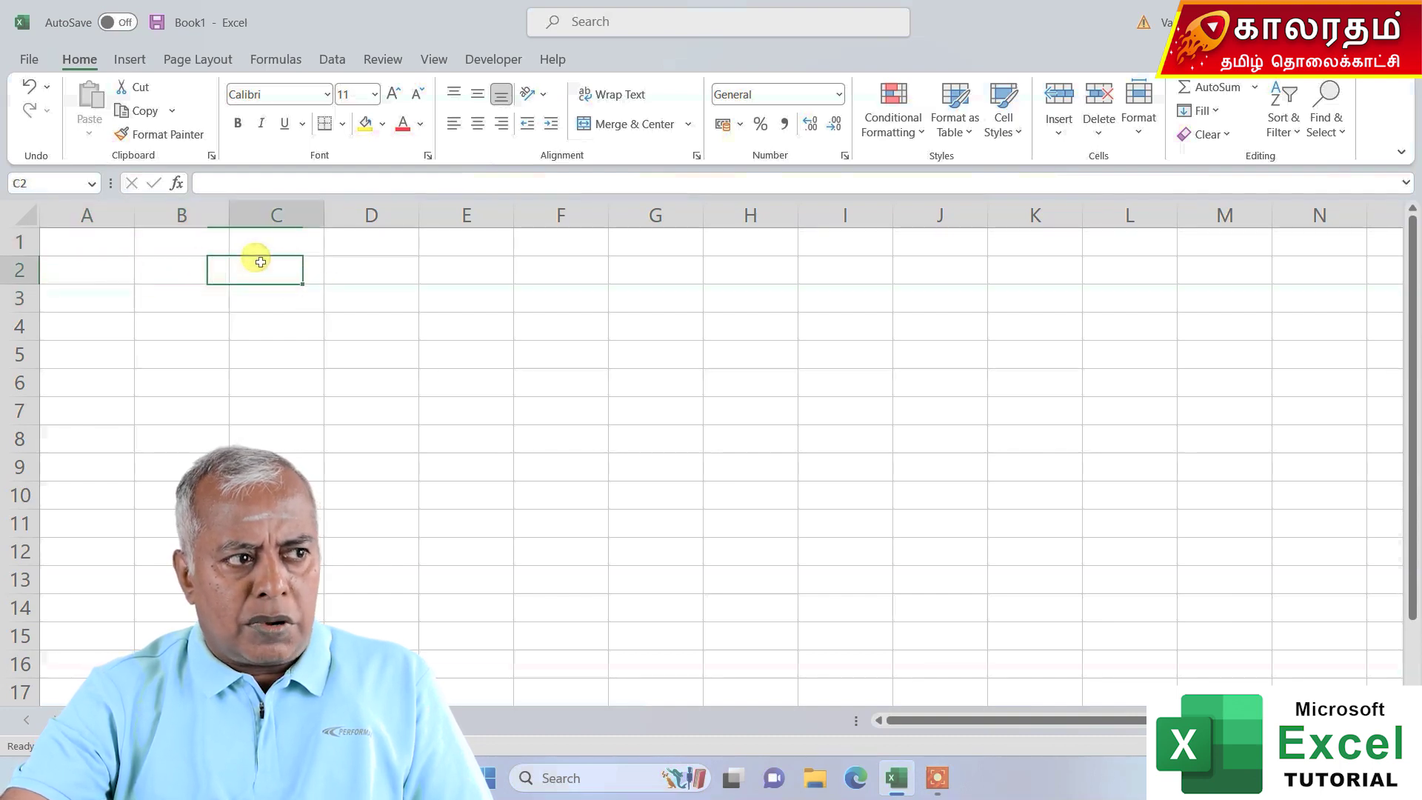
left_click(428, 269)
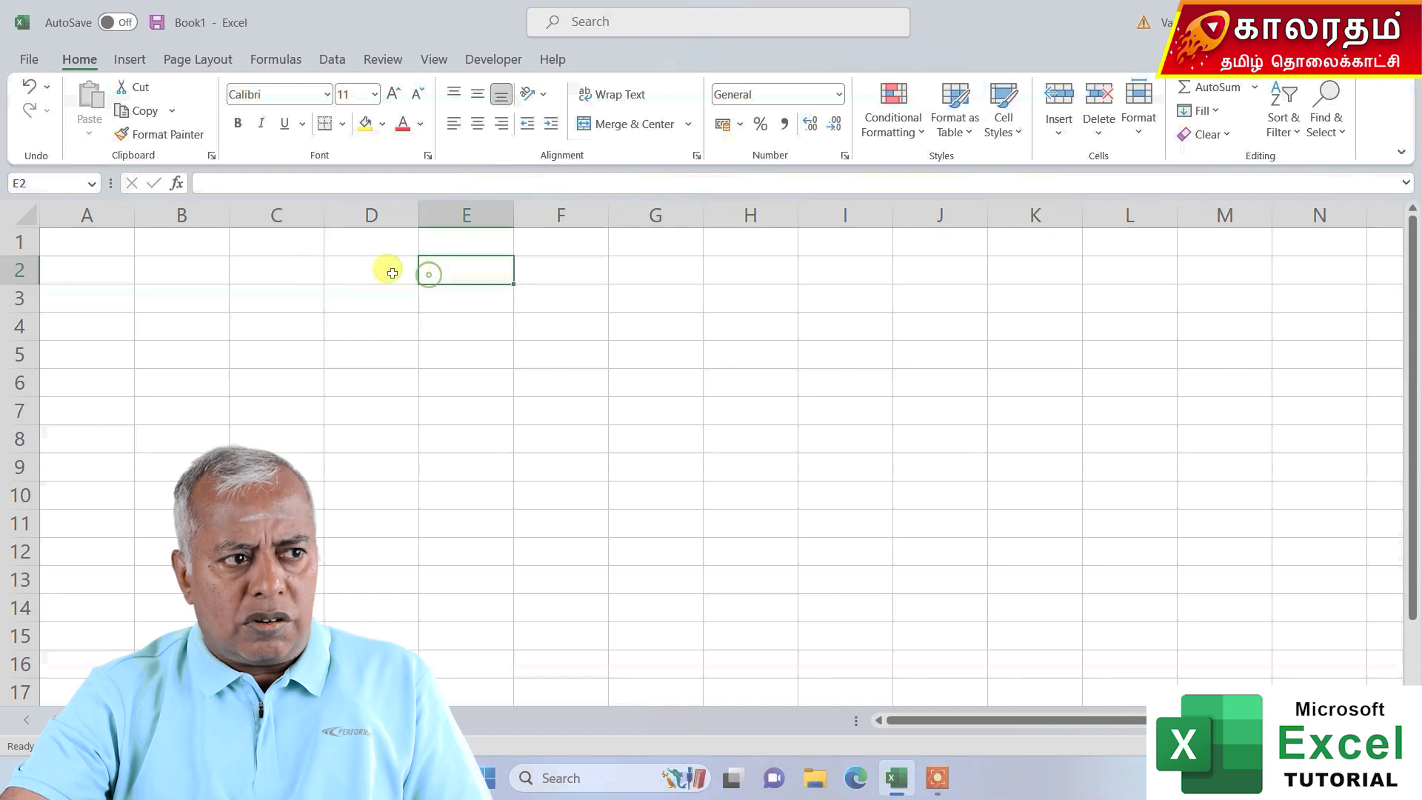
left_click(101, 240)
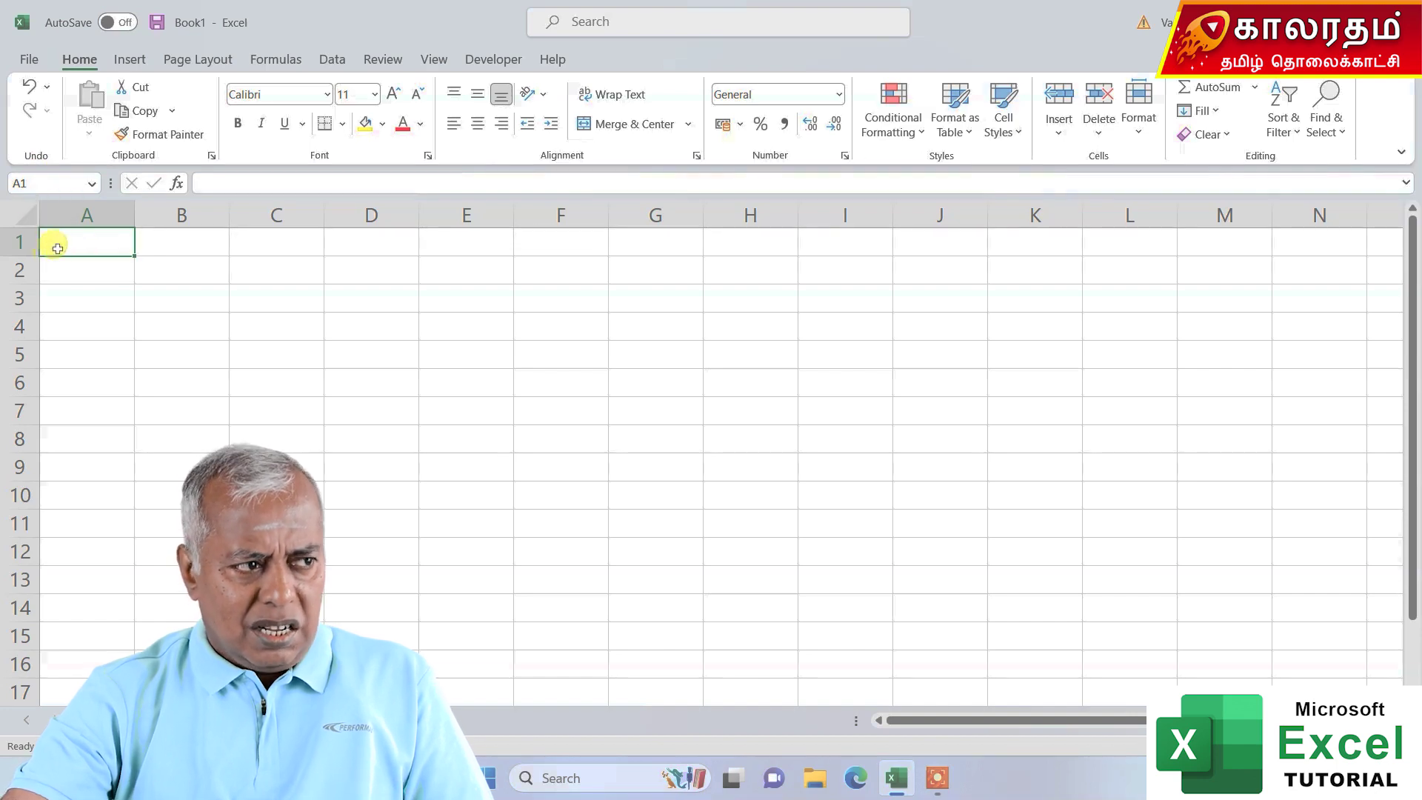
left_click(544, 334)
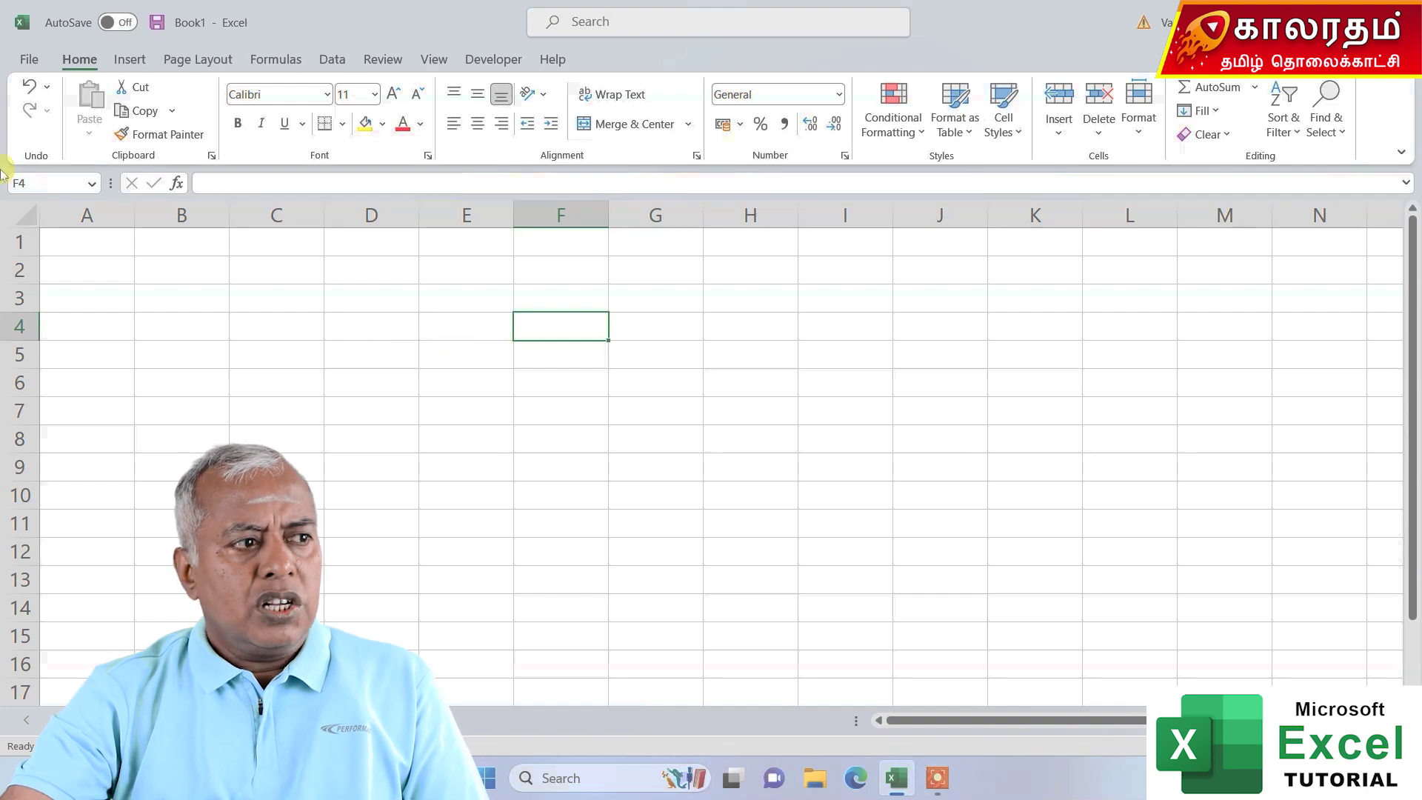
left_click(80, 245)
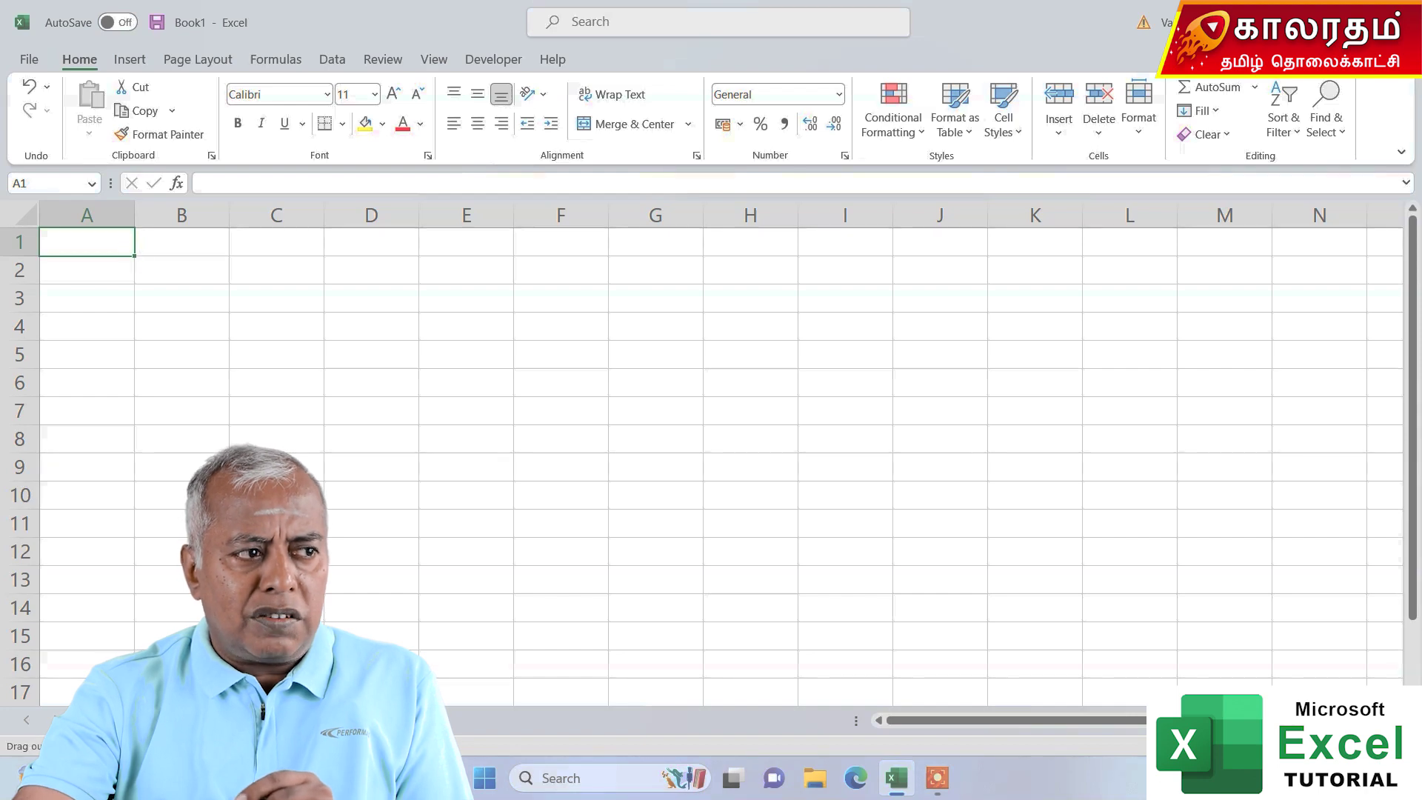
mouse_move(135, 256)
left_mouse_down()
mouse_move(135, 450)
mouse_move(135, 257)
left_mouse_up()
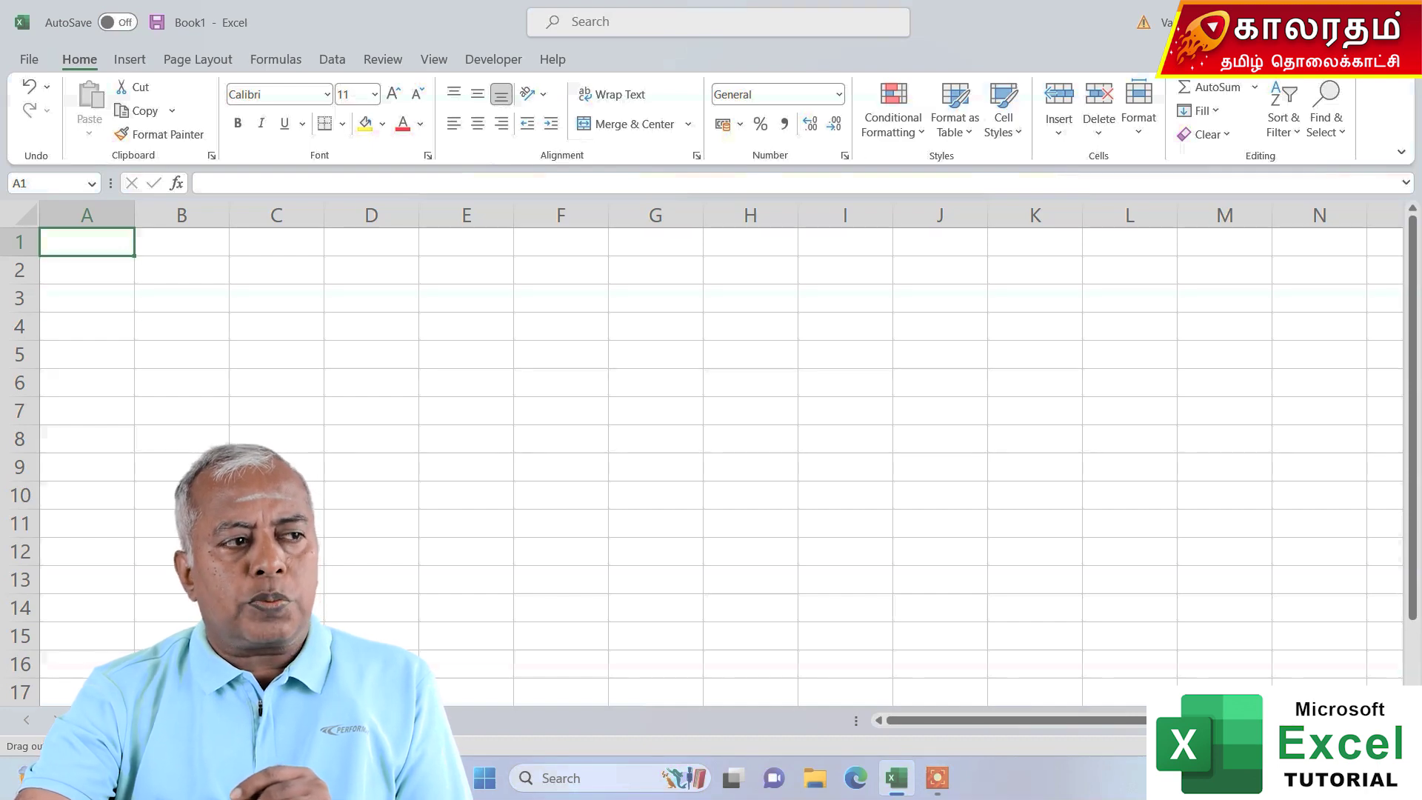
left_click(123, 287)
left_click(117, 245)
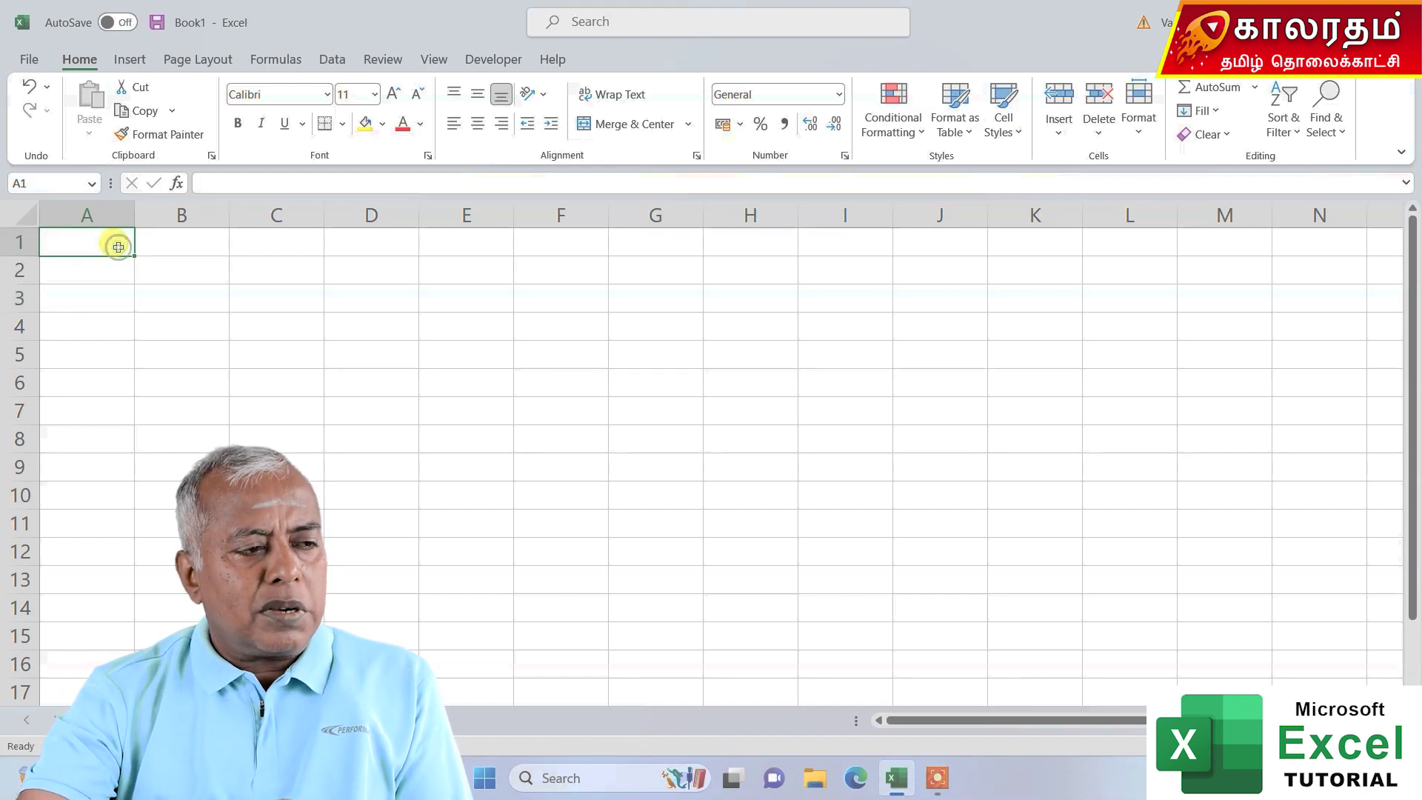
left_click(198, 236)
key("Left")
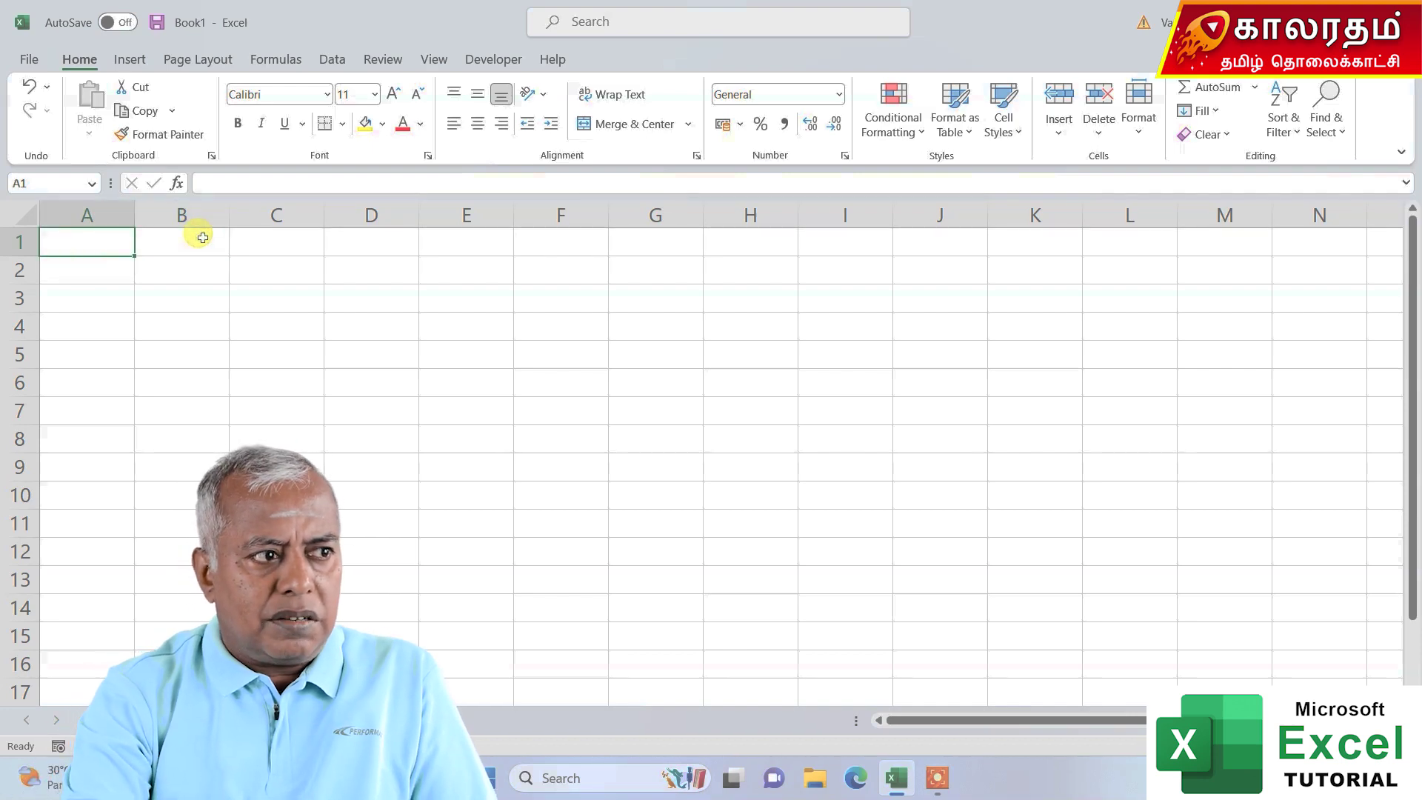
key("Down")
key("Down")
key("Down")
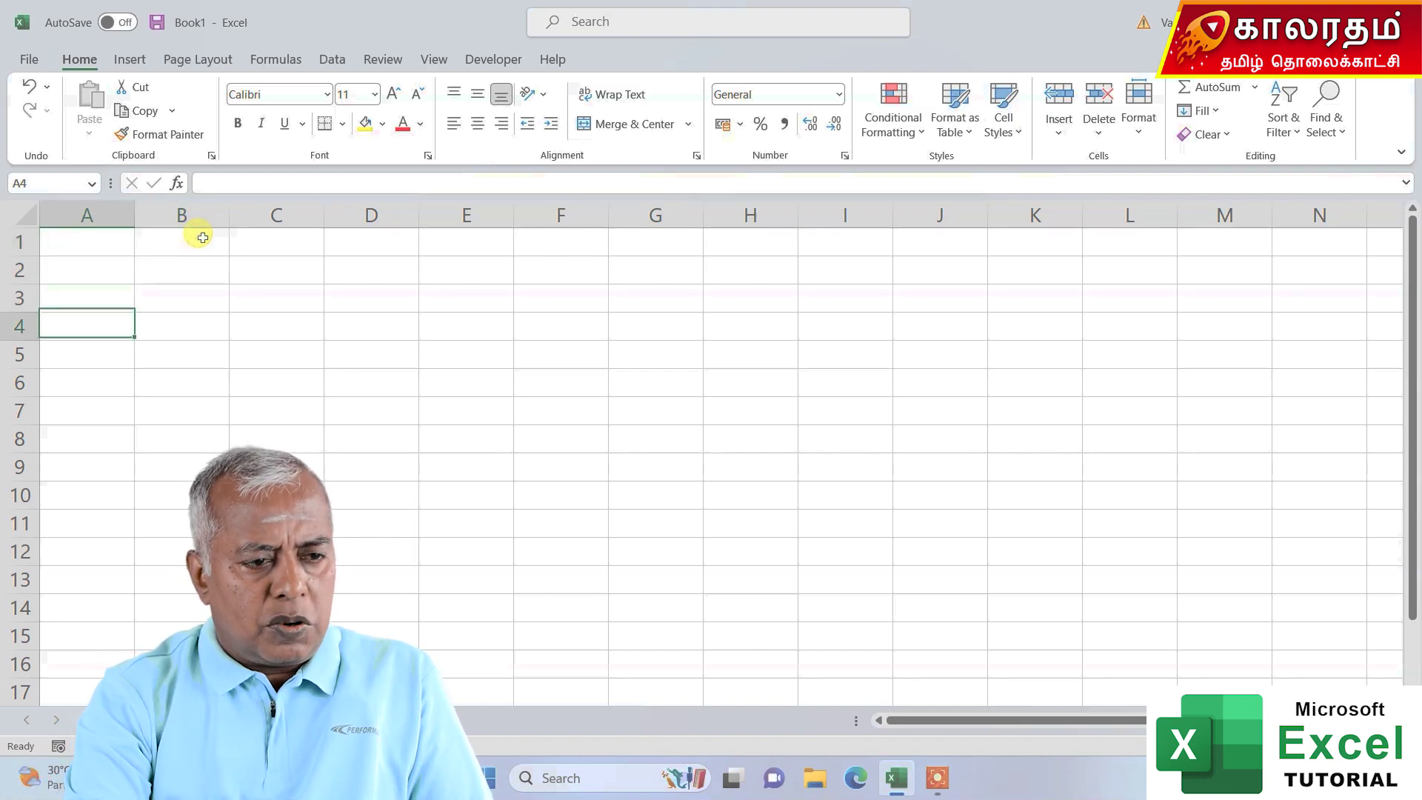
key("Up")
key("Up")
key("Up")
key("Down")
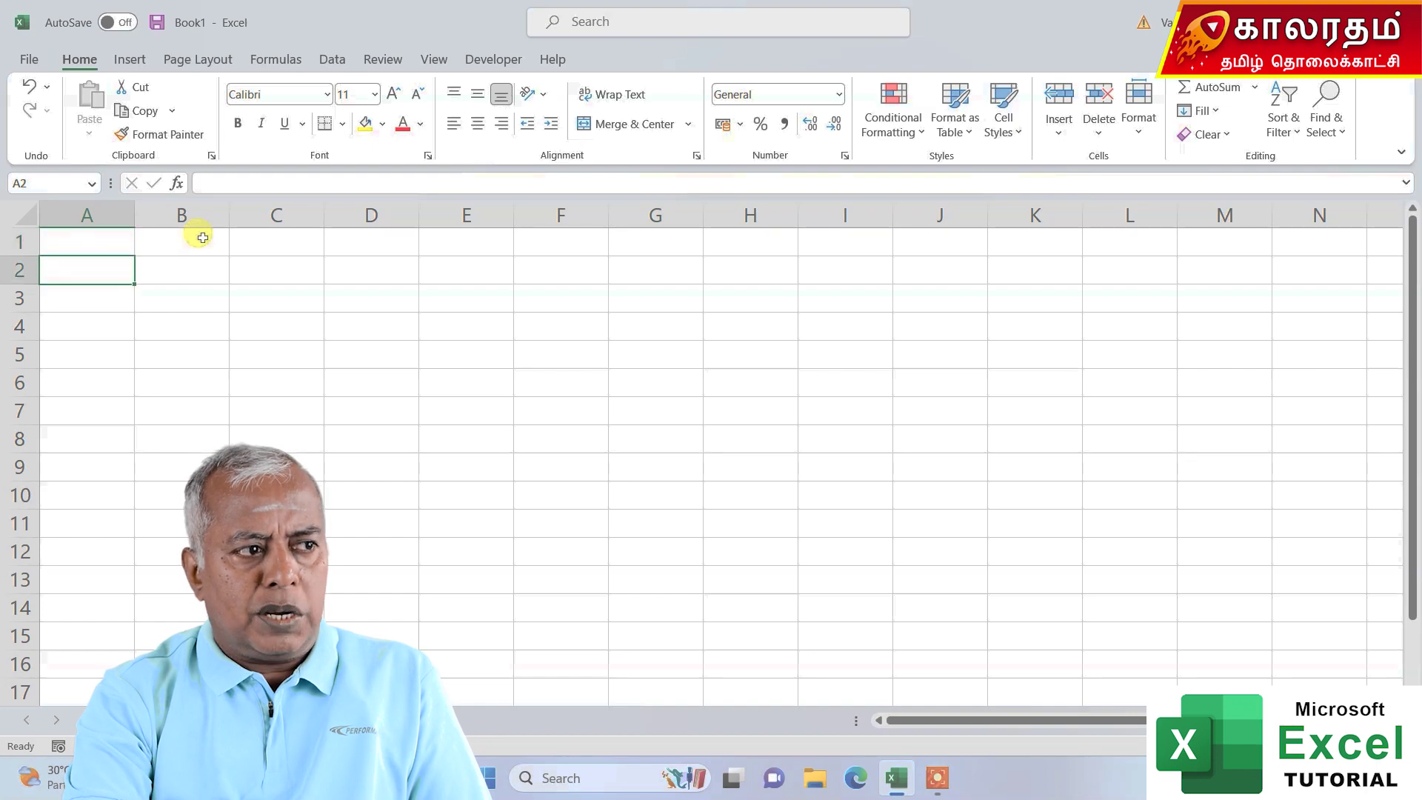
key("Down")
key("Up")
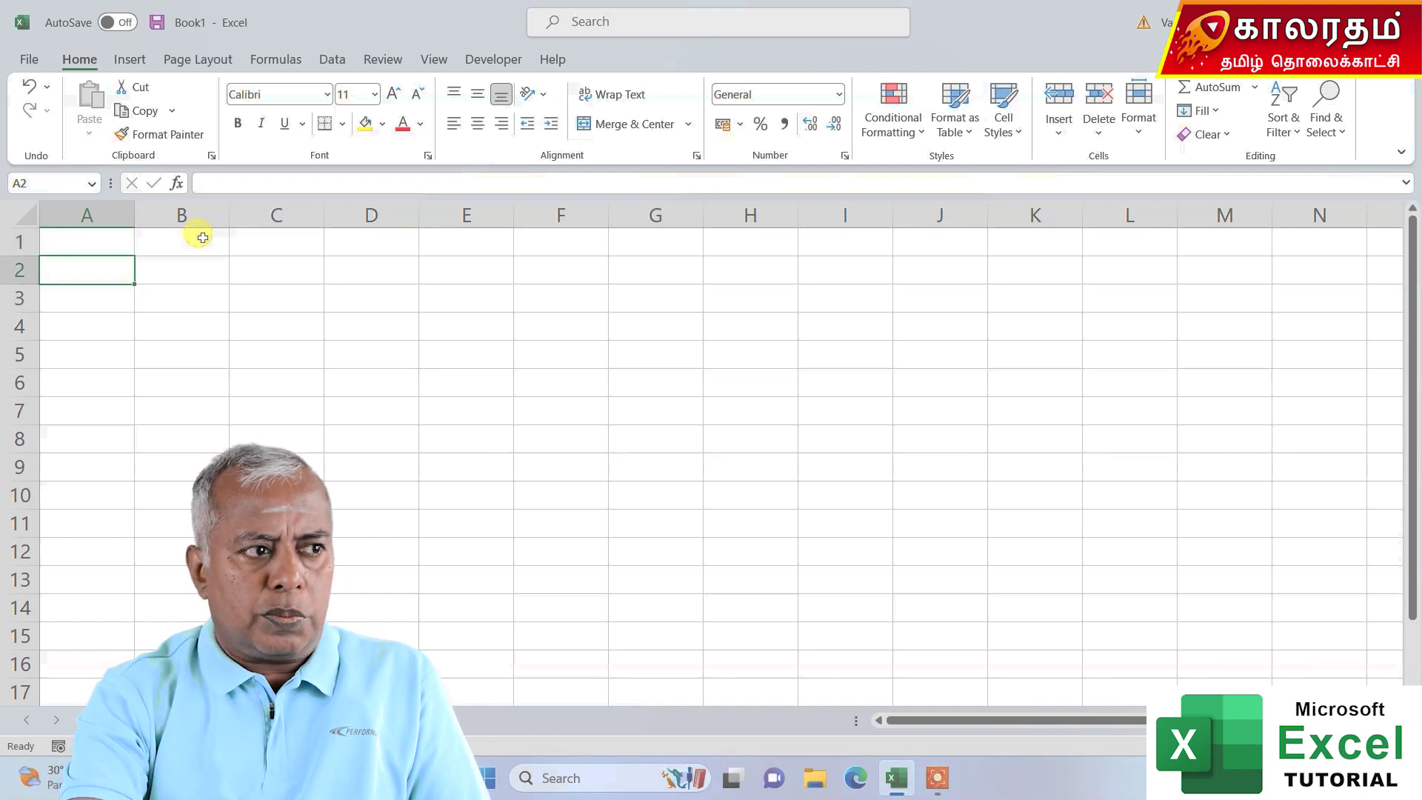
key("Up")
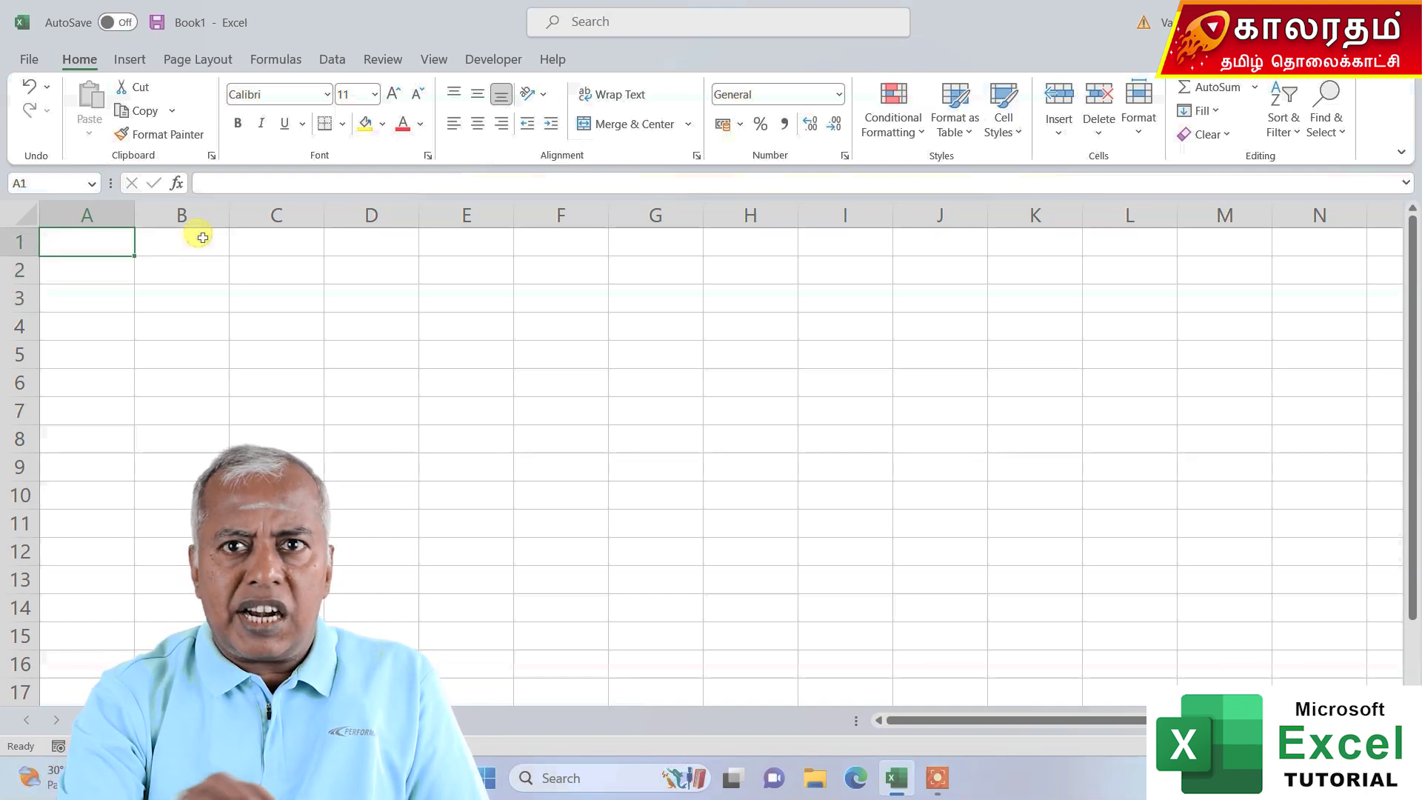
key("End")
key("Down")
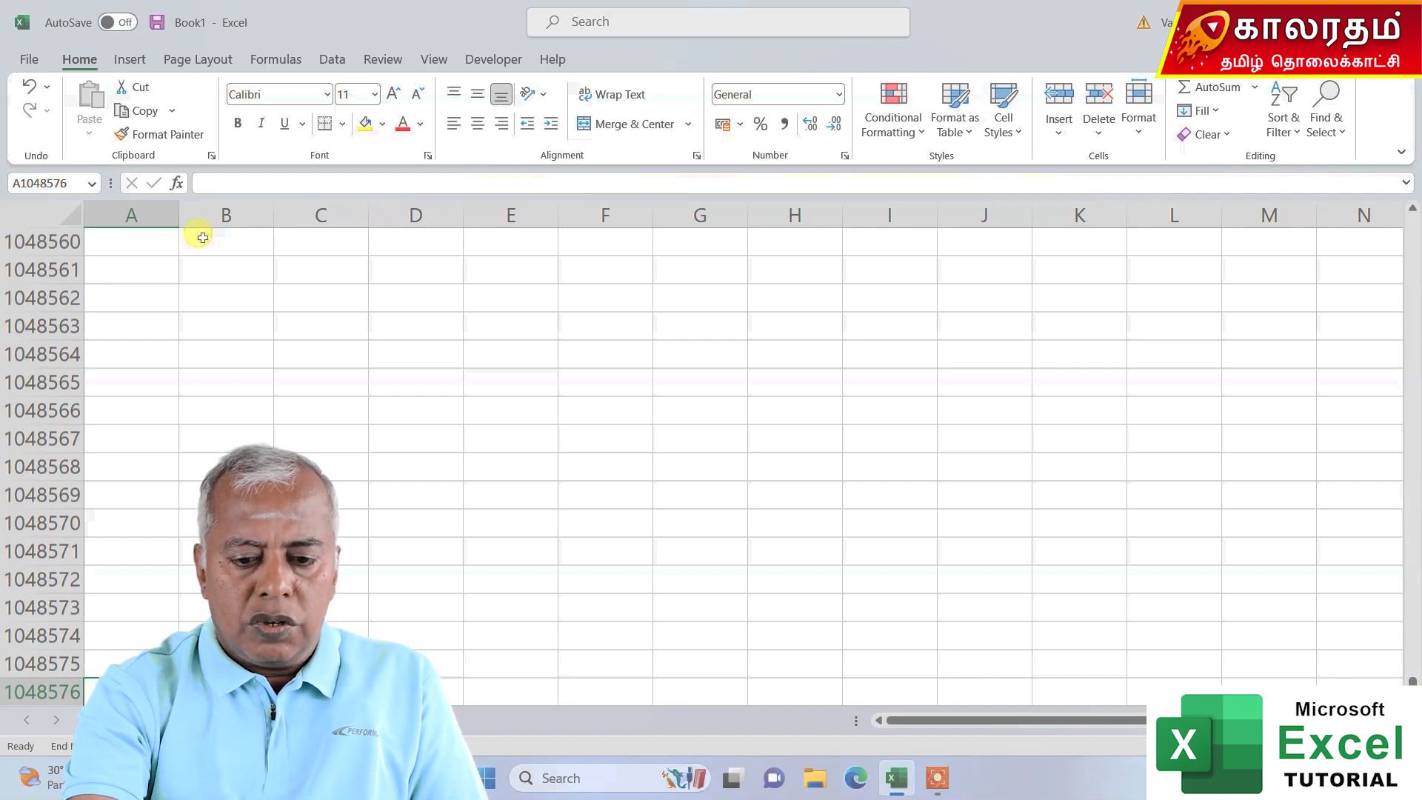
key("Up")
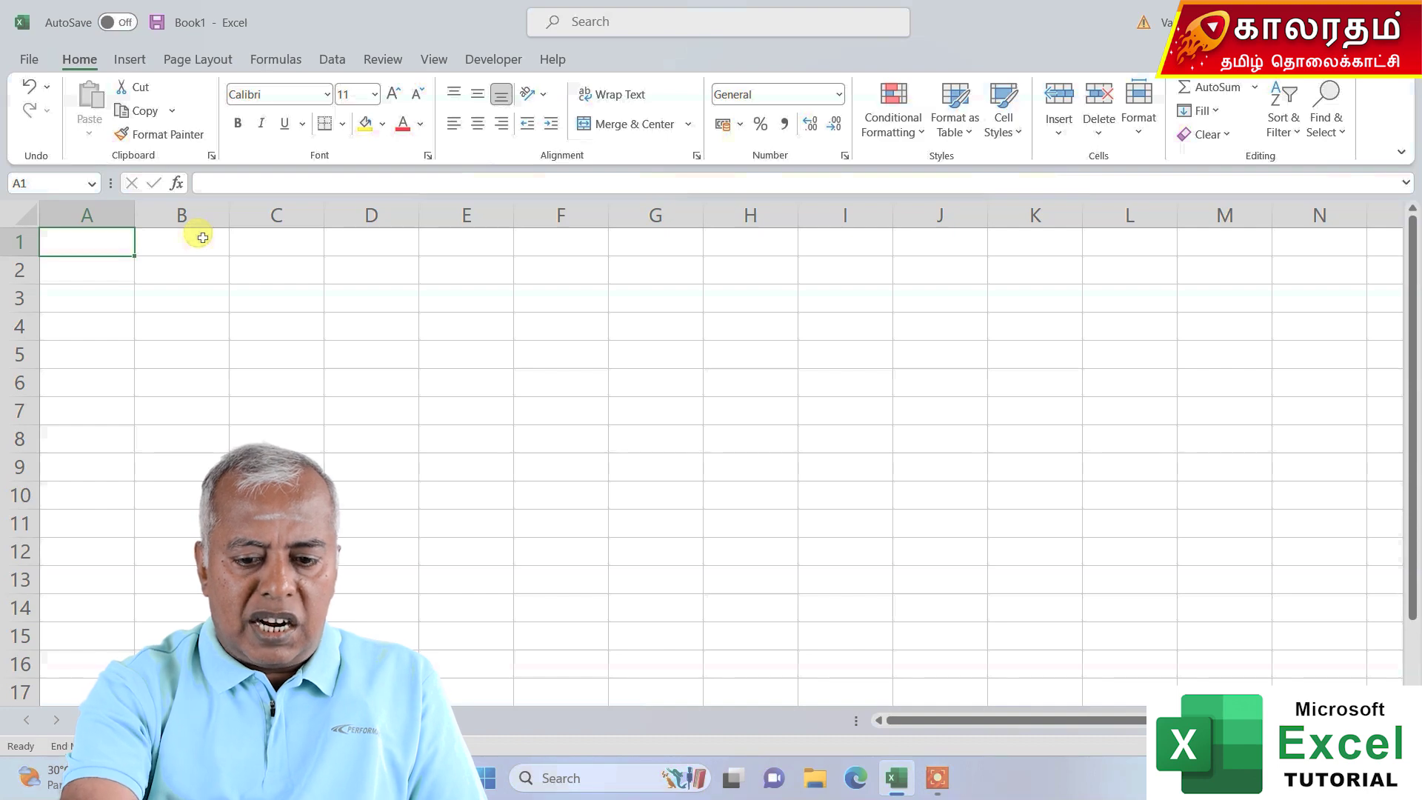
key("Right")
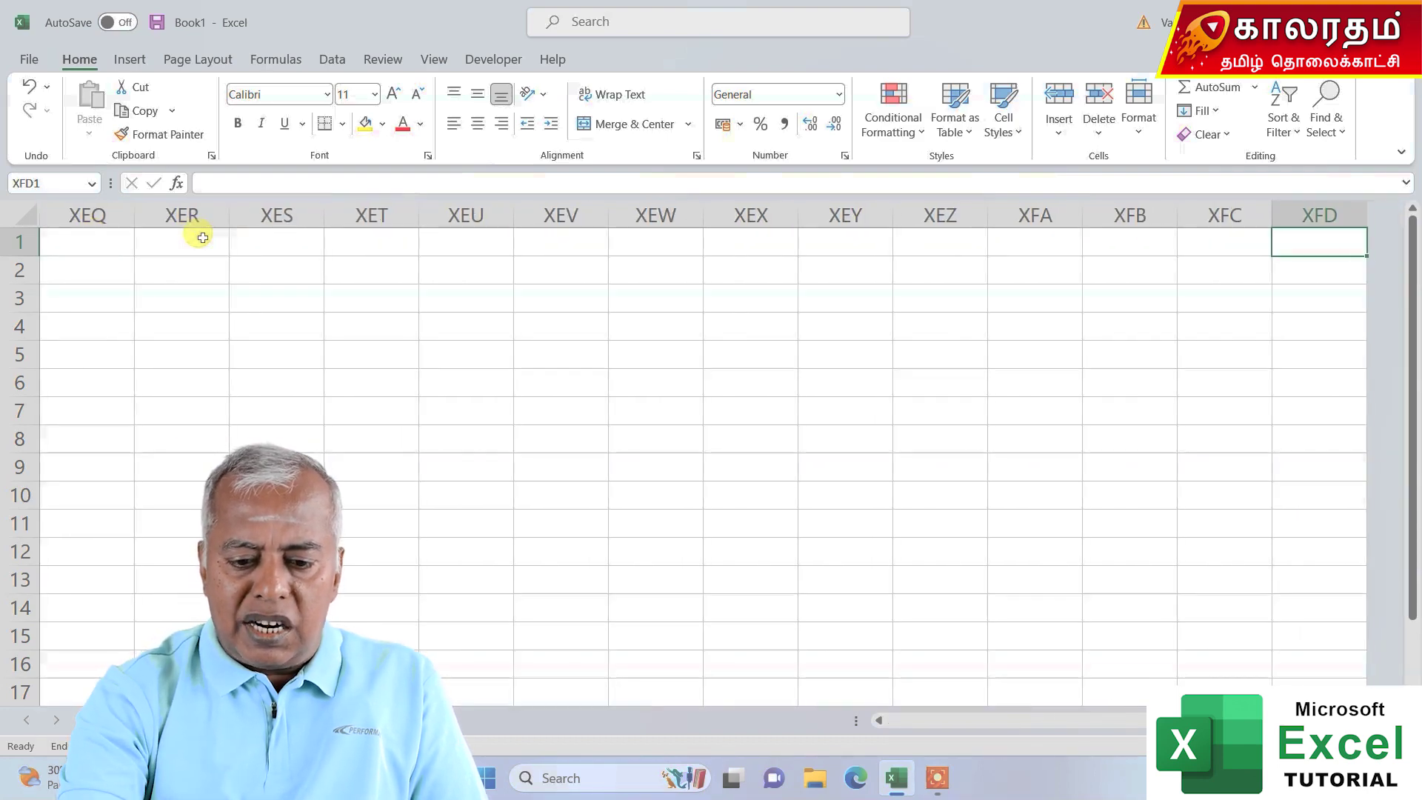
key("Left")
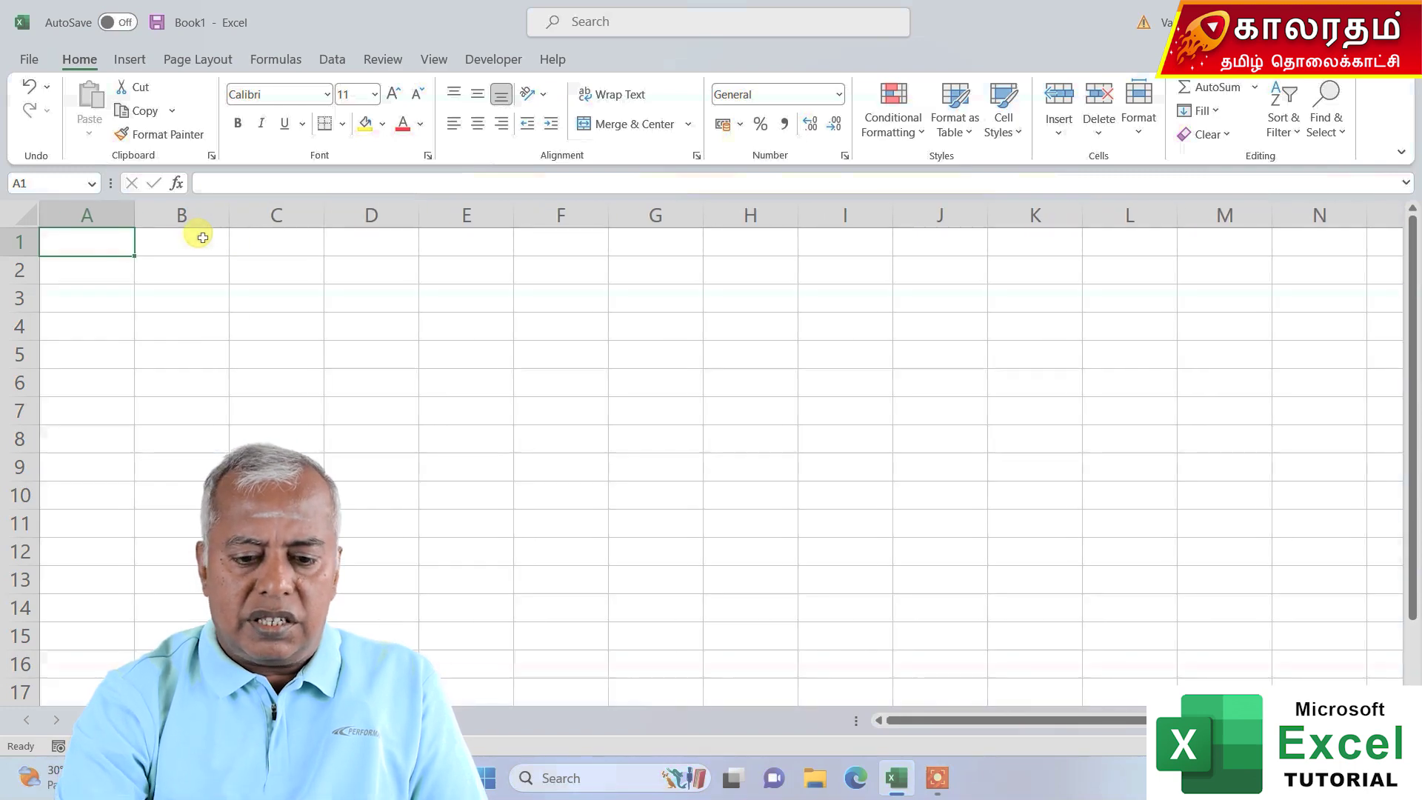
key("Right")
key("Right")
key("Right")
key("Right")
key("Right")
key("Right")
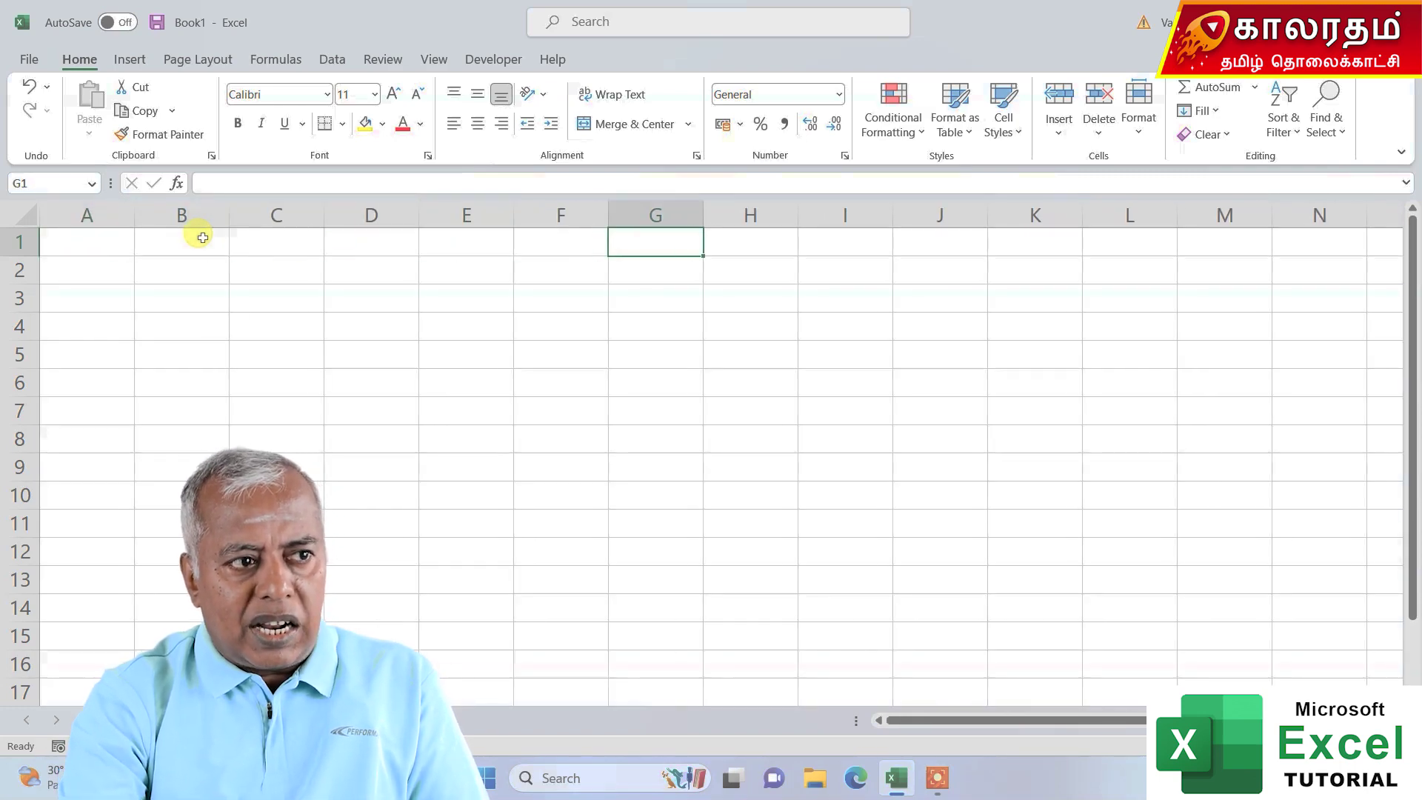
key("Left")
type("12")
key("Left")
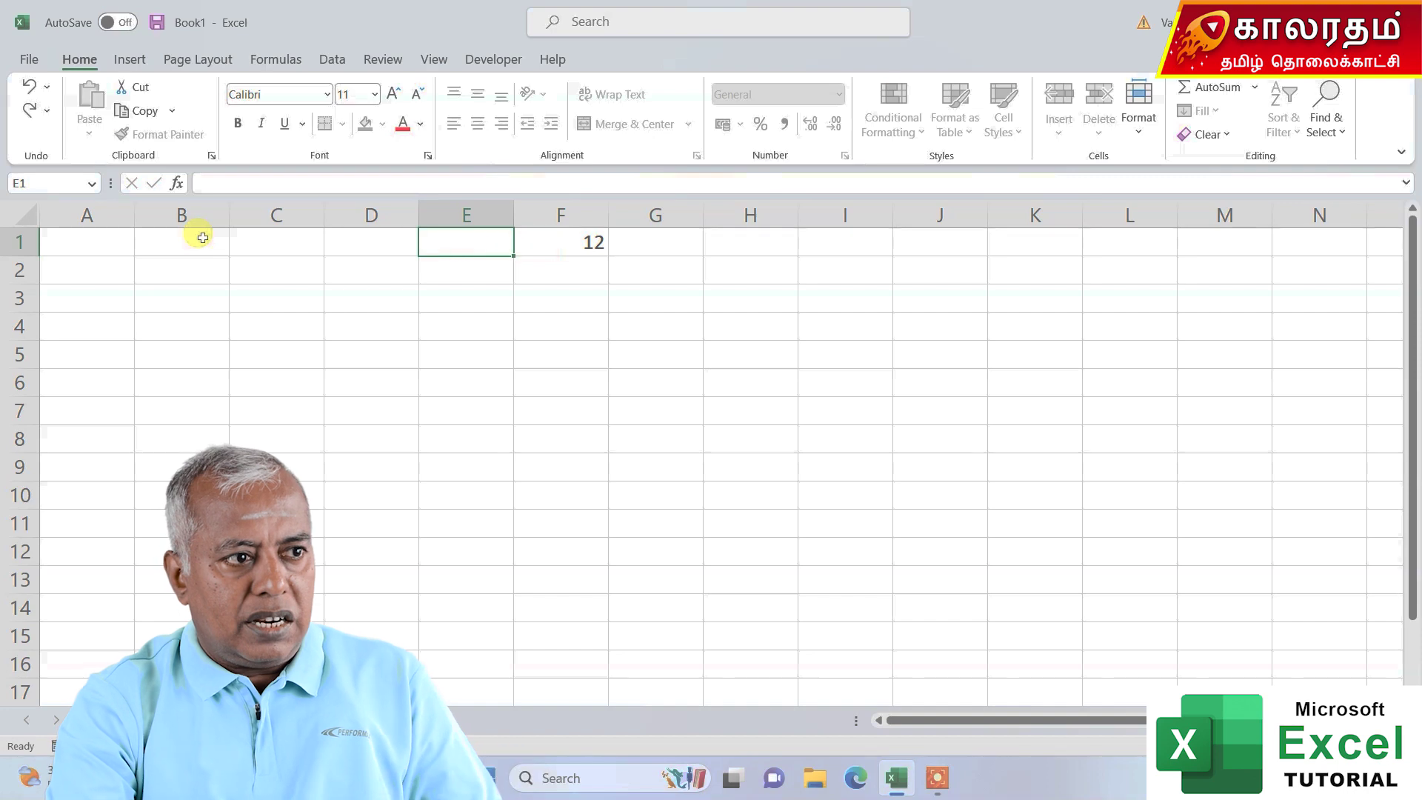
key("Left")
key("Left")
key("Left")
key("Left")
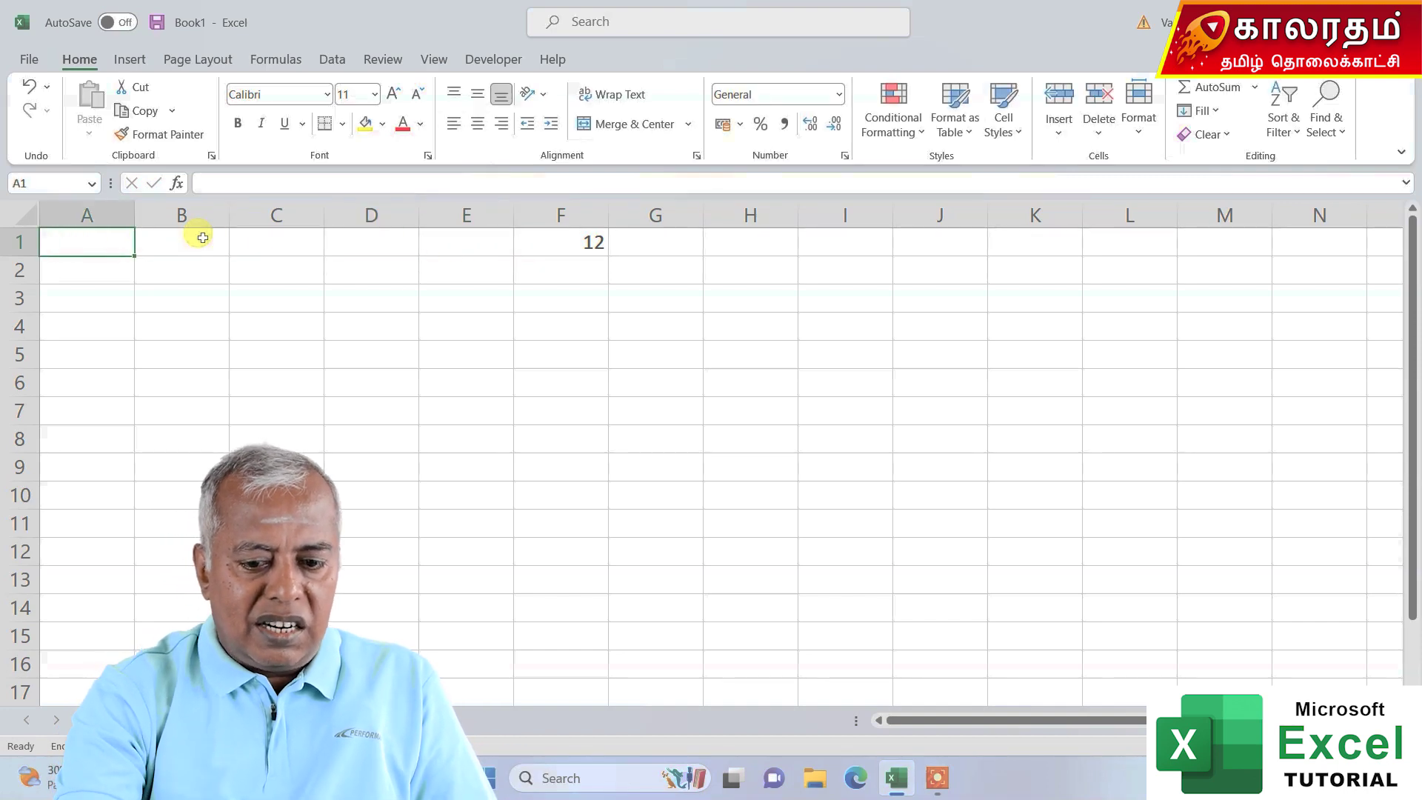
key("ctrl+Right")
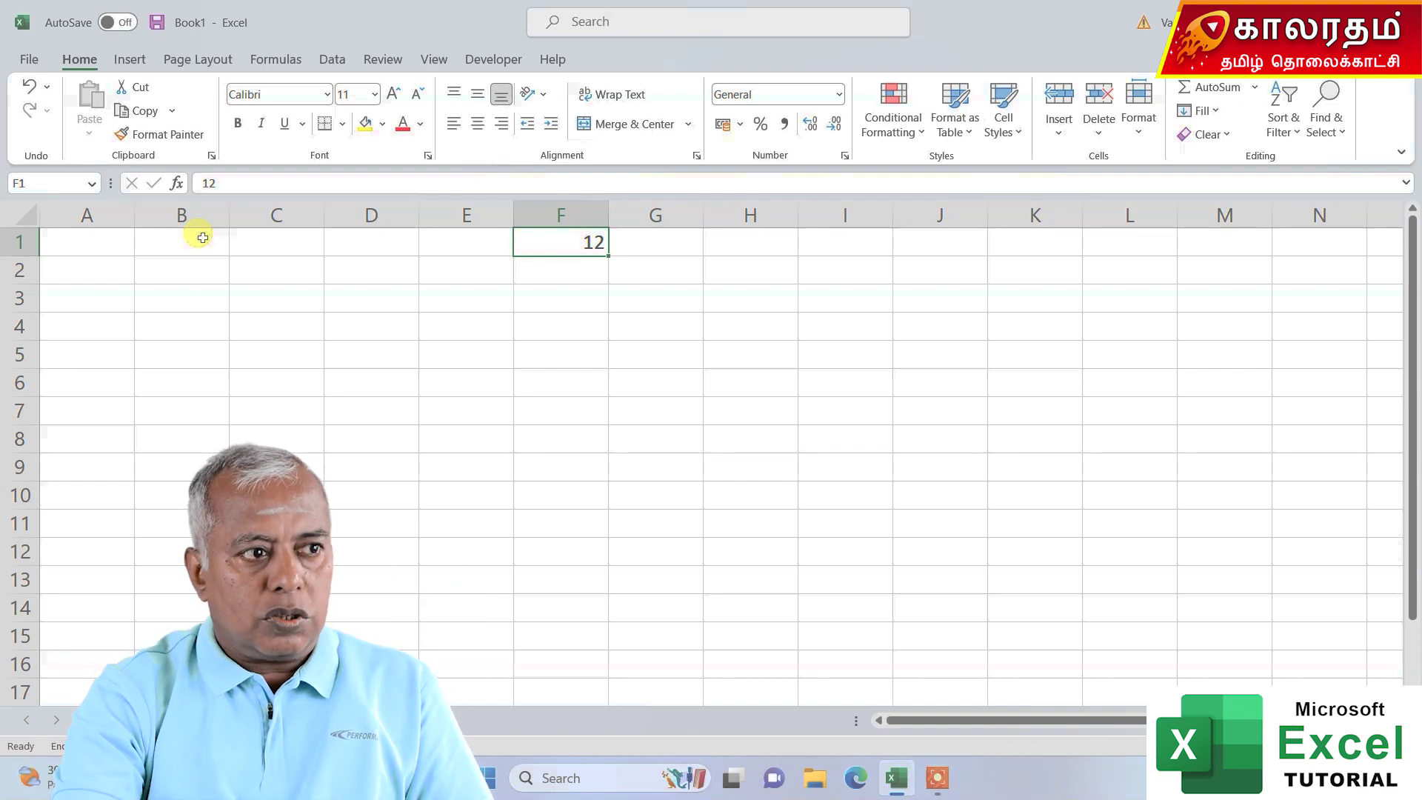
left_click(202, 237)
type("12")
key("Right")
key("Right")
key("Right")
key("Right")
key("Right")
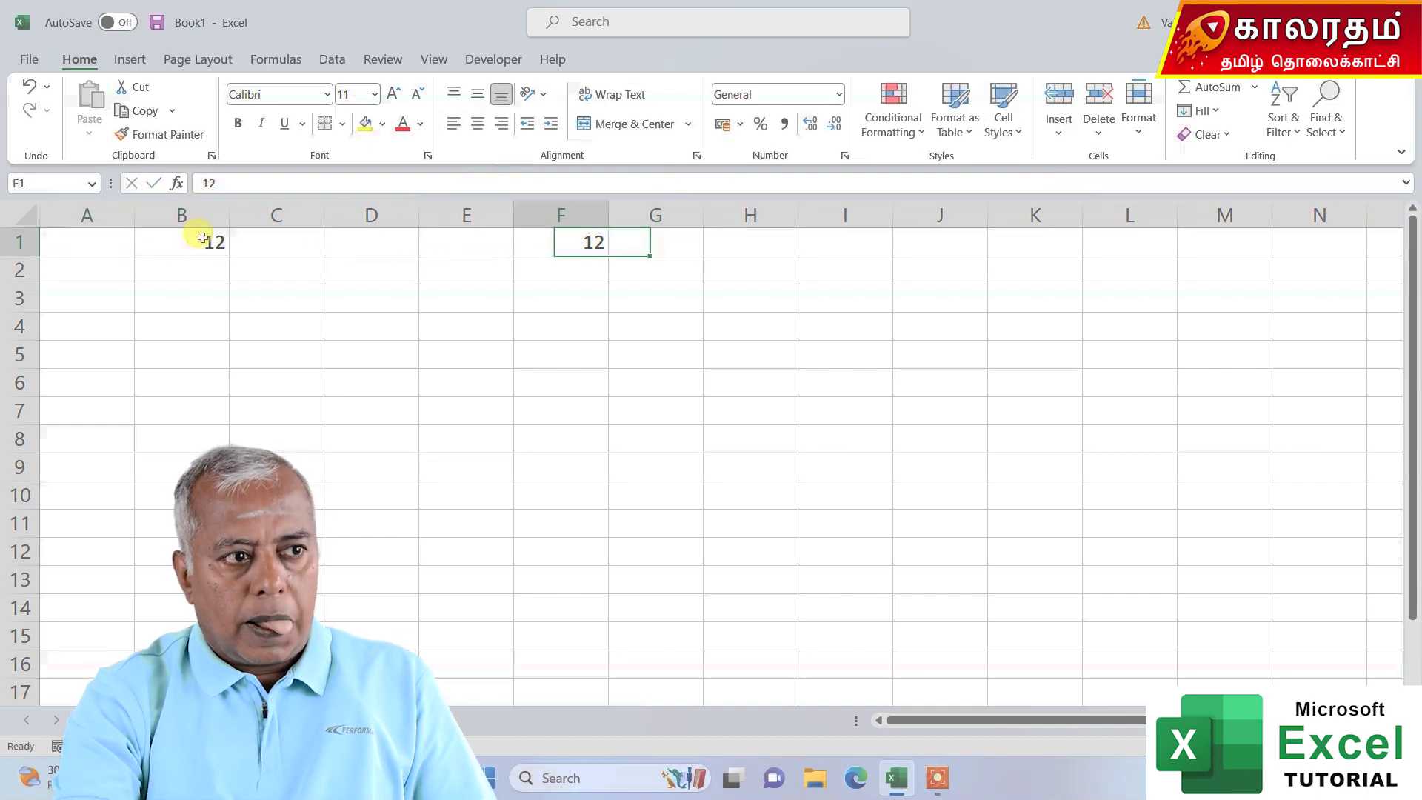
key("Left")
left_click(202, 237)
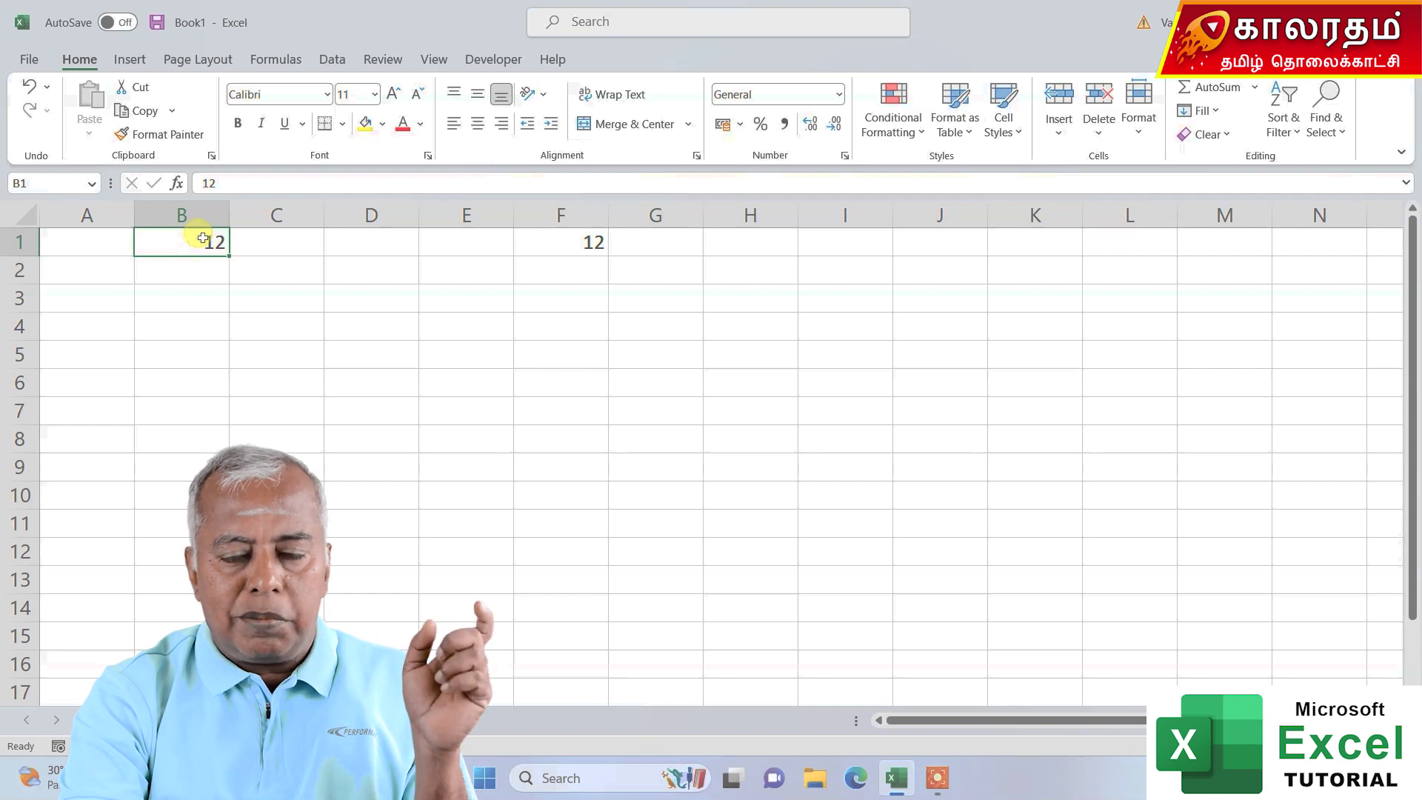
key("Left")
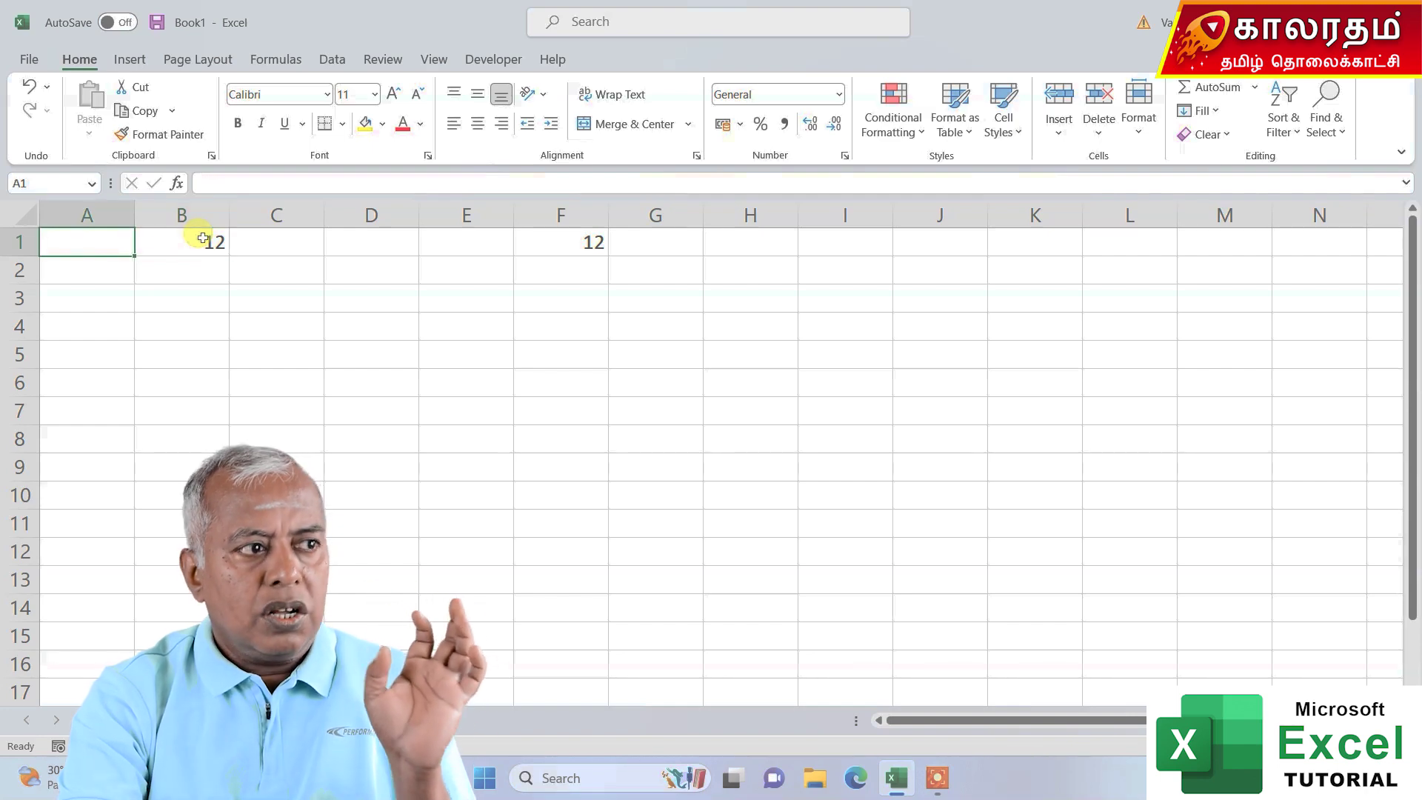
key("shift+Right")
key("shift+Right")
key("shift+Right")
key("shift+Right")
key("shift+Right")
key("shift+Right")
key("shift+Left")
key("Delete")
key("Left")
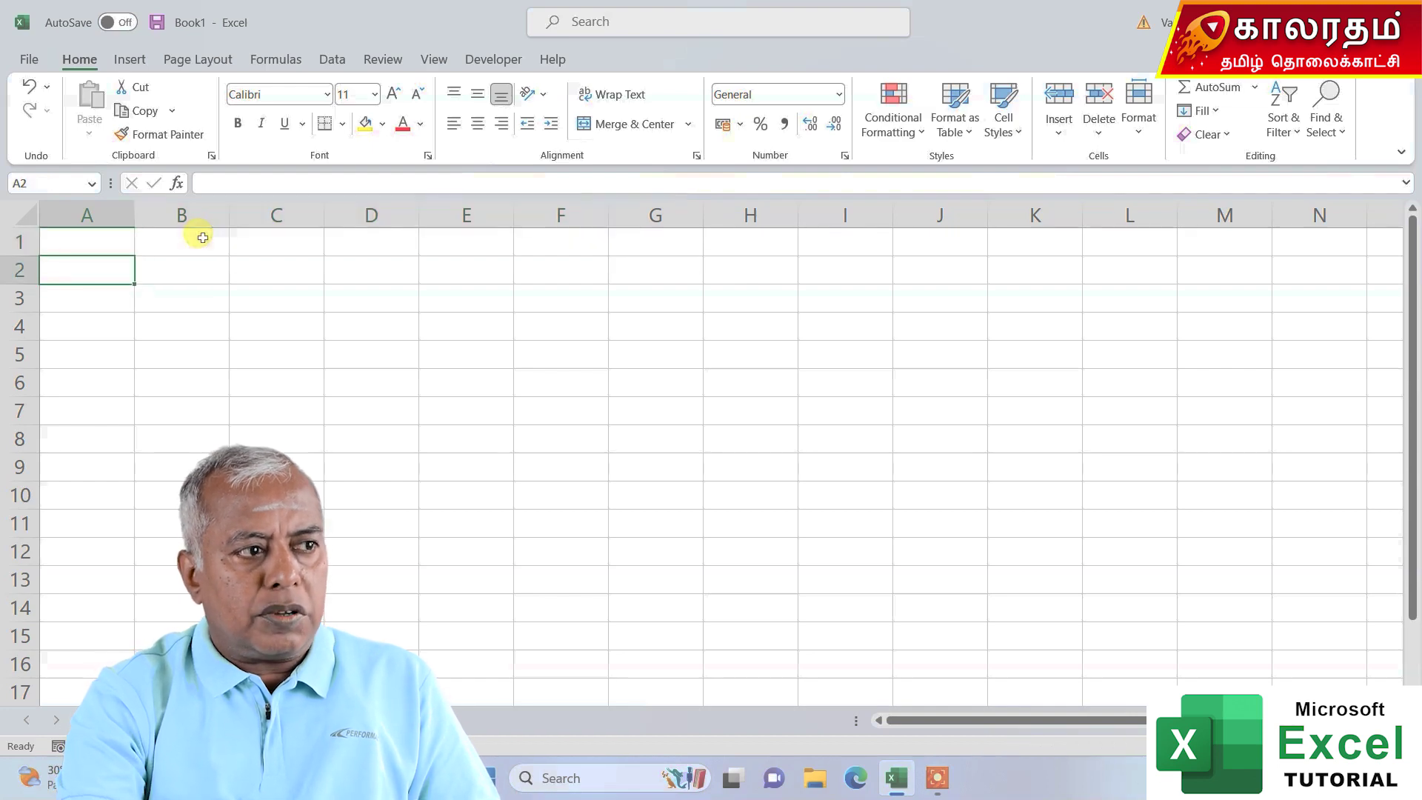
key("Page_Down")
key("Page_Up")
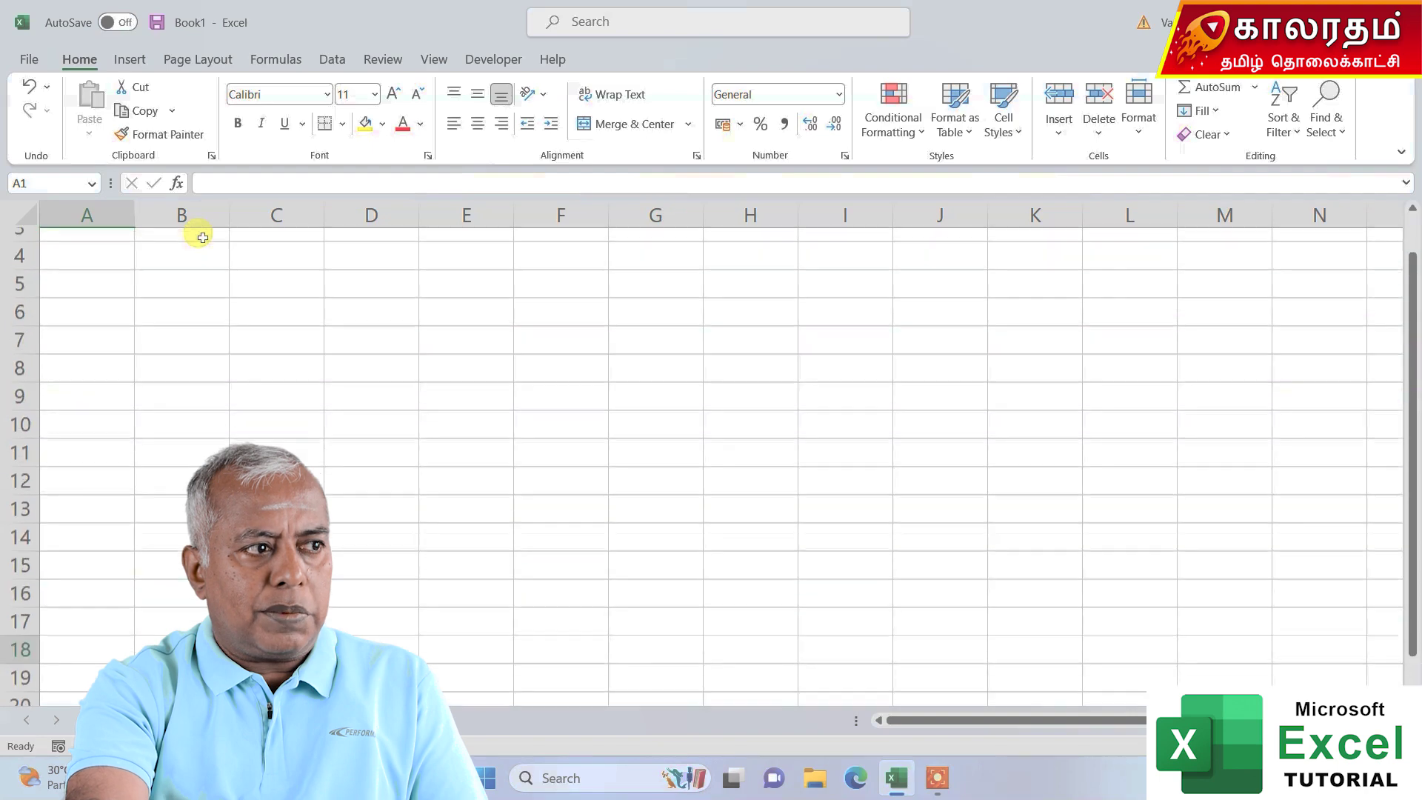
key("Page_Down")
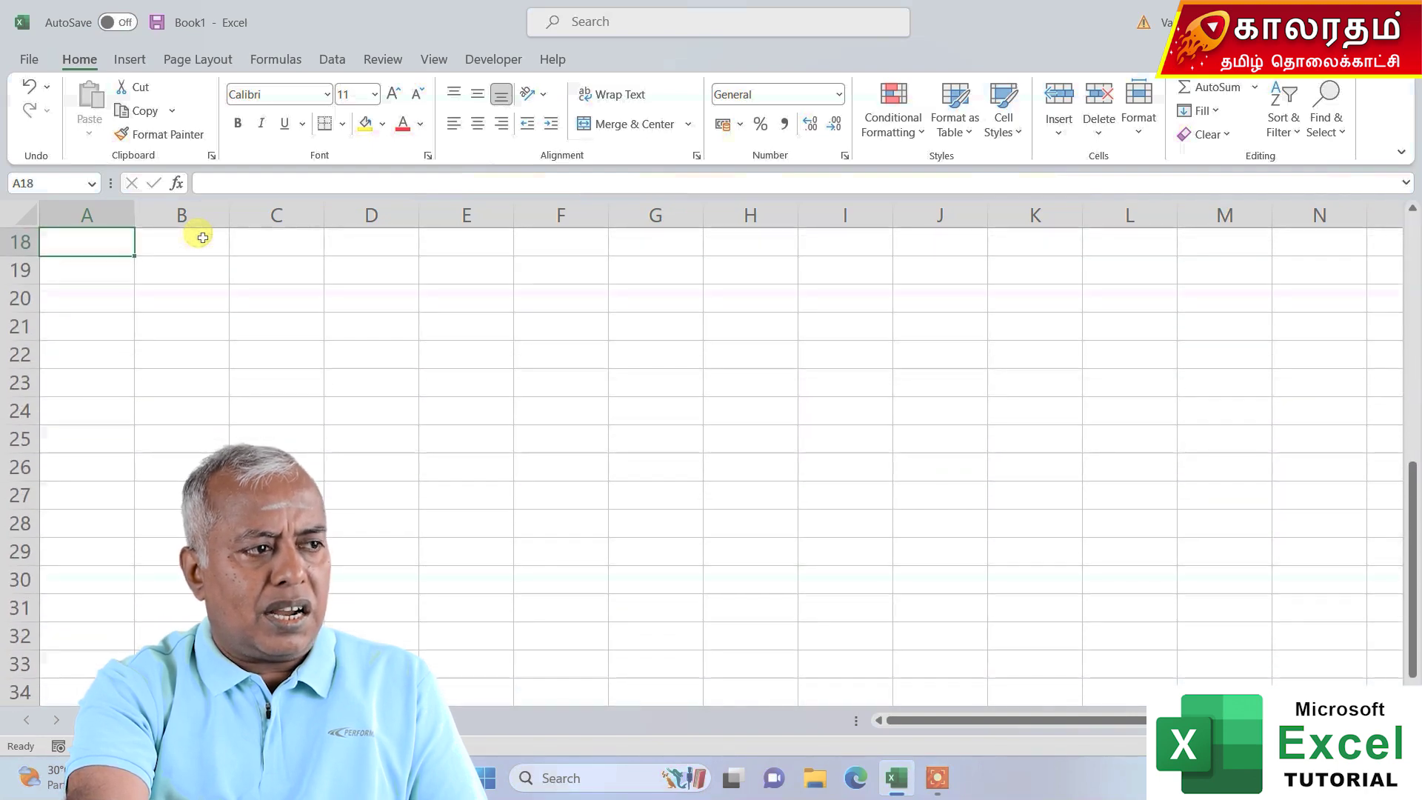
key("Page_Up")
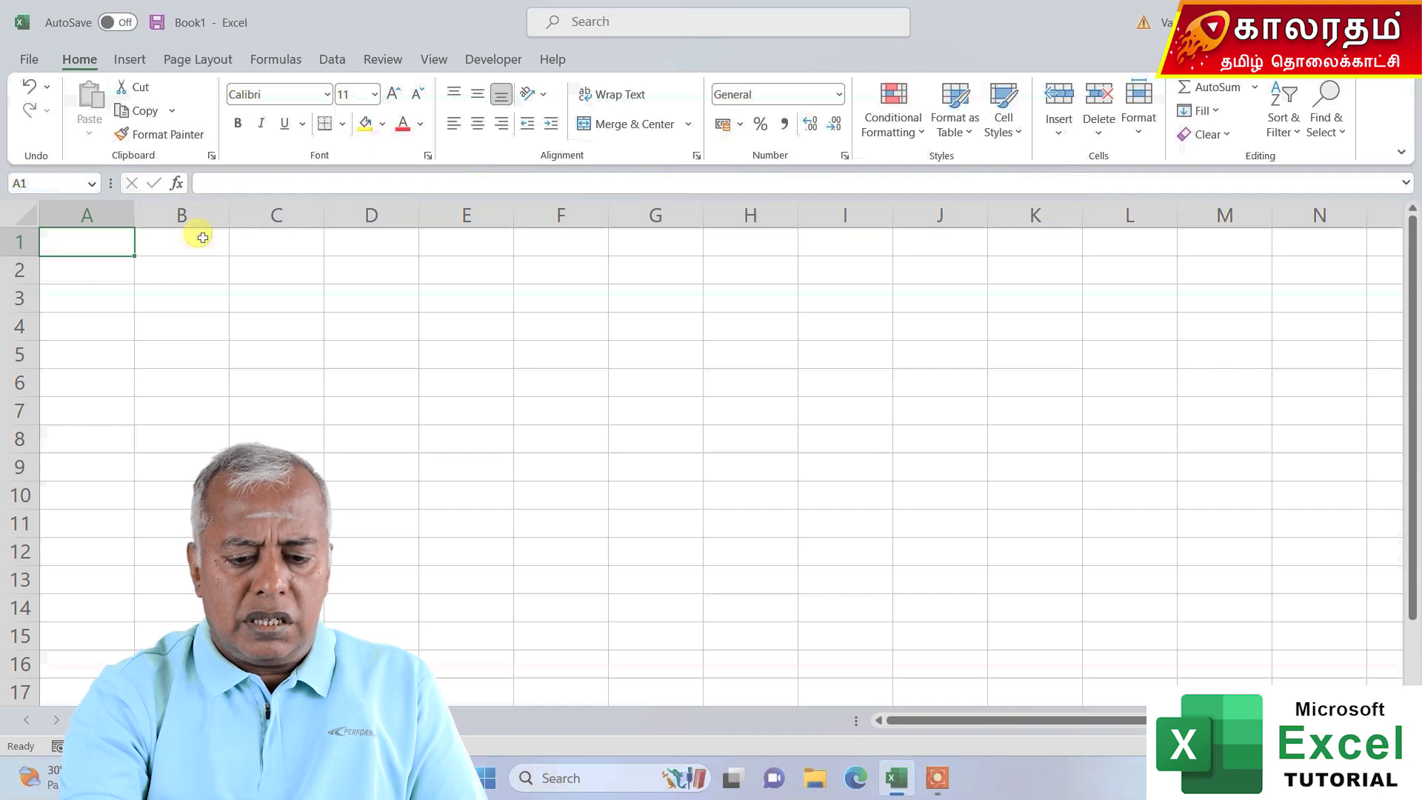
key("Right")
key("Right")
key("Right")
key("Left")
key("Left")
key("Left")
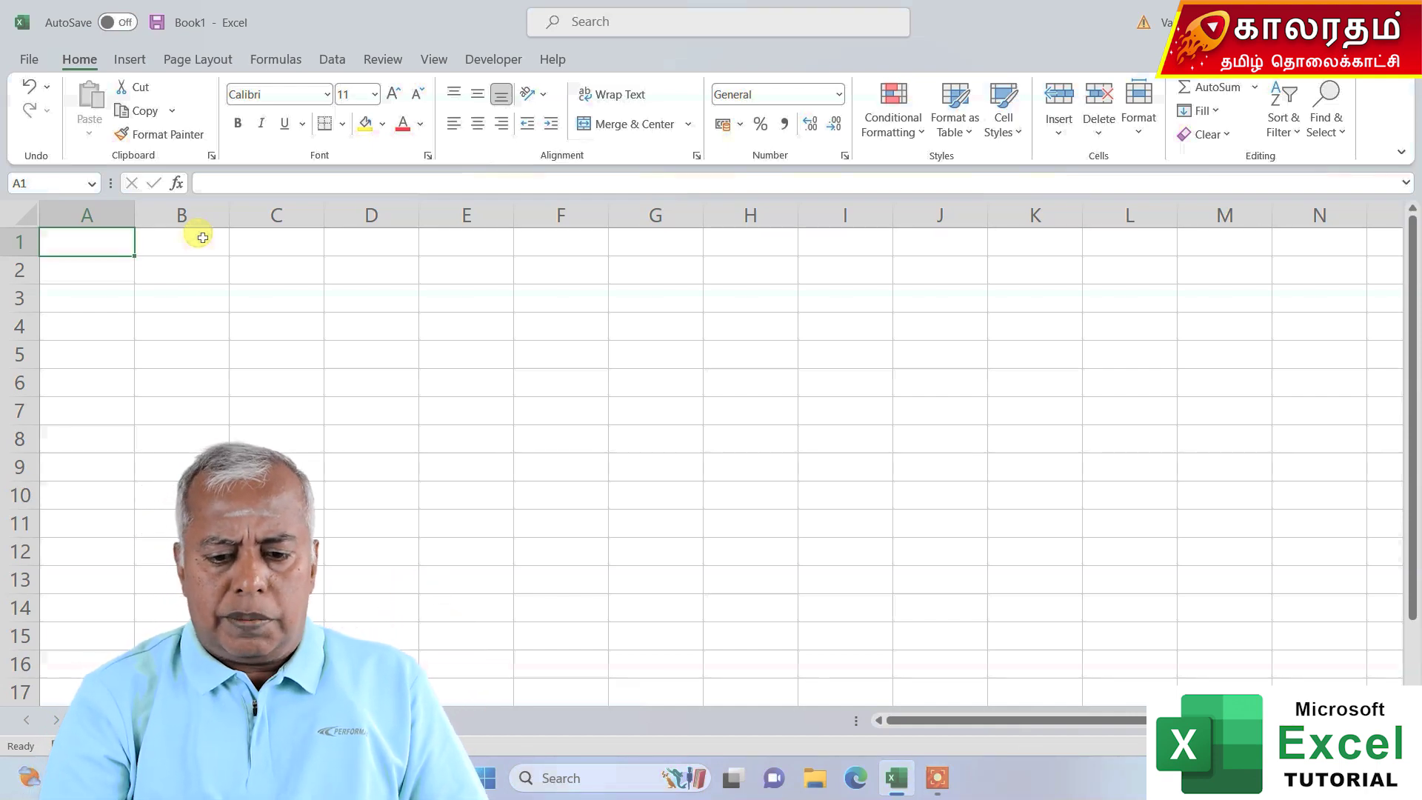
key("Down")
key("Down")
key("Up")
key("Up")
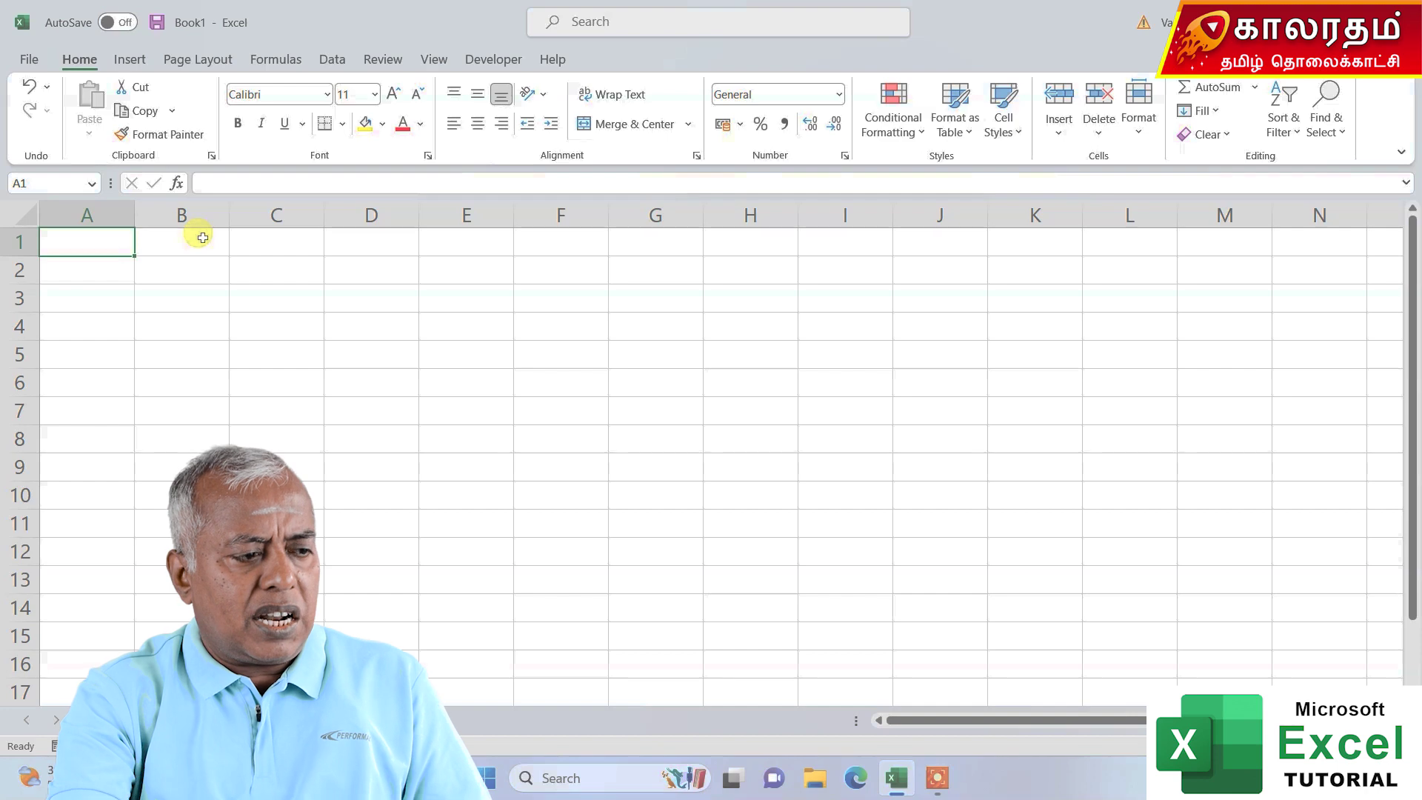
Step: Enter the value 1 in A1, check it, then move on to B1
type("1")
key("Tab")
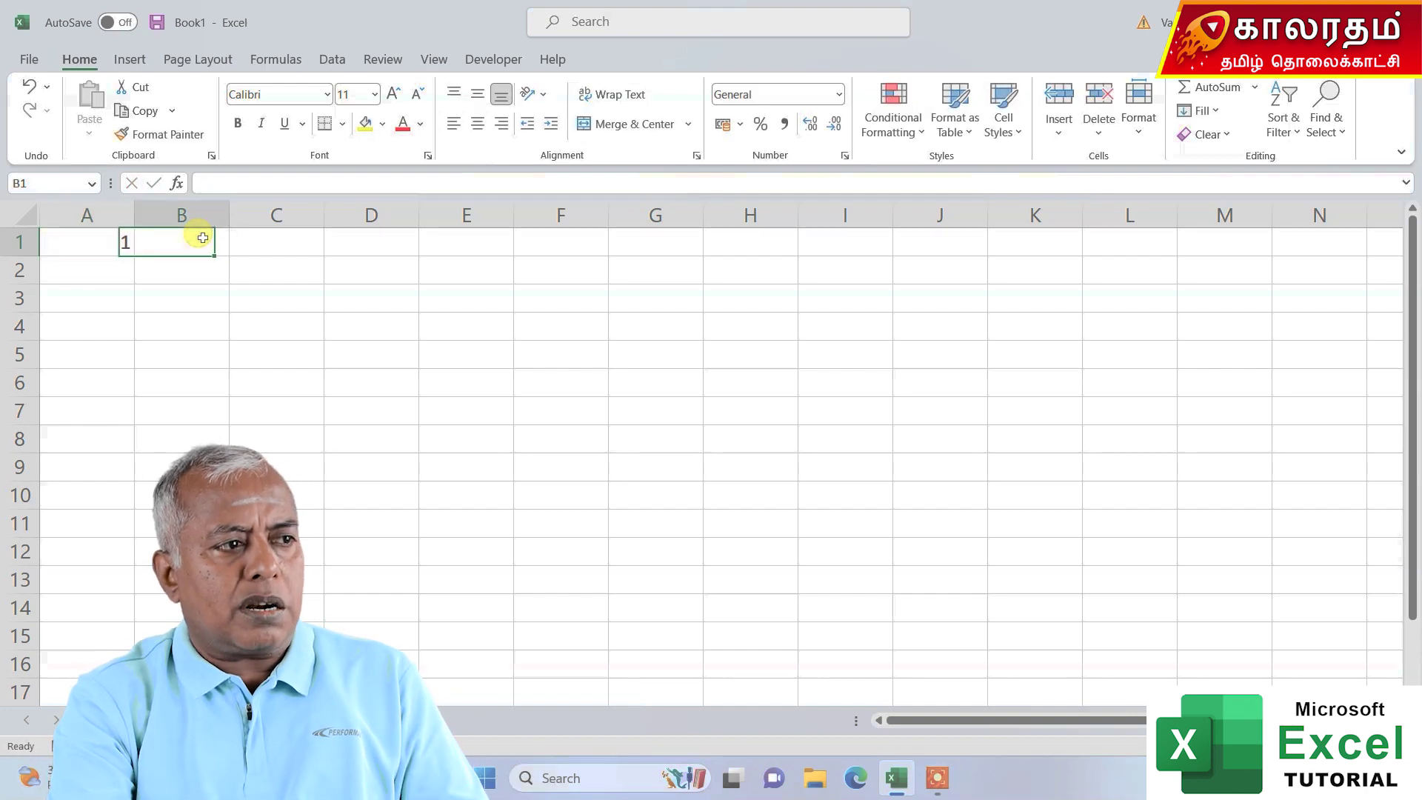
key("Left")
key("Down")
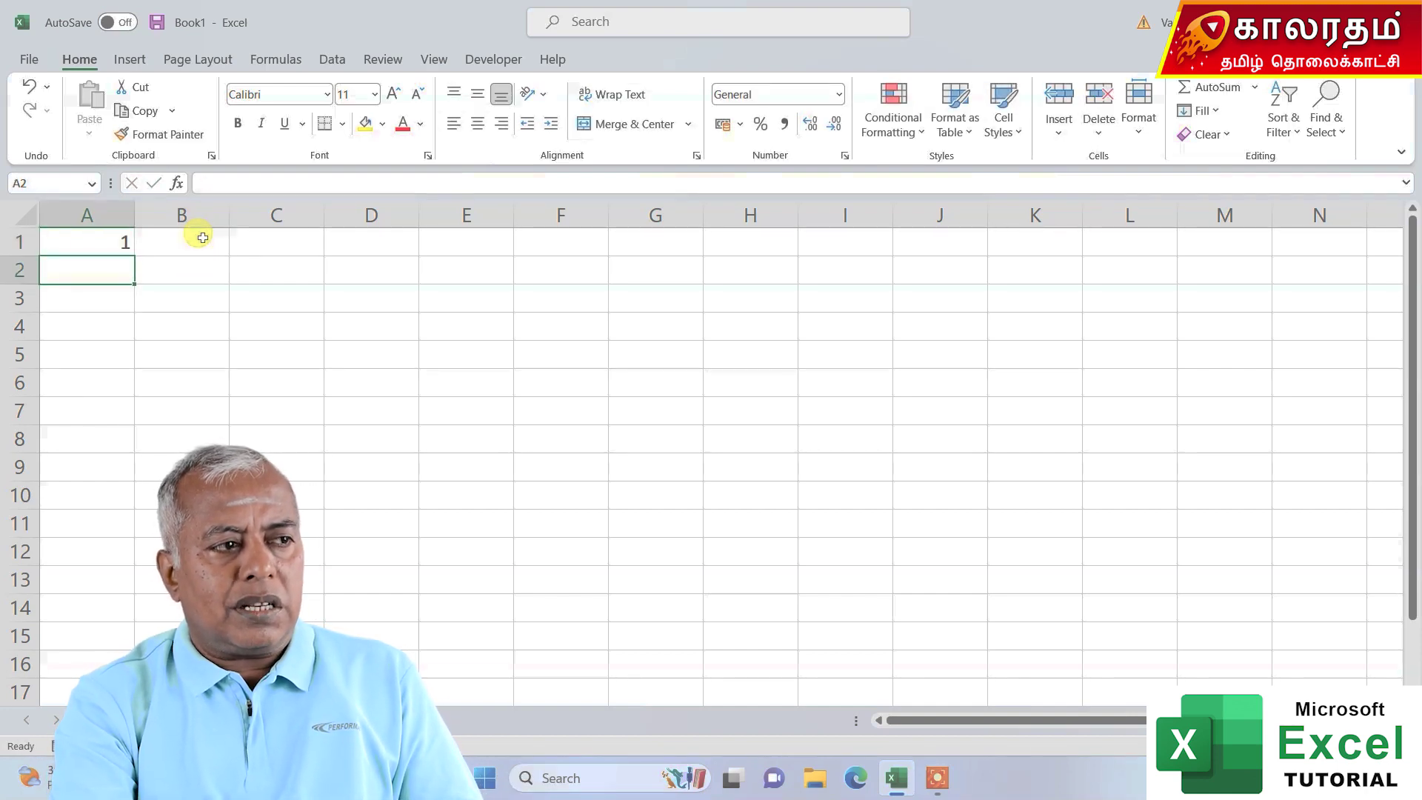
key("Up")
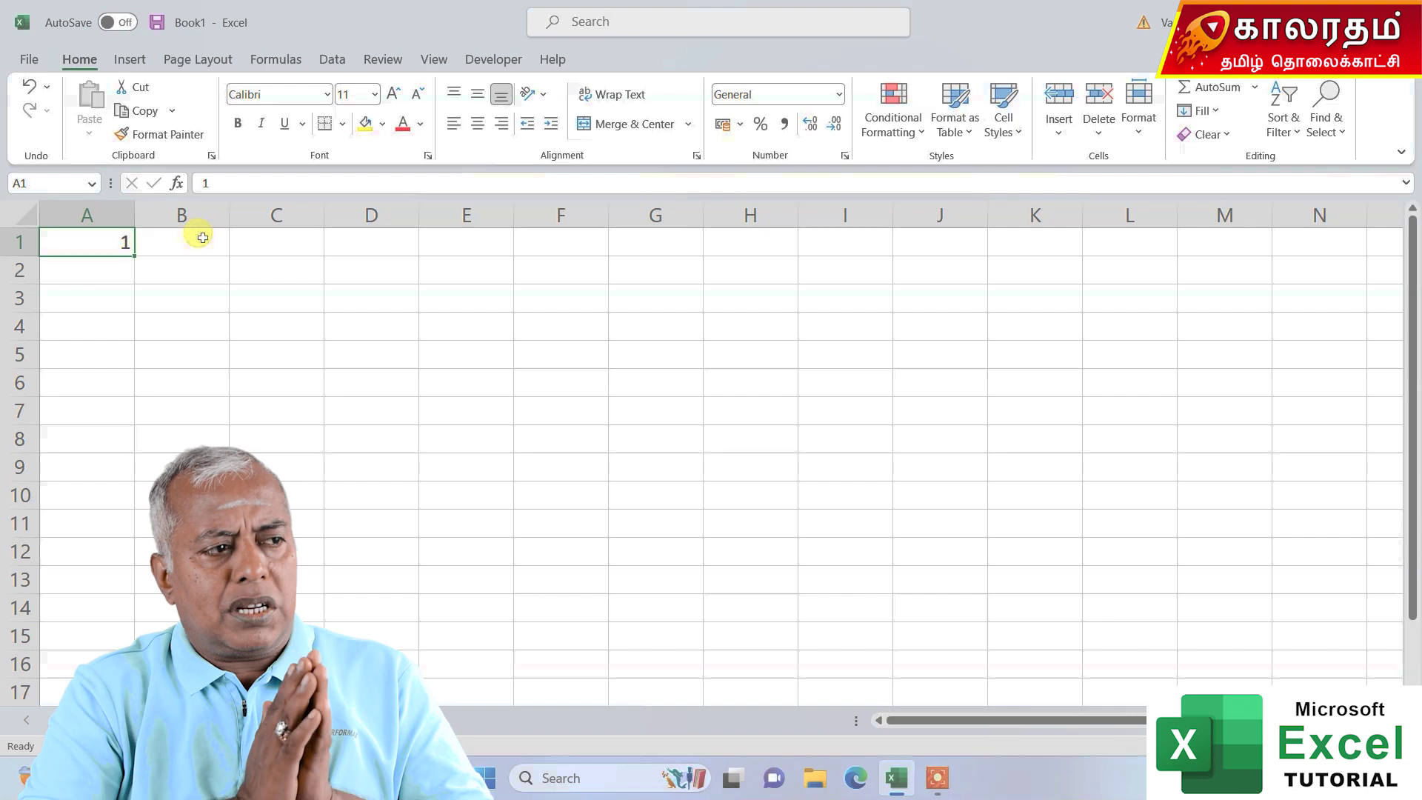
key("Return")
key("Up")
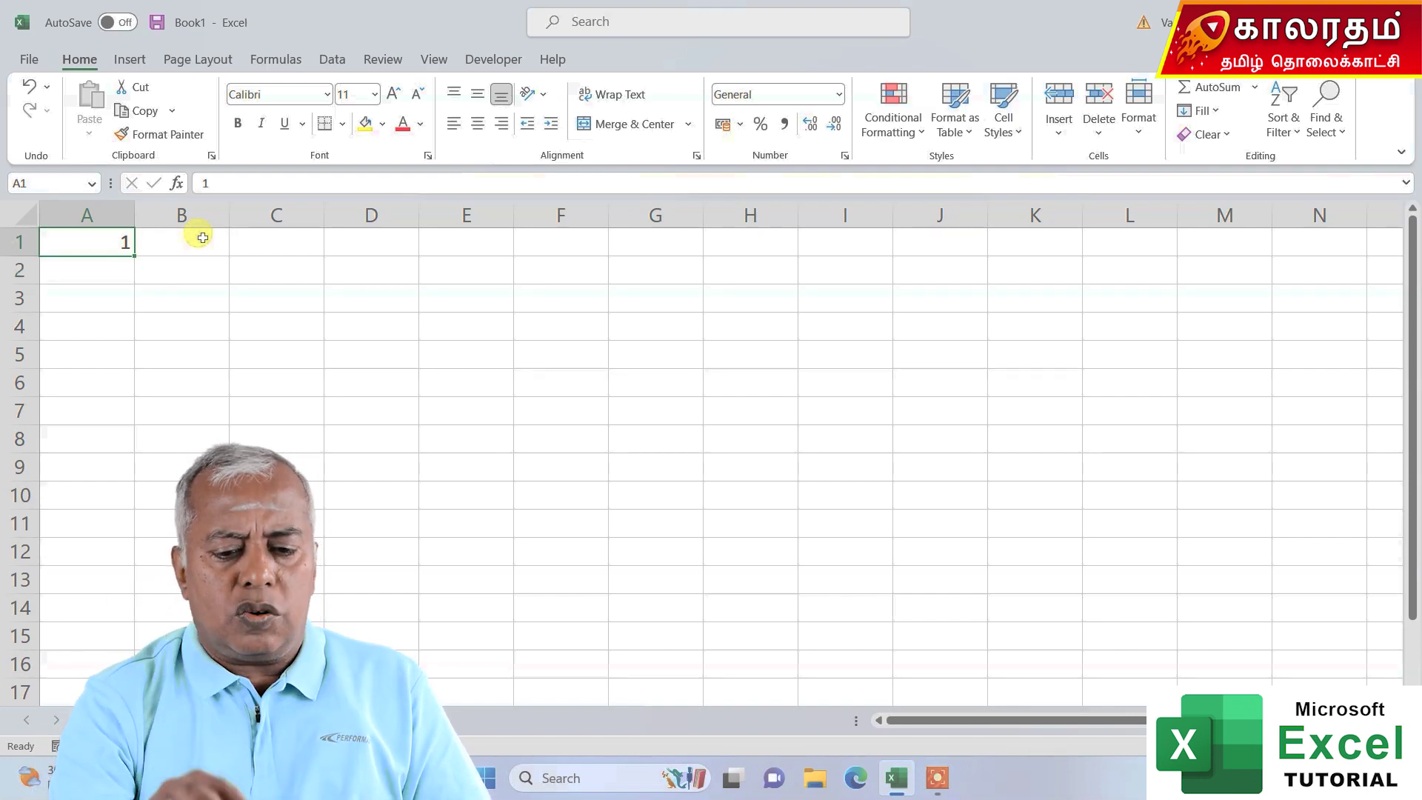
key("Tab")
Step: Type Ram into cell A2
key("Return")
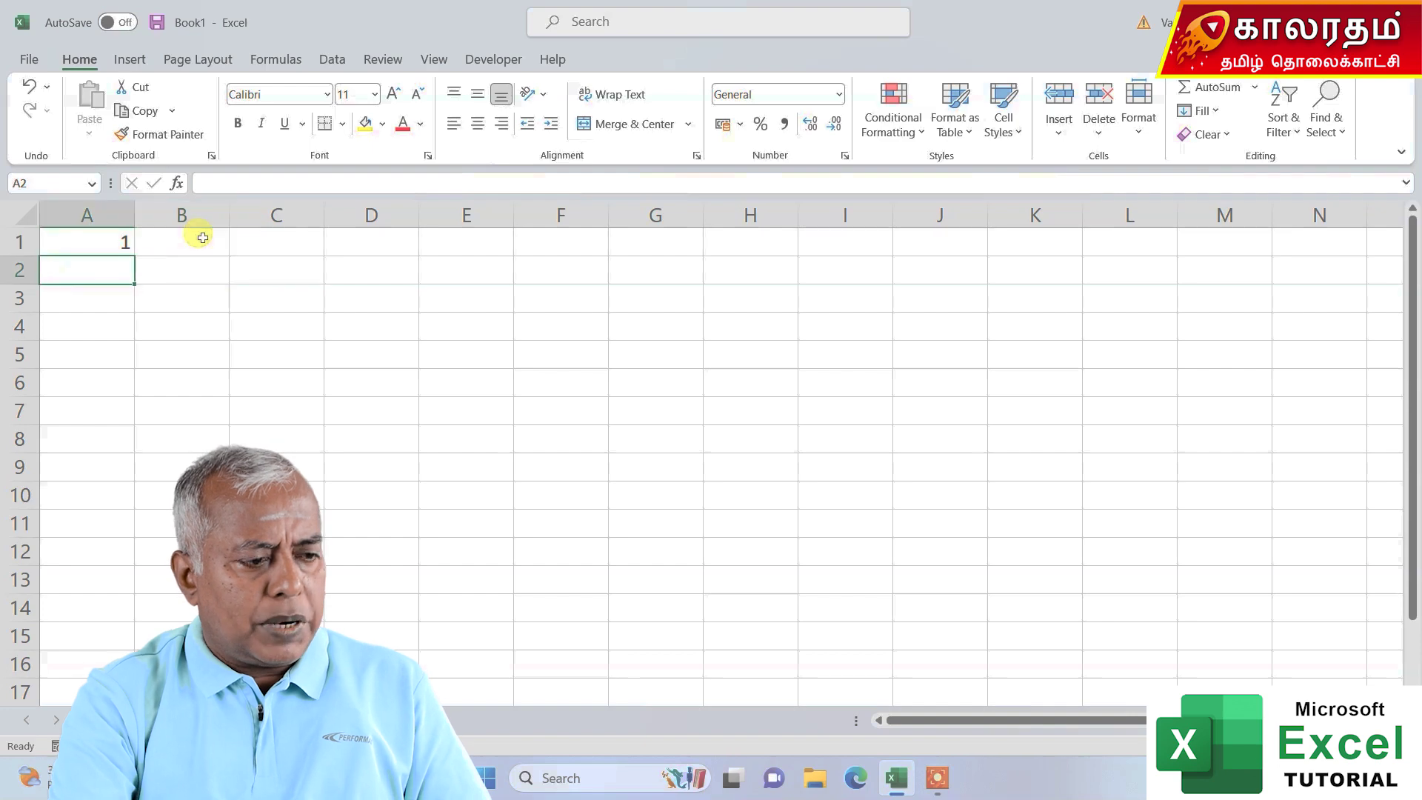
type("Ram")
key("Return")
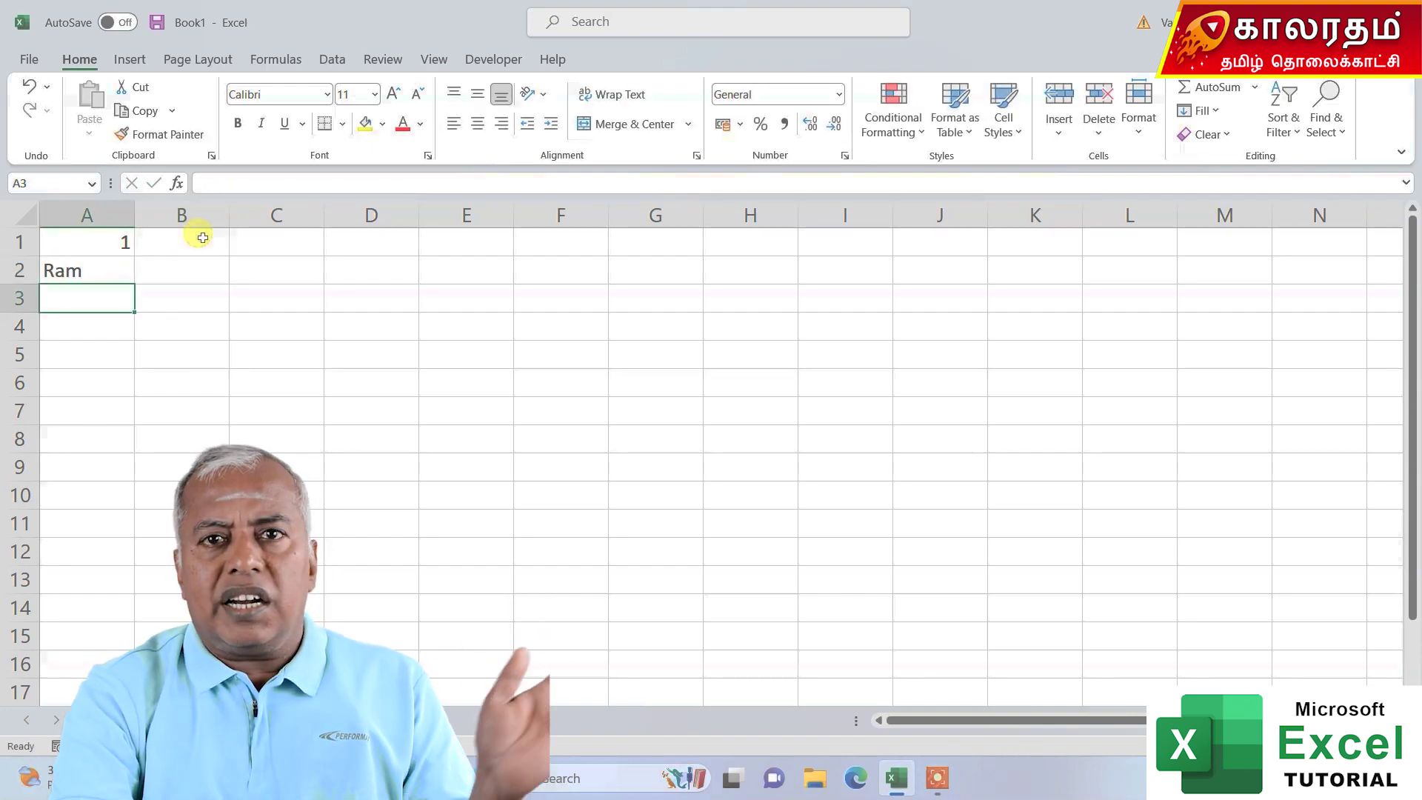
Step: Enter the date 12-Mar-2023 in C2, correcting the misspelt month
key("Up")
key("Right")
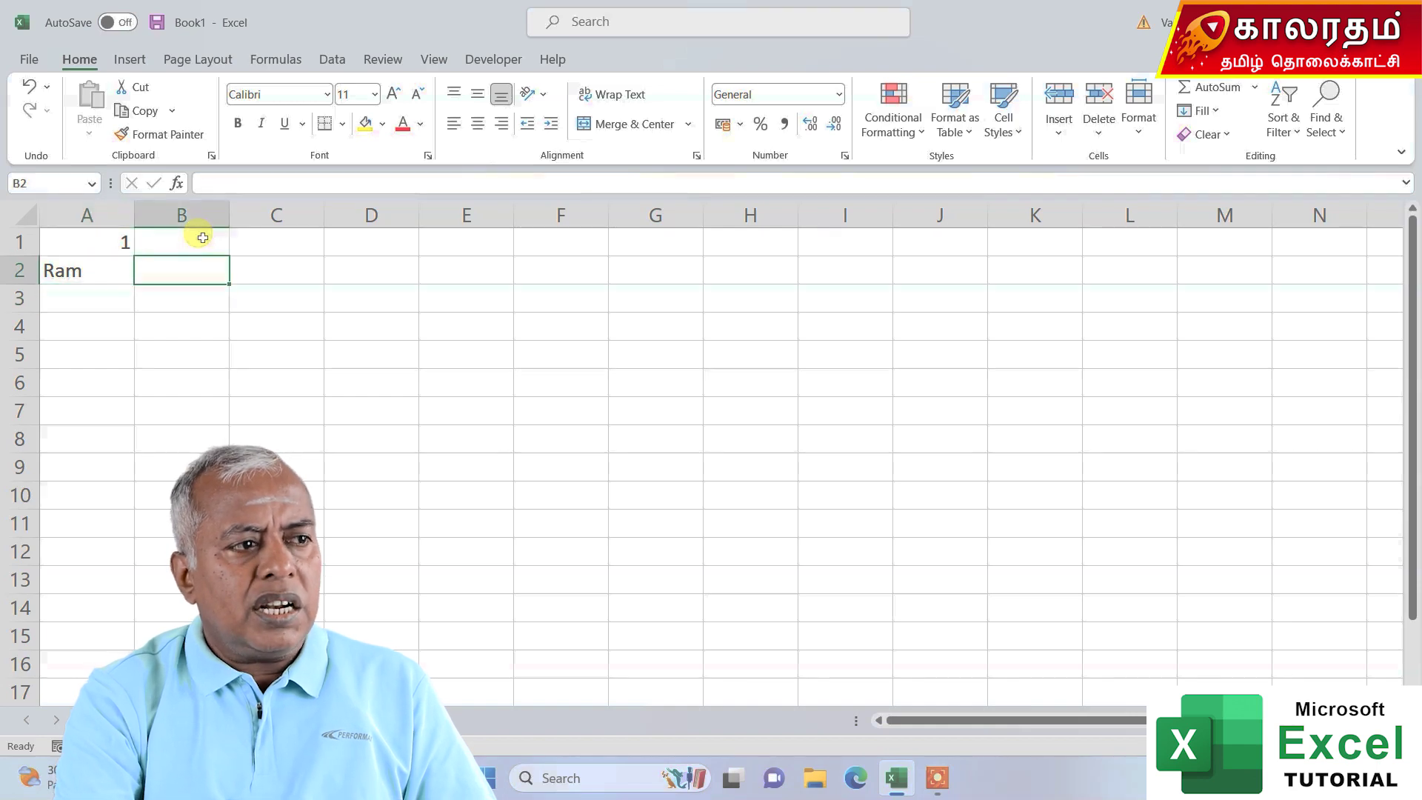
key("Right")
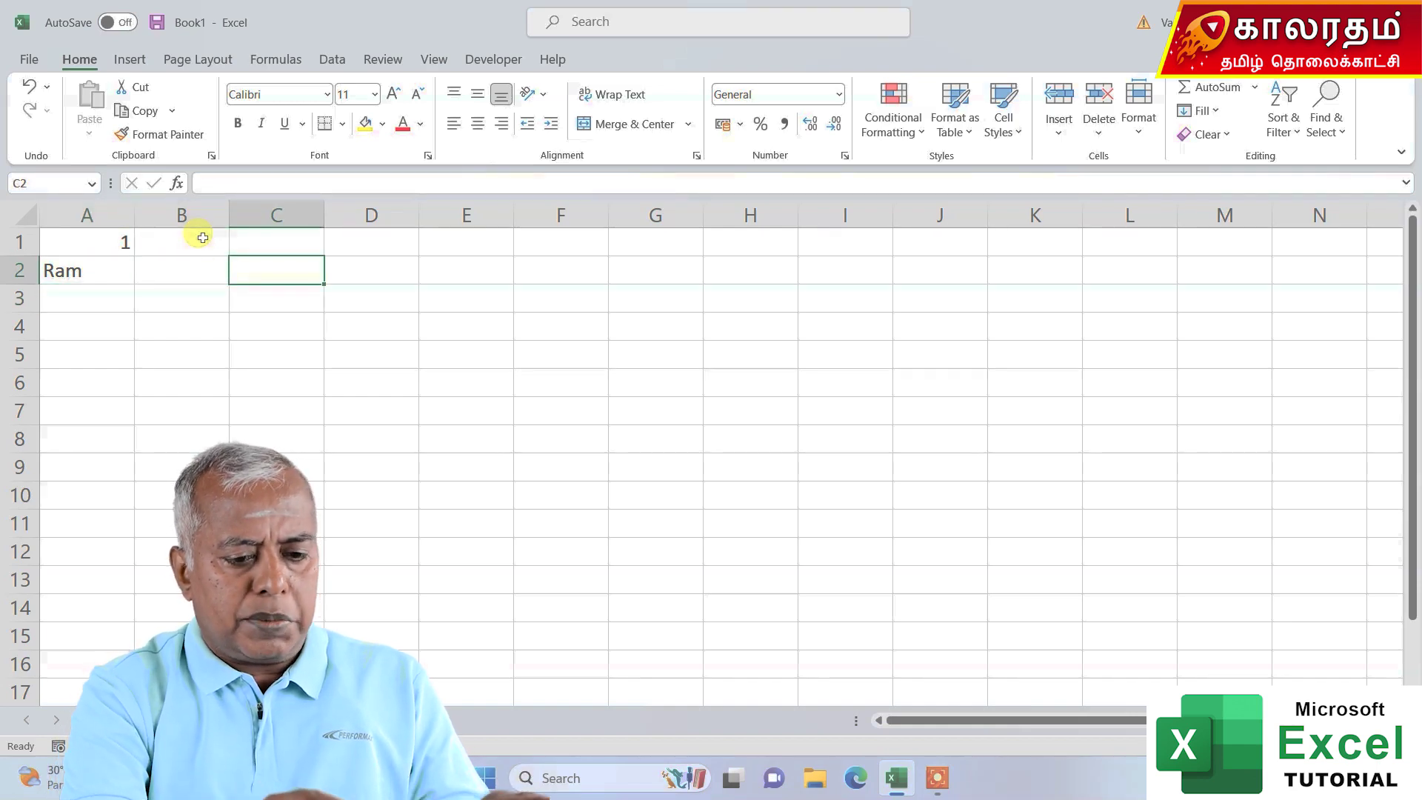
type("12-Mr")
type("-")
key("BackSpace")
key("BackSpace")
type("ar-2023")
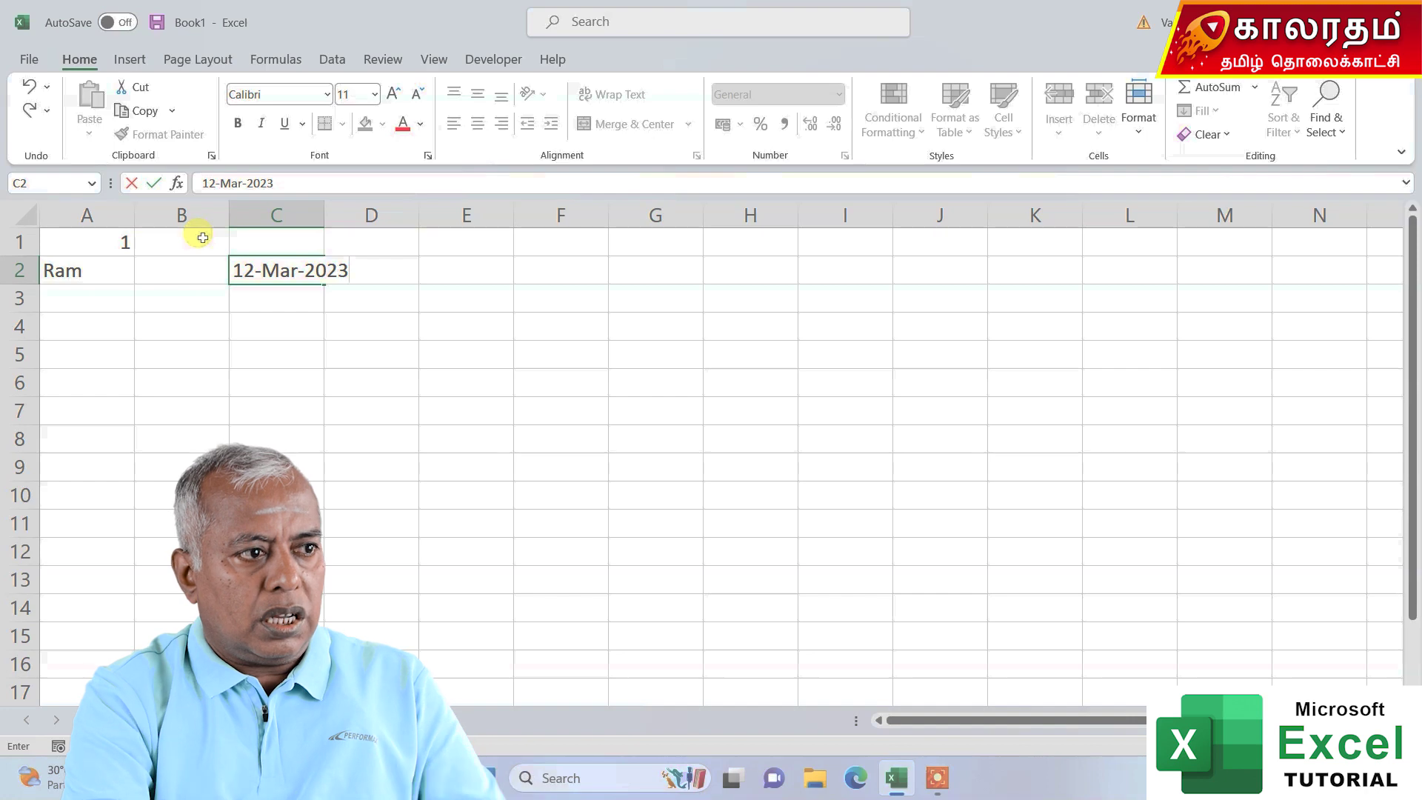
key("Return")
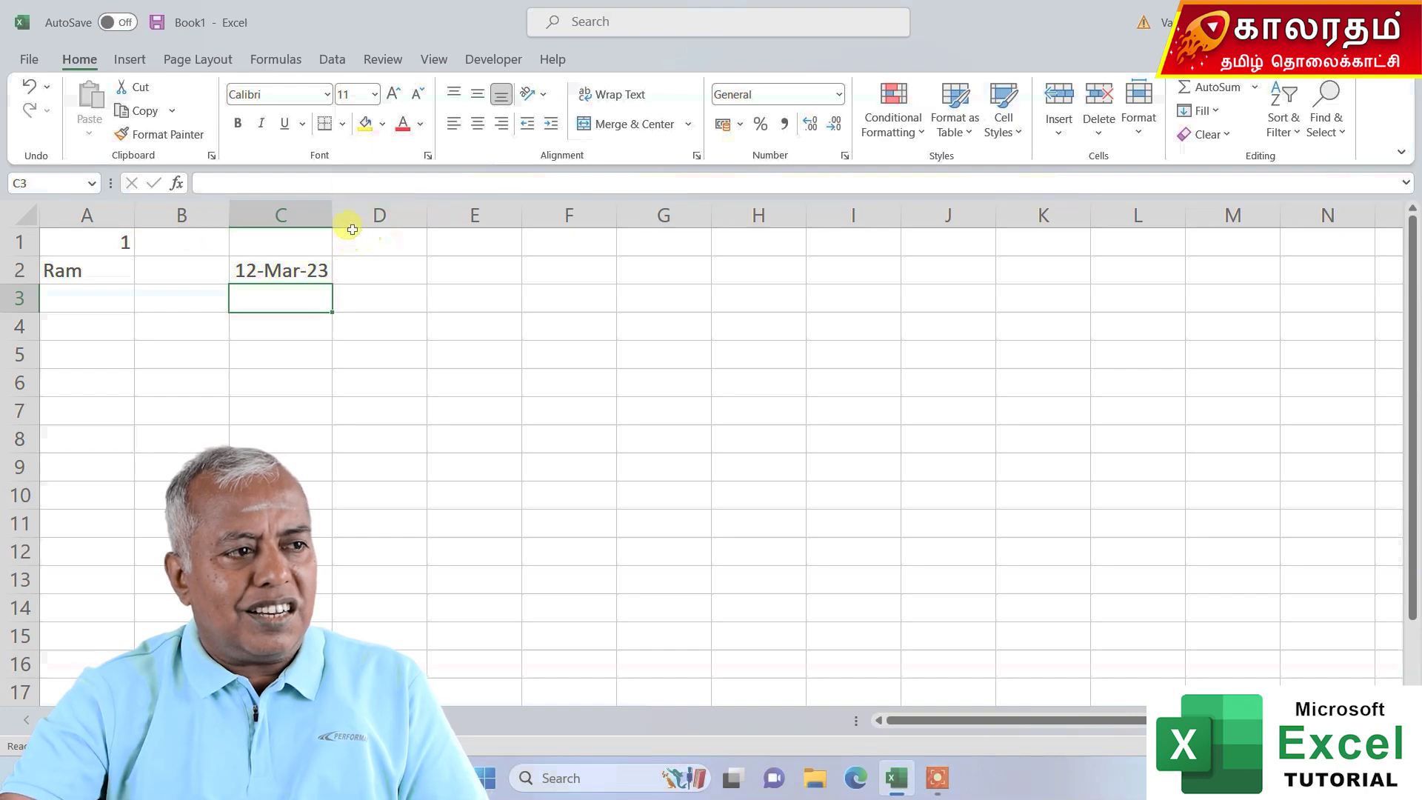
Step: Widen column C to fit the 12-Mar-23 date and select C2
left_click_drag(331, 214, 447, 225)
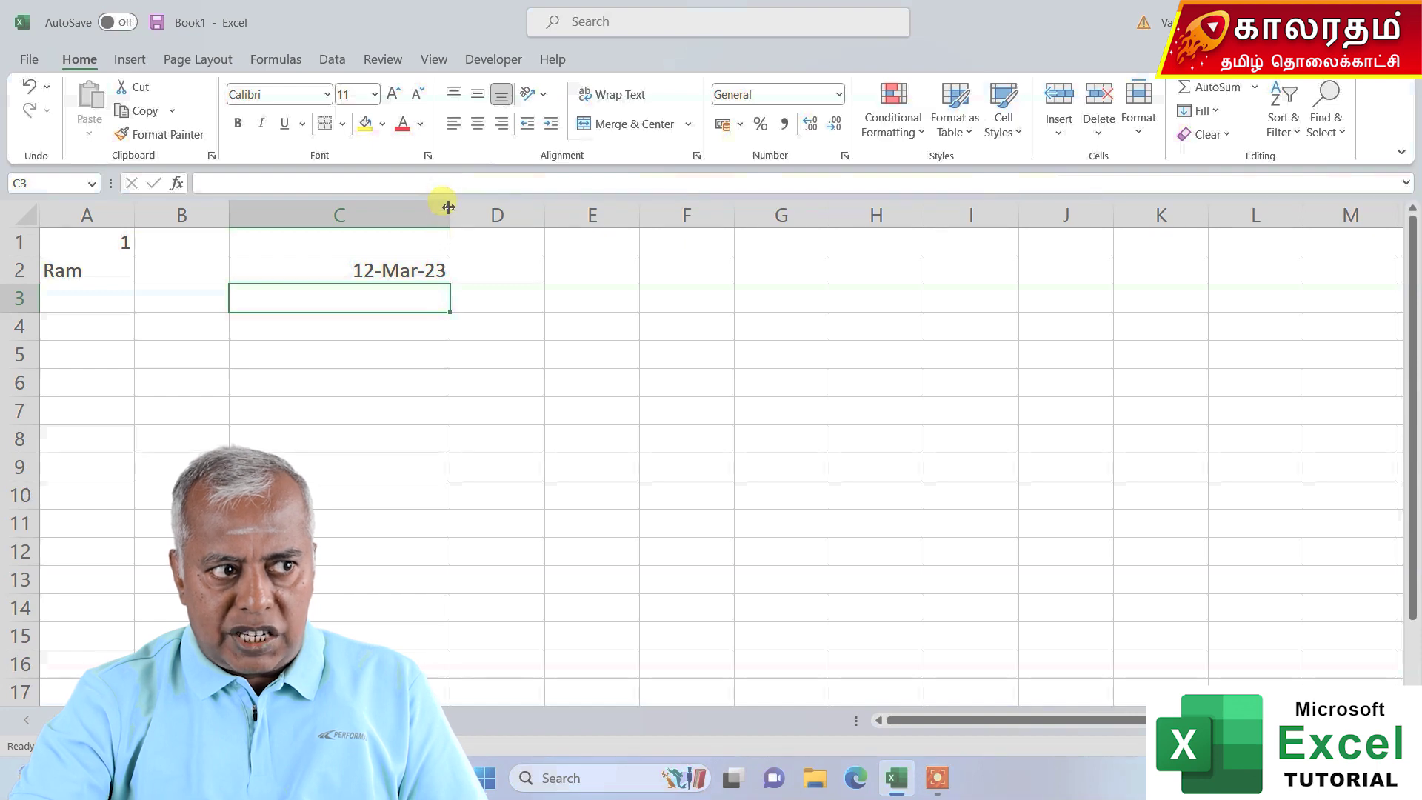
mouse_move(449, 206)
left_mouse_down()
mouse_move(324, 200)
mouse_move(448, 214)
left_mouse_up()
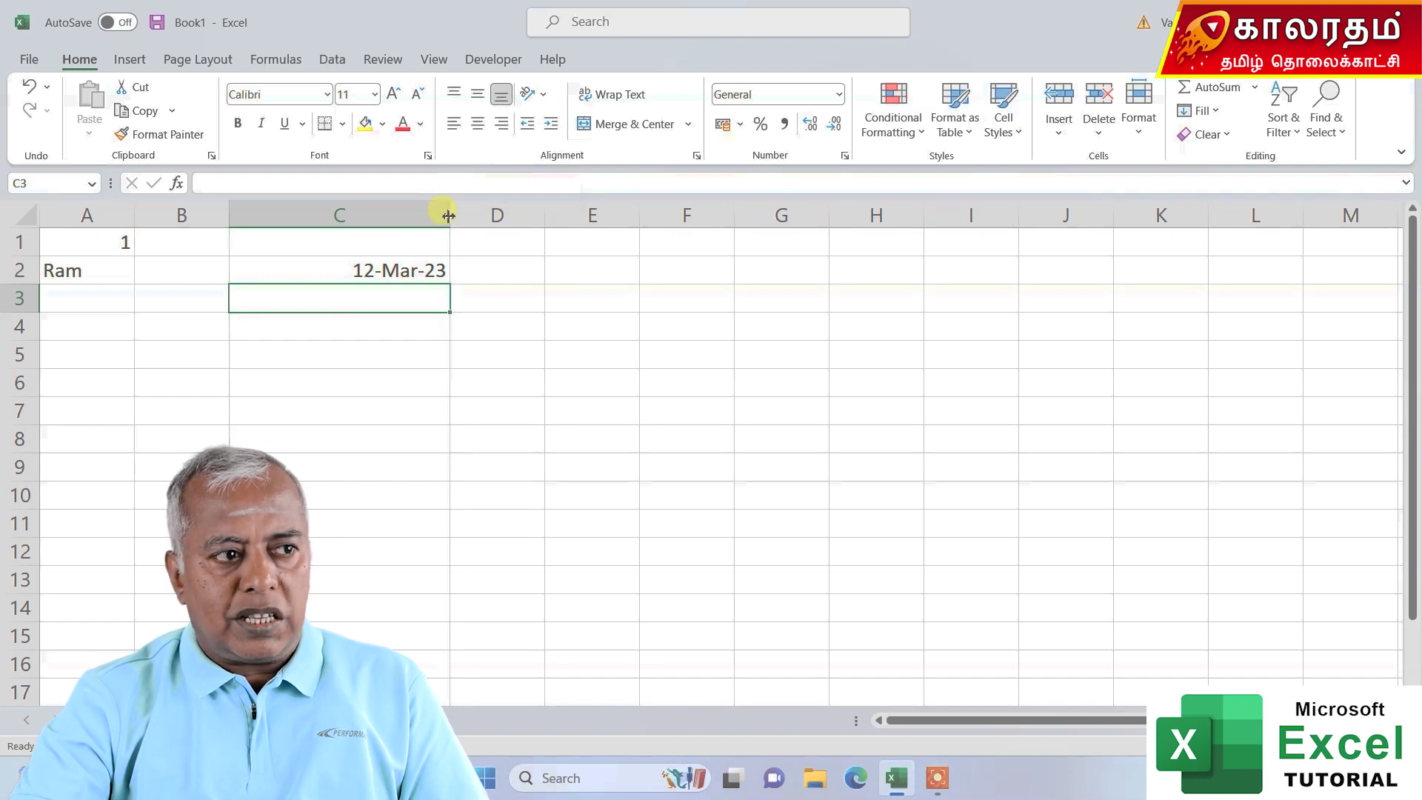
left_click(348, 274)
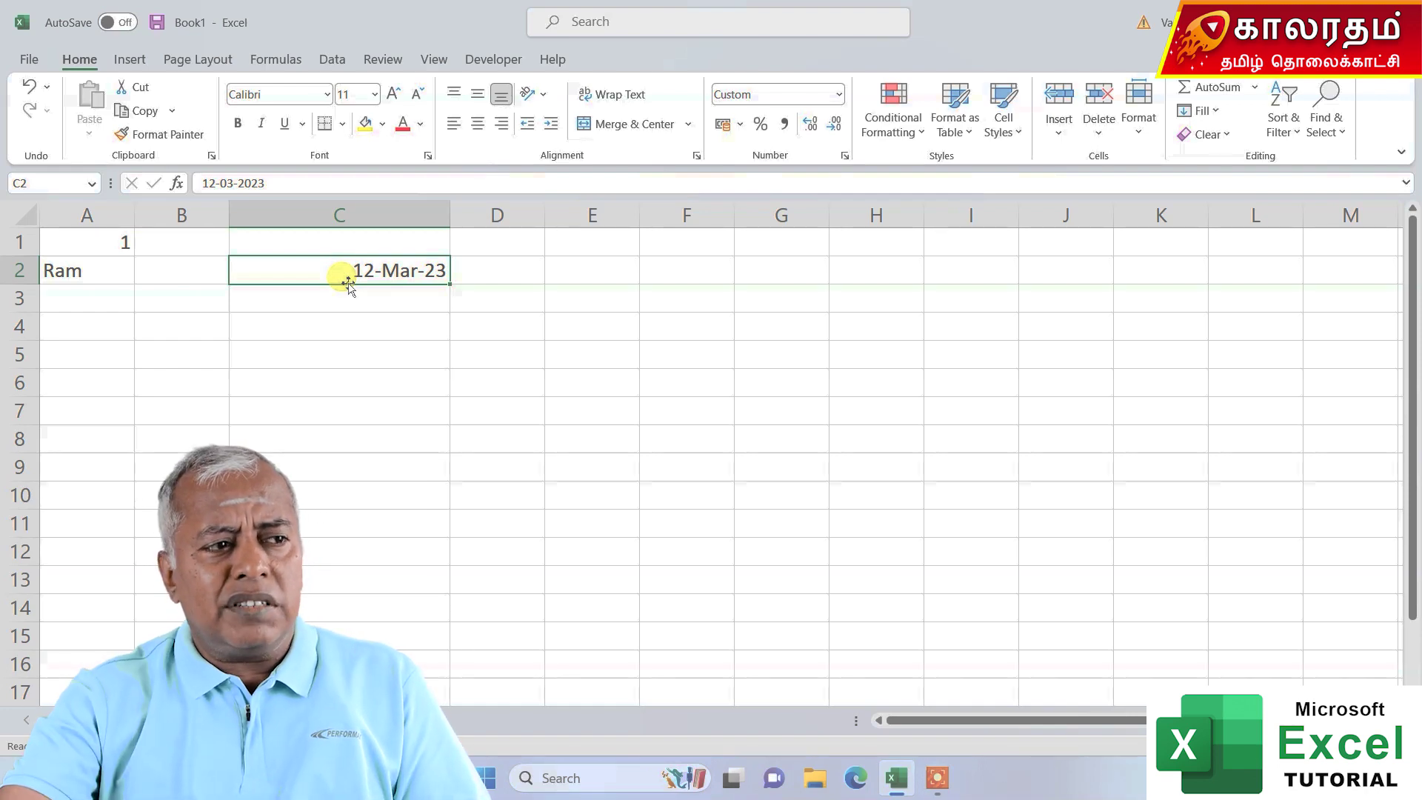
right_click(355, 268)
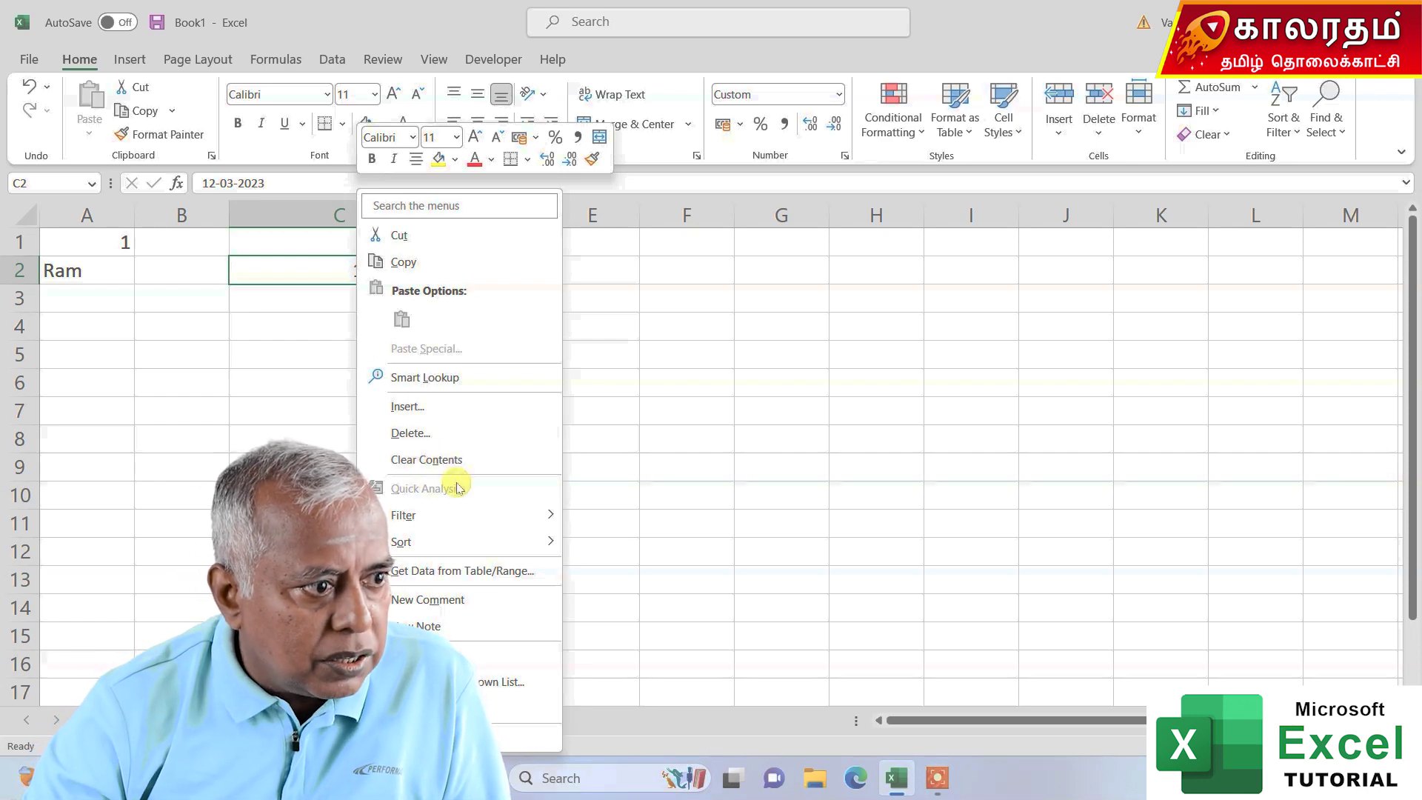
Step: Apply the General number format to C2 so it shows serial number 44997
left_click(444, 654)
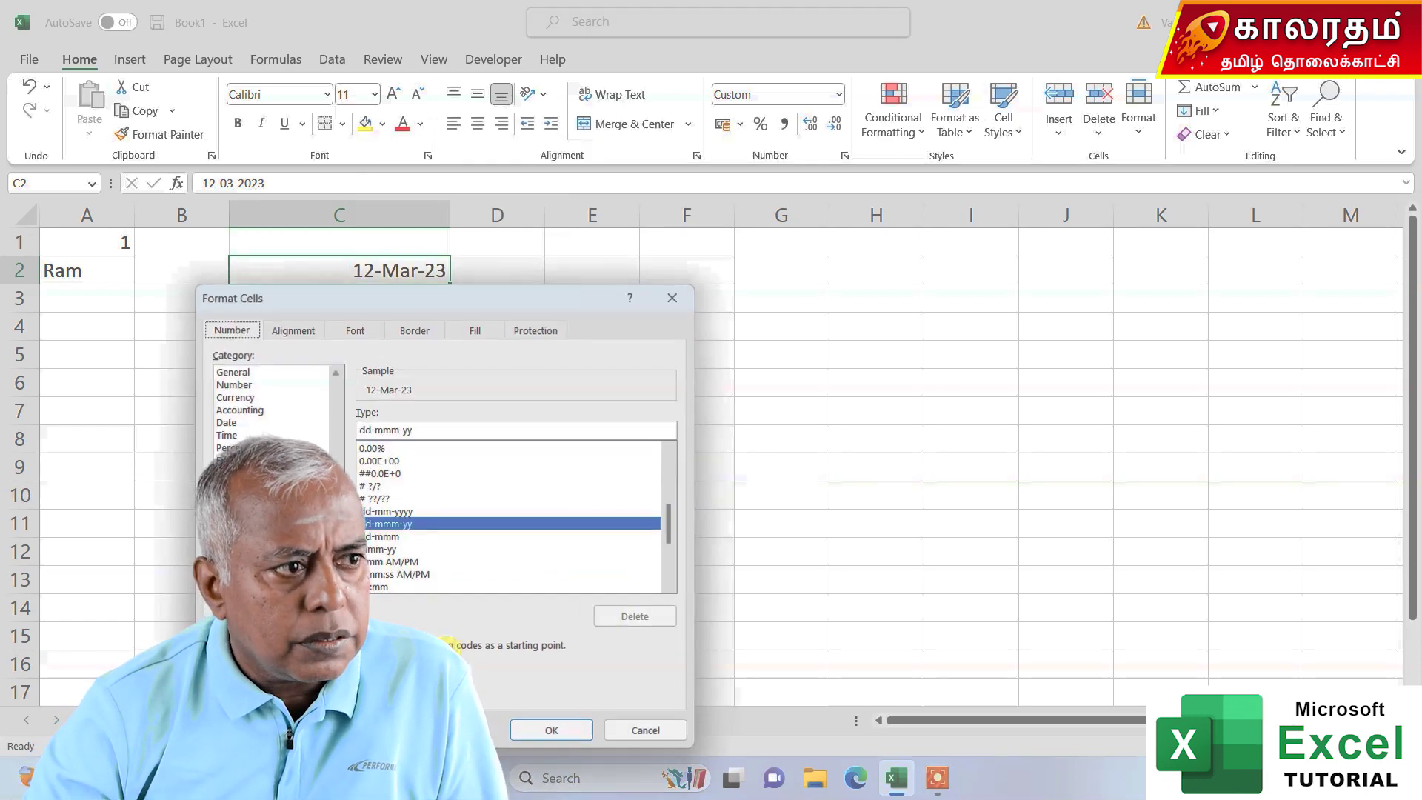
left_click(231, 371)
left_click(545, 729)
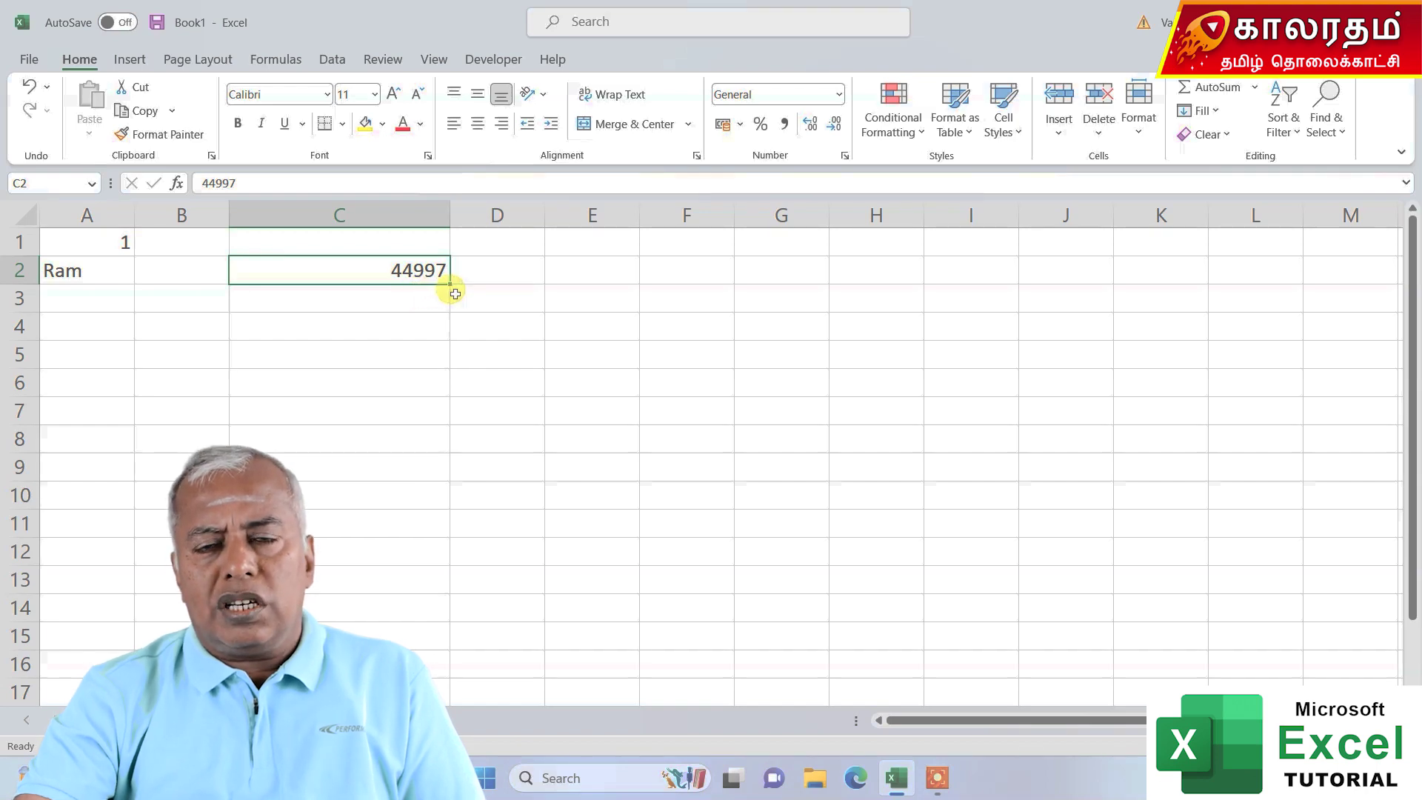
left_click(351, 302)
left_click(384, 274)
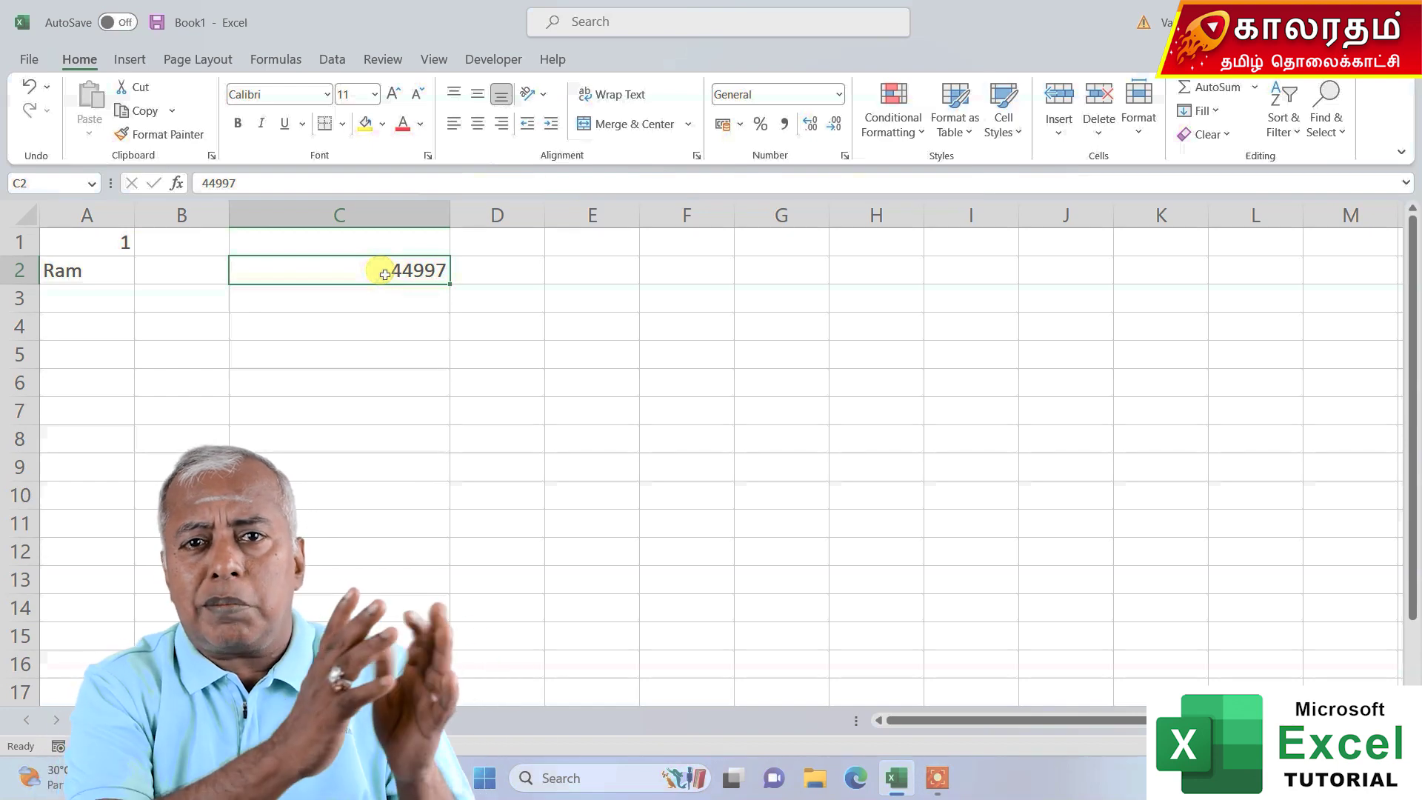
key("Left")
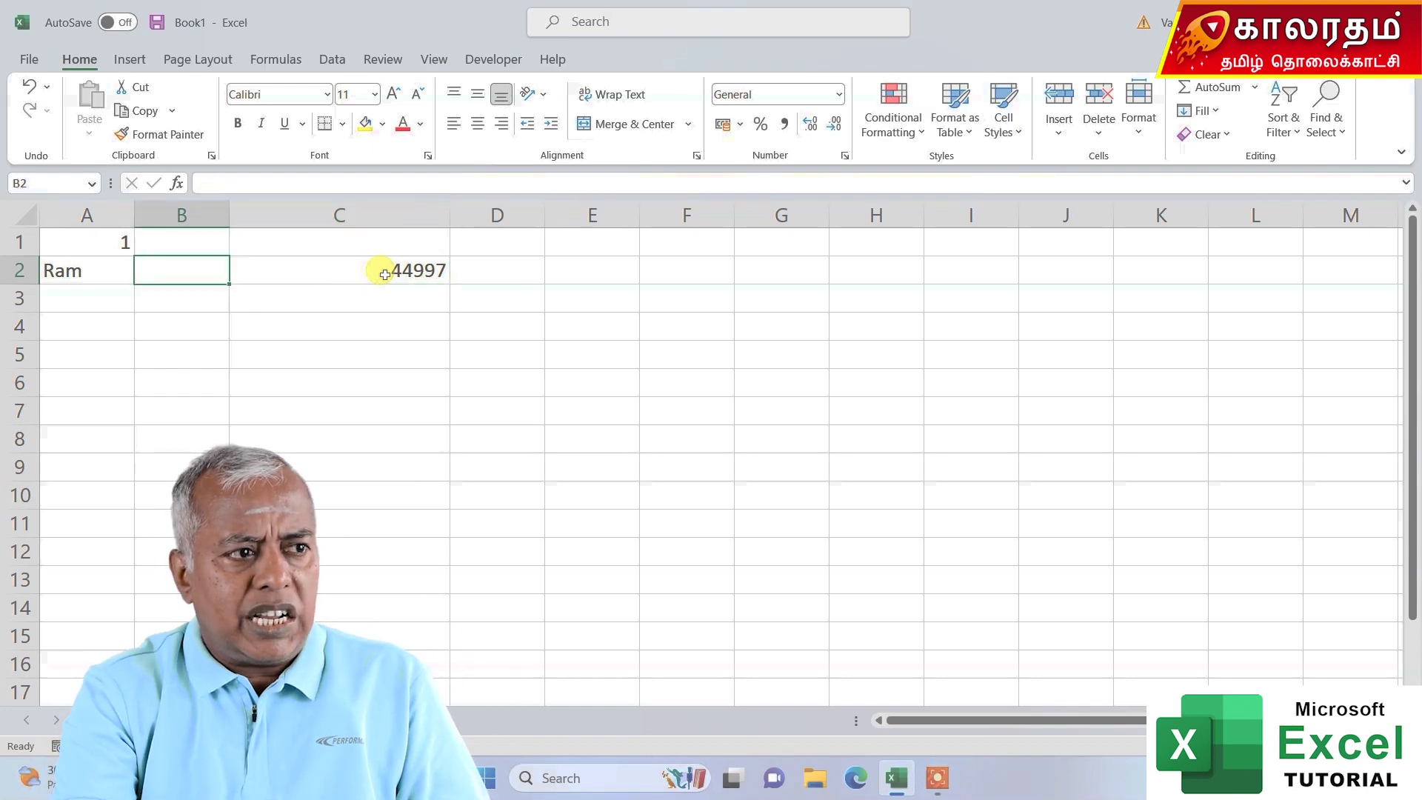
Step: Reformat C2 with the Date category so it shows 12-03-2023
key("Right")
key("Right")
key("Left")
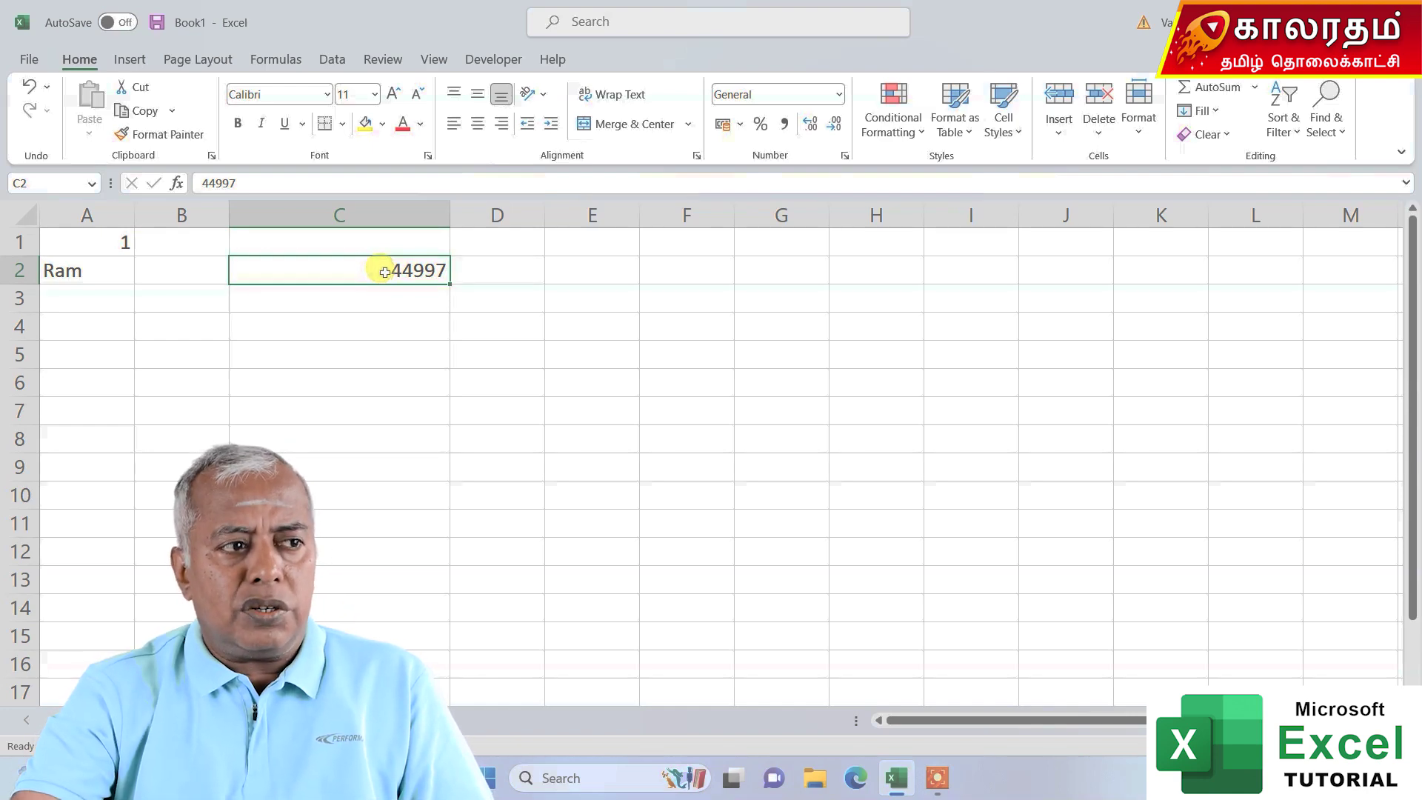
right_click(384, 272)
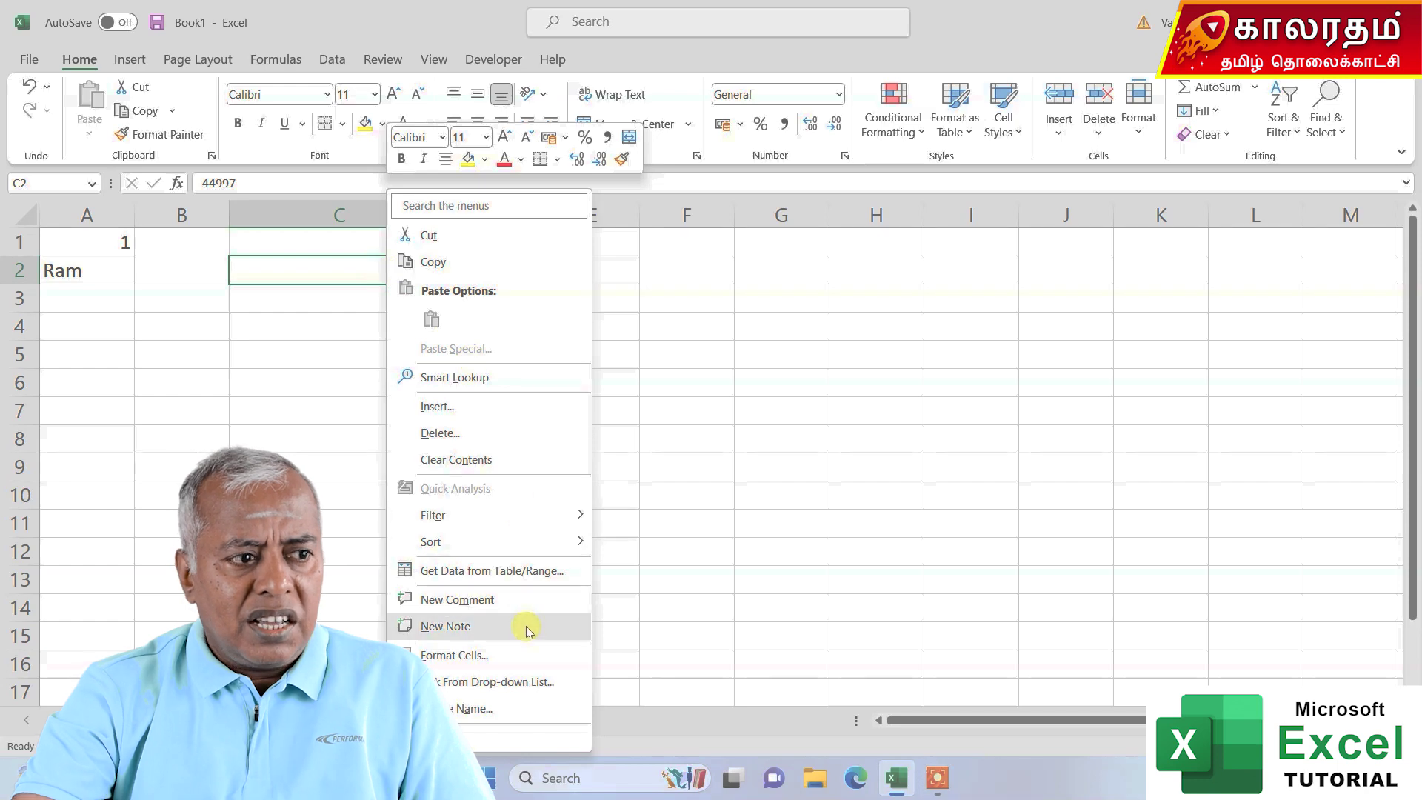
left_click(495, 662)
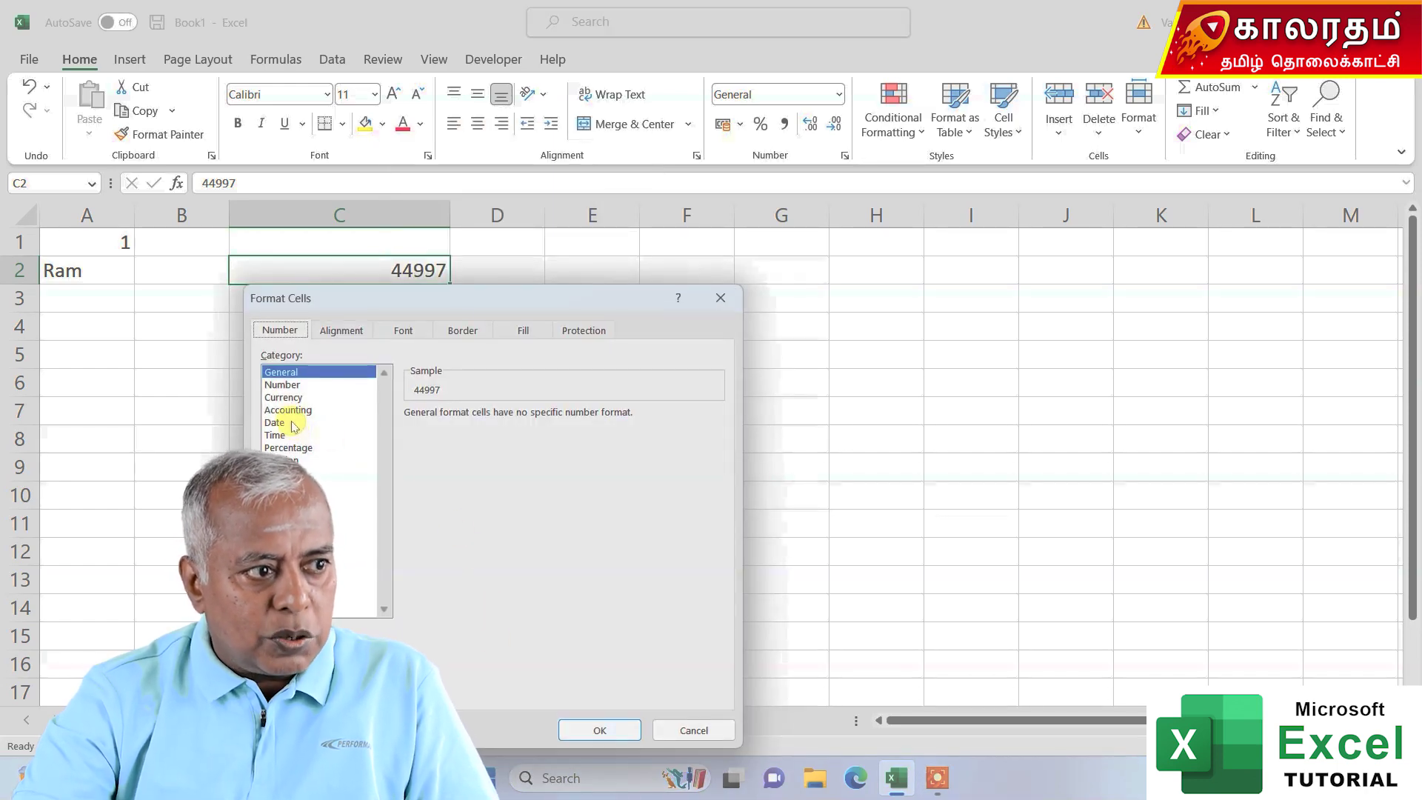
left_click(294, 424)
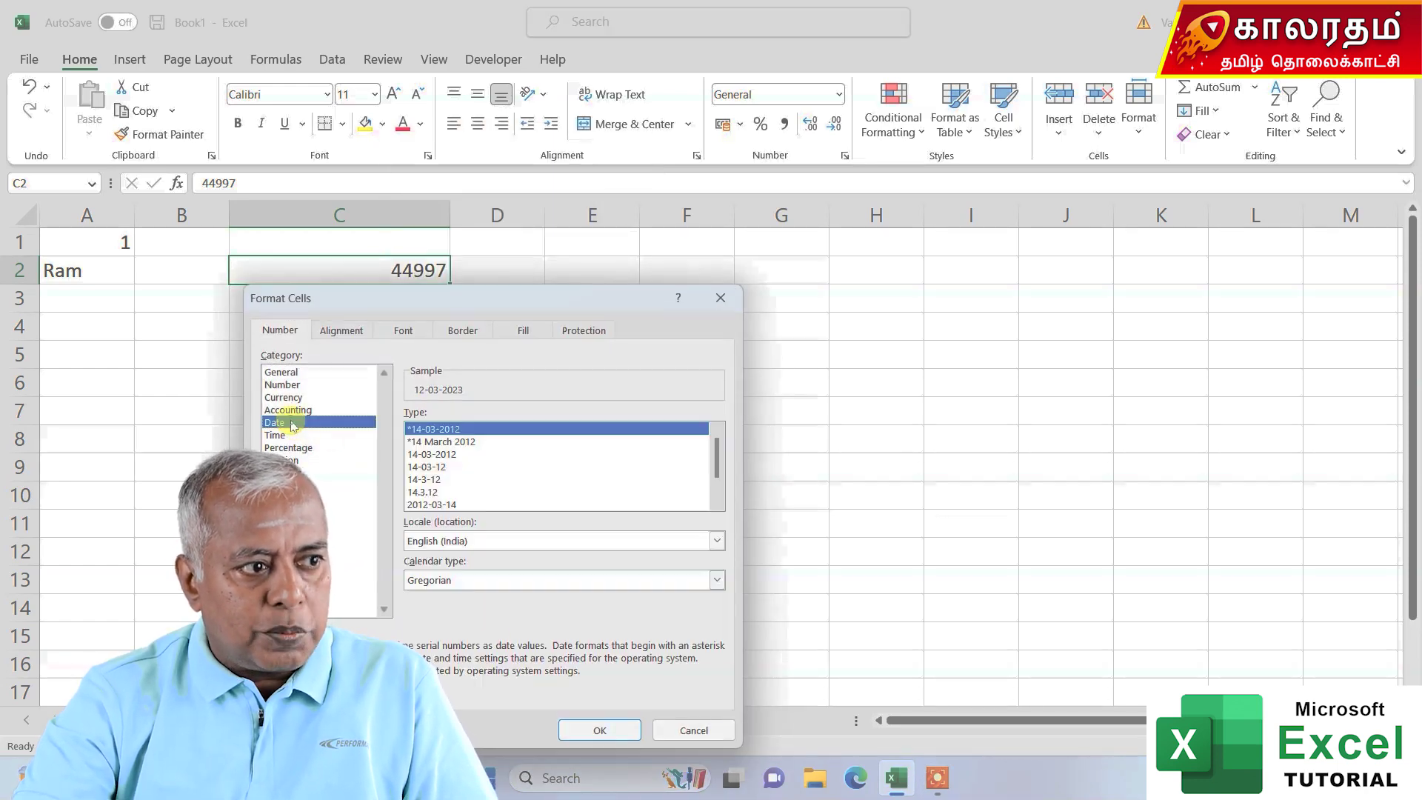
left_click(597, 730)
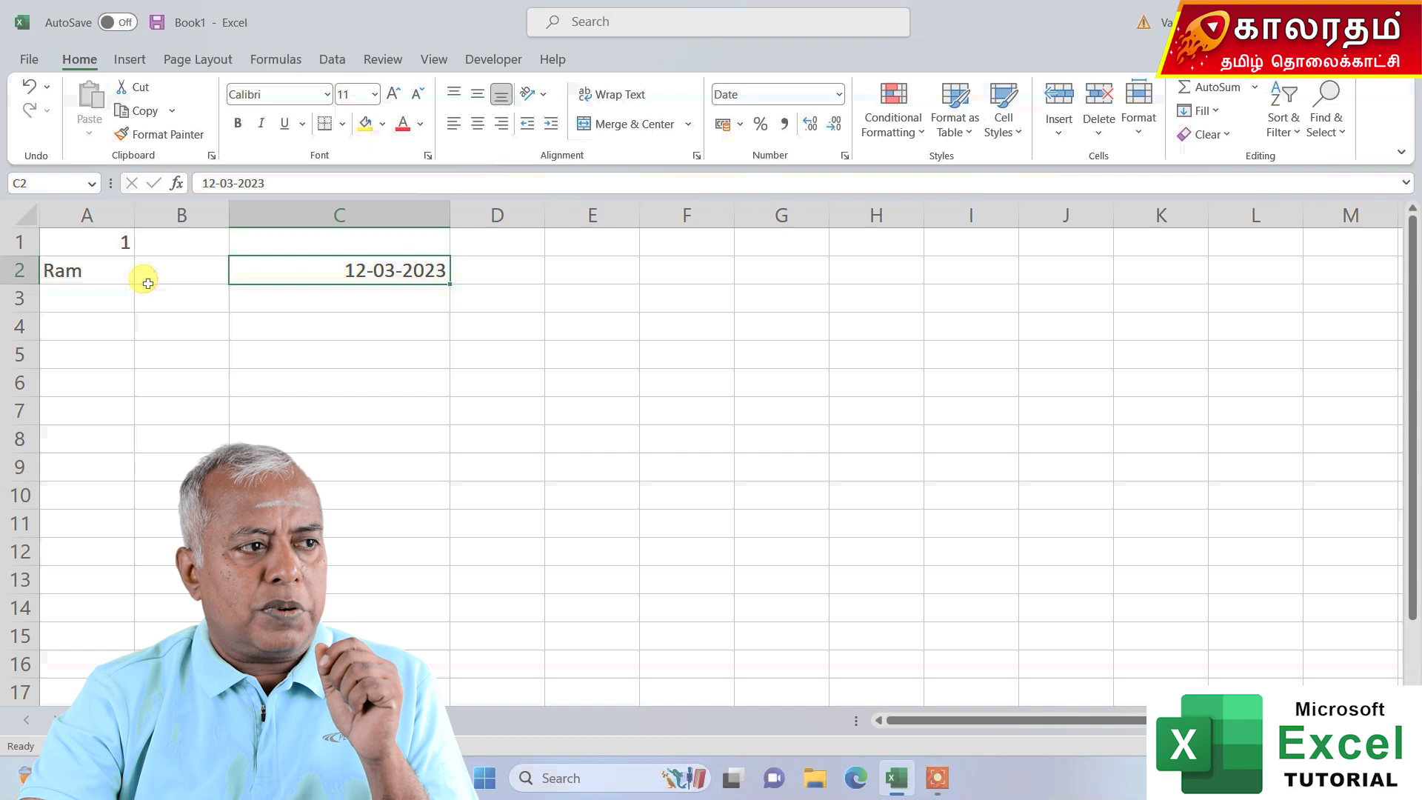
Step: Clear the practice values from cells A1 through C2
left_click(109, 245)
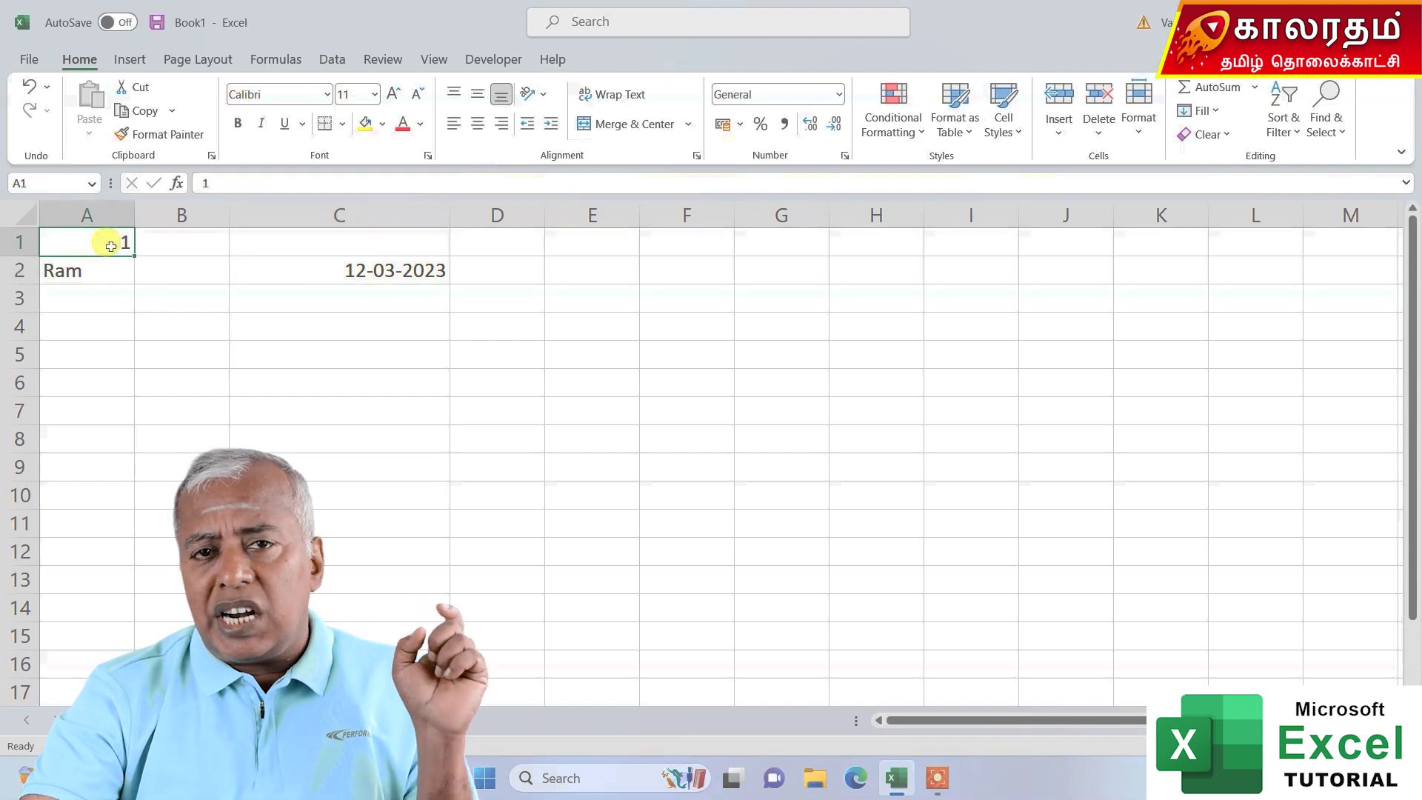
left_click(105, 268)
left_click(378, 273)
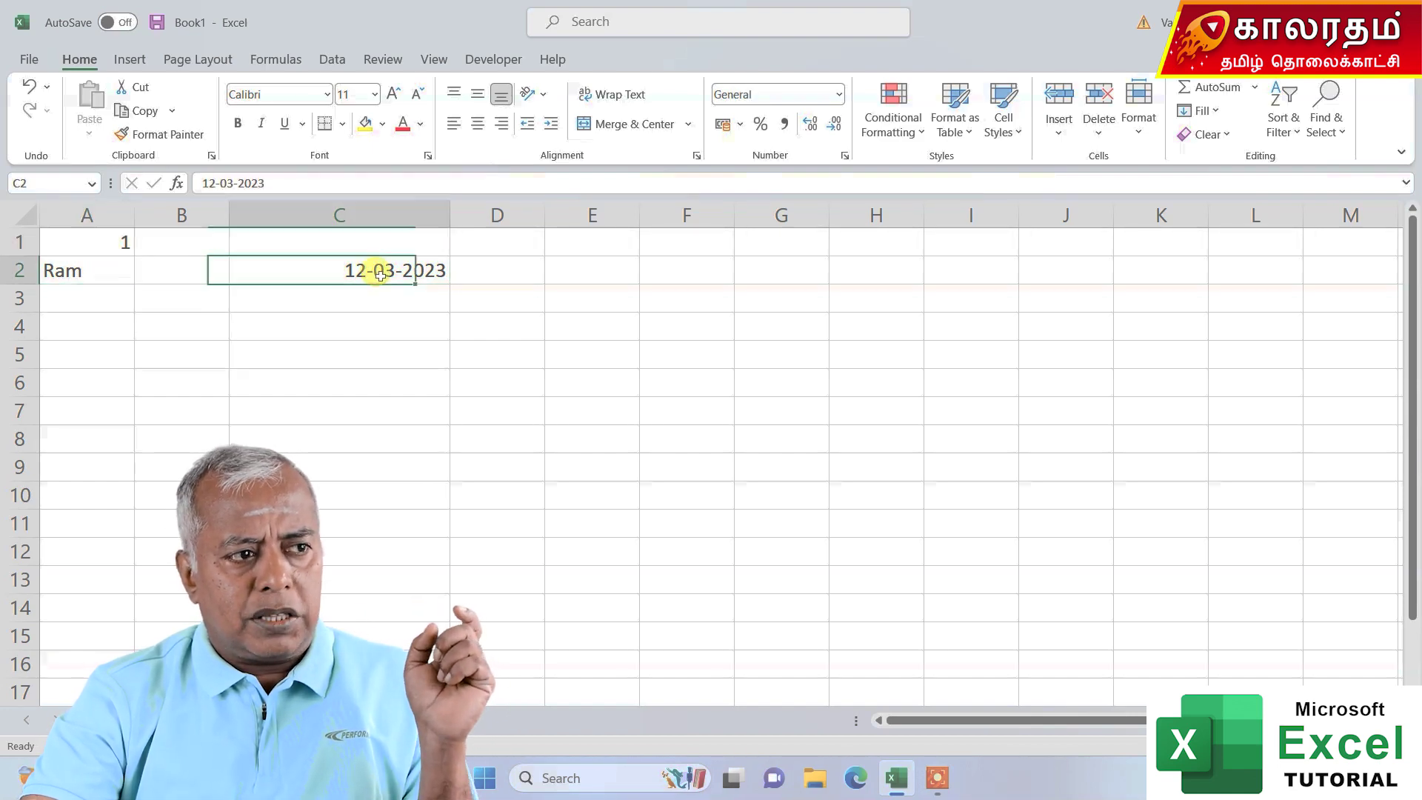
left_click_drag(67, 248, 334, 273)
key("Delete")
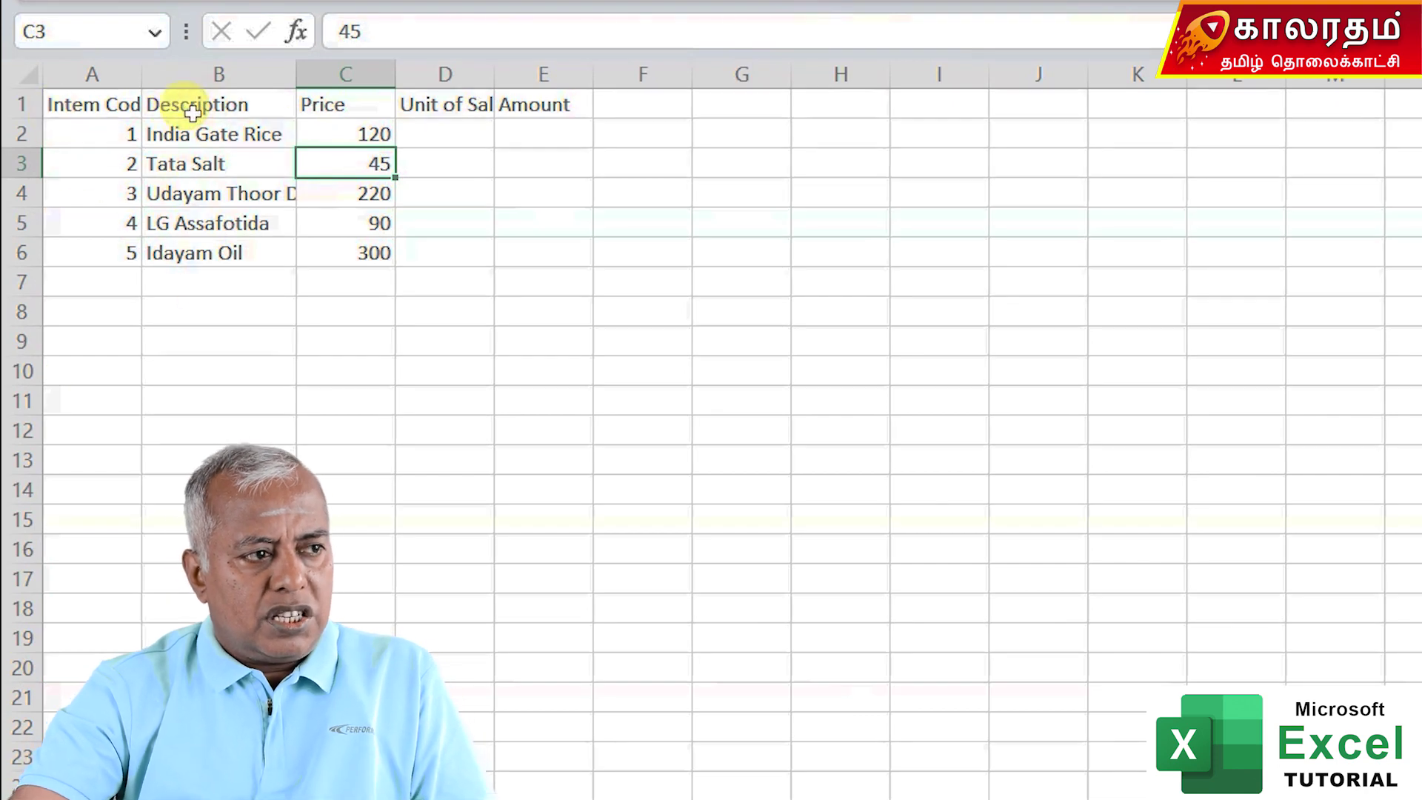
Step: Widen column A to fit the Intem Code heading, then look over the column headings
left_click(659, 307)
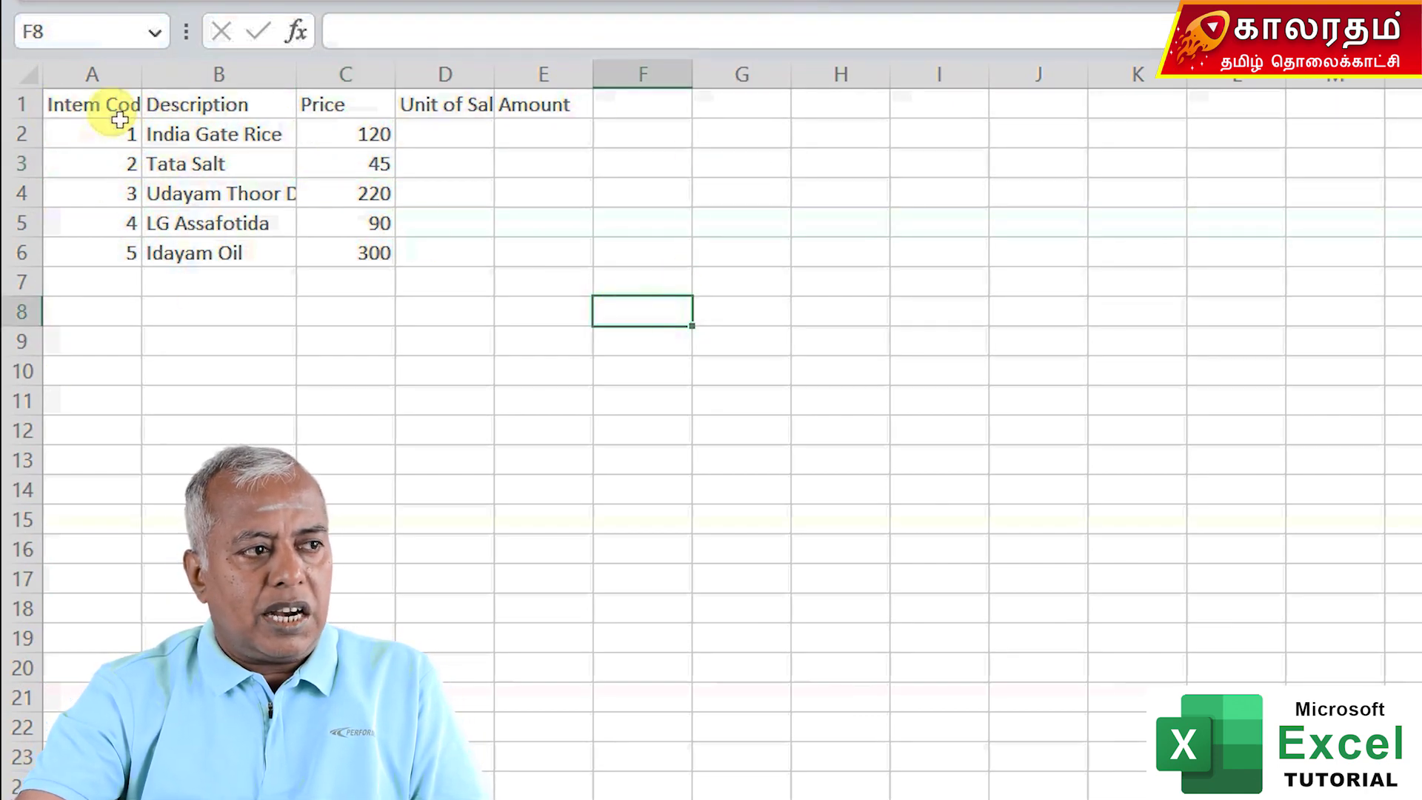
left_click(55, 109)
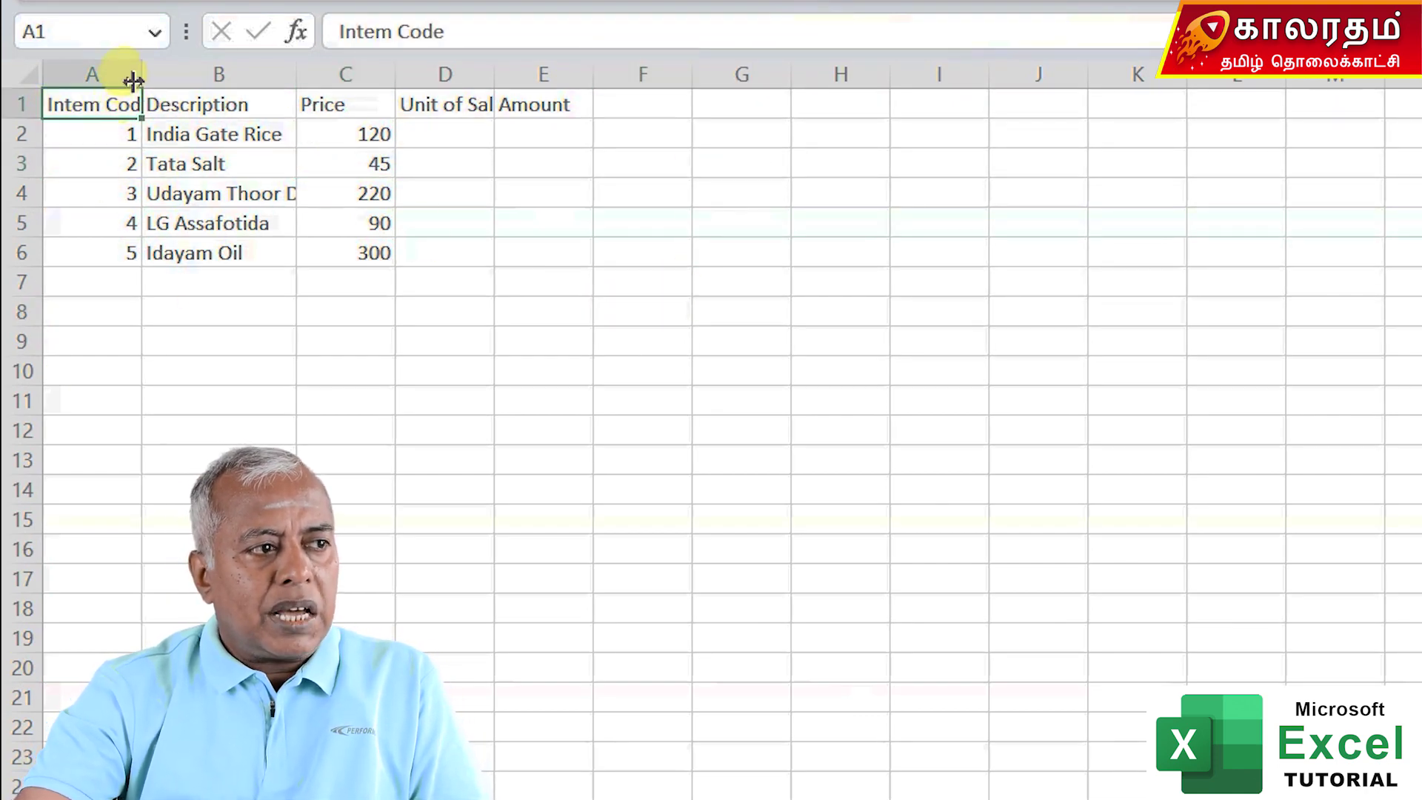
left_click_drag(134, 79, 196, 79)
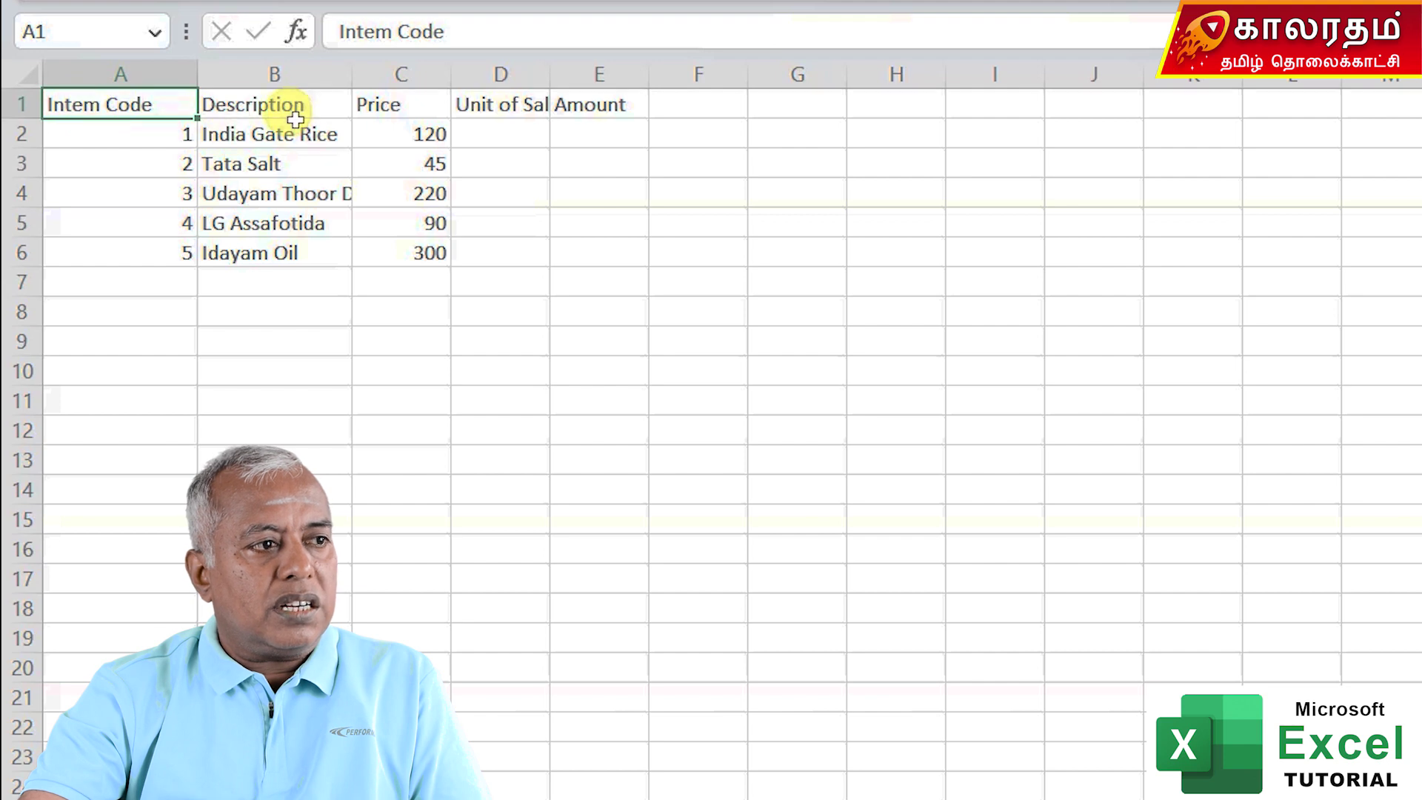
left_click(392, 108)
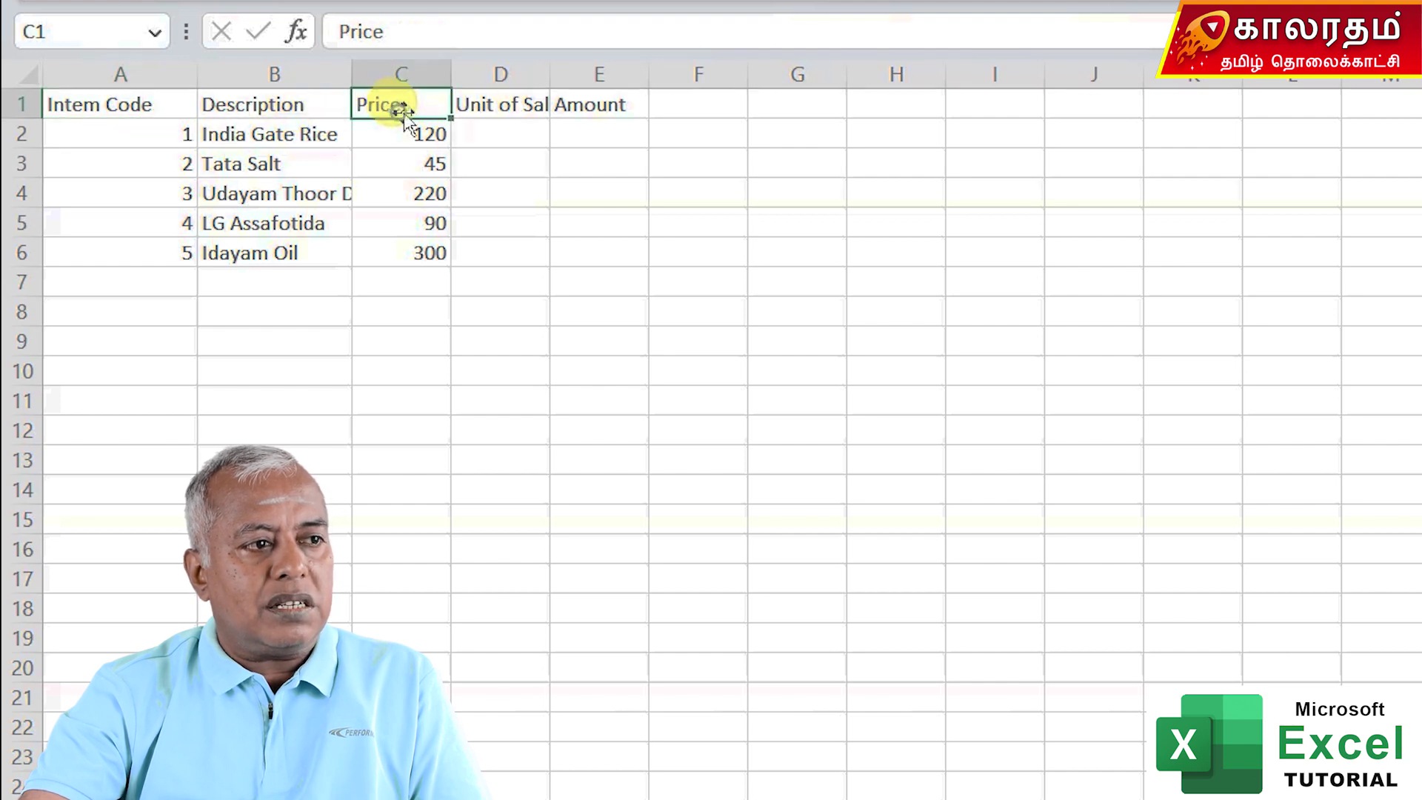
left_click(531, 108)
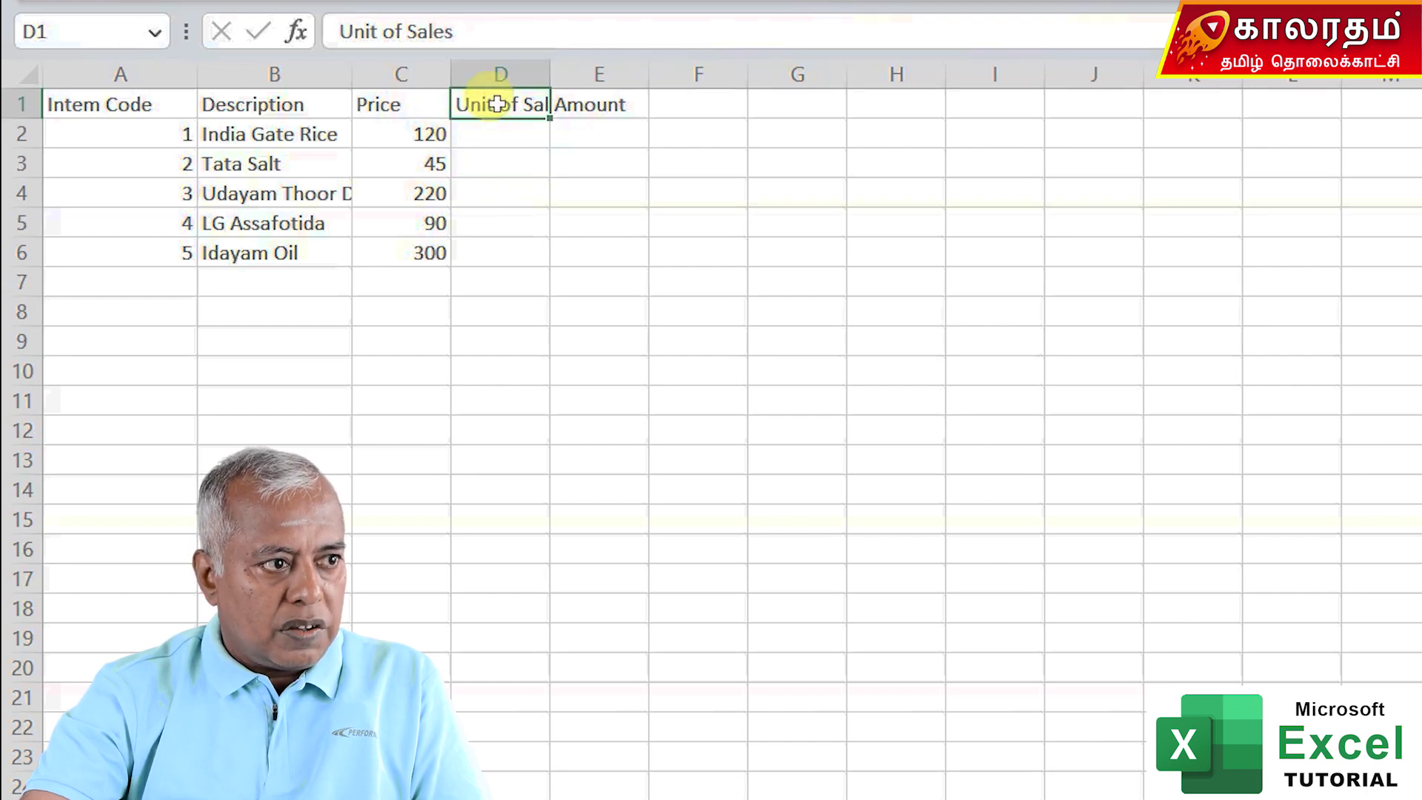
left_click(498, 162)
left_click(607, 106)
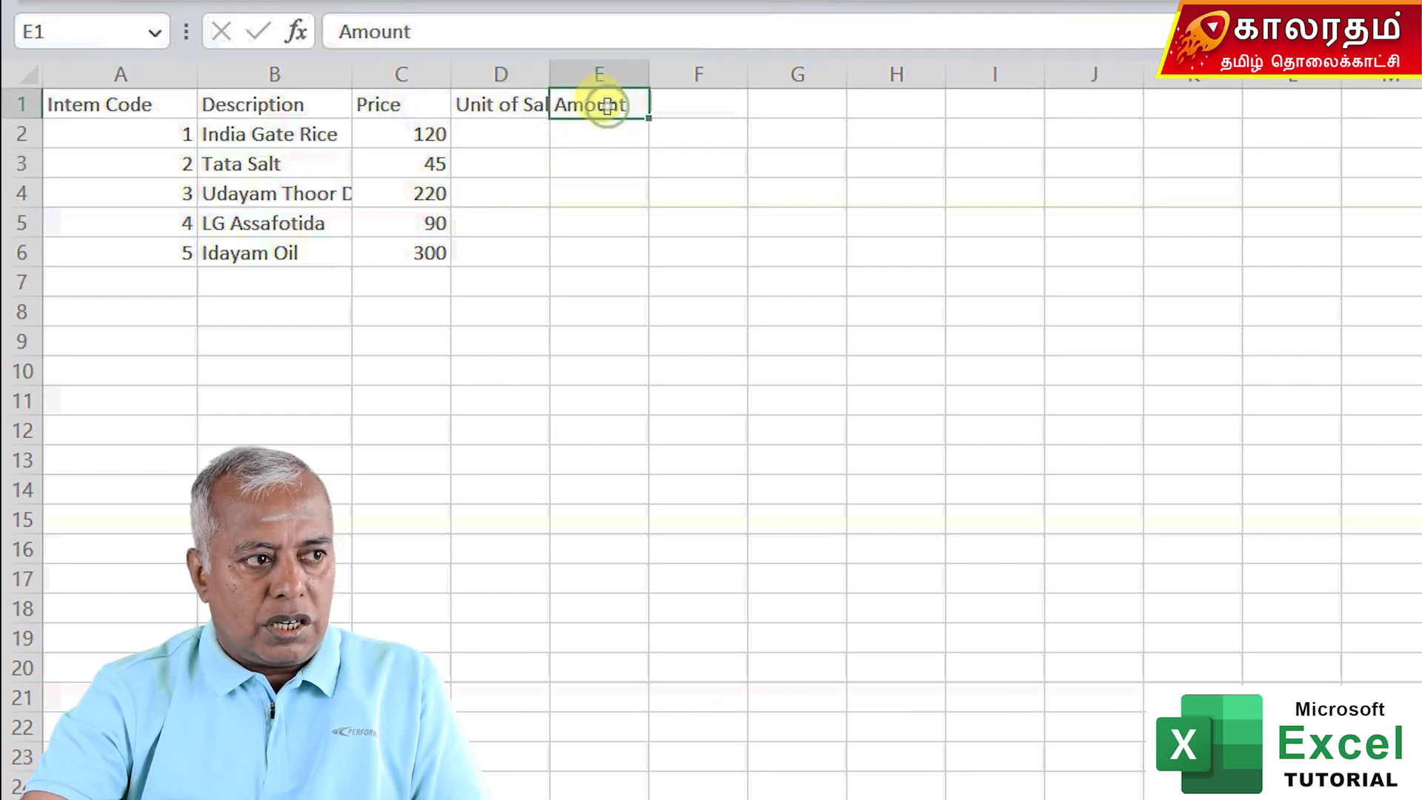
left_click(104, 123)
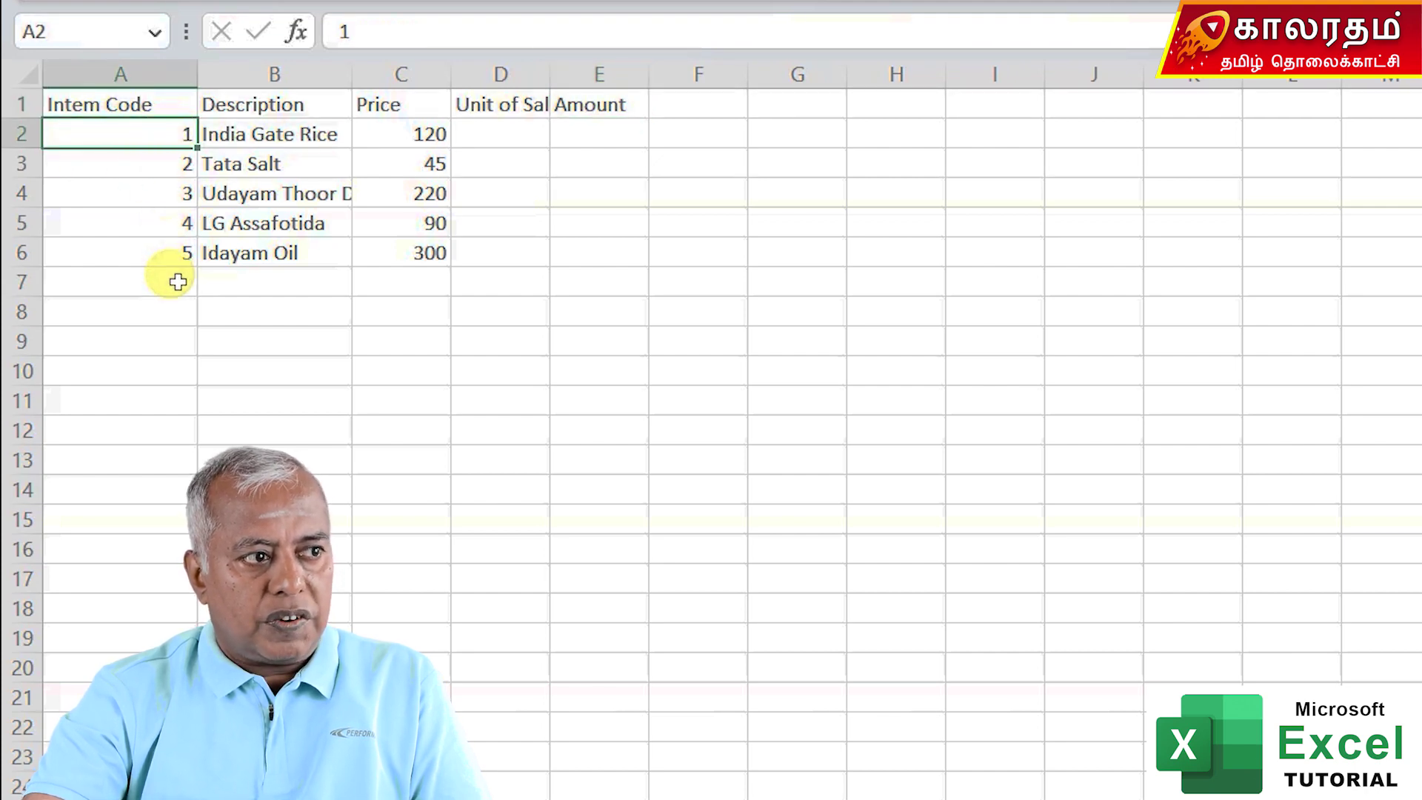
Step: Select the descriptions B2:B6 and prices C2:C6, ending on D2
left_click(225, 109)
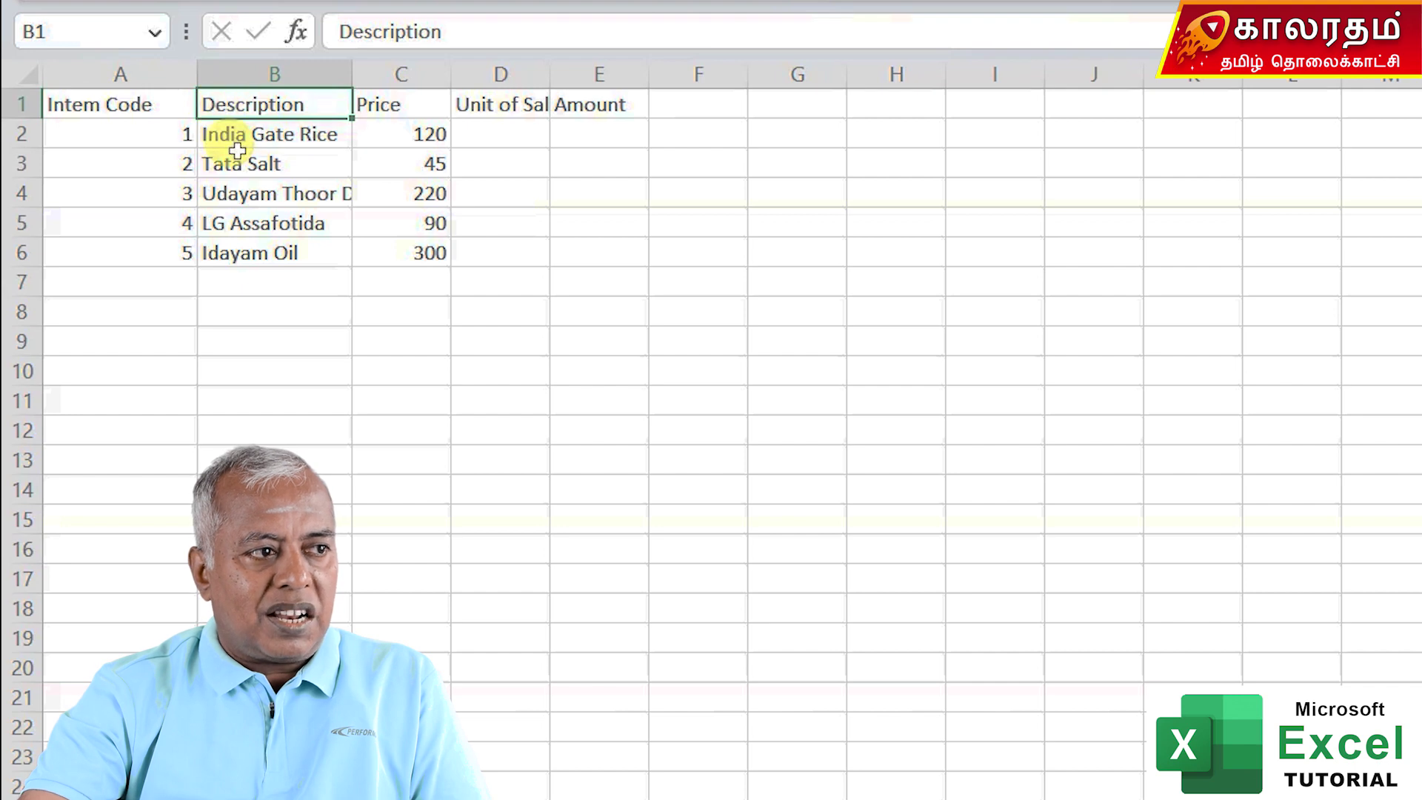
left_click(237, 151)
left_click(238, 134)
left_click_drag(238, 134, 235, 253)
left_click(398, 134)
left_click_drag(397, 134, 379, 254)
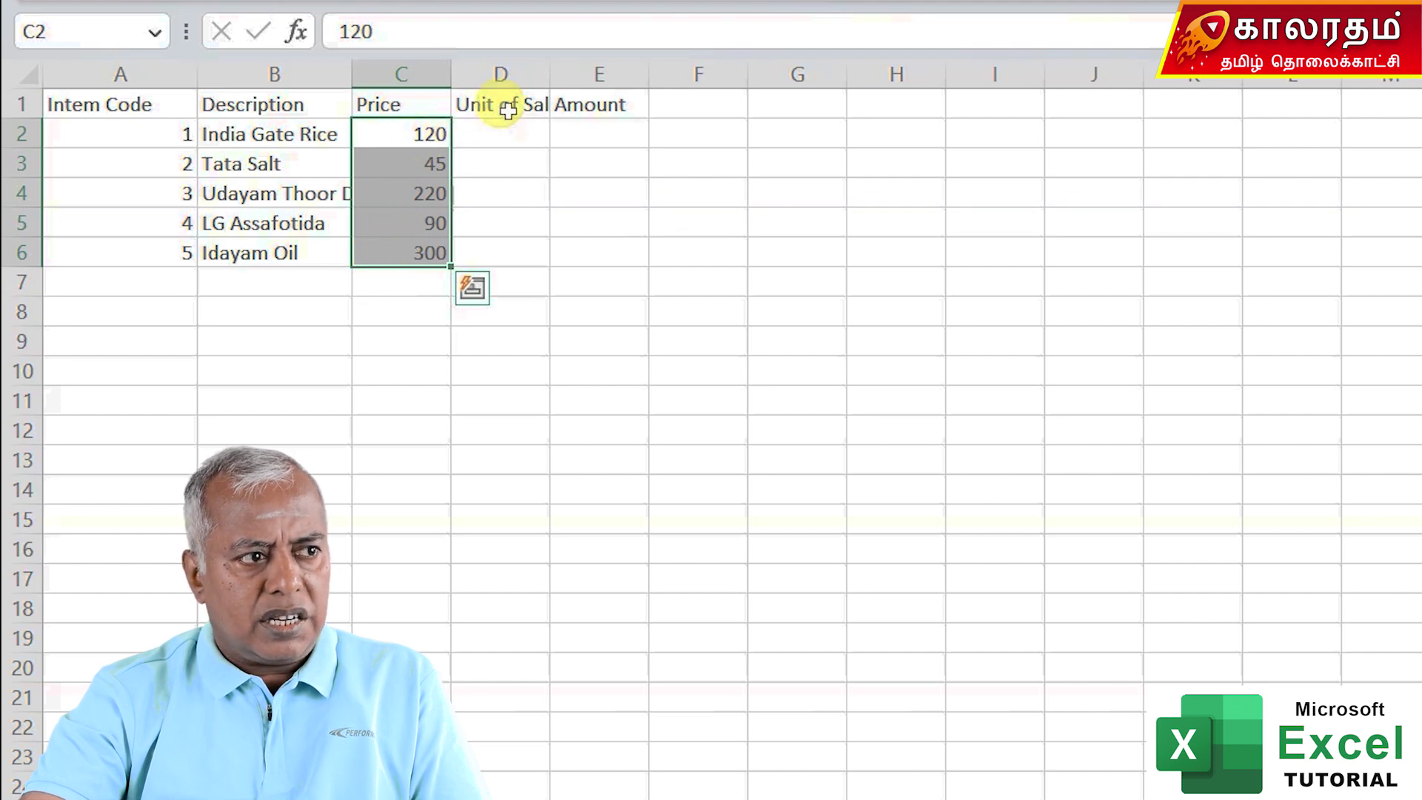
left_click(491, 127)
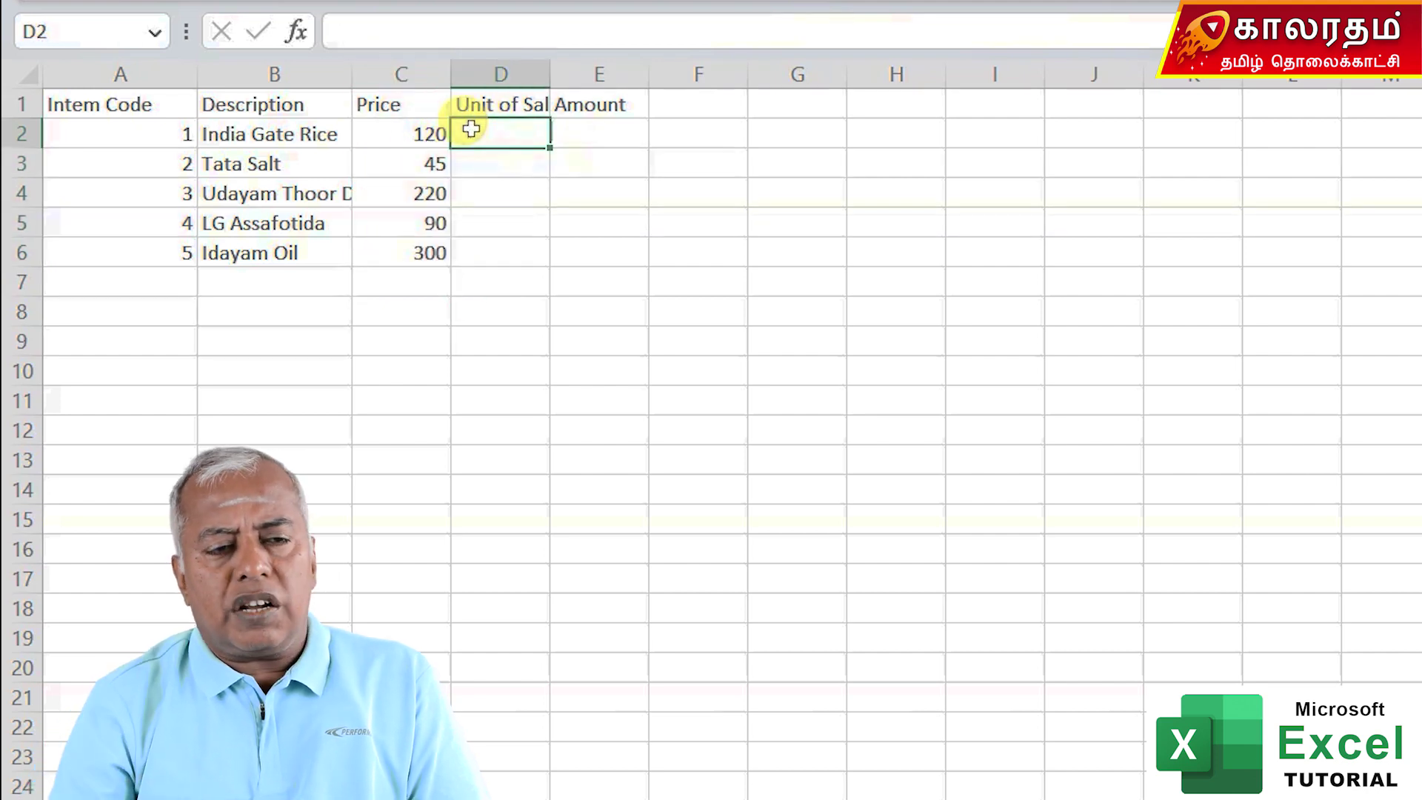
Step: Enter the unit quantities 2, 4, 2, 5 and 1 in D2:D6
type("2")
key("Return")
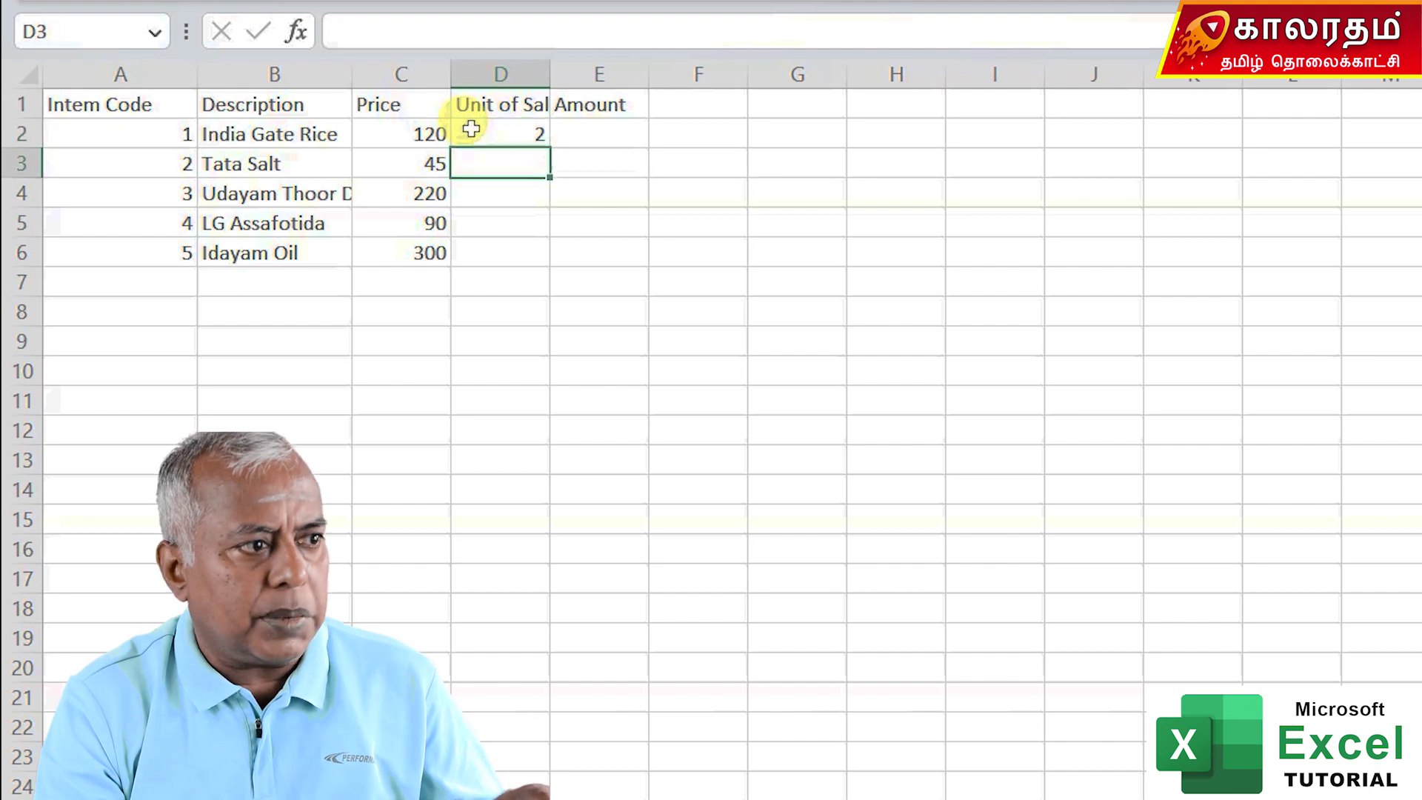
type("4")
key("Return")
type("2")
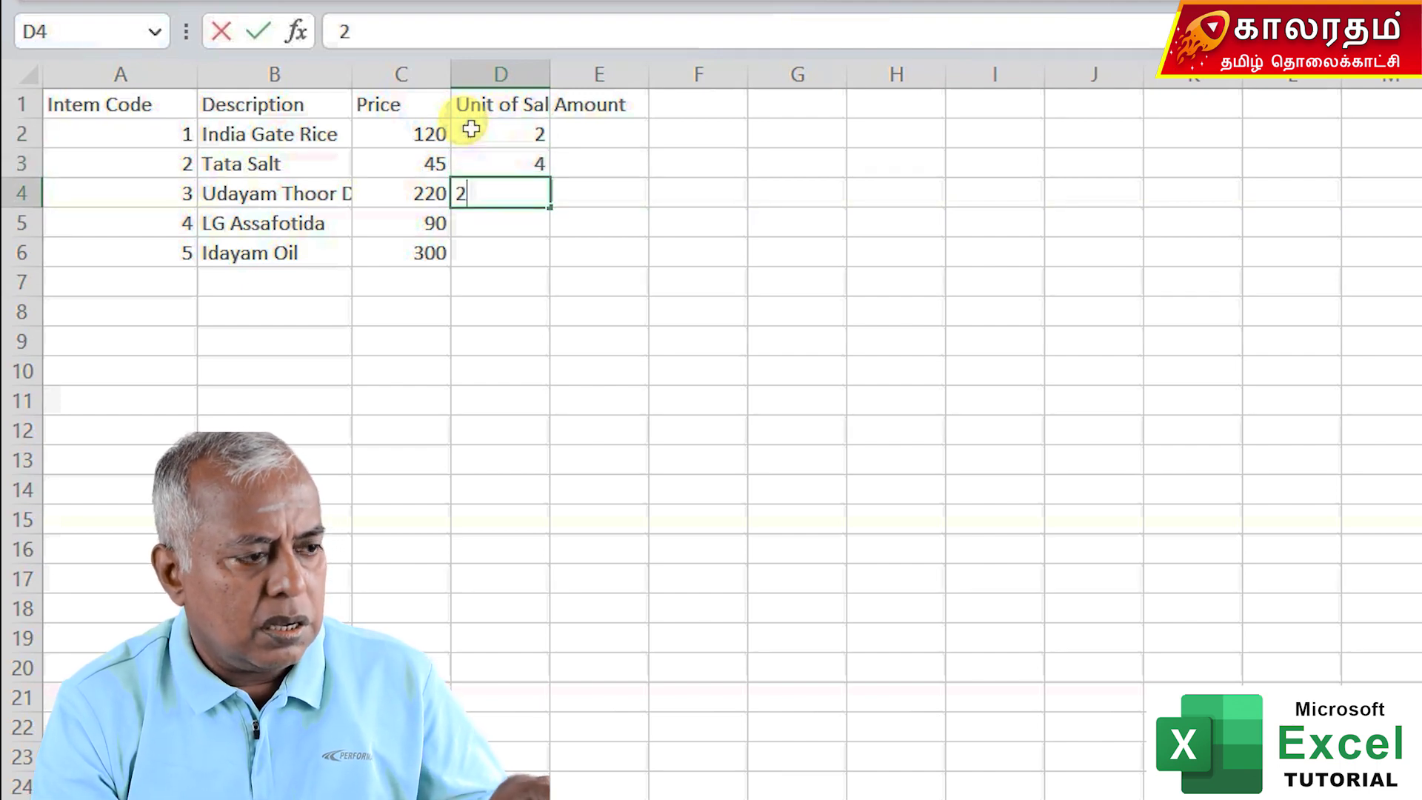
key("Return")
type("5")
key("Return")
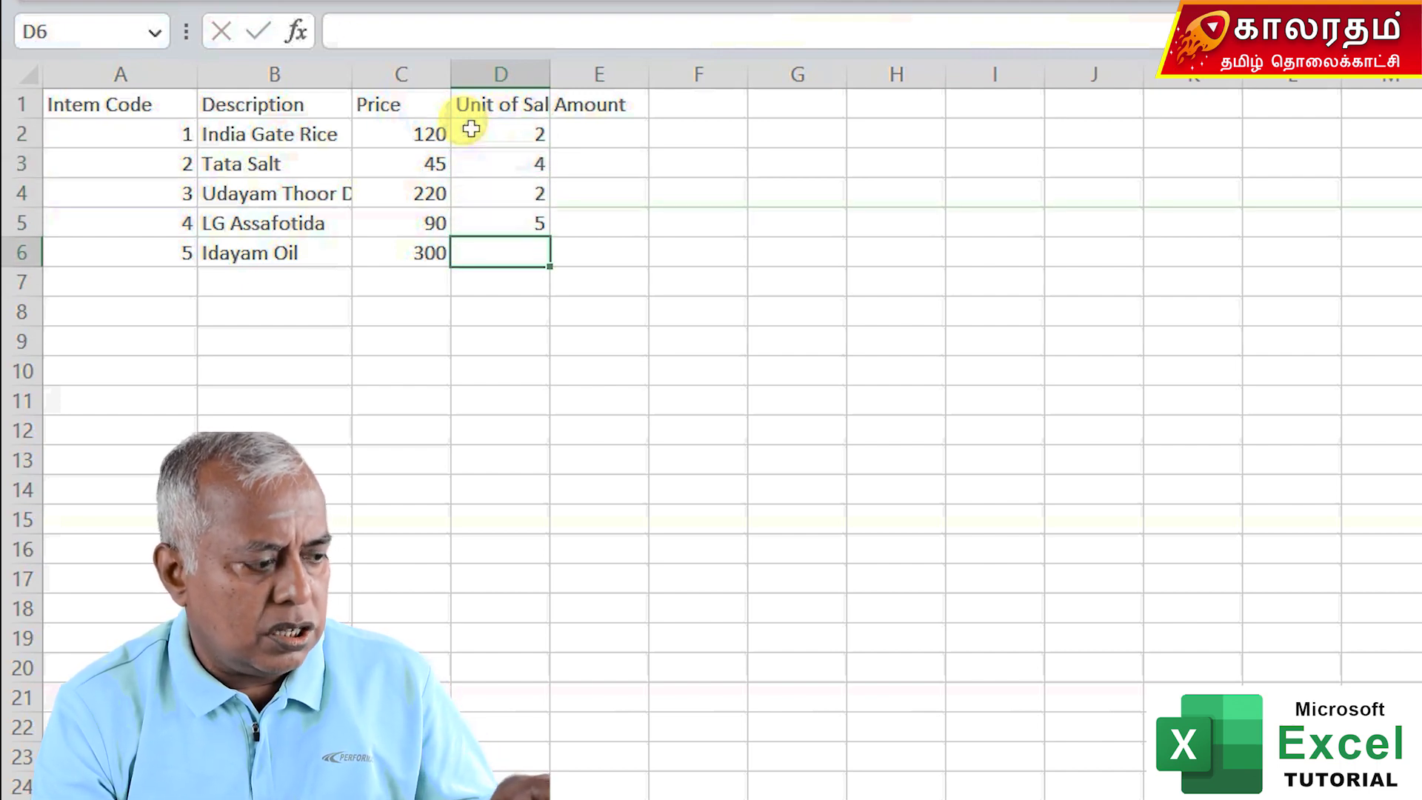
type("1")
key("Return")
Step: Review row 2's item code, description and price 120 up to the empty Amount cell E2
key("Up")
key("Up")
key("Up")
key("Up")
key("Up")
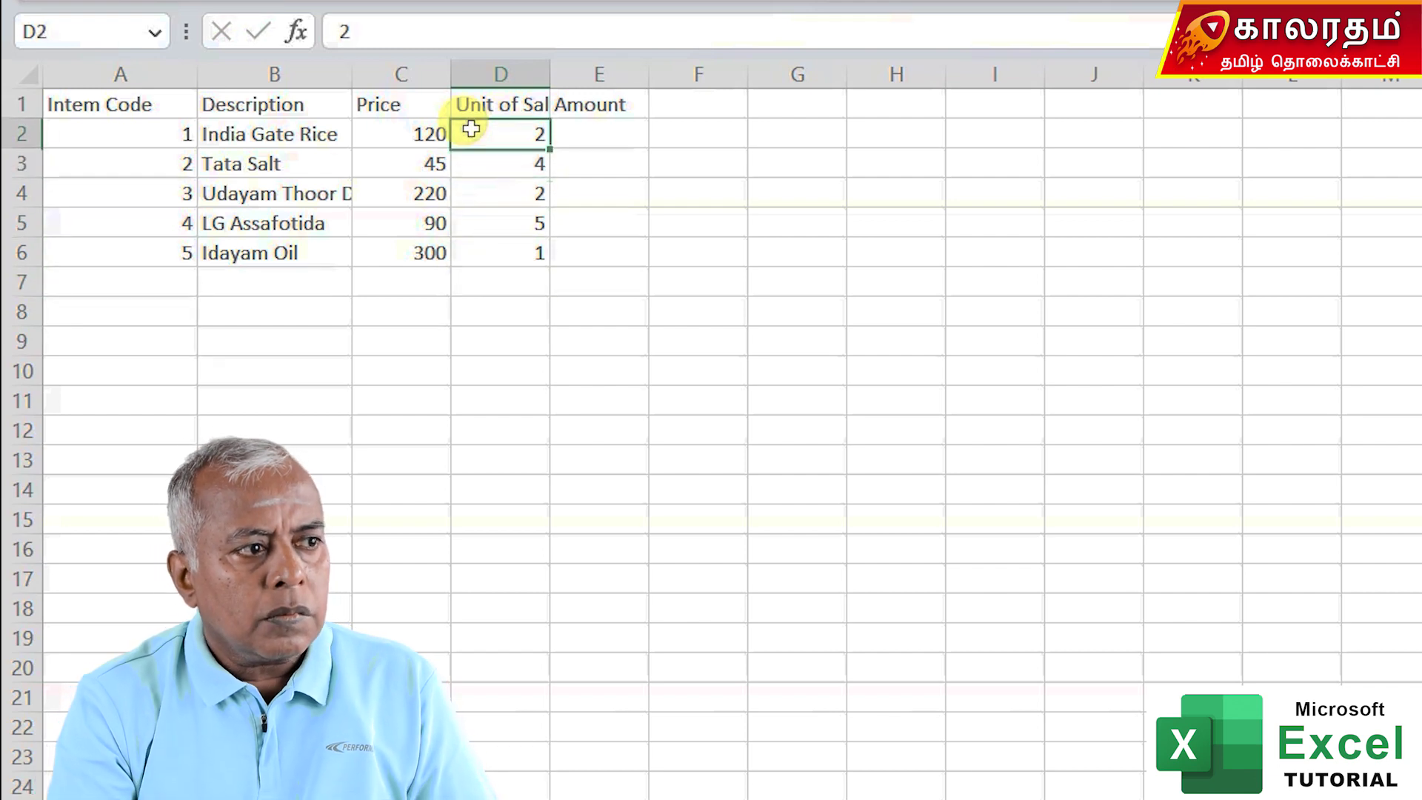
key("Left")
key("Right")
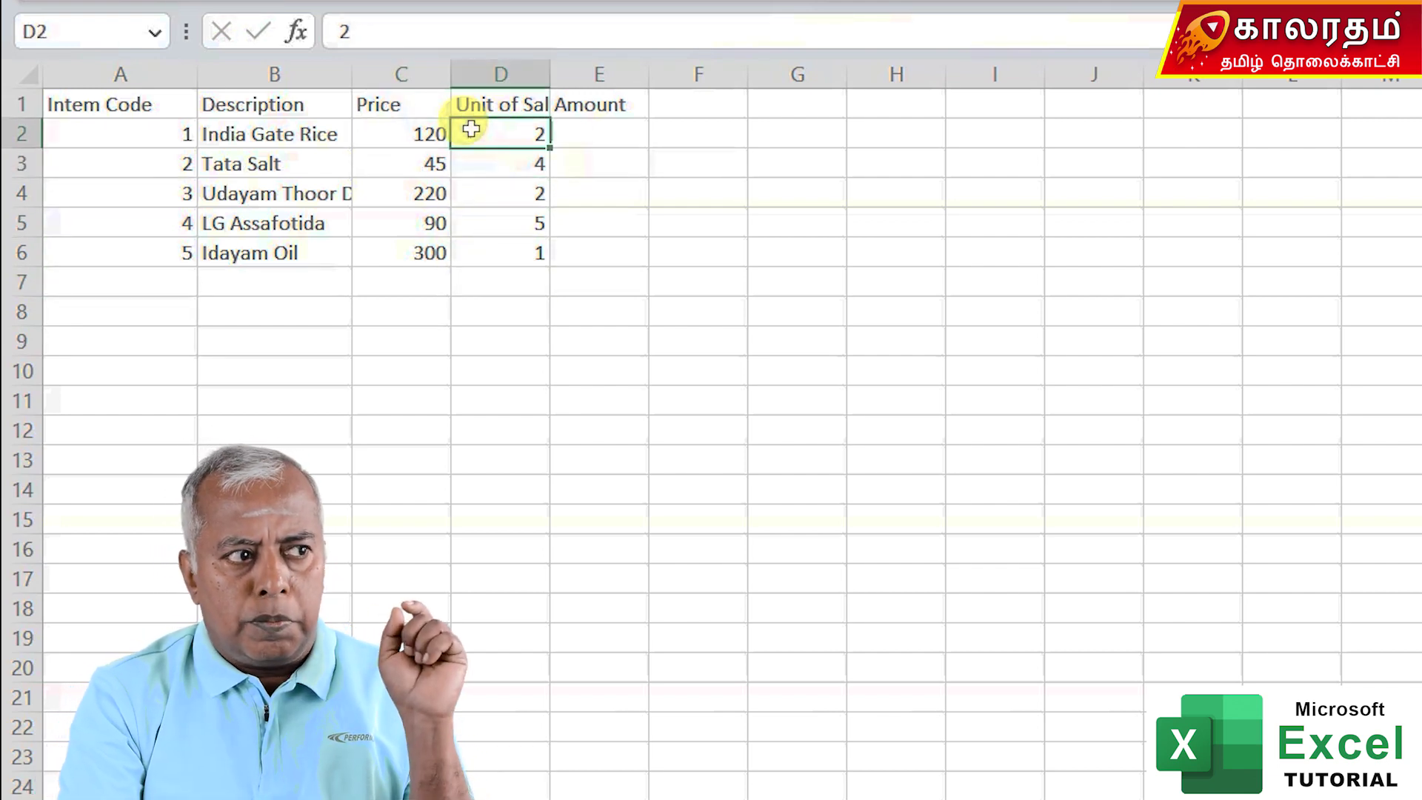
key("Left")
key("Left")
key("Left")
key("Right")
key("Left")
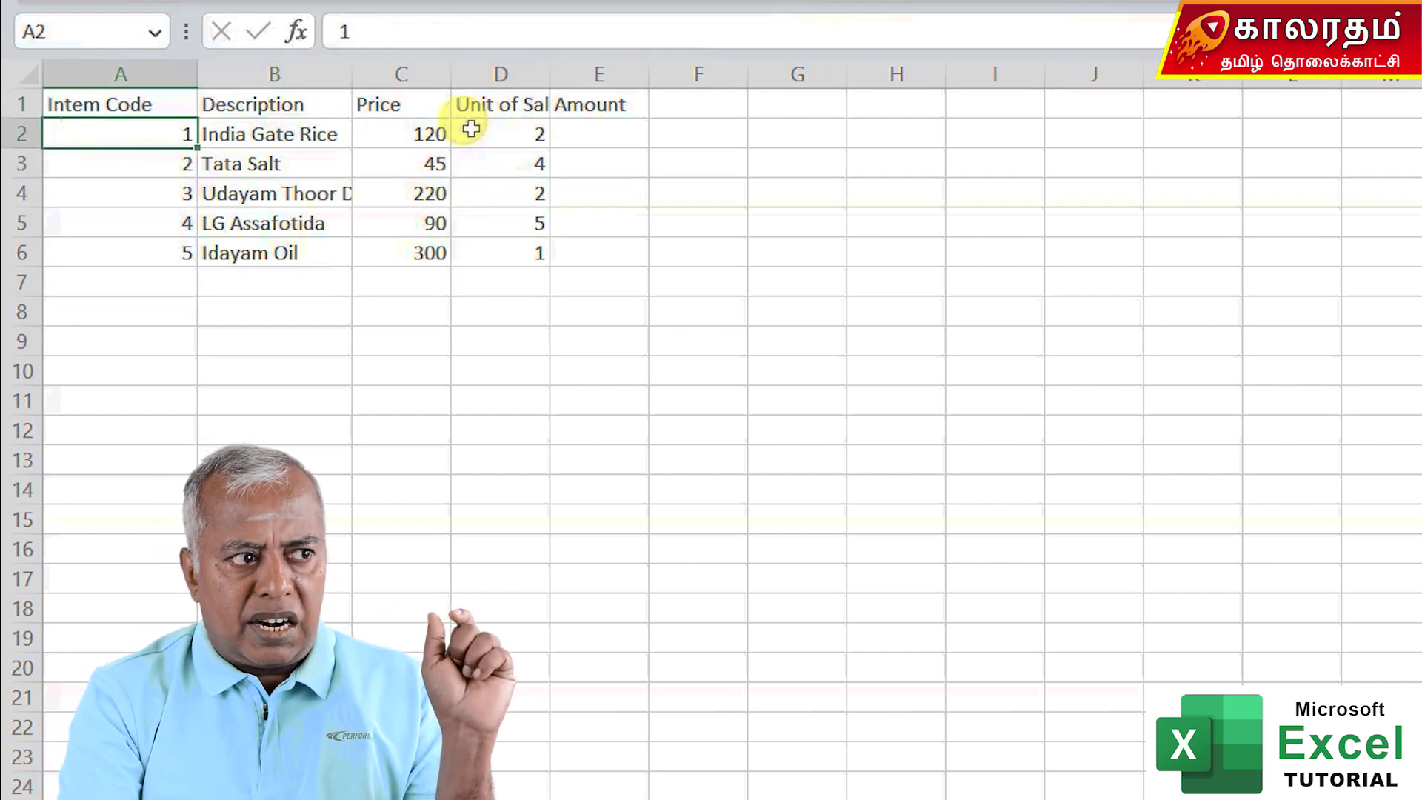
key("Right")
key("Right")
key("Right")
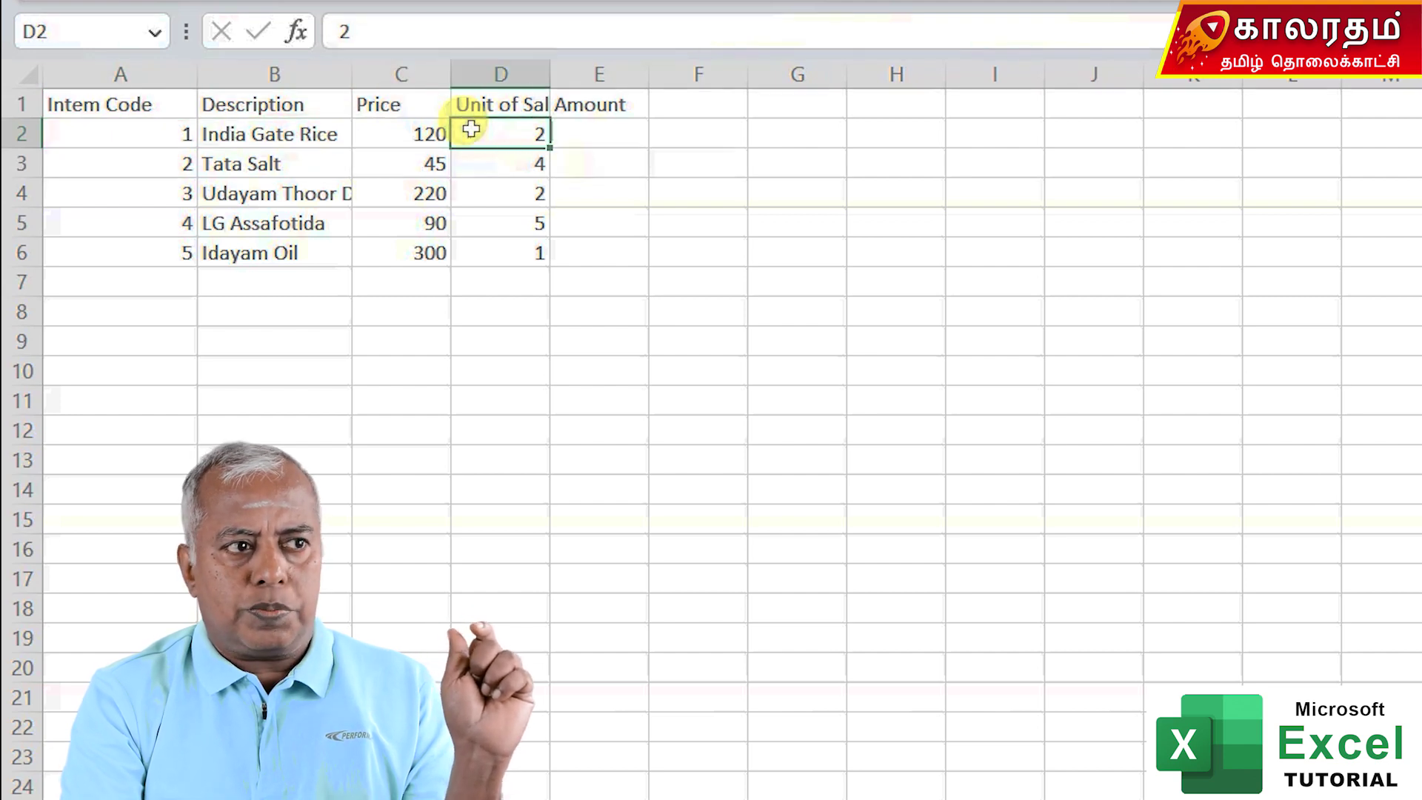
key("Right")
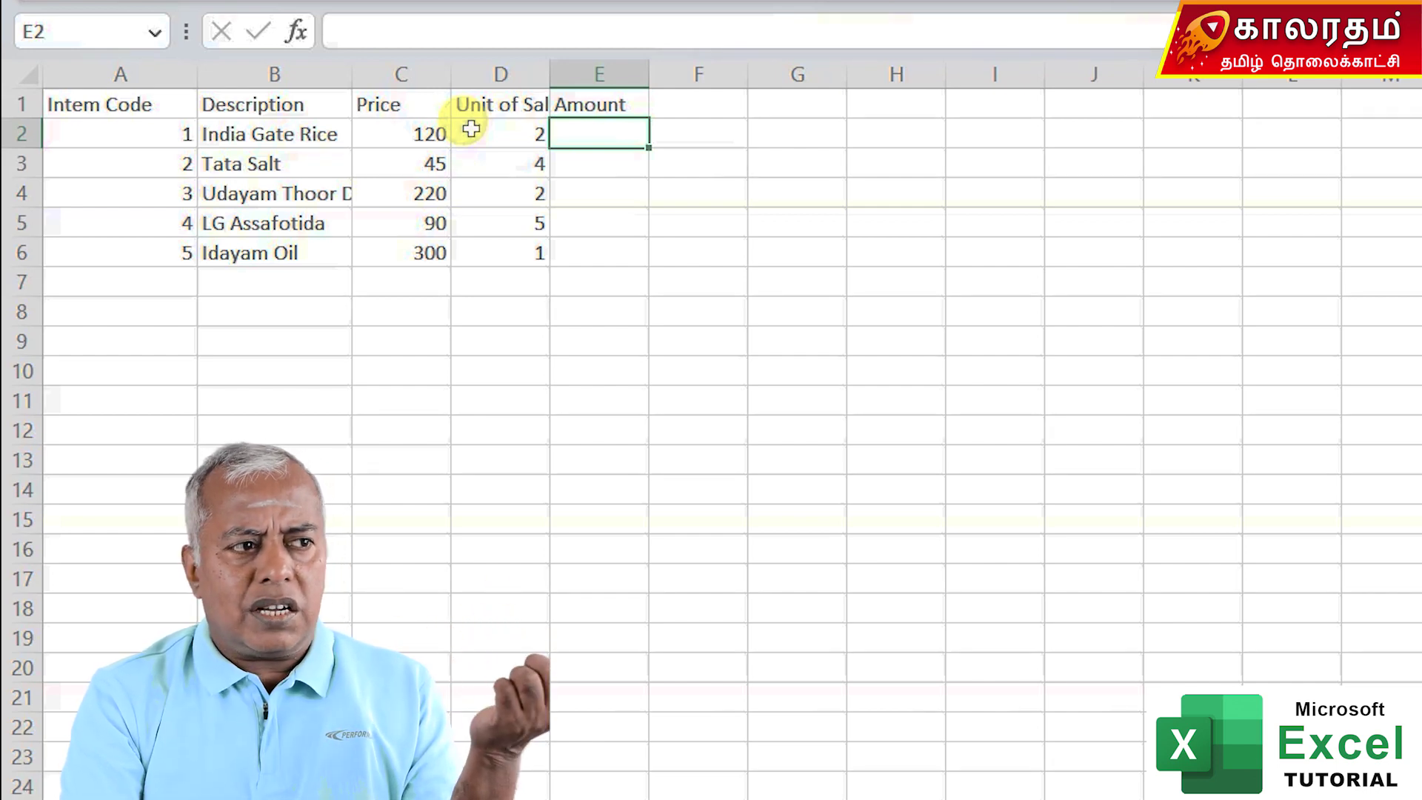
key("Left")
key("Left")
key("Right")
key("Right")
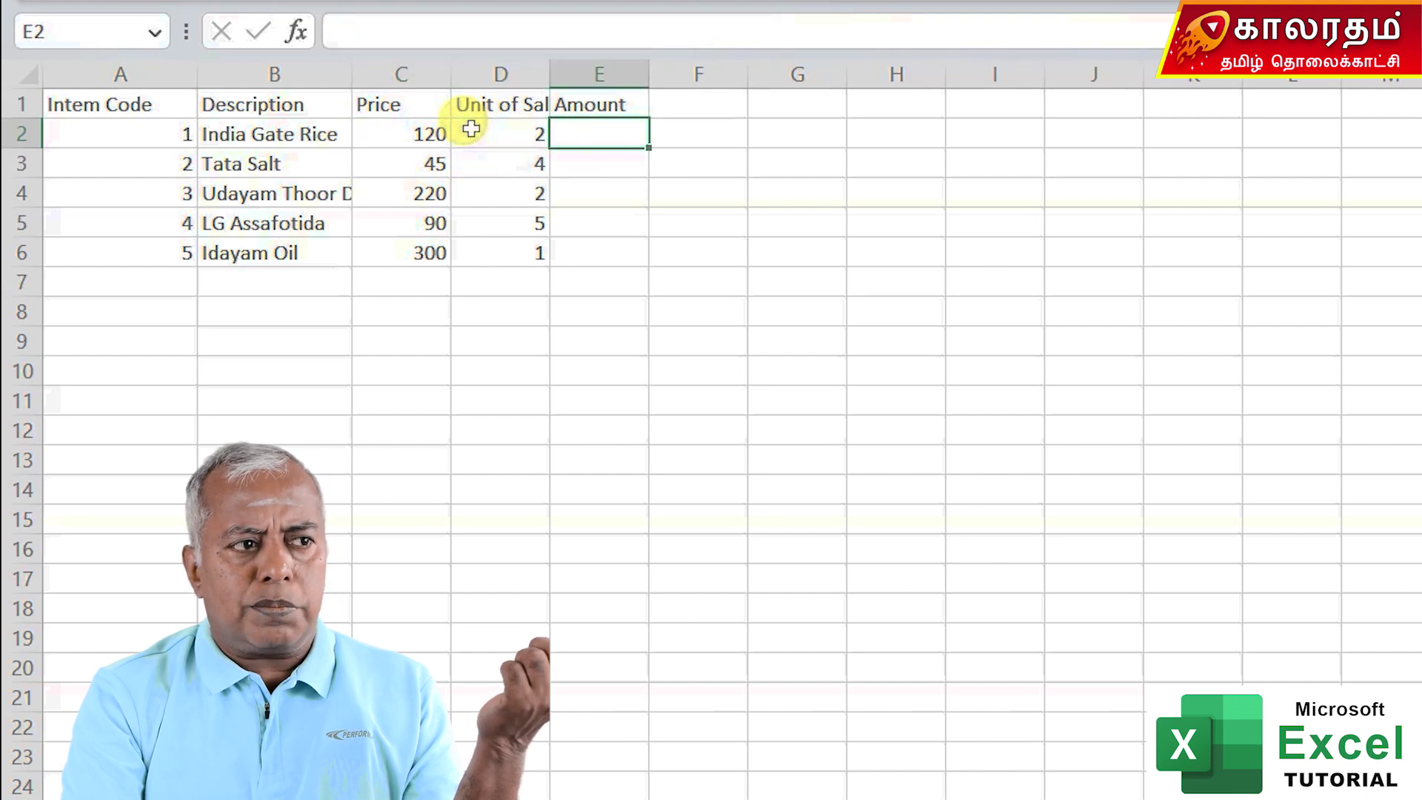
Step: Review the unit counts in column D, then begin a formula with = in E2
key("Left")
key("Down")
key("Down")
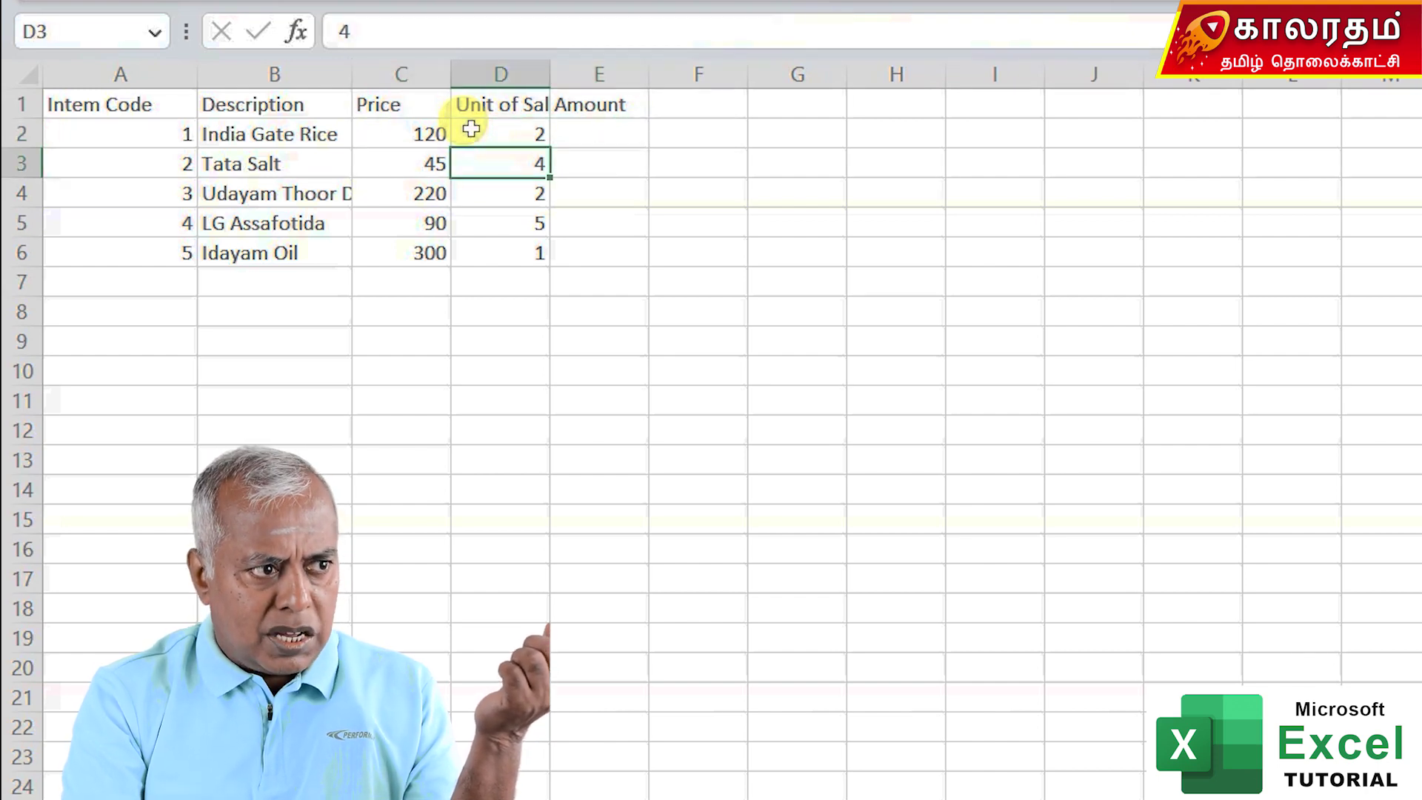
key("Up")
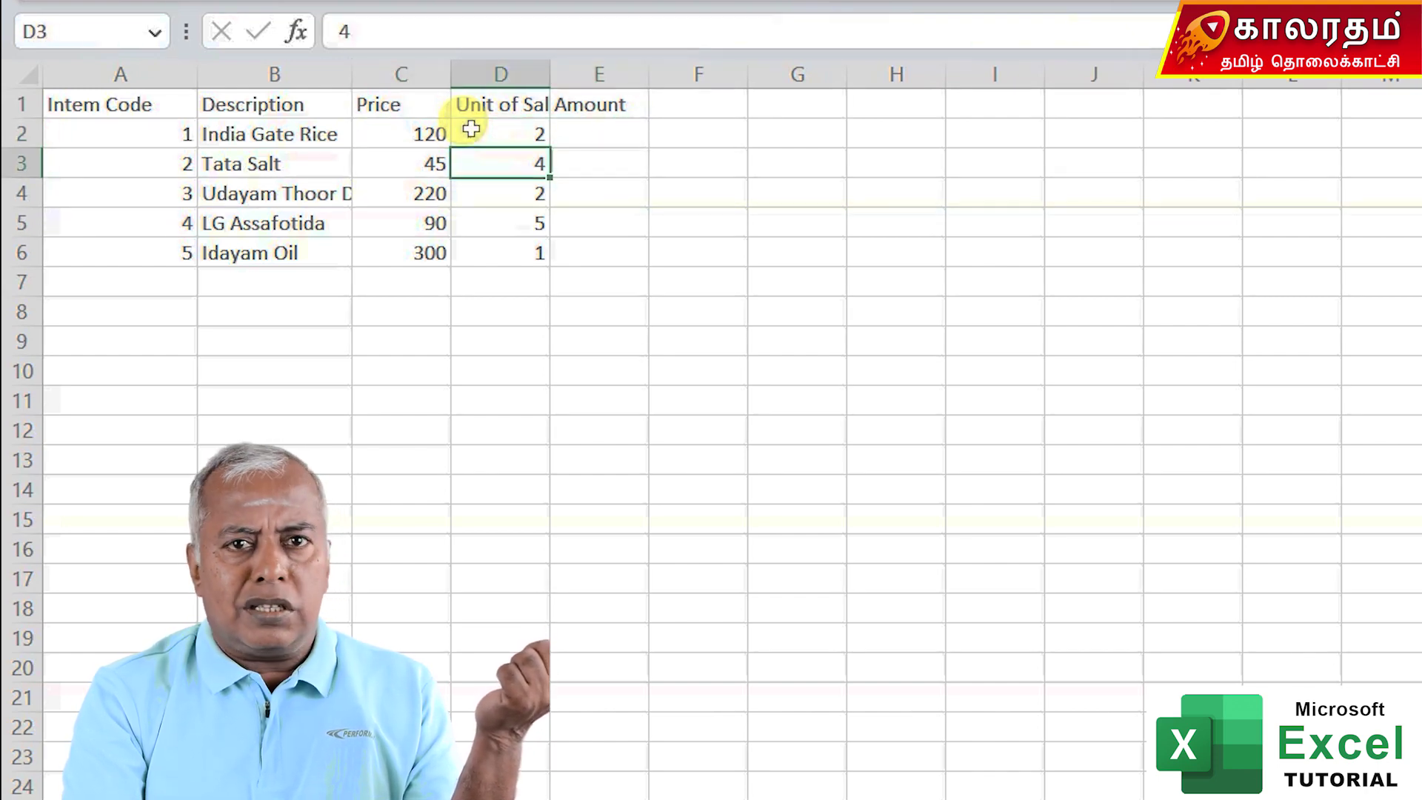
key("Down")
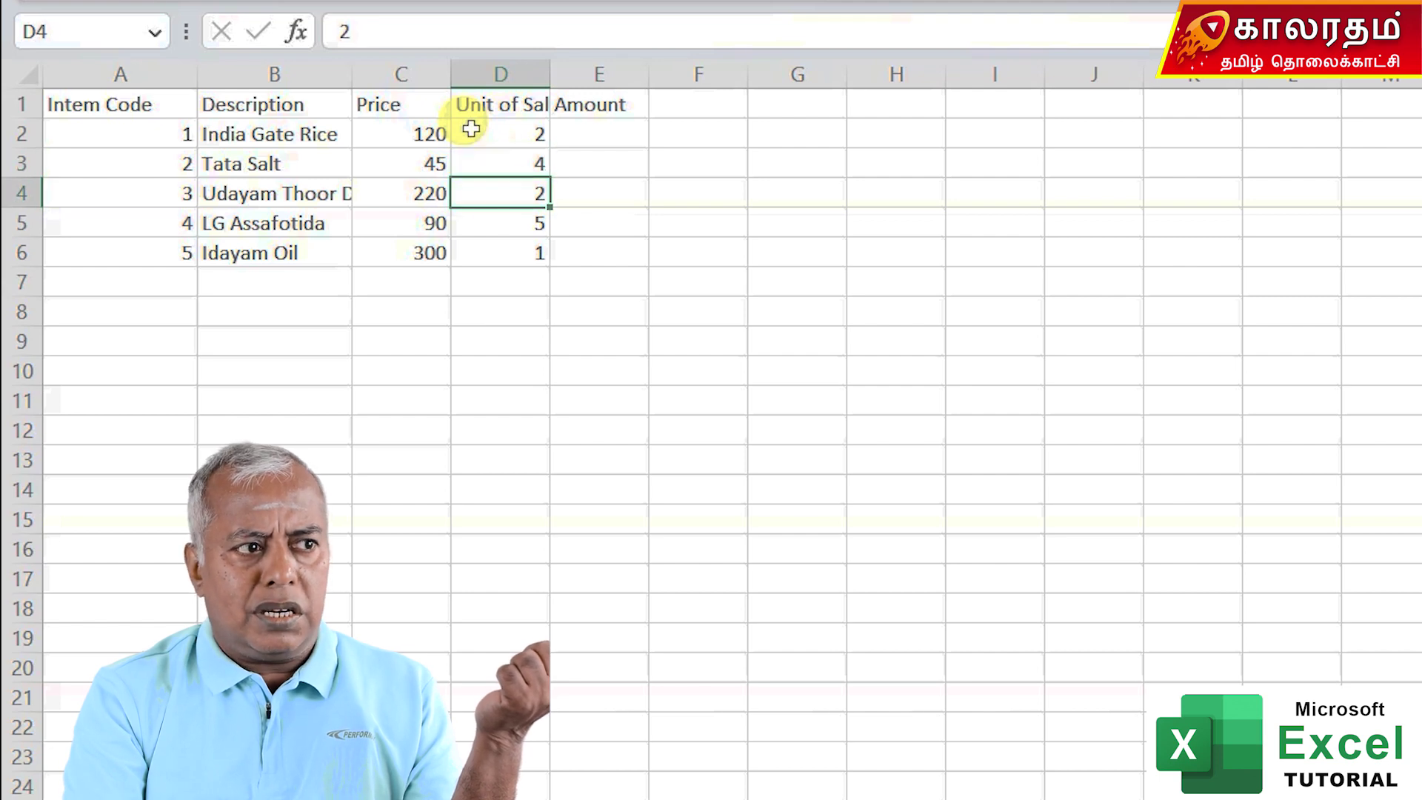
key("Down")
key("Down")
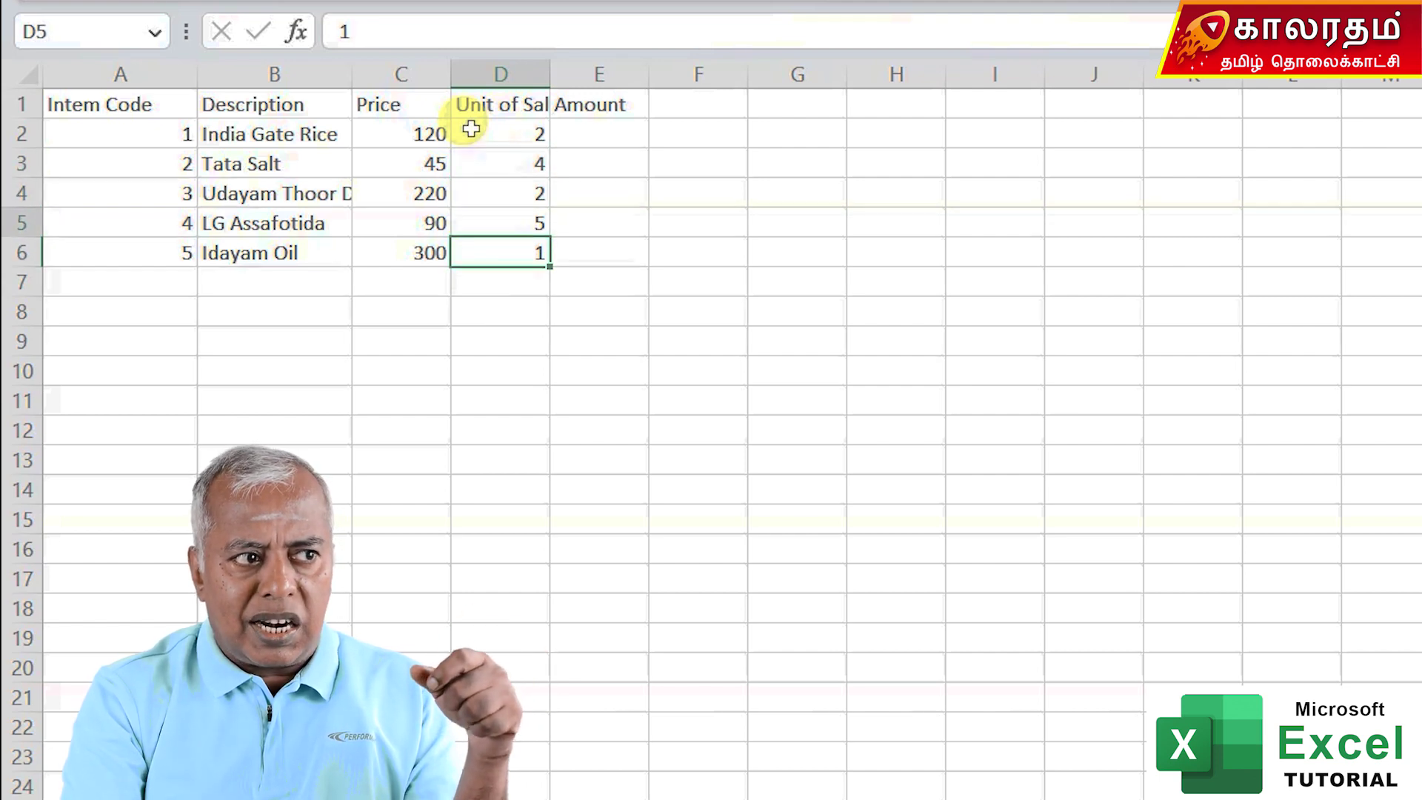
key("Up")
key("Up")
key("Up")
key("Up")
key("Right")
type("=")
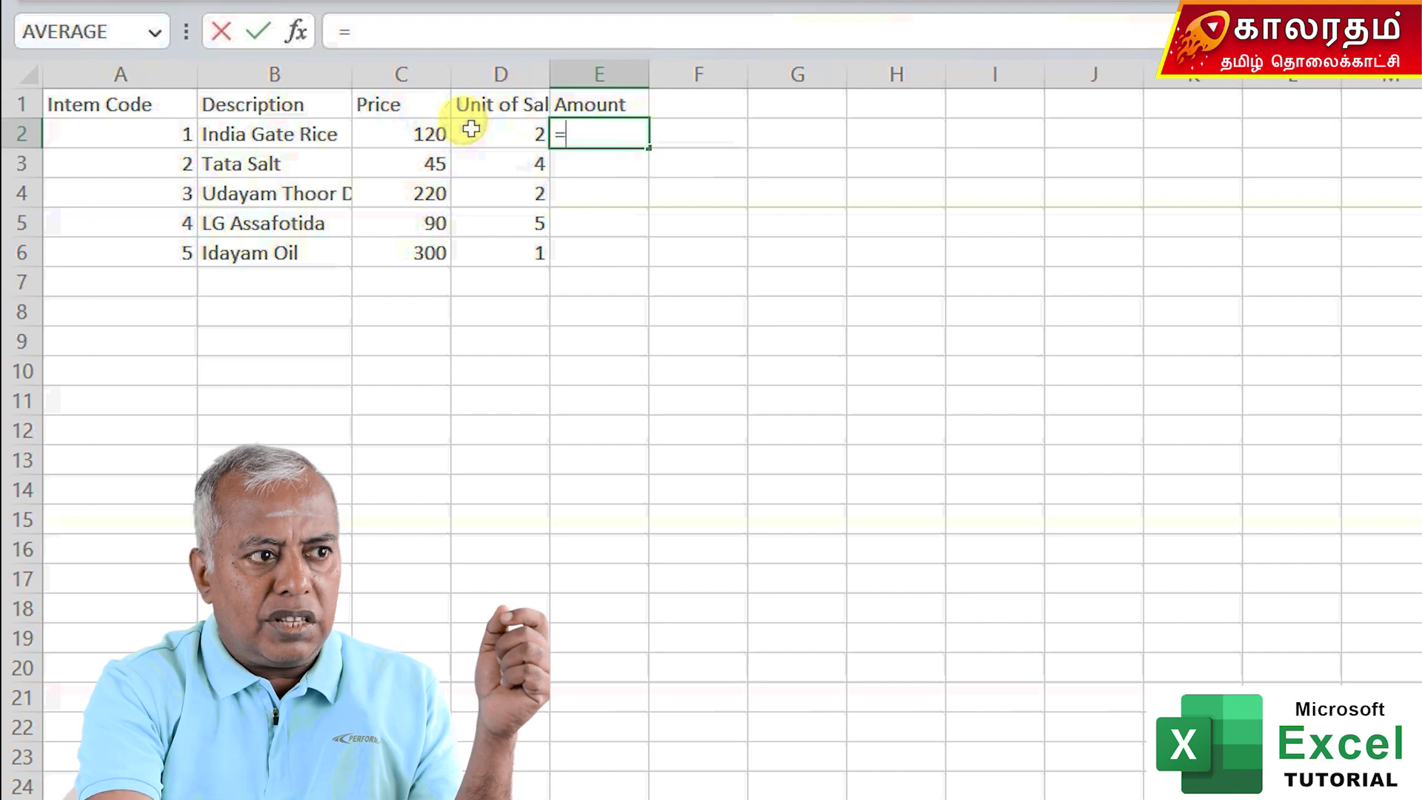
Step: Try a trial formula reference in E2, then cancel it, leaving E2 empty
key("Left")
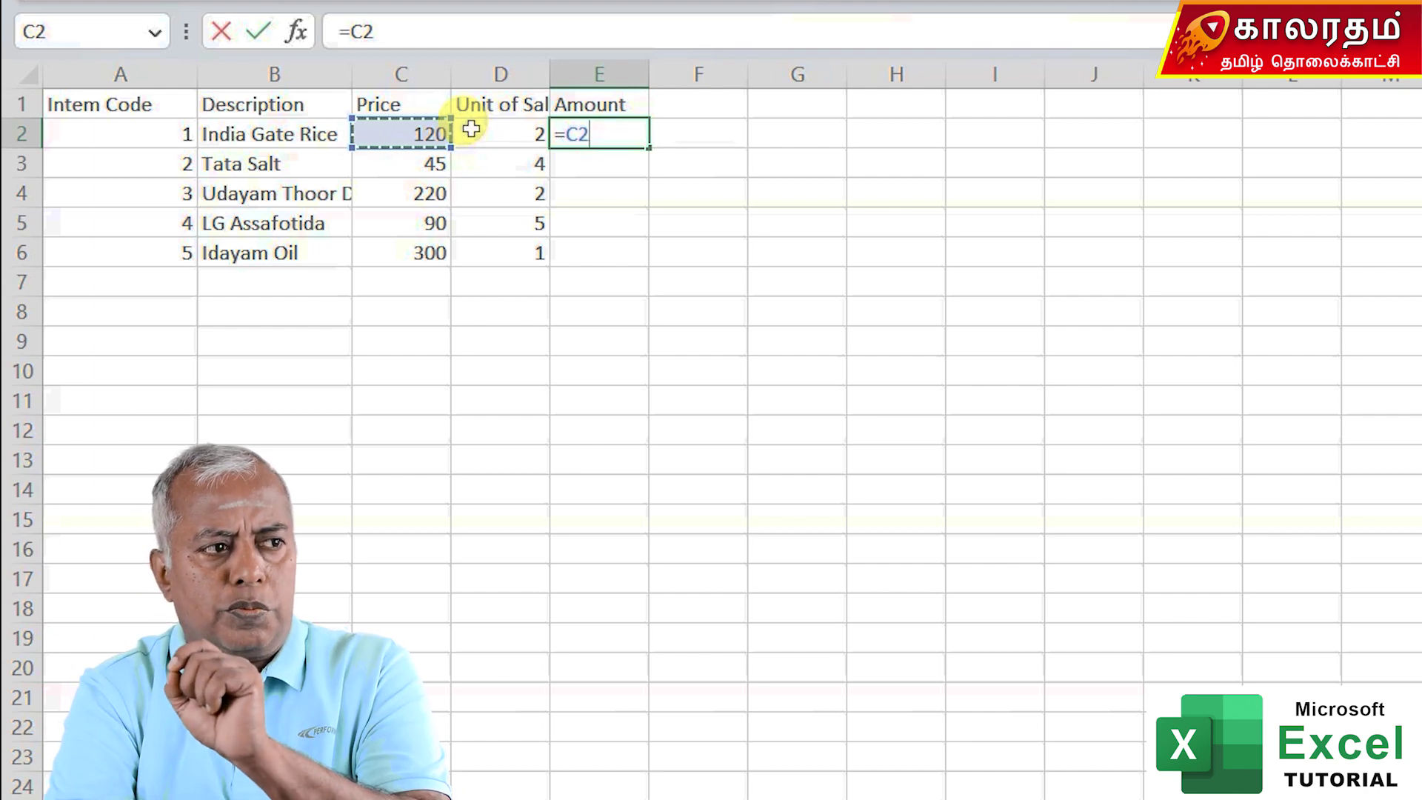
key("Right")
key("Right")
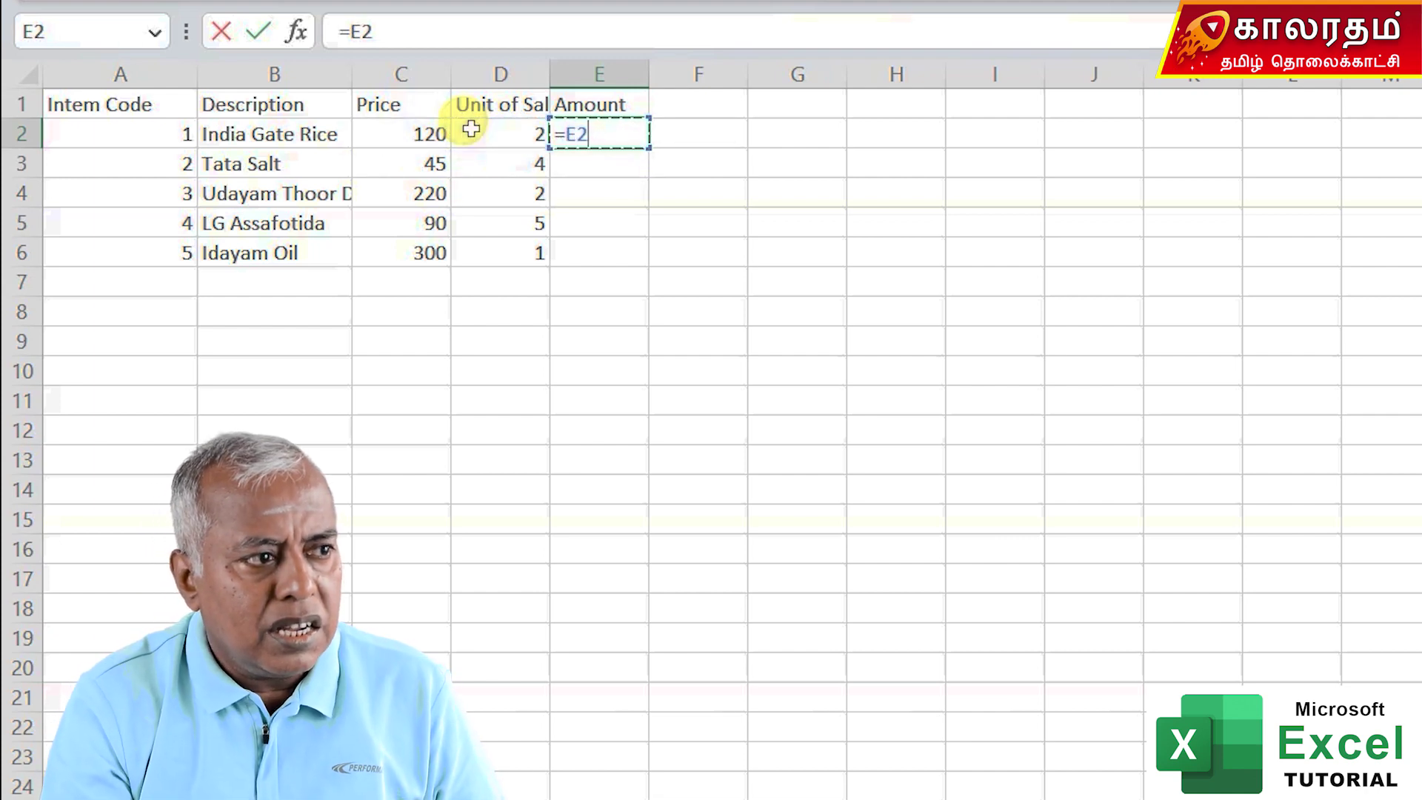
key("Right")
key("Escape")
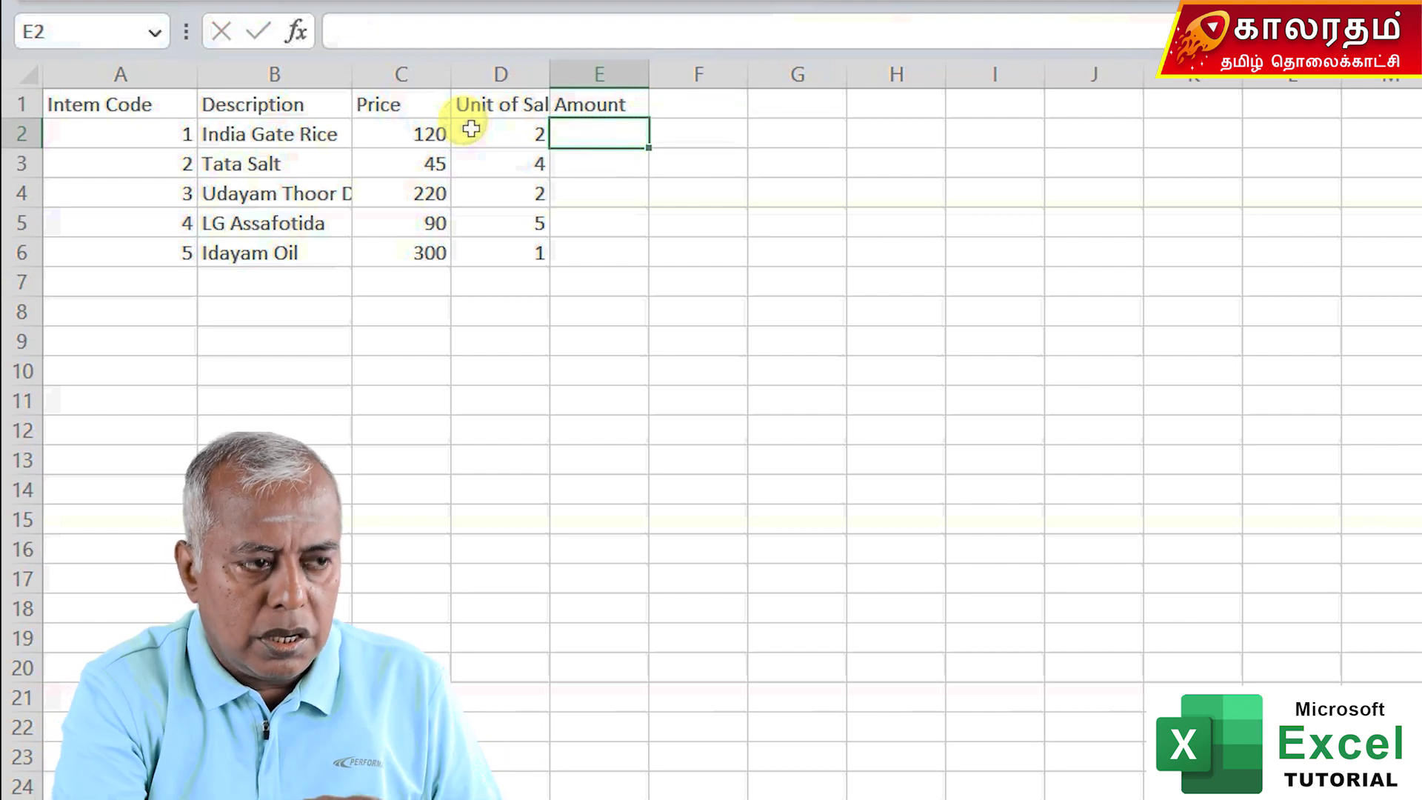
Step: Enter =D2*C2 in E2 so the India Gate Rice Amount shows 240
type("=")
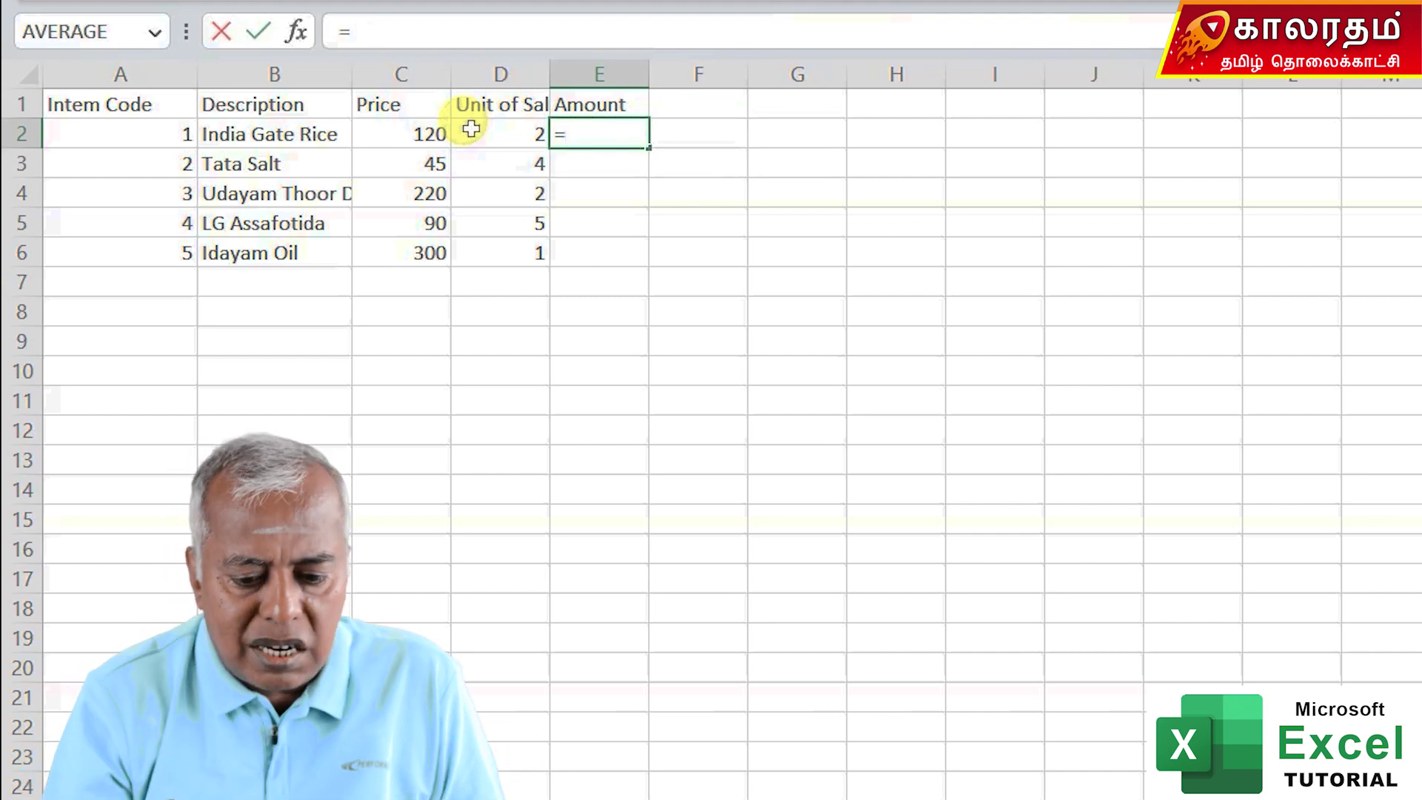
left_click(471, 129)
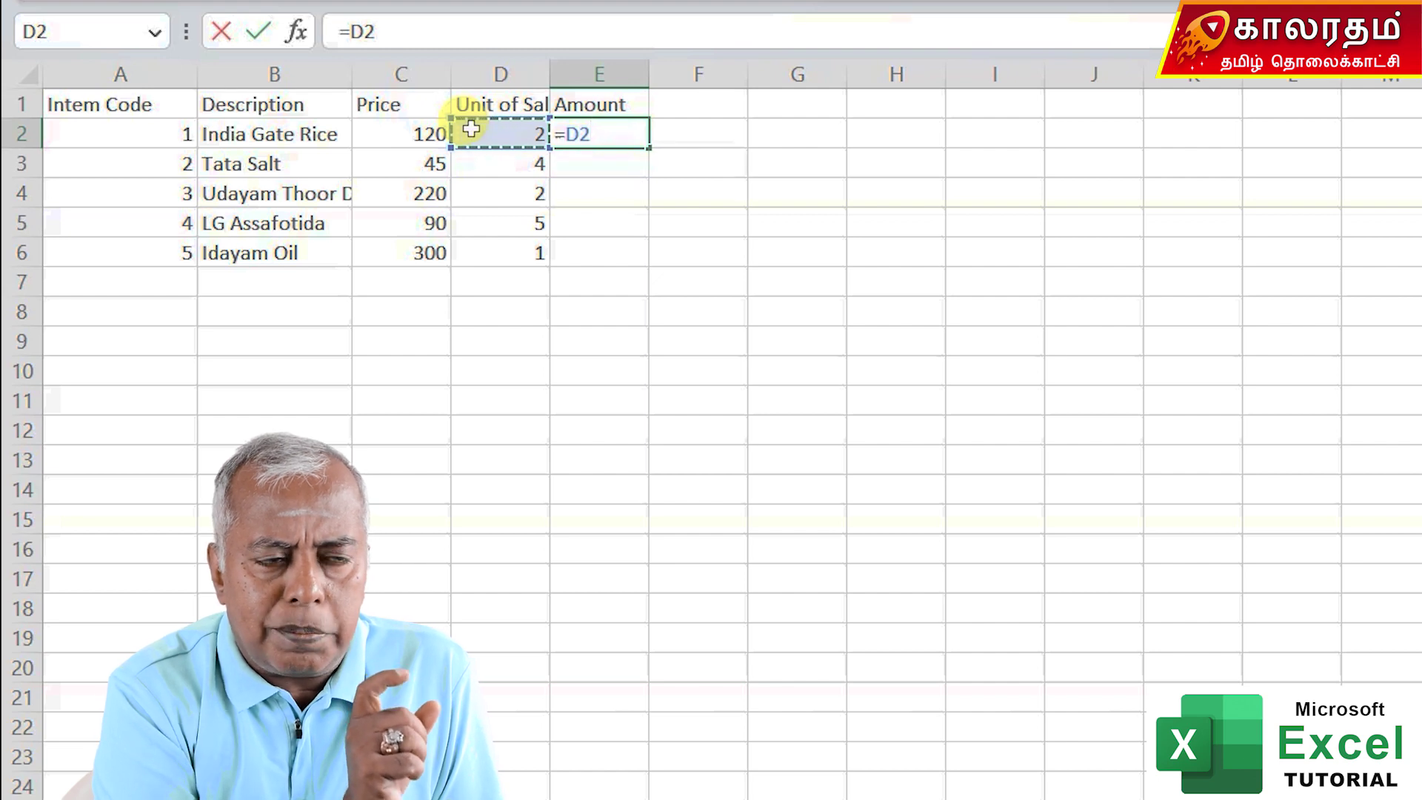
type("*")
left_click(471, 129)
key("Left")
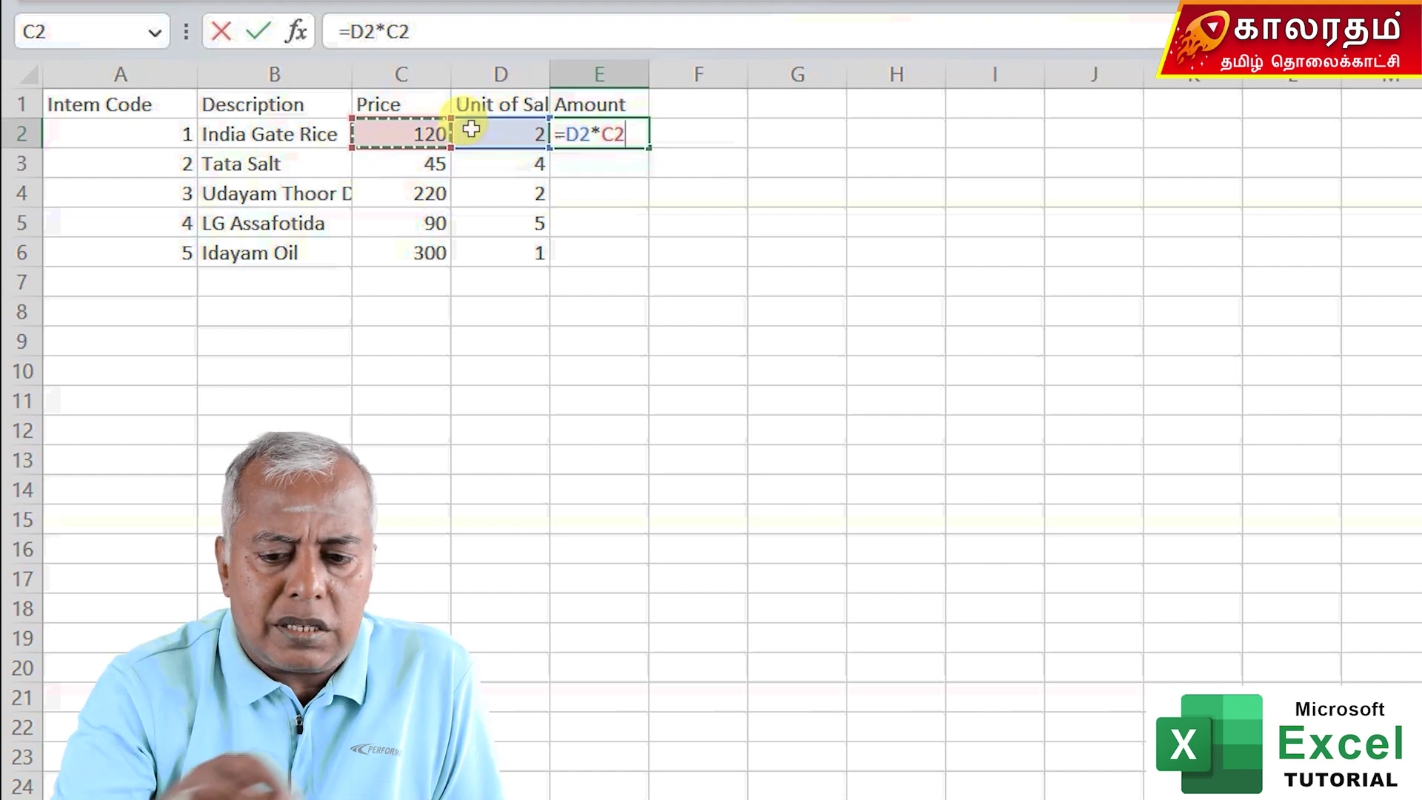
key("Return")
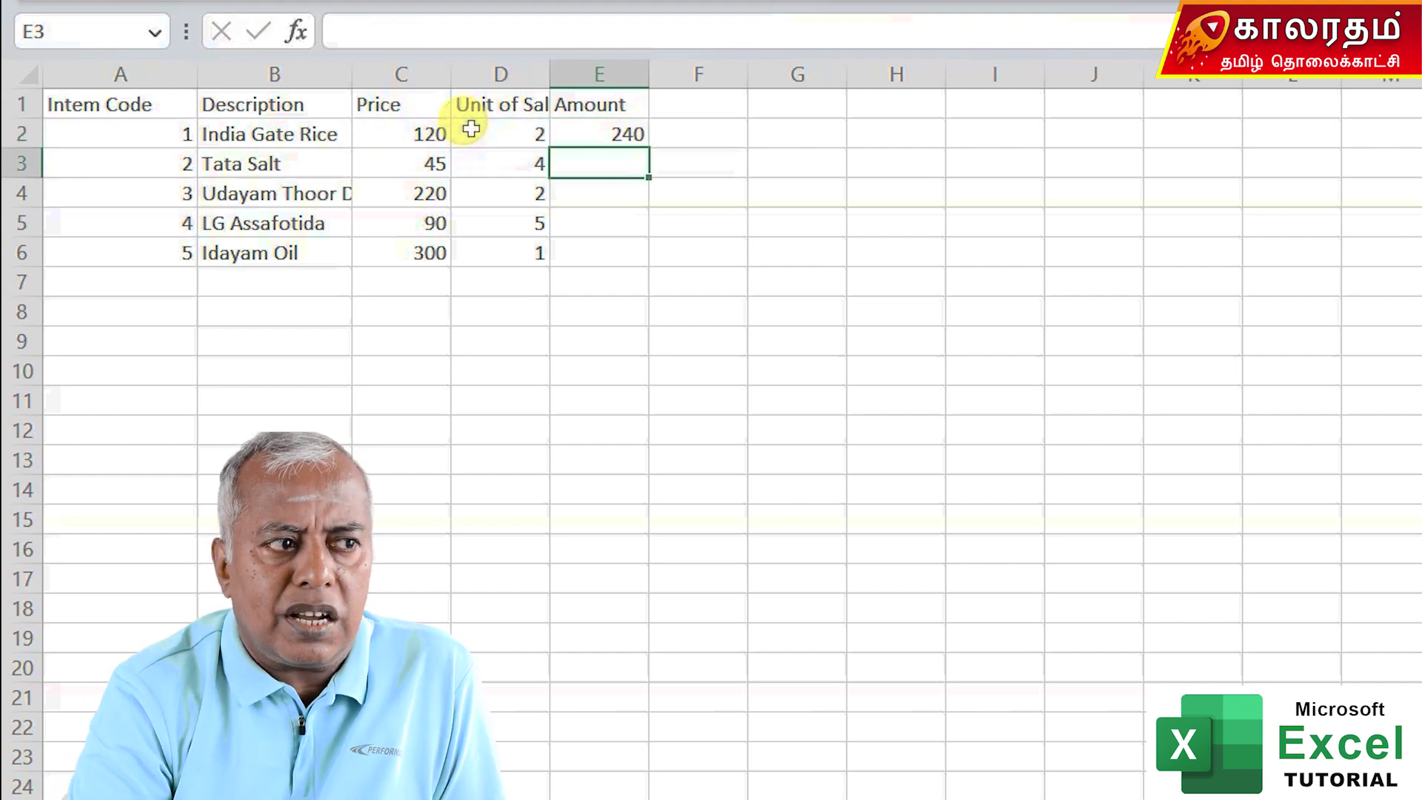
Step: Review E2's Amount formula against the price in C2 and units in D2
key("Up")
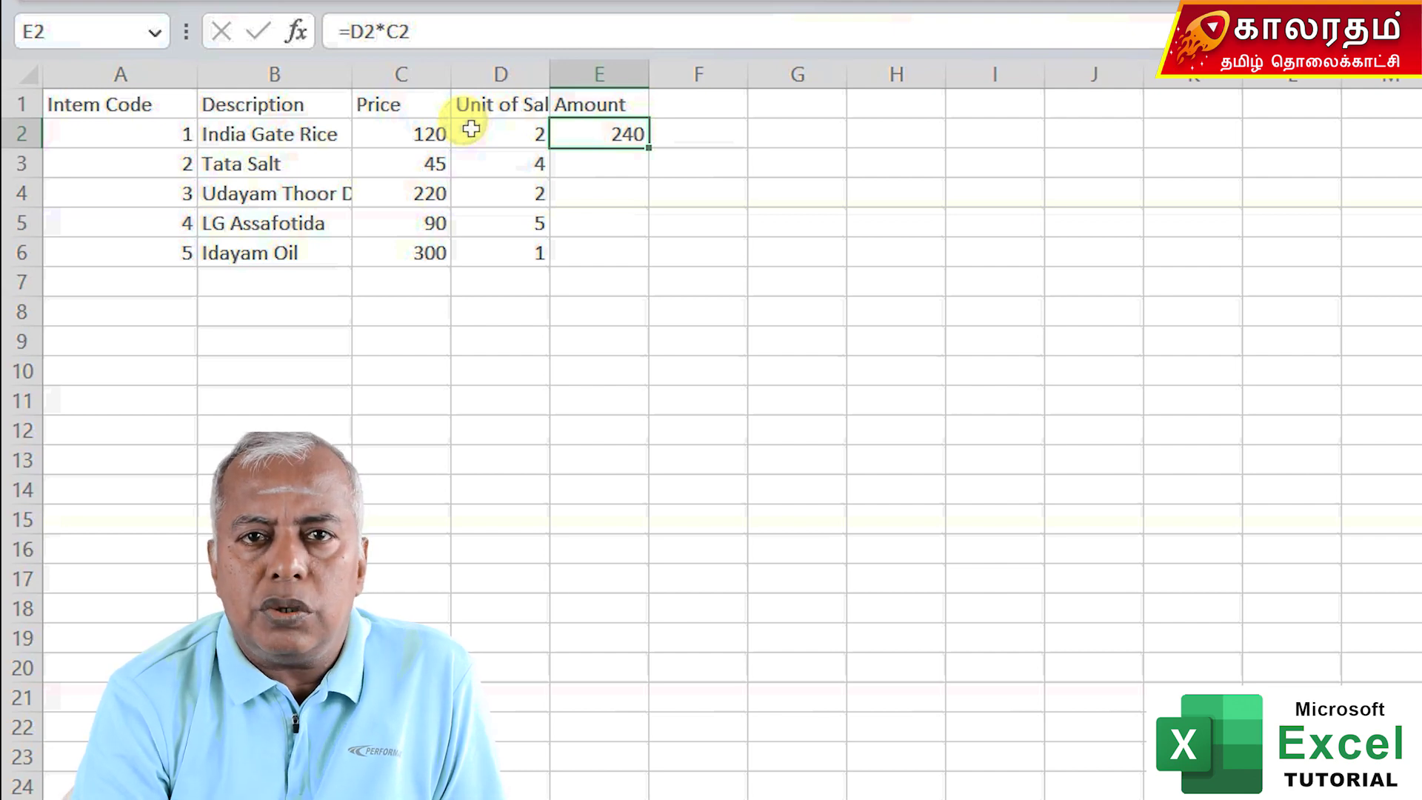
key("Left")
key("Left")
key("Right")
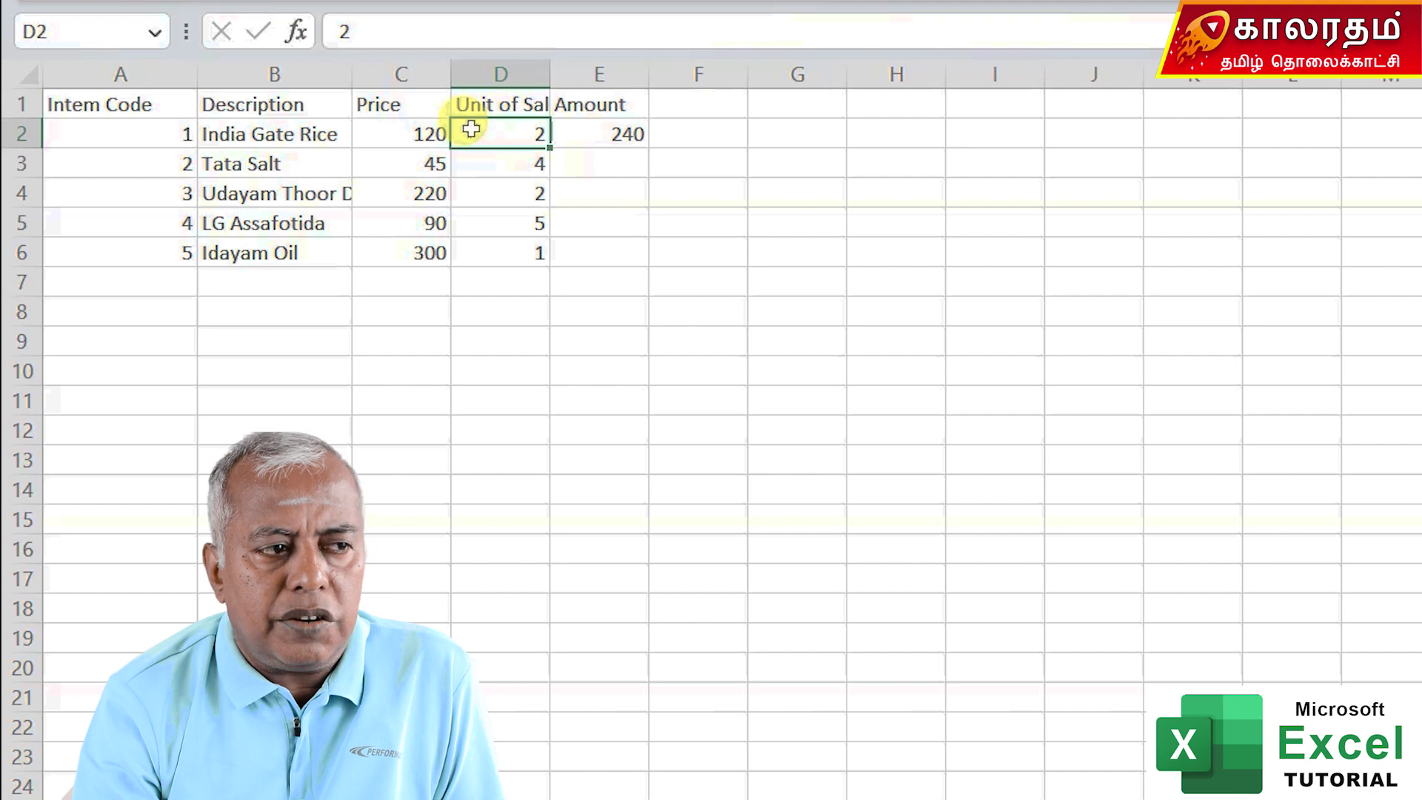
key("Right")
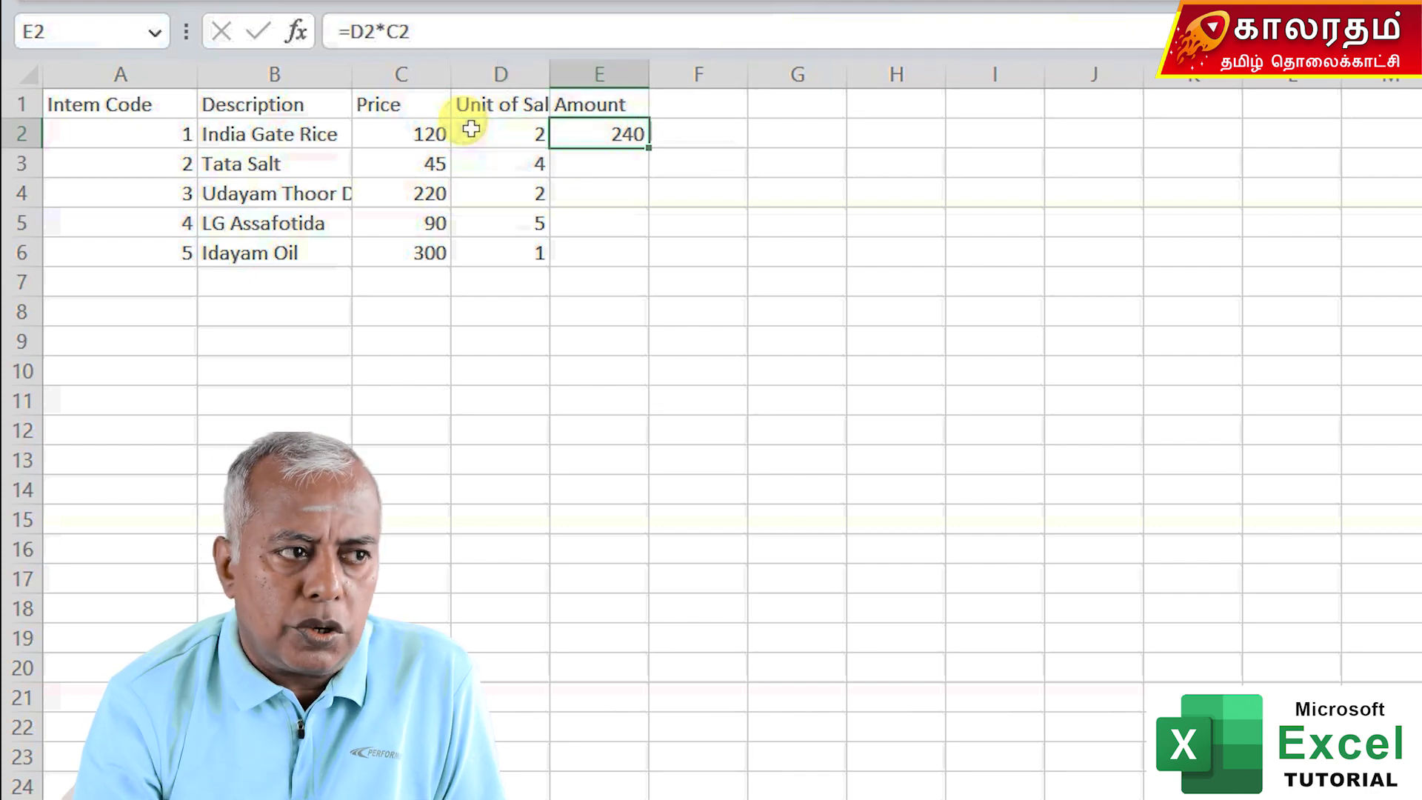
key("Left")
key("Right")
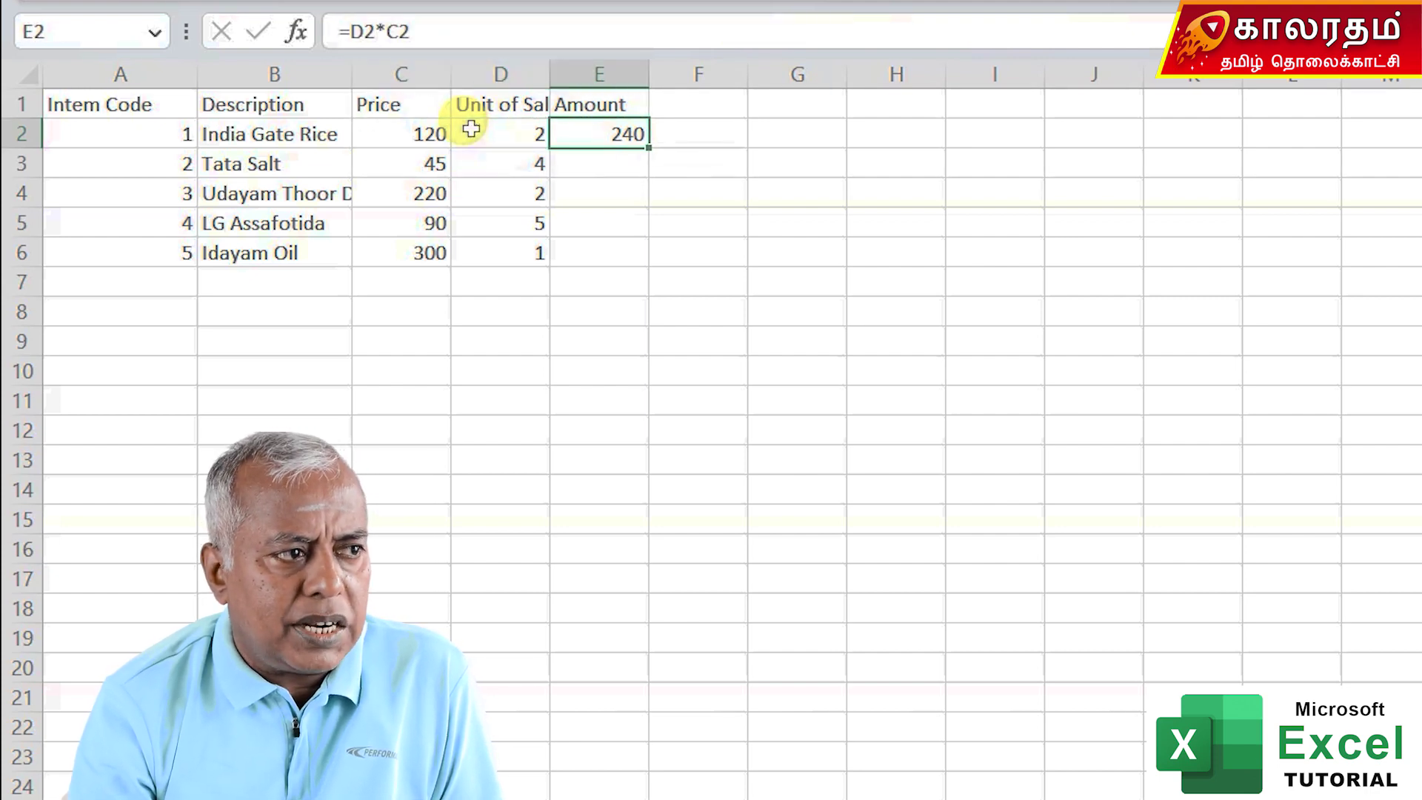
Step: Enter =D3*C3 in E3 so Tata Salt's Amount shows 180
key("Down")
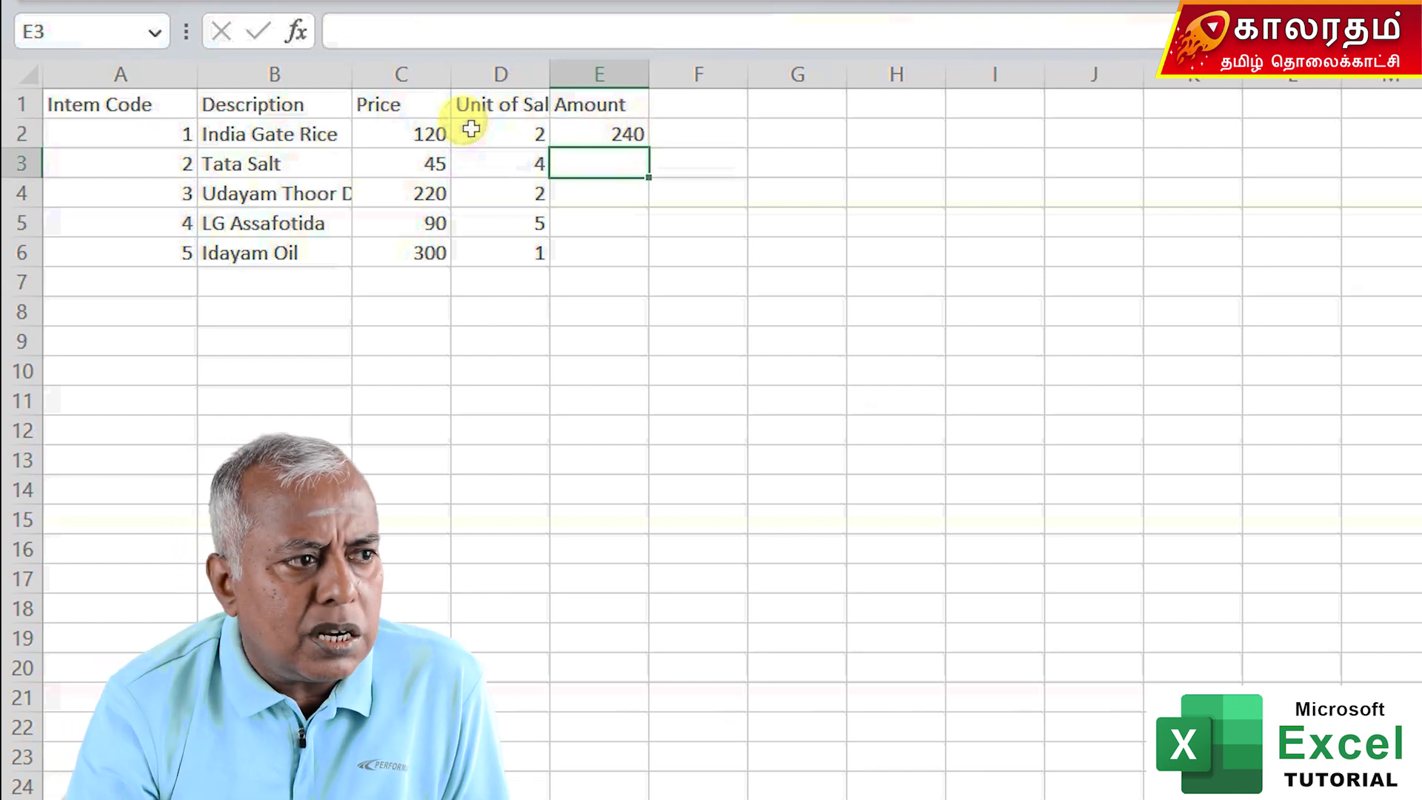
key("Left")
key("Left")
key("Right")
key("Right")
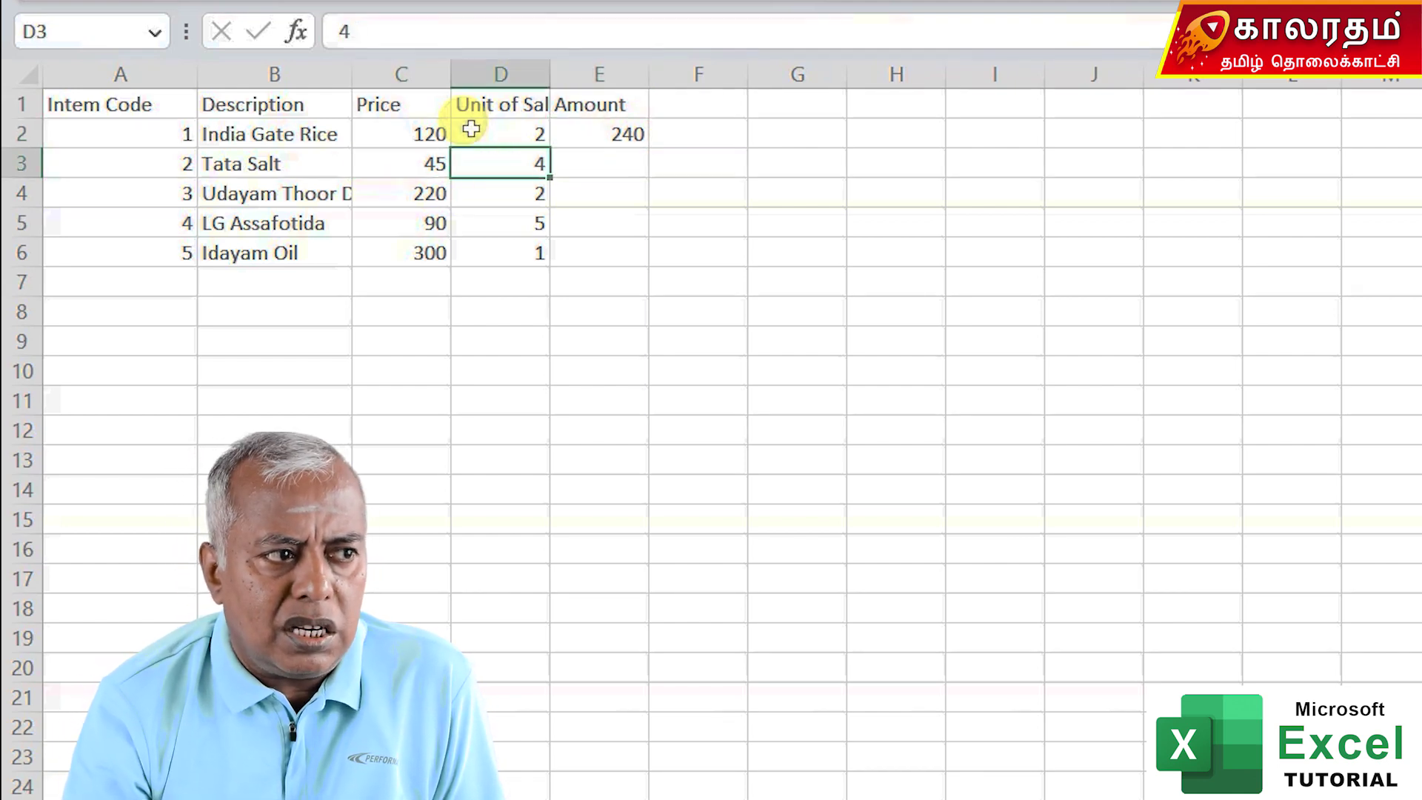
type("=")
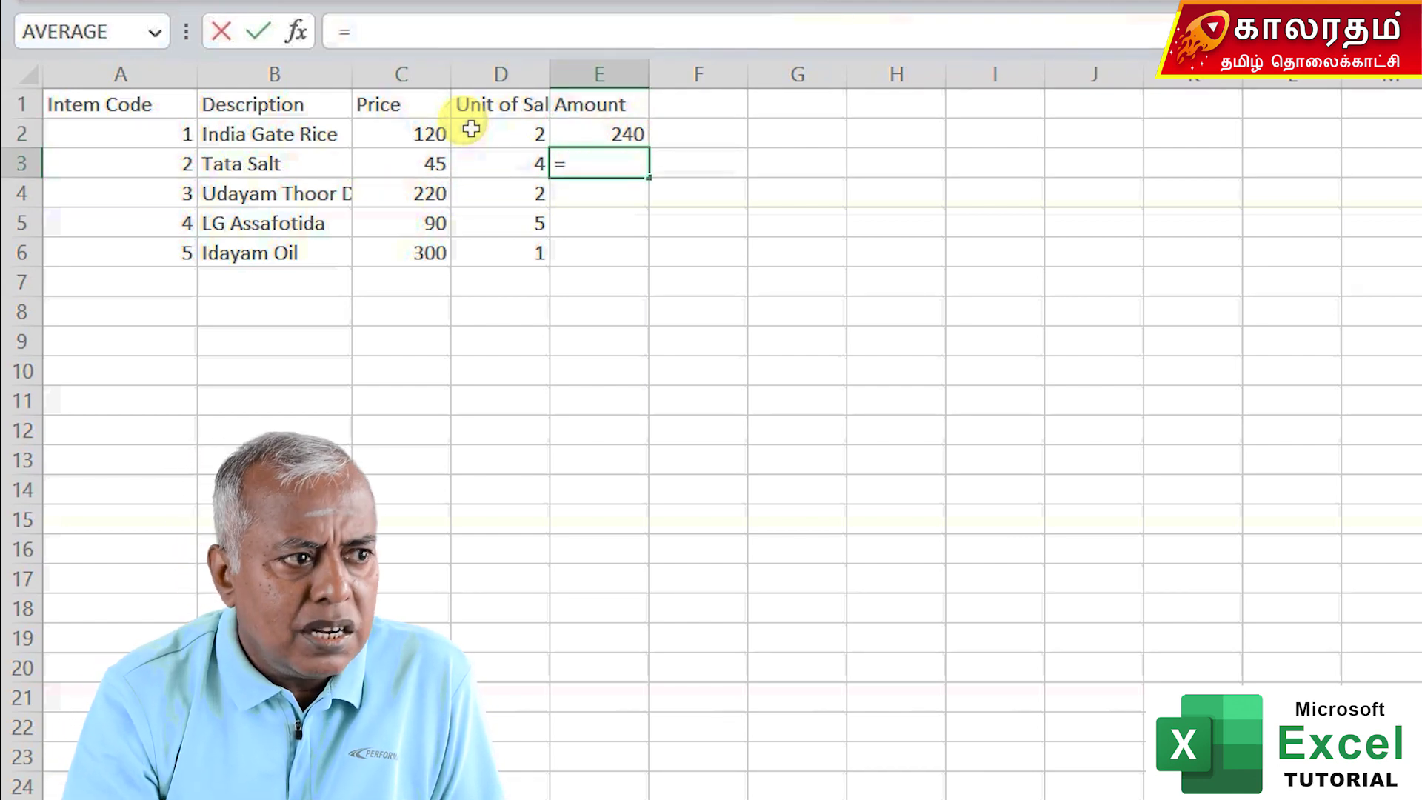
key("Left")
key("Left")
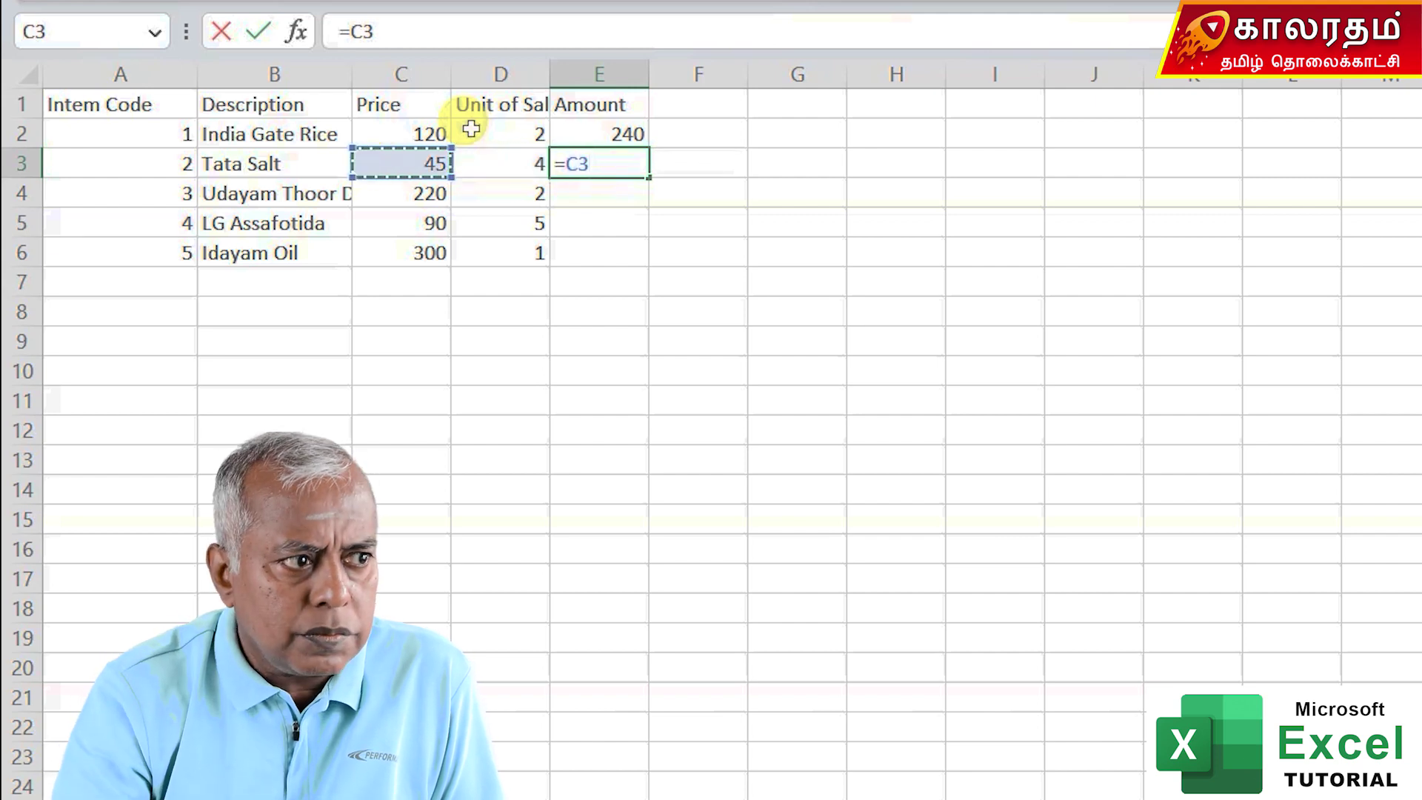
key("Return")
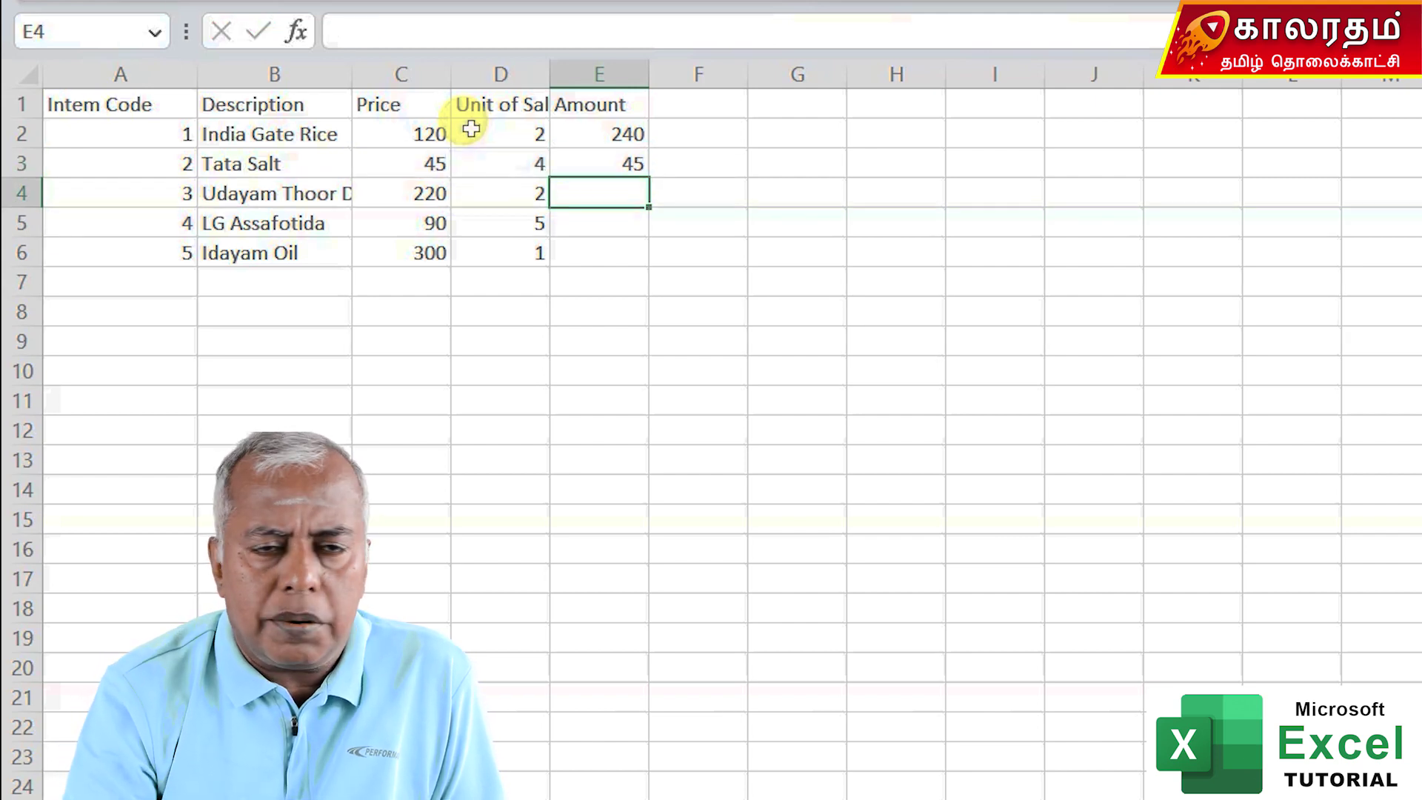
key("Up")
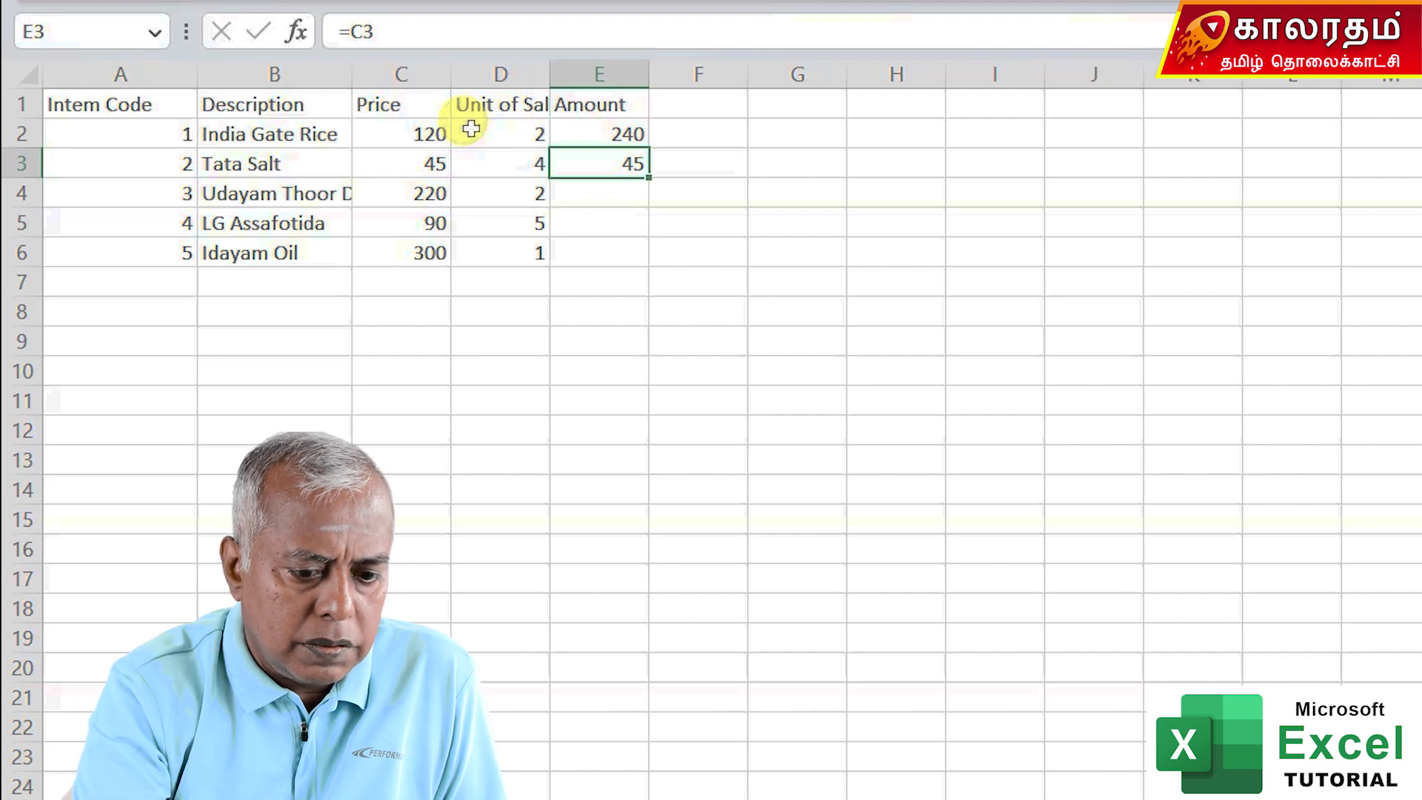
type("=")
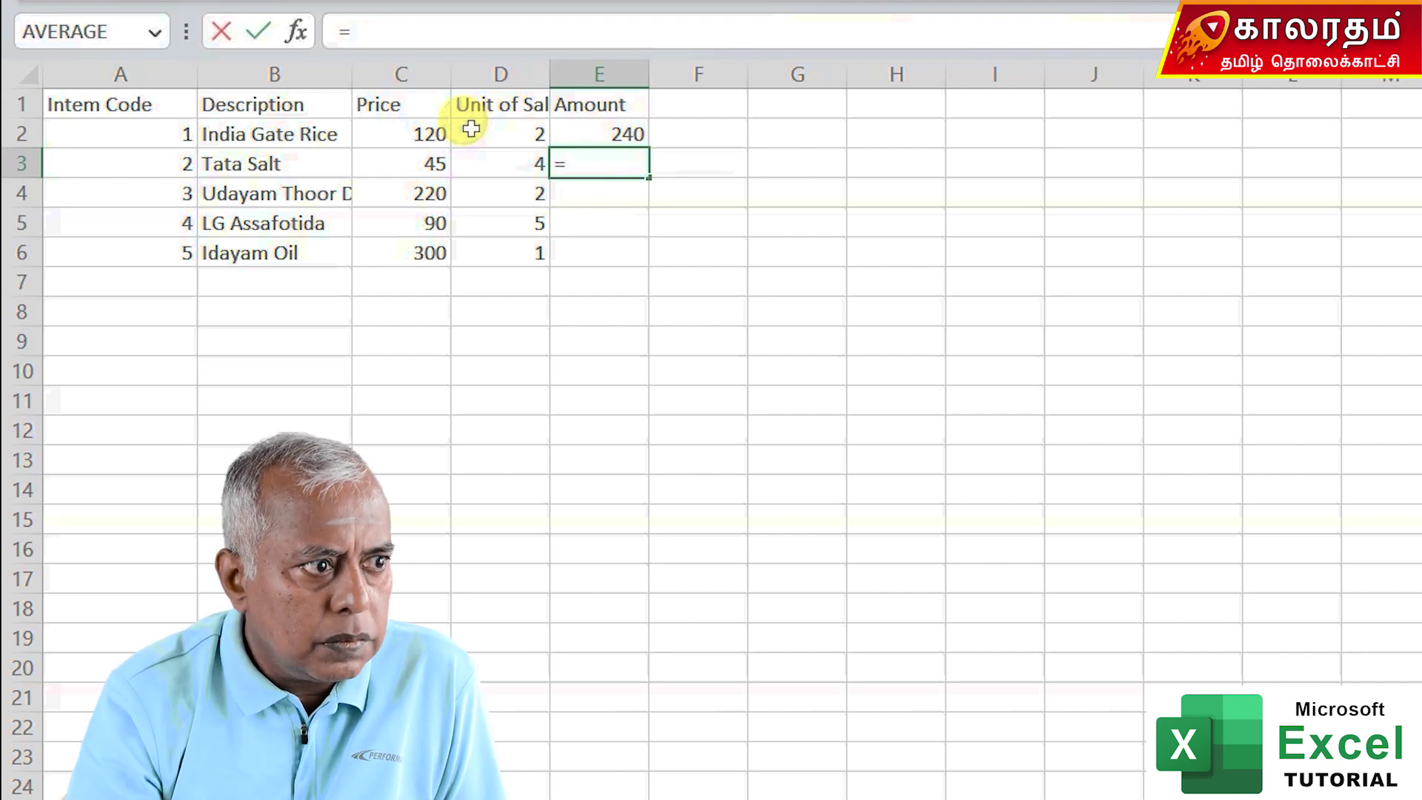
key("Left")
type("*")
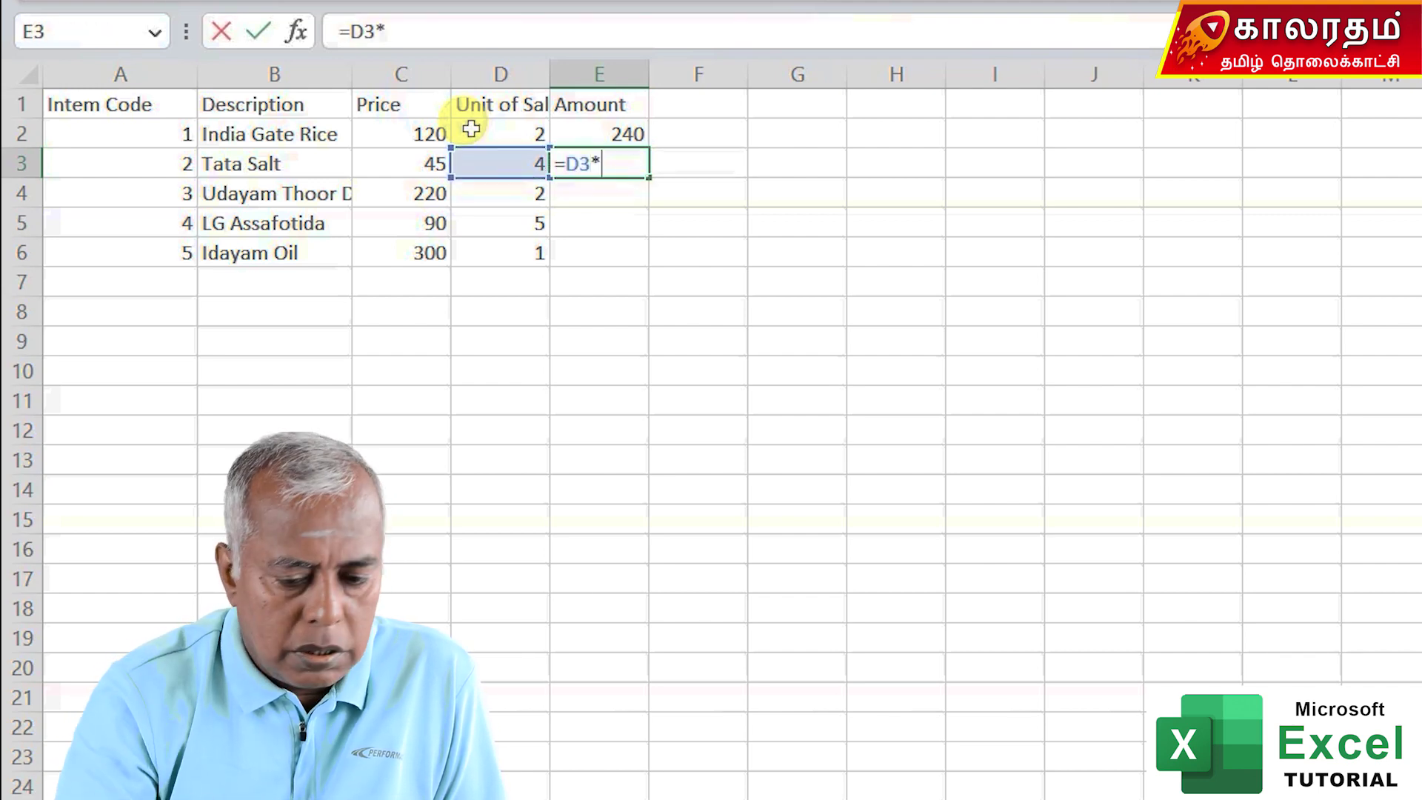
key("Left")
key("Left")
key("Return")
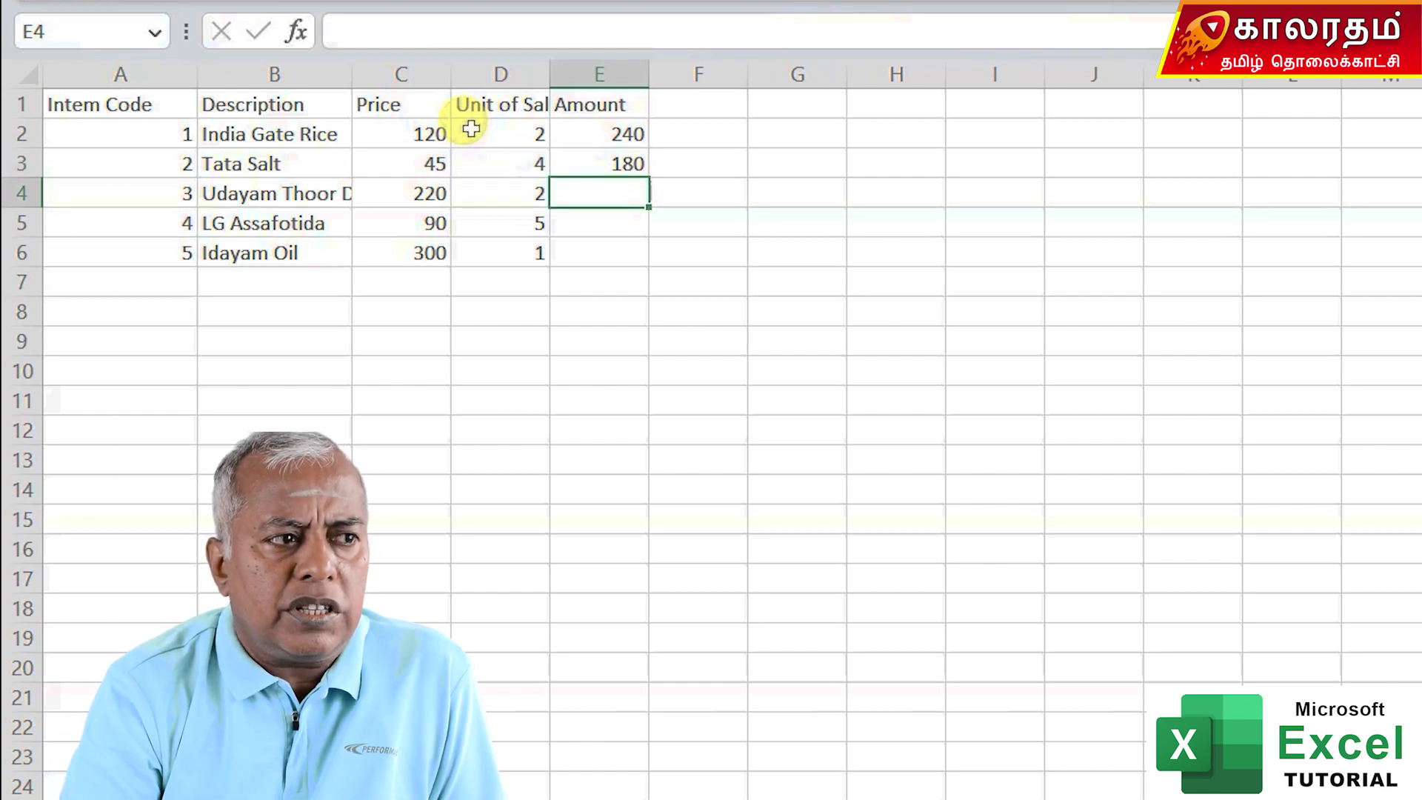
Step: Clear E3's amount and fill the E2 Amount formula down through E6
key("Up")
key("Up")
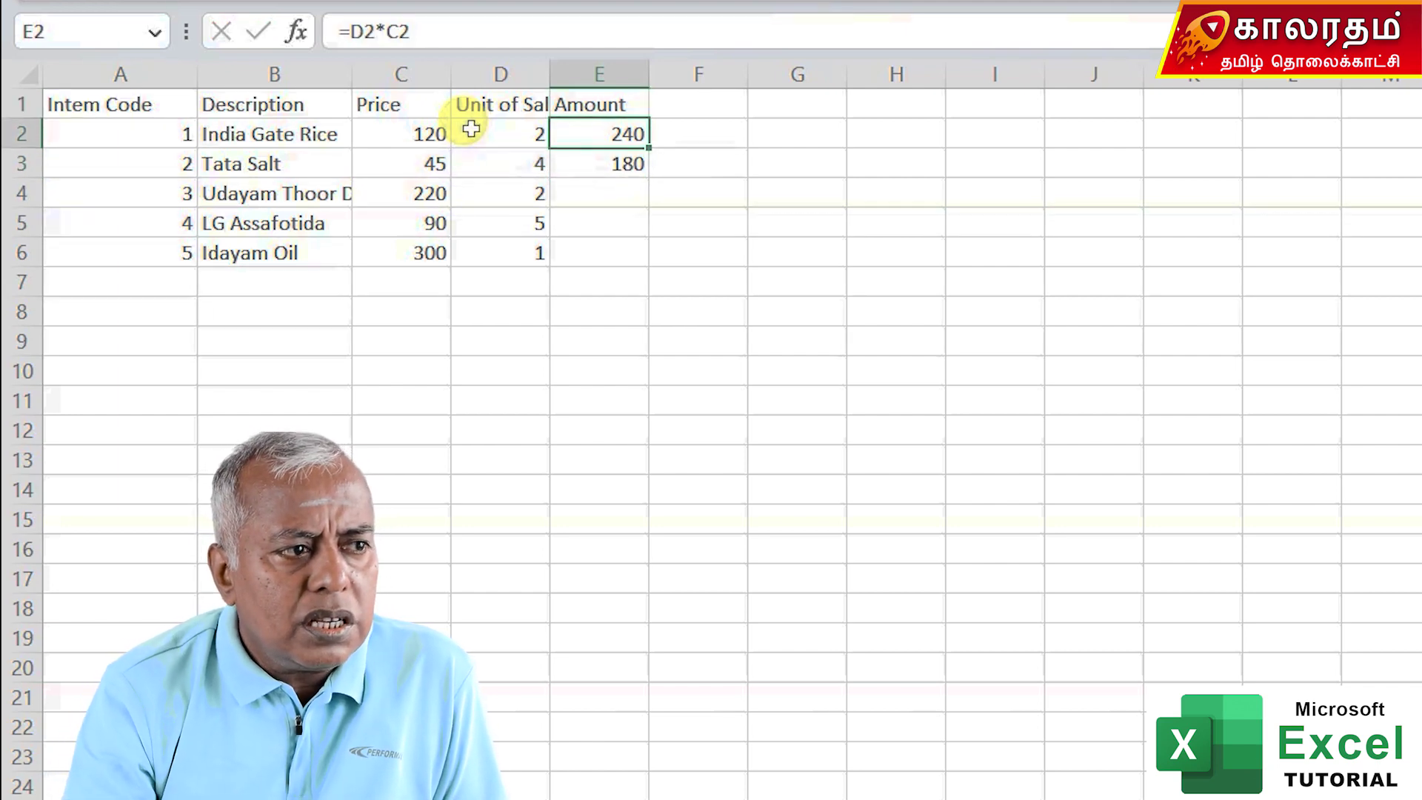
key("Down")
key("Down")
key("Down")
key("Down")
key("Down")
key("Up")
key("Up")
key("Up")
key("Up")
key("Up")
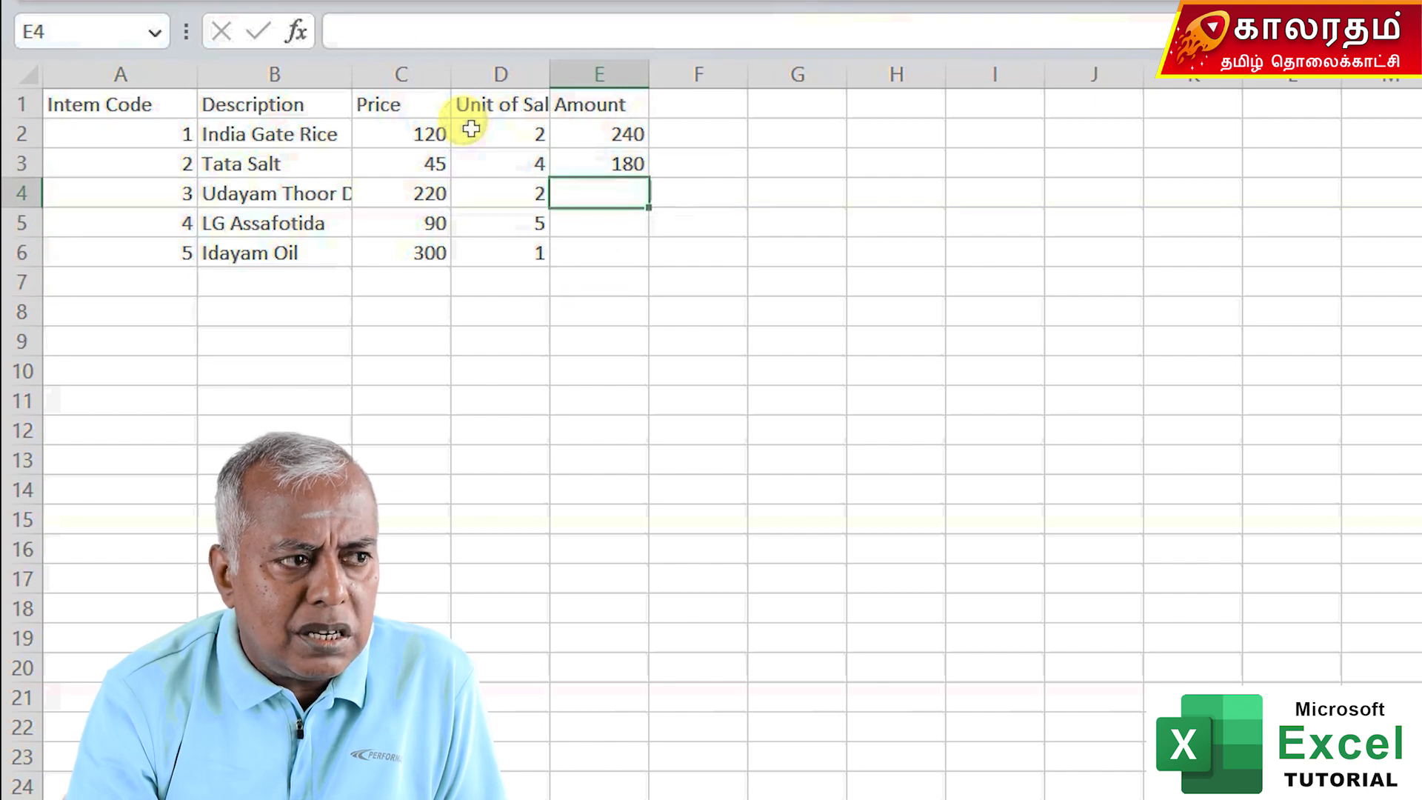
key("Down")
key("Down")
key("Up")
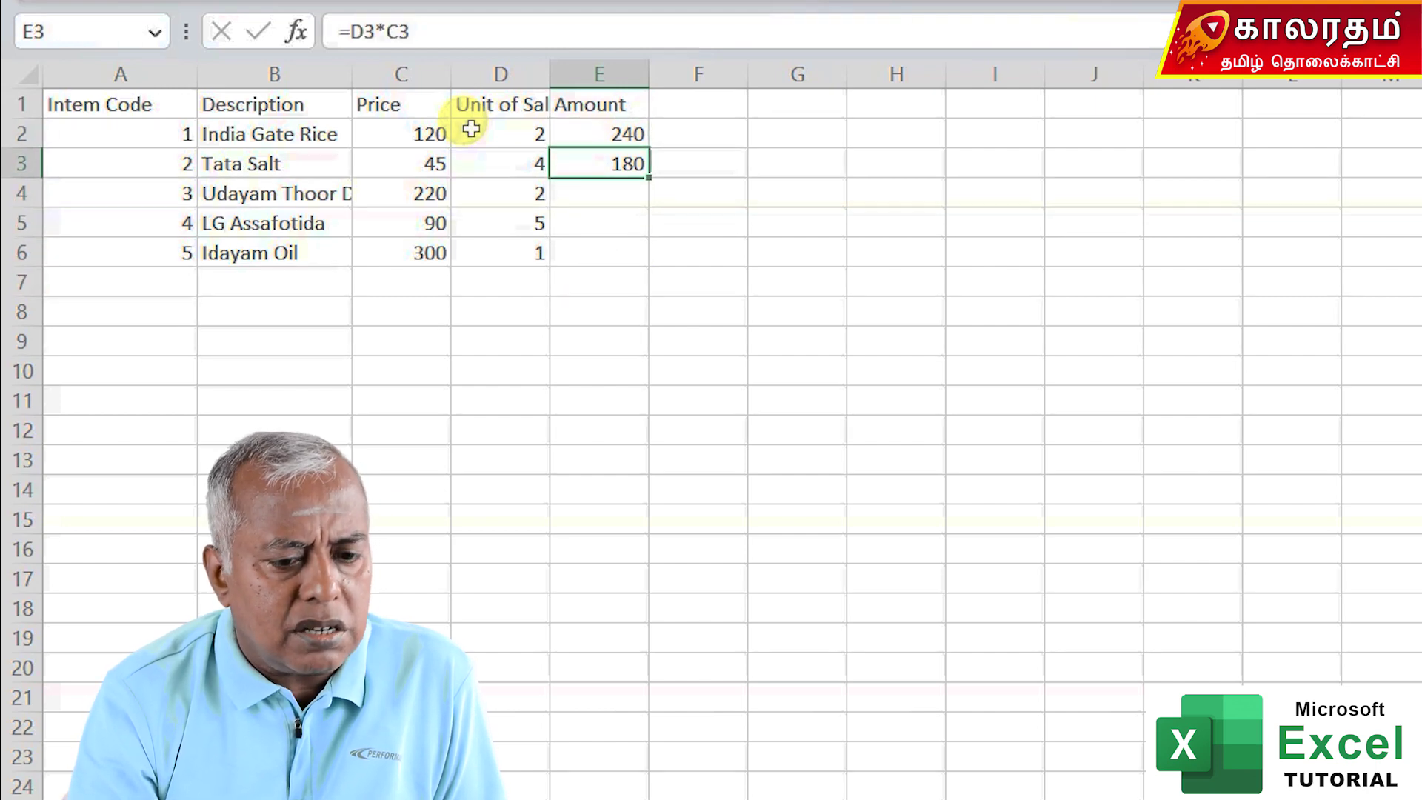
key("Delete")
key("Up")
key("Down")
key("Up")
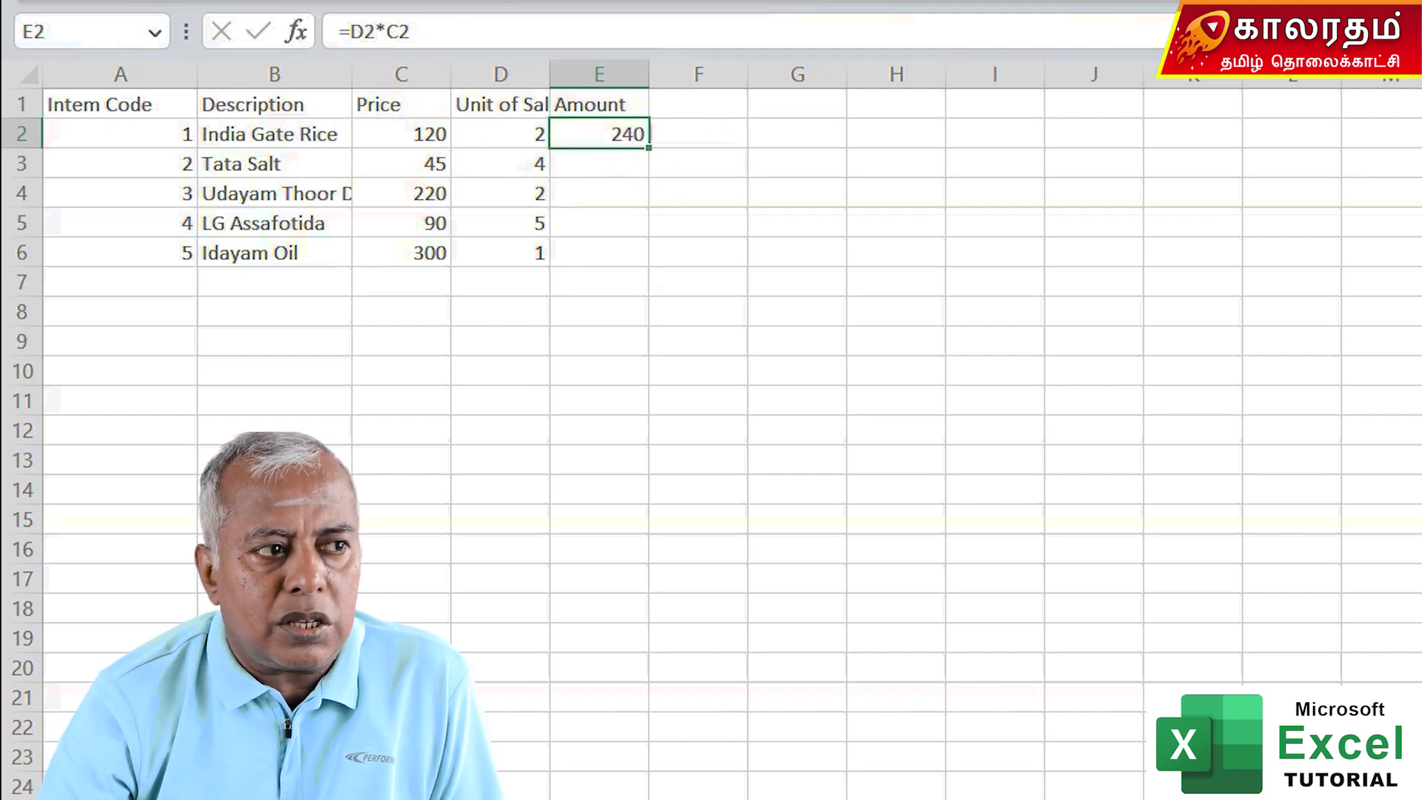
left_click_drag(648, 148, 648, 265)
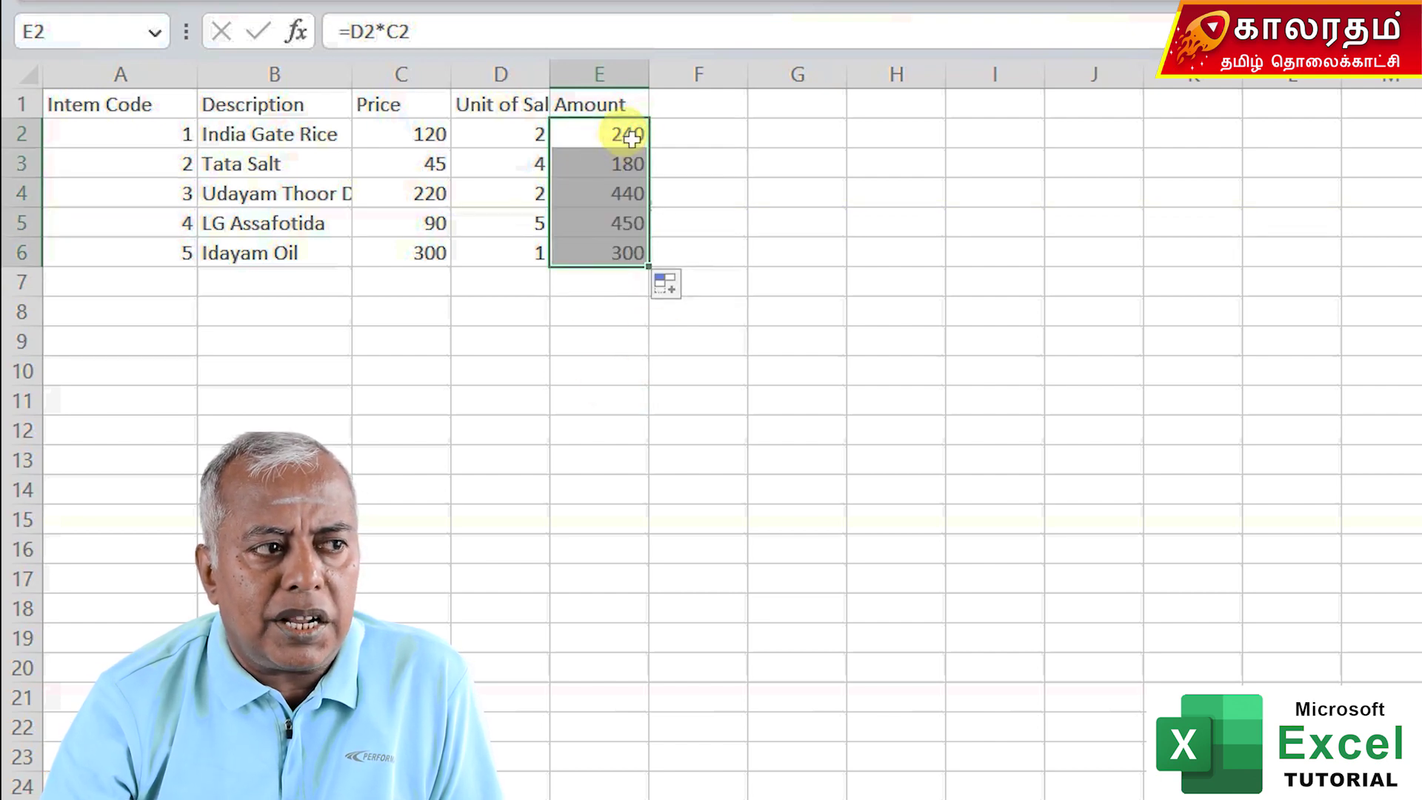
Step: Deselect the filled range and inspect E3's copied formula against D3's units
left_click(590, 368)
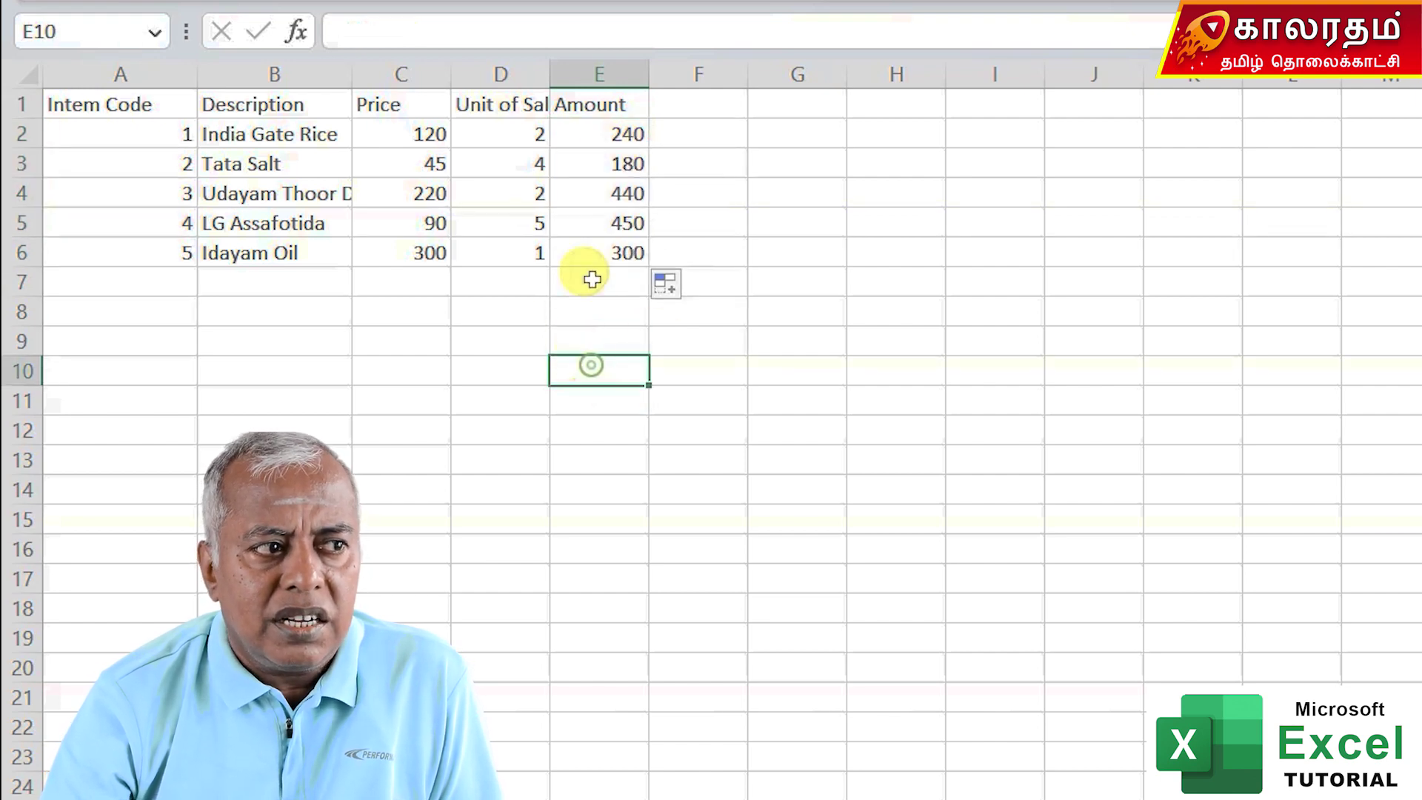
left_click(596, 164)
key("Up")
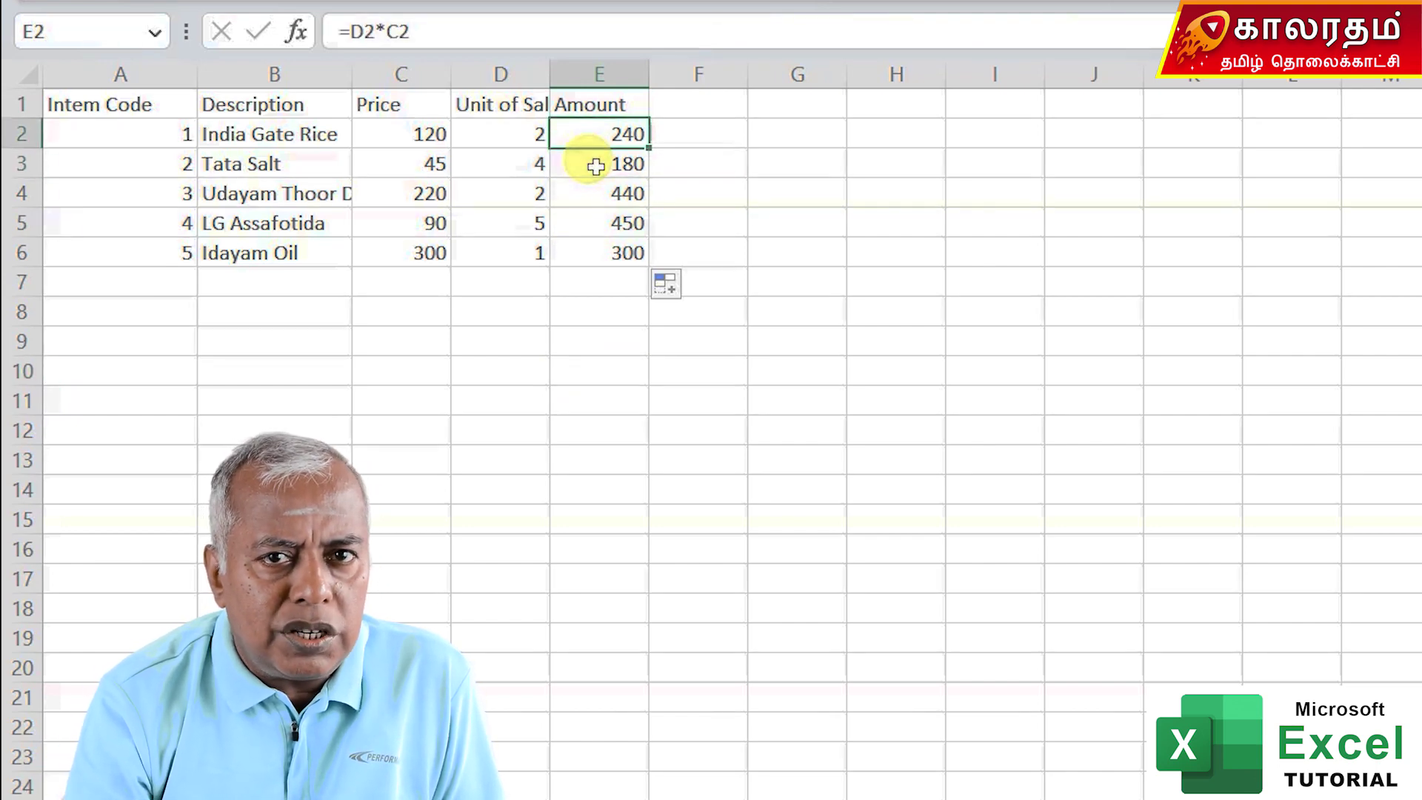
left_click(596, 166)
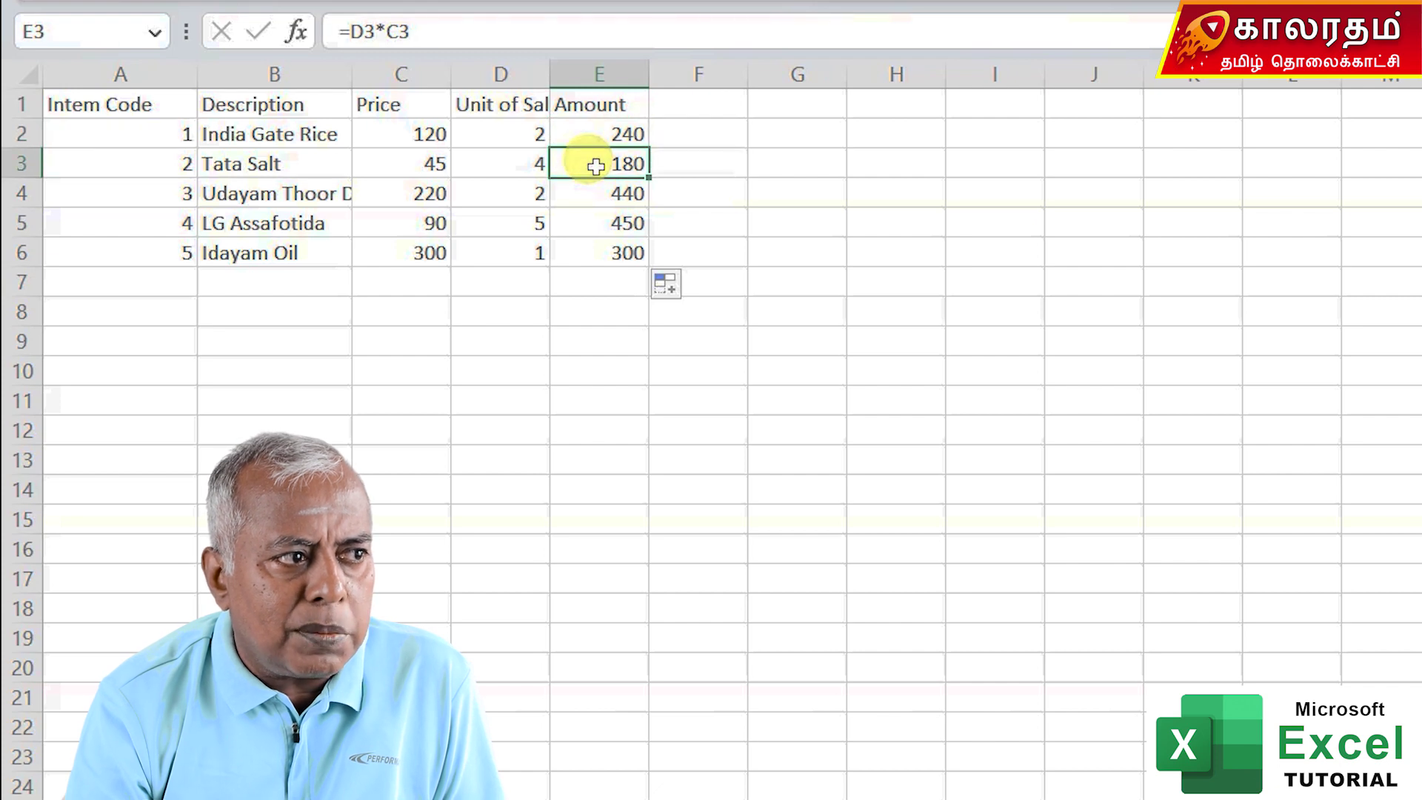
key("Left")
left_click(596, 166)
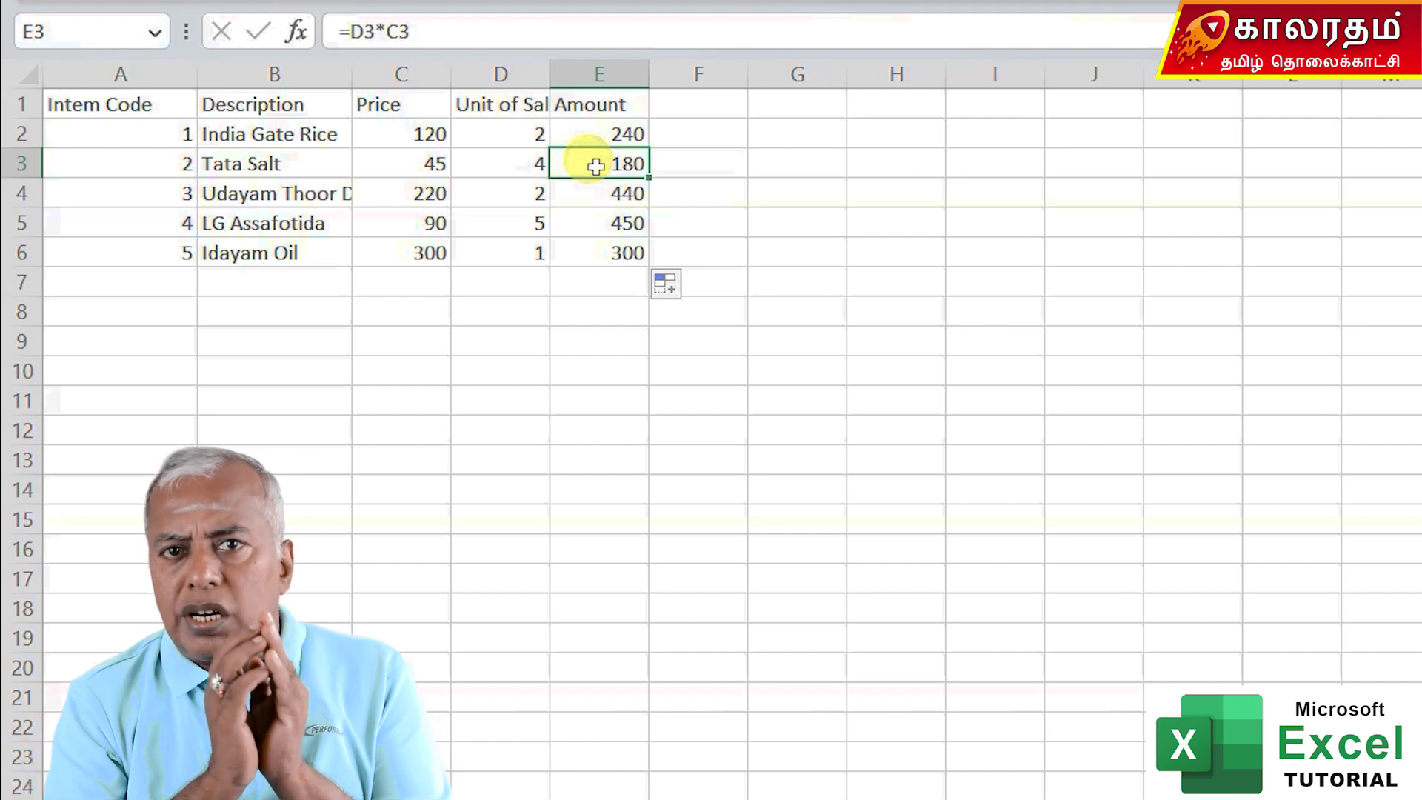
key("Up")
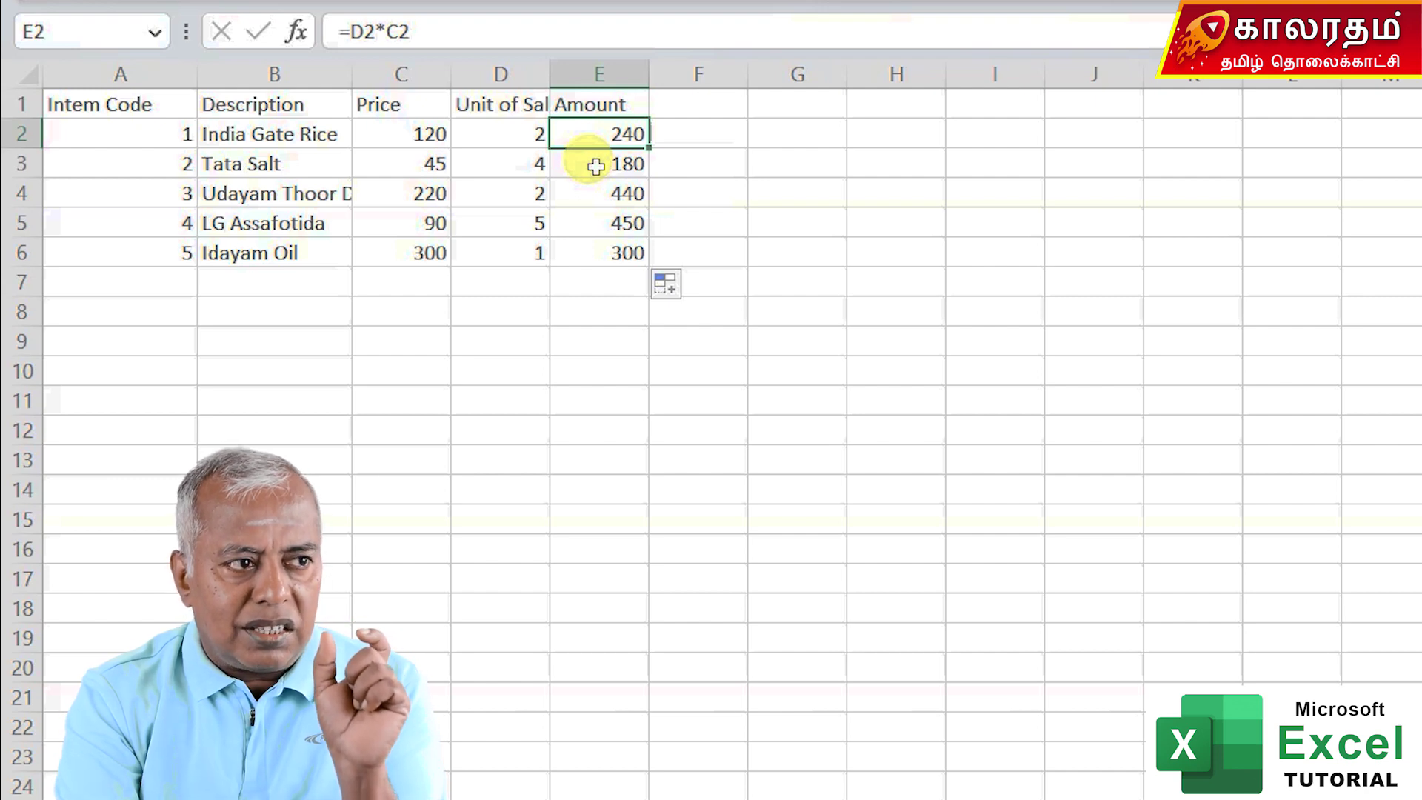
Step: Compare the Amount formulas in E2, E3 and E4 with each row's price and units
key("Left")
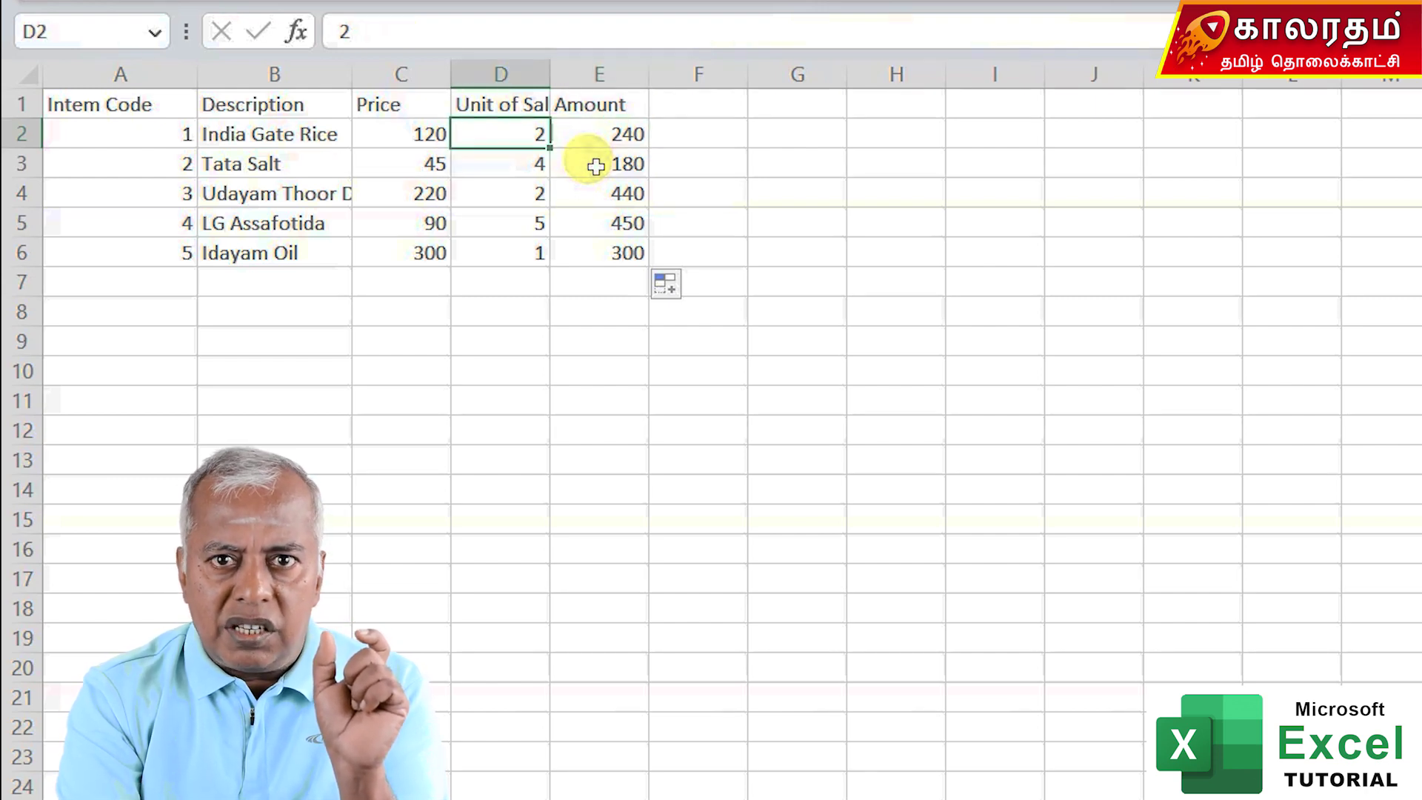
key("Left")
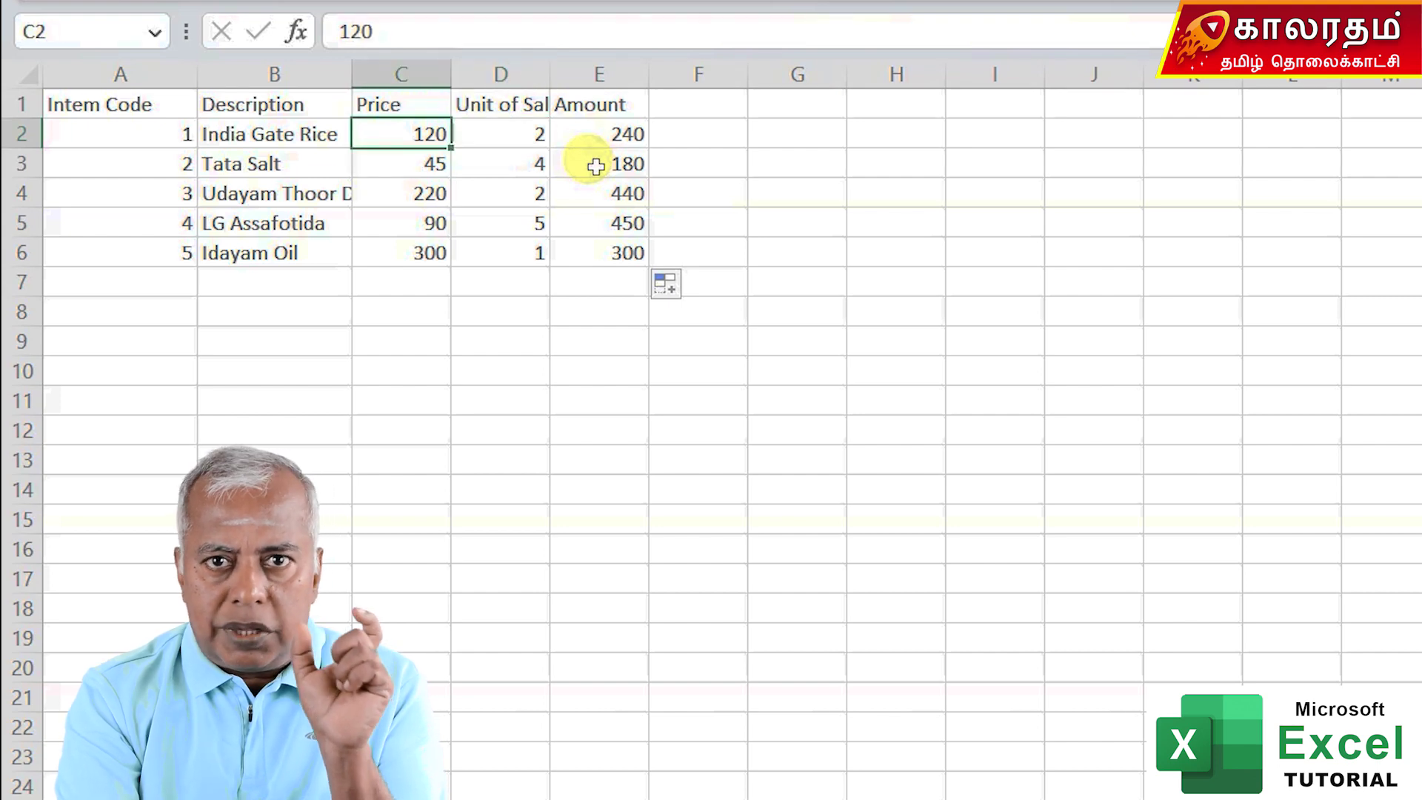
key("Right")
key("Right")
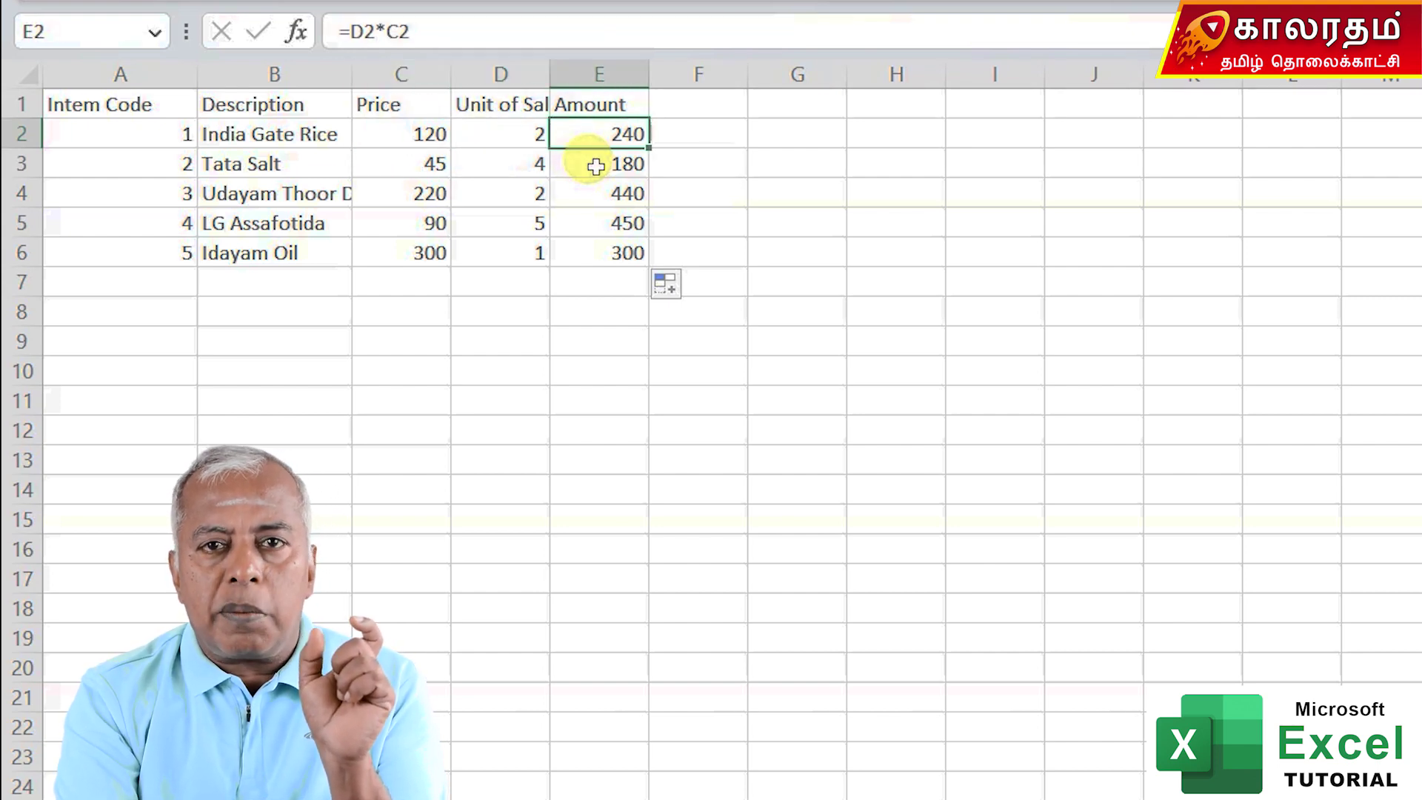
key("Down")
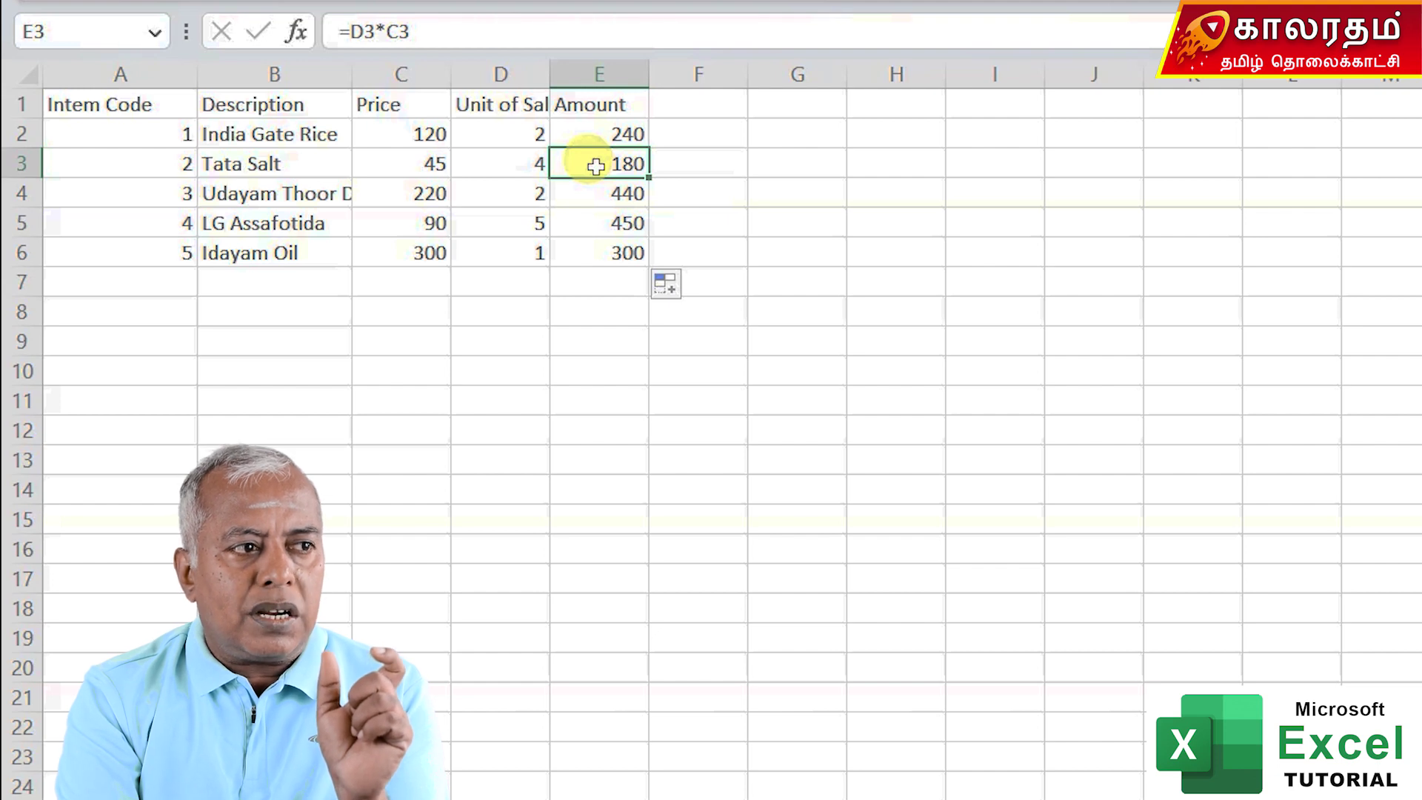
key("Left")
key("Left")
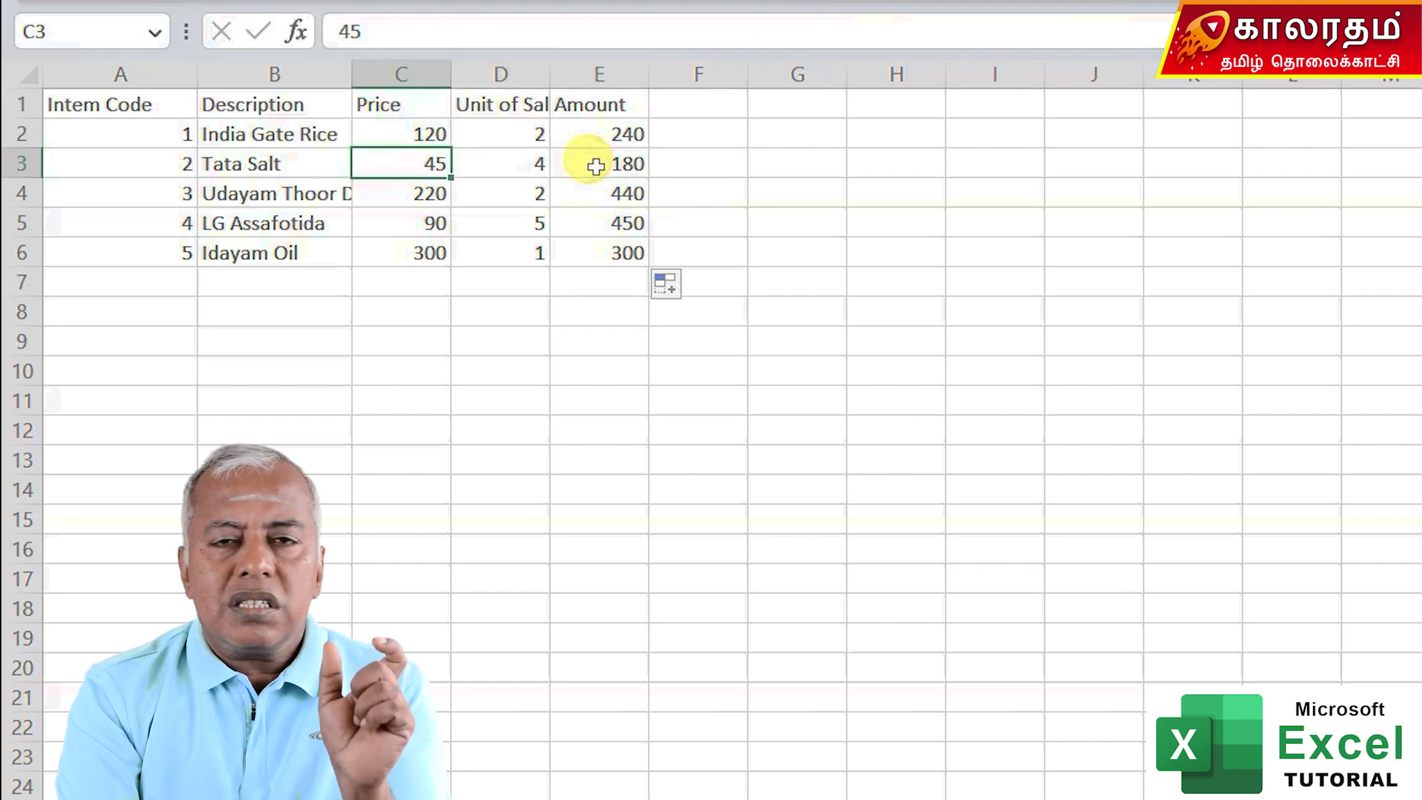
key("Right")
key("Right")
key("Down")
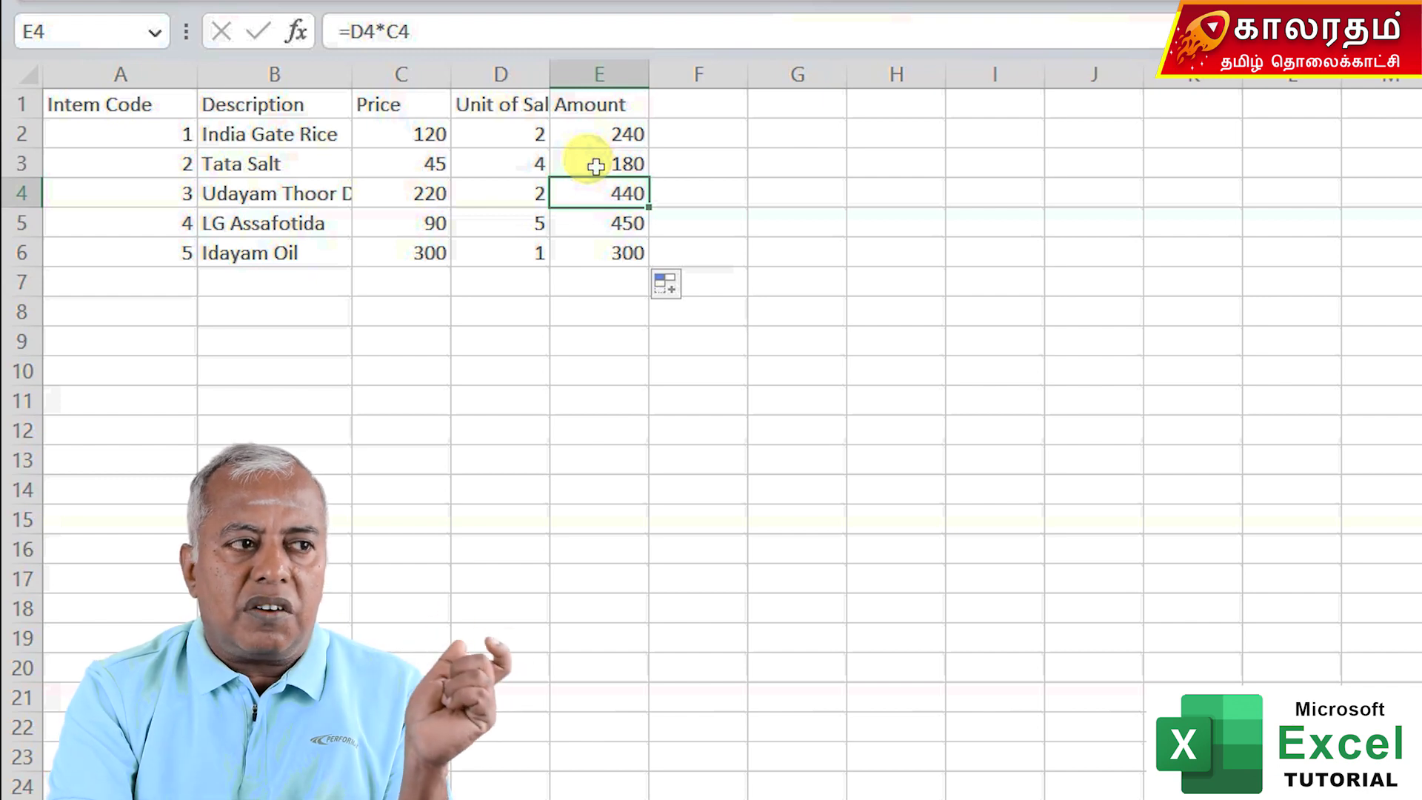
key("Left")
key("Left")
key("Right")
key("Right")
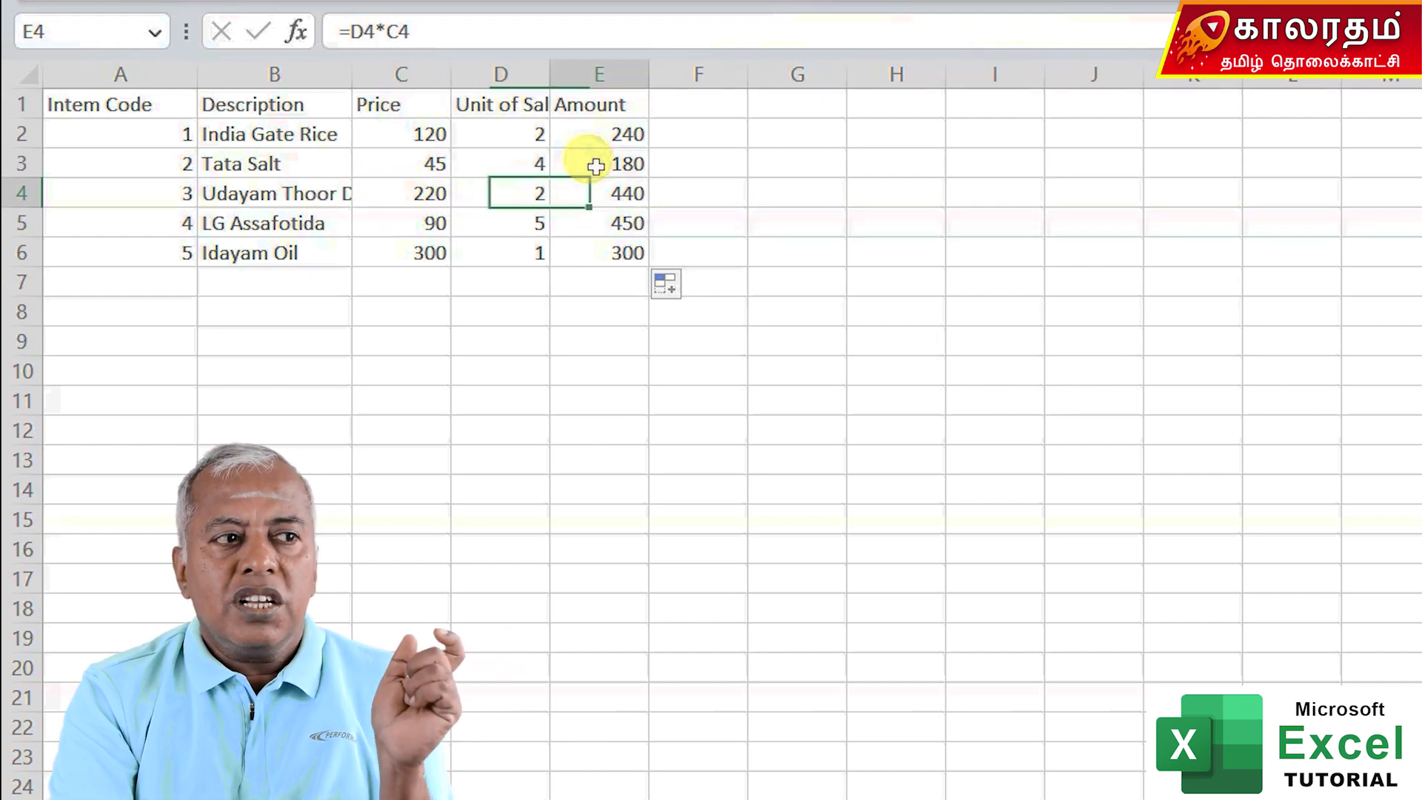
key("Up")
key("Up")
key("Up")
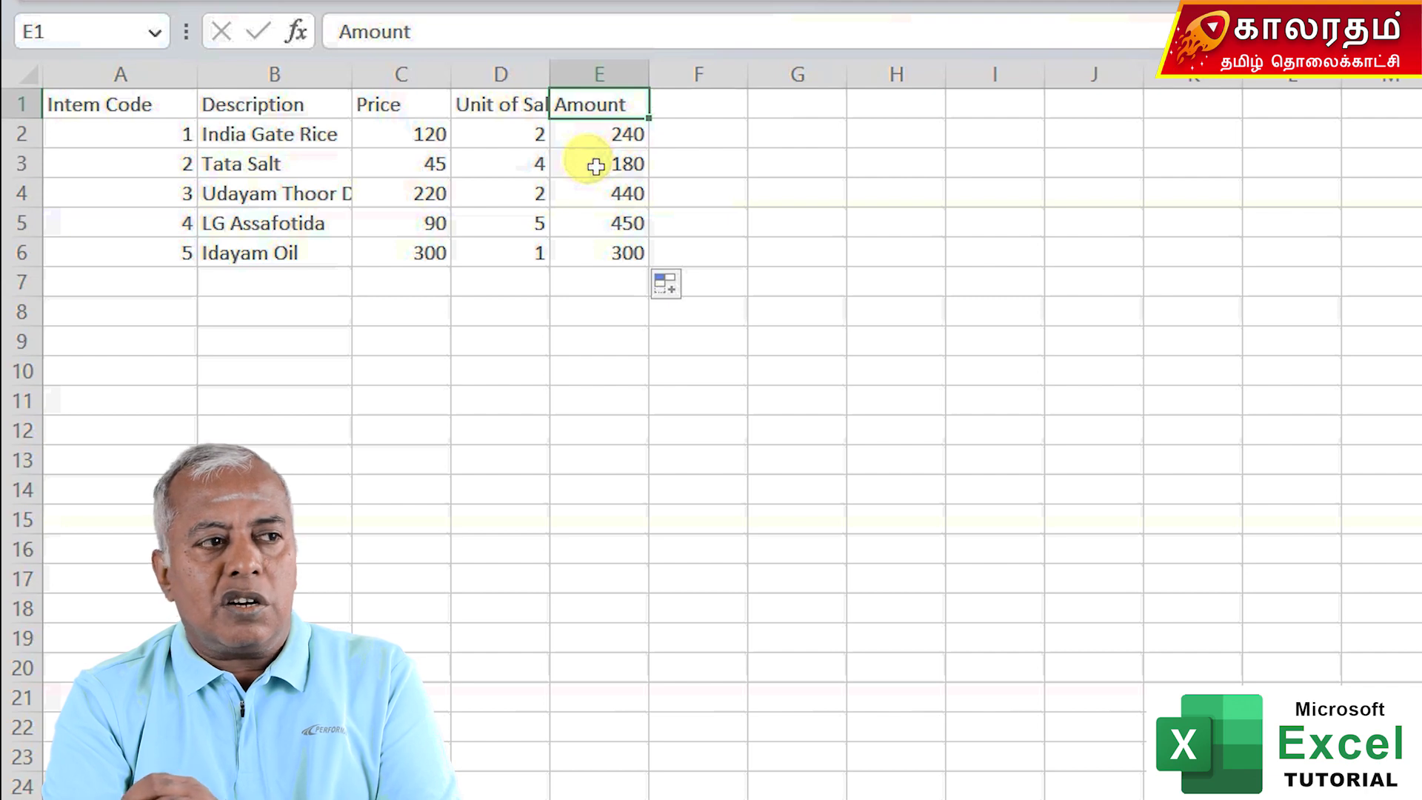
key("Down")
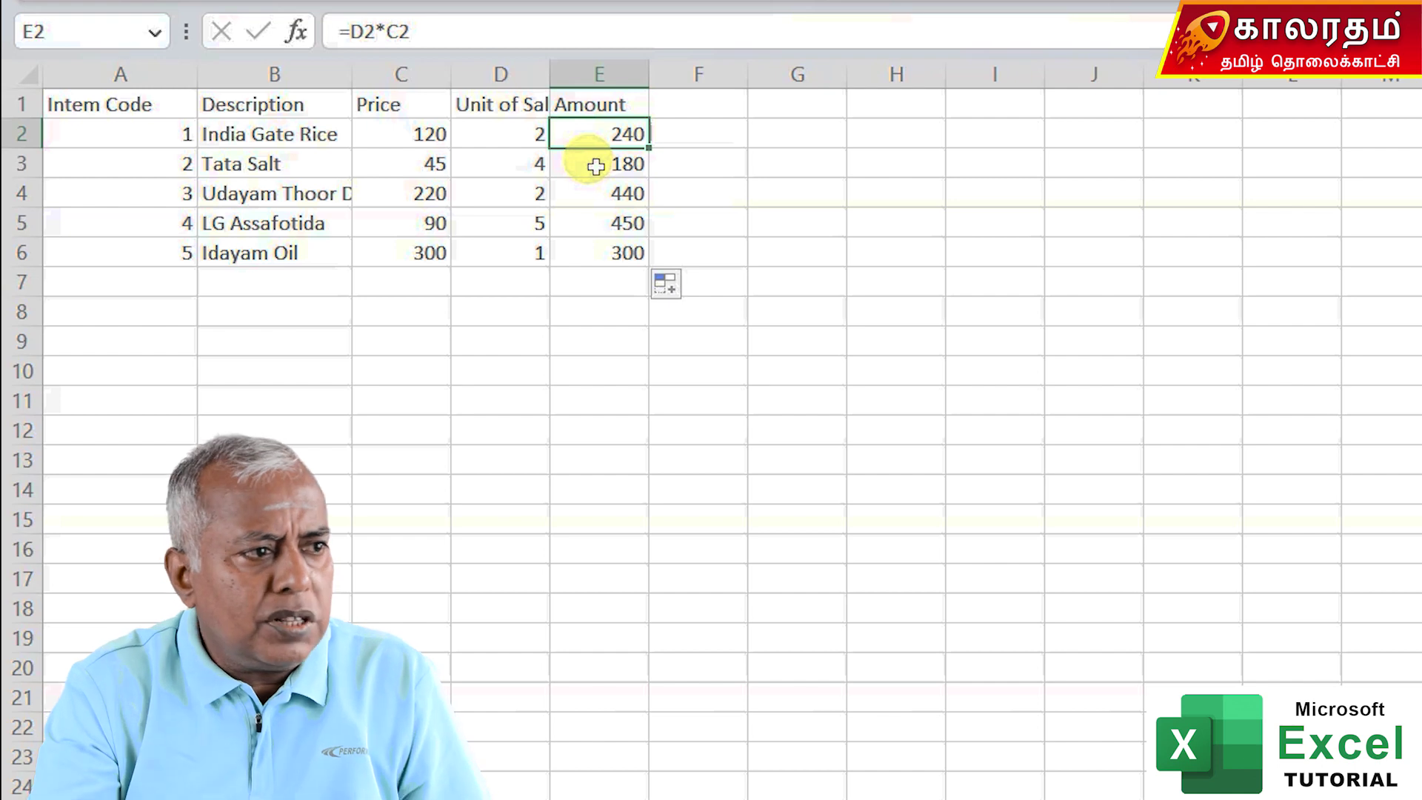
key("Up")
key("Right")
key("Left")
key("Left")
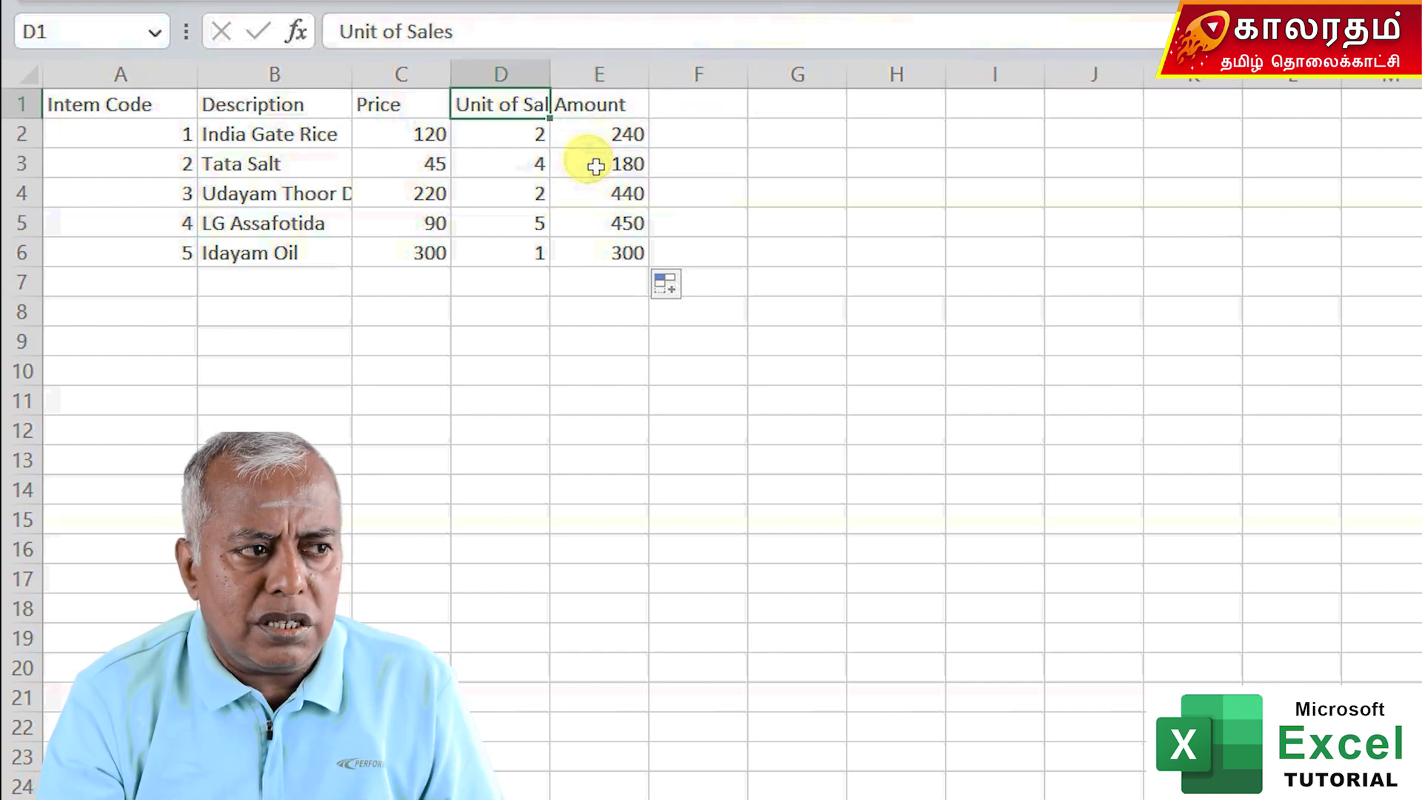
key("Right")
key("Down")
key("Down")
key("Down")
key("Down")
key("Down")
key("Down")
key("Left")
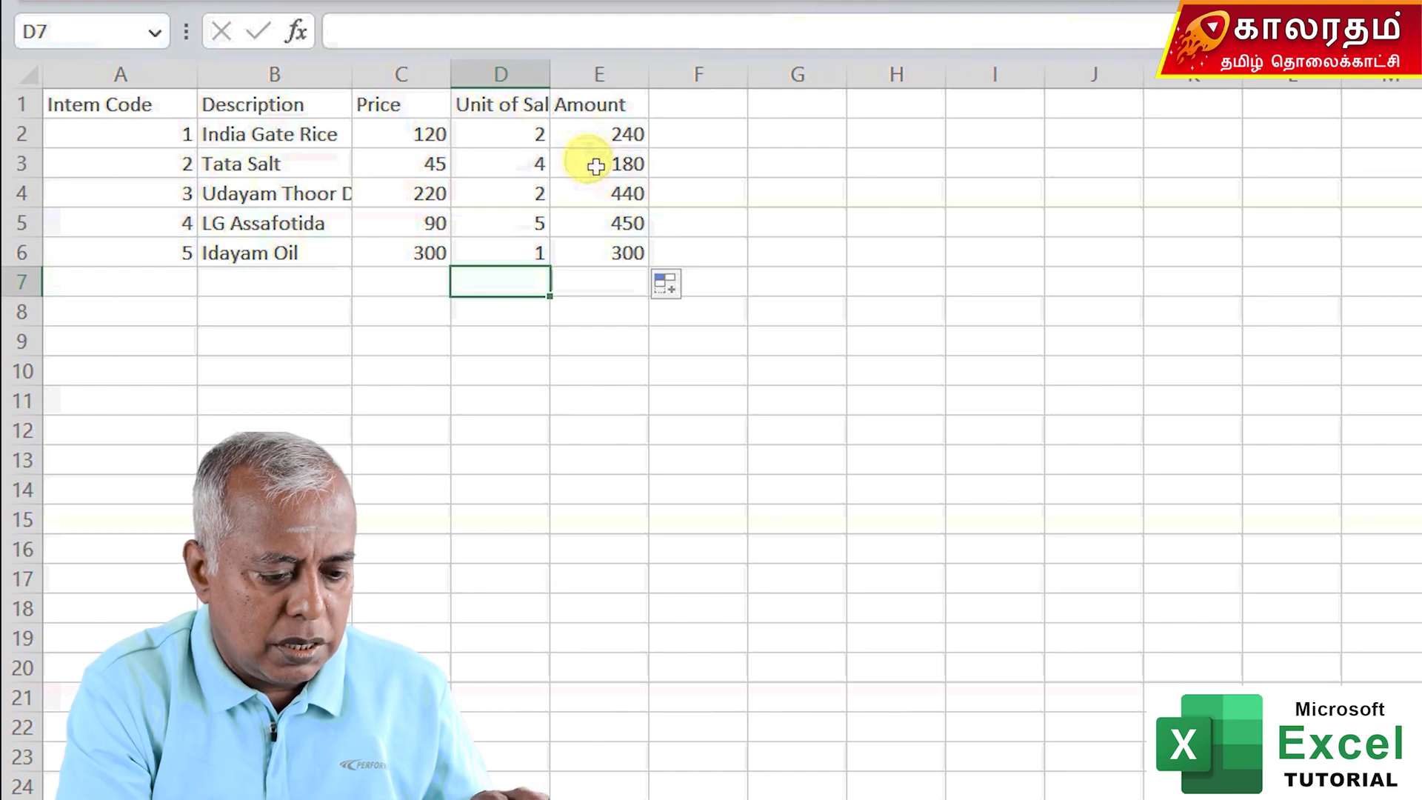
Step: Label D7 'Bill Amount' and enter =SUM(E2:E6) in E7, totalling 1610
type("Bill Amount")
key("Tab")
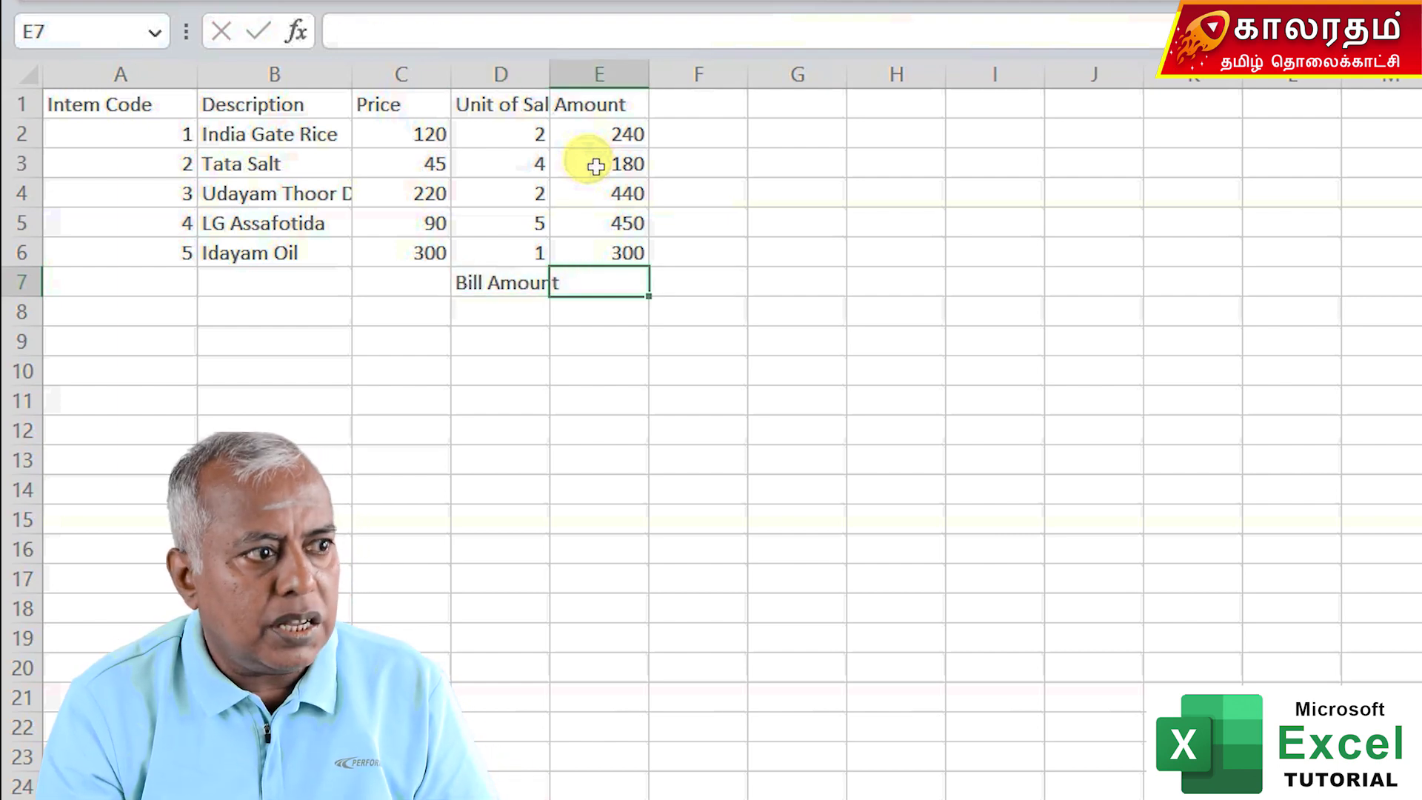
type("=")
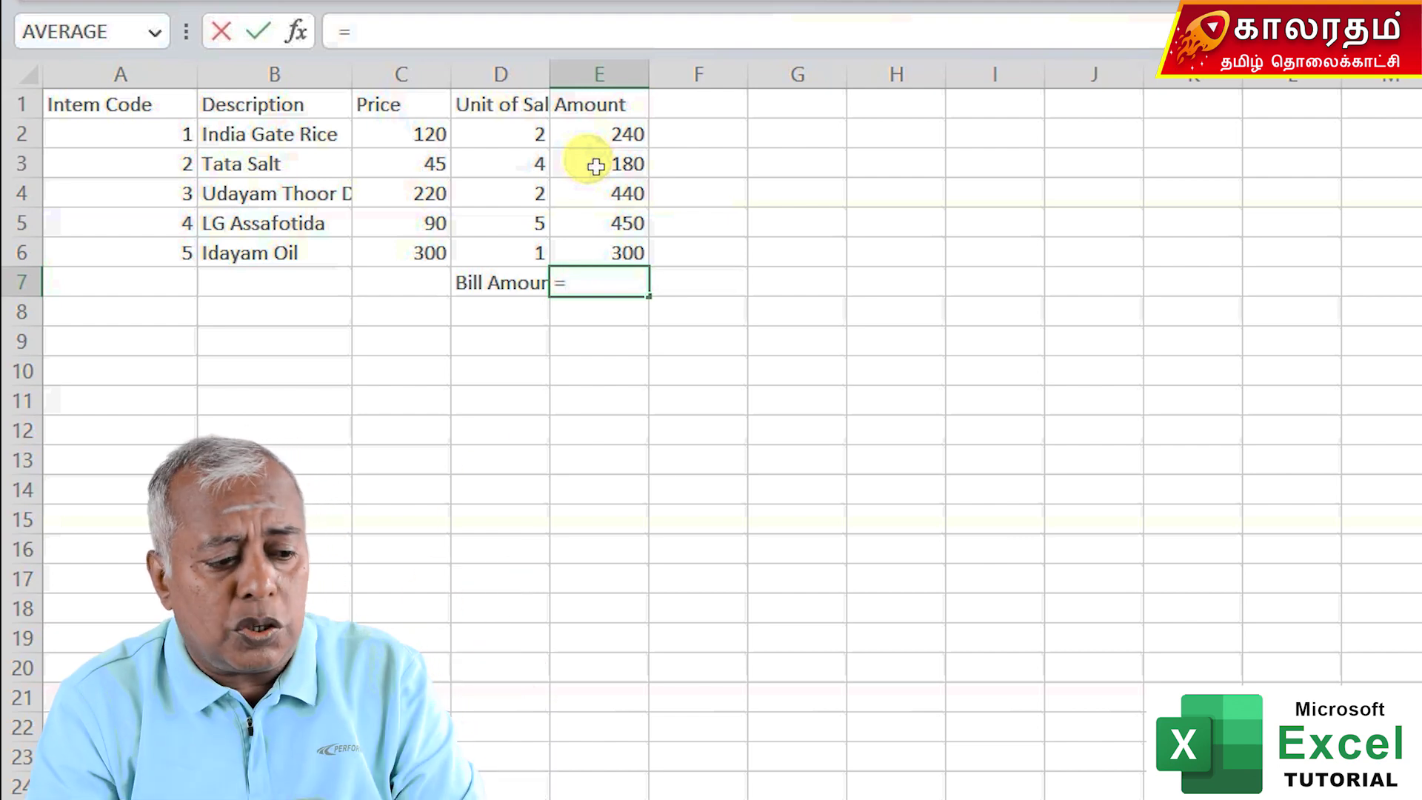
type("sum(")
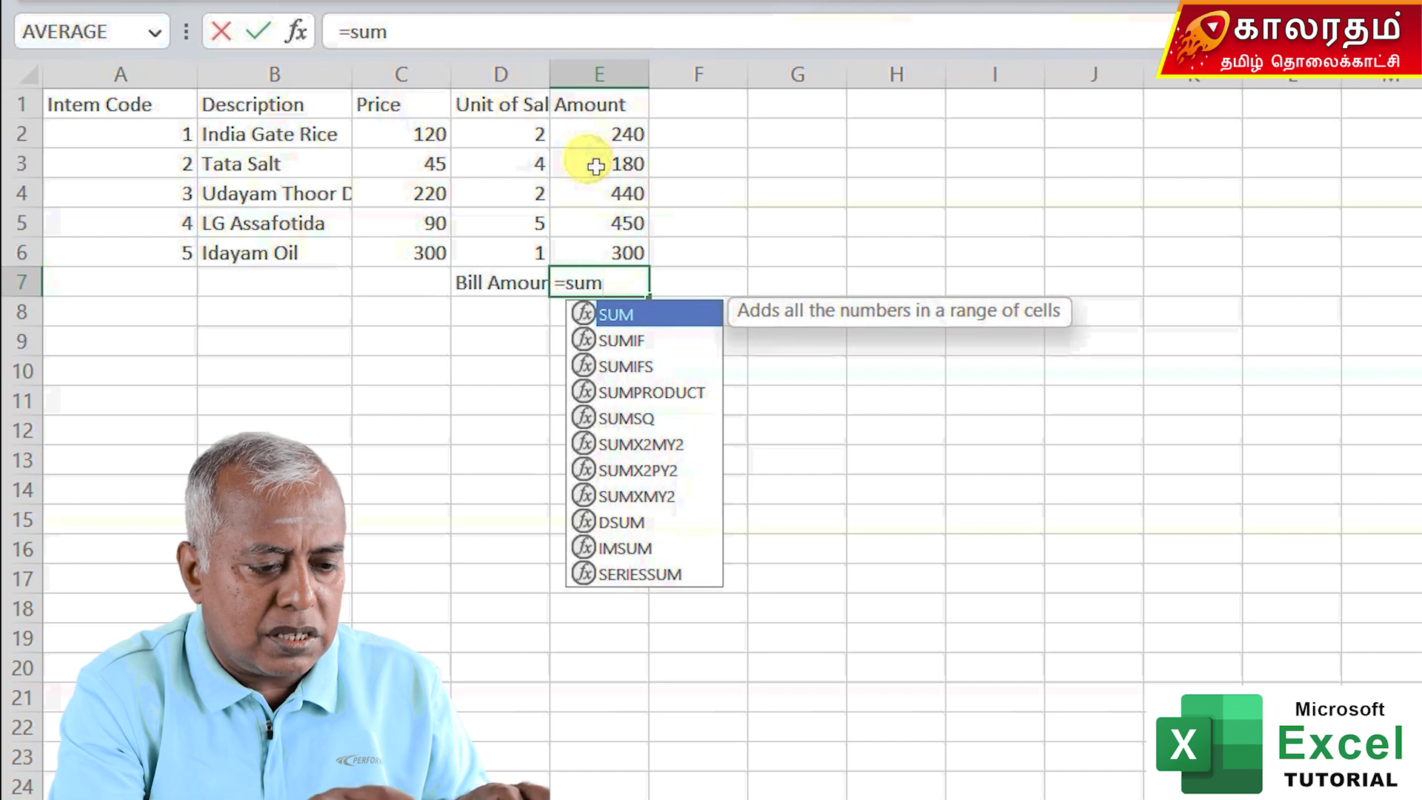
key("Up")
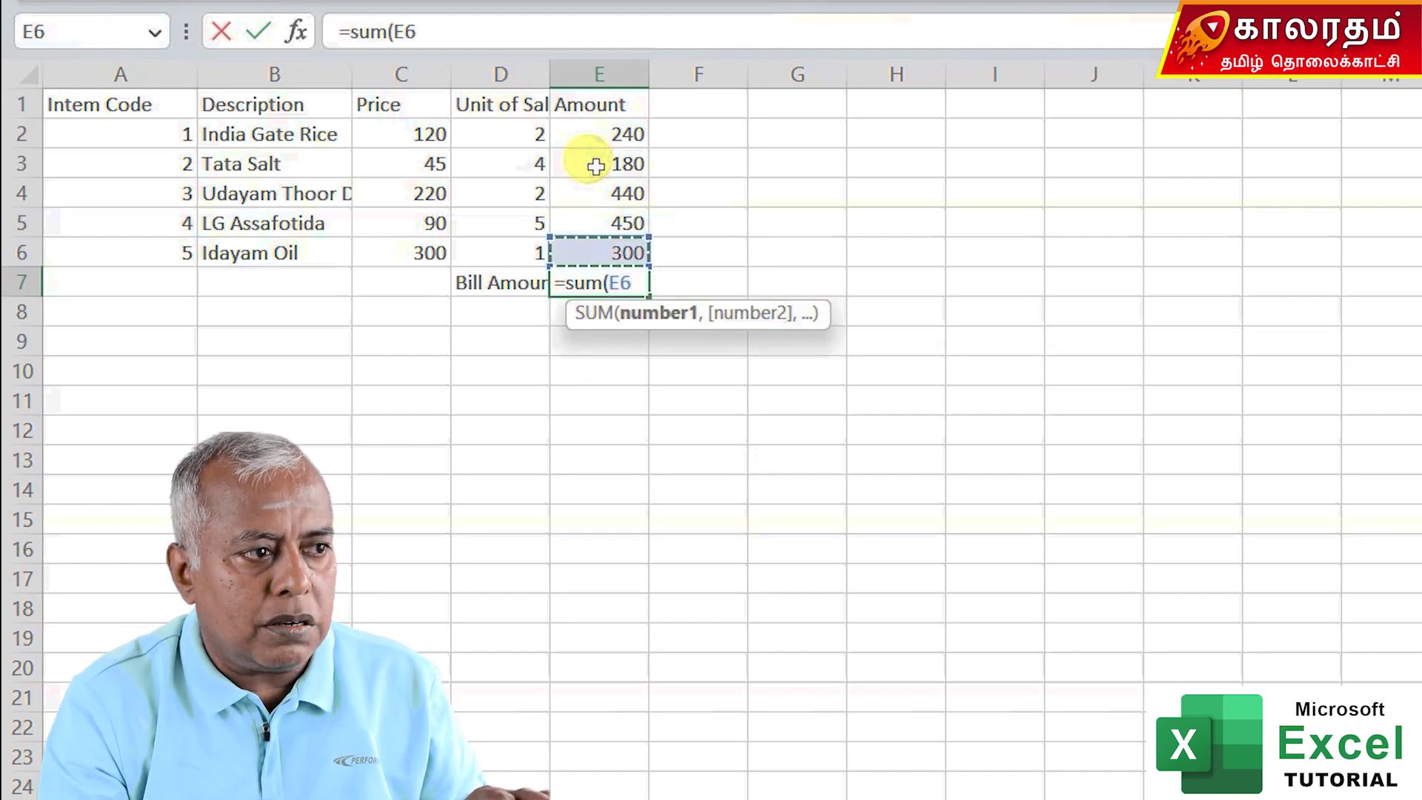
key("shift+Up")
key("shift+Up")
key("shift+Up")
key("shift+Up")
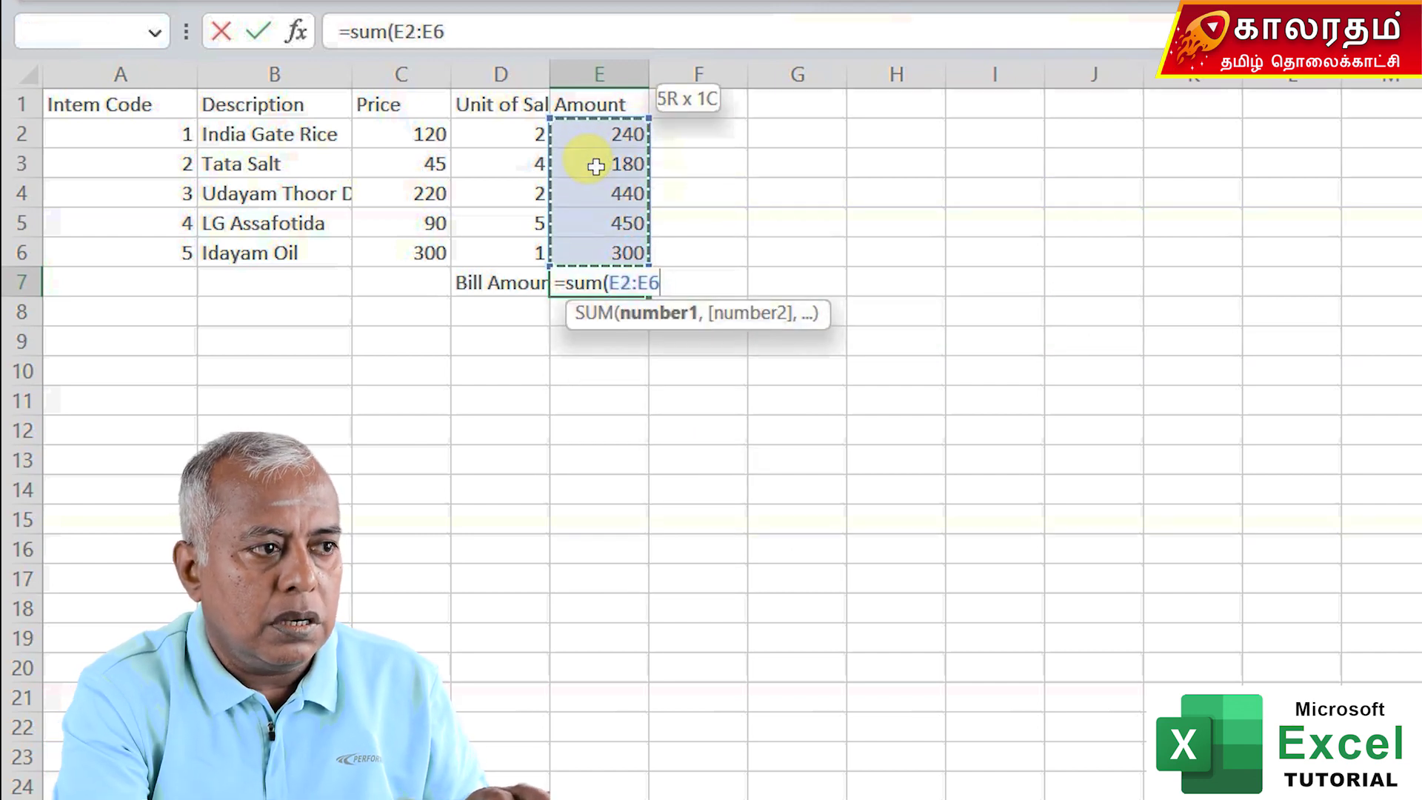
type(")")
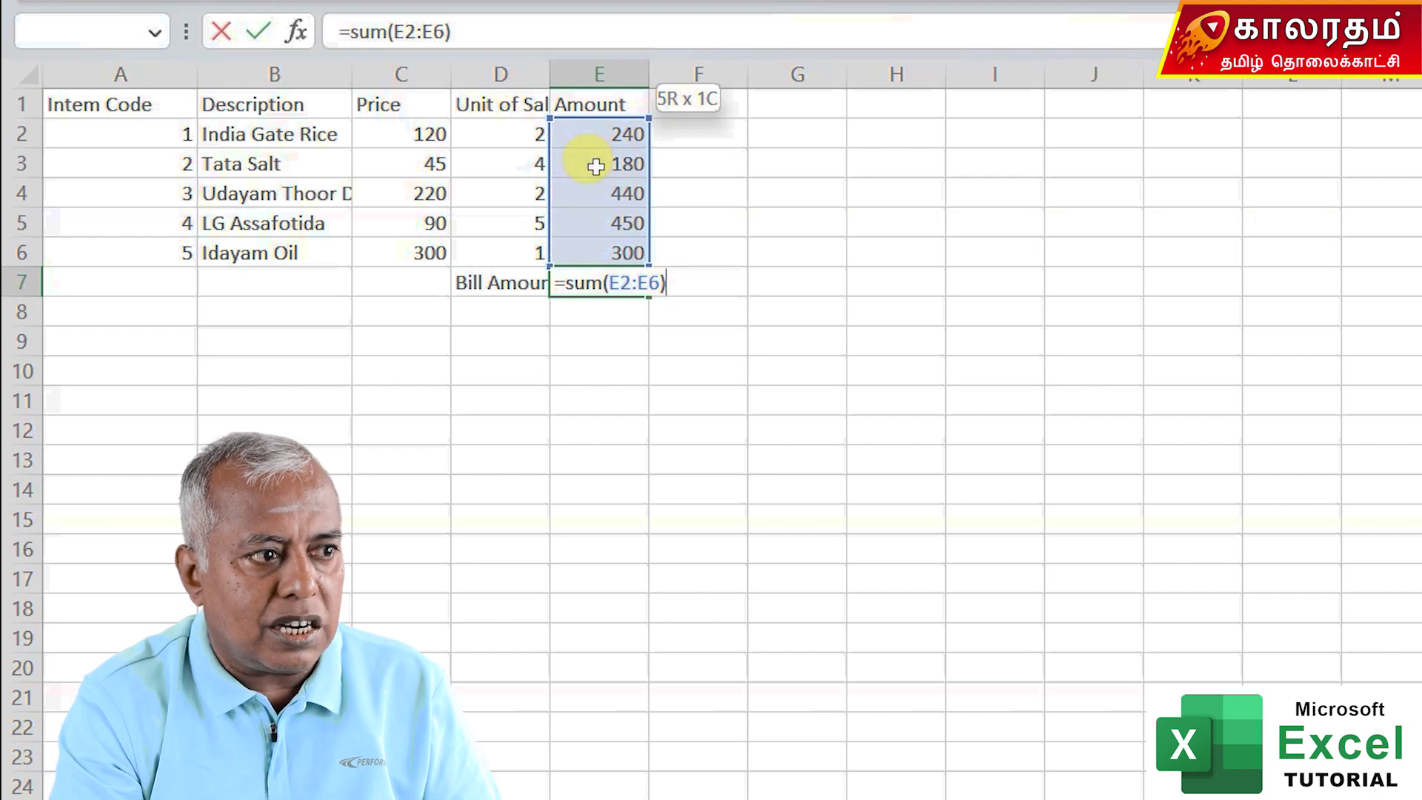
key("Return")
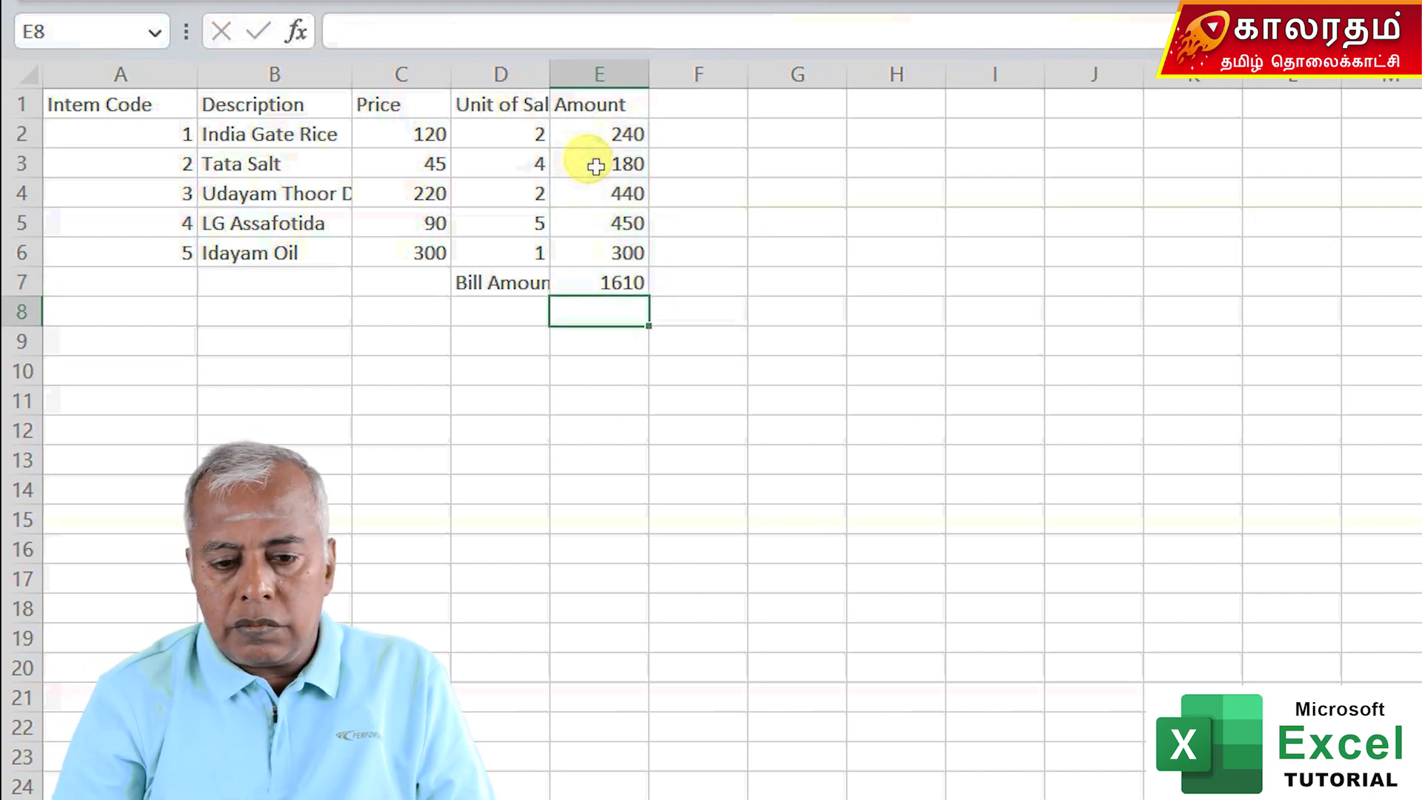
key("Up")
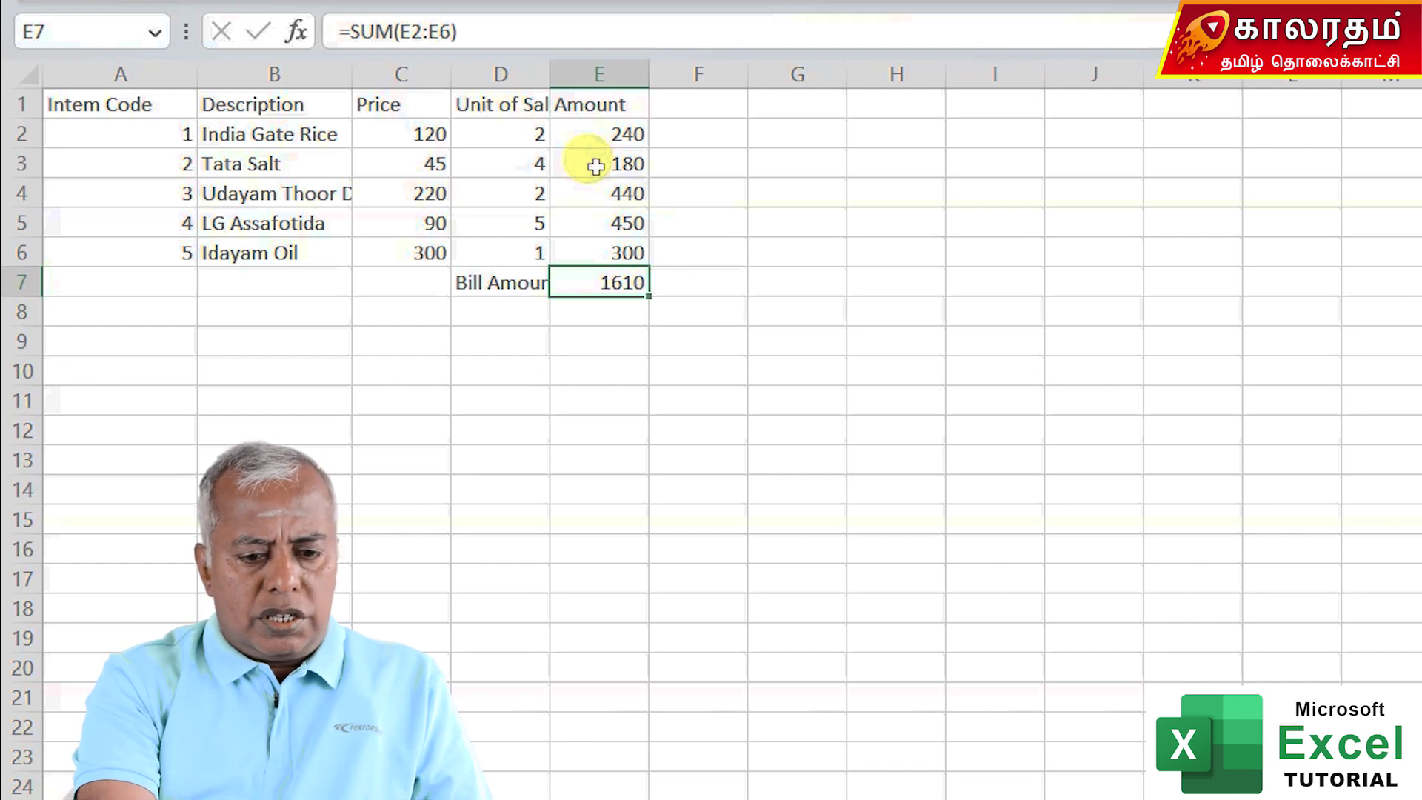
Step: Clear E7 and re-enter its Bill Amount total as =SUM(E2:E6)
key("Delete")
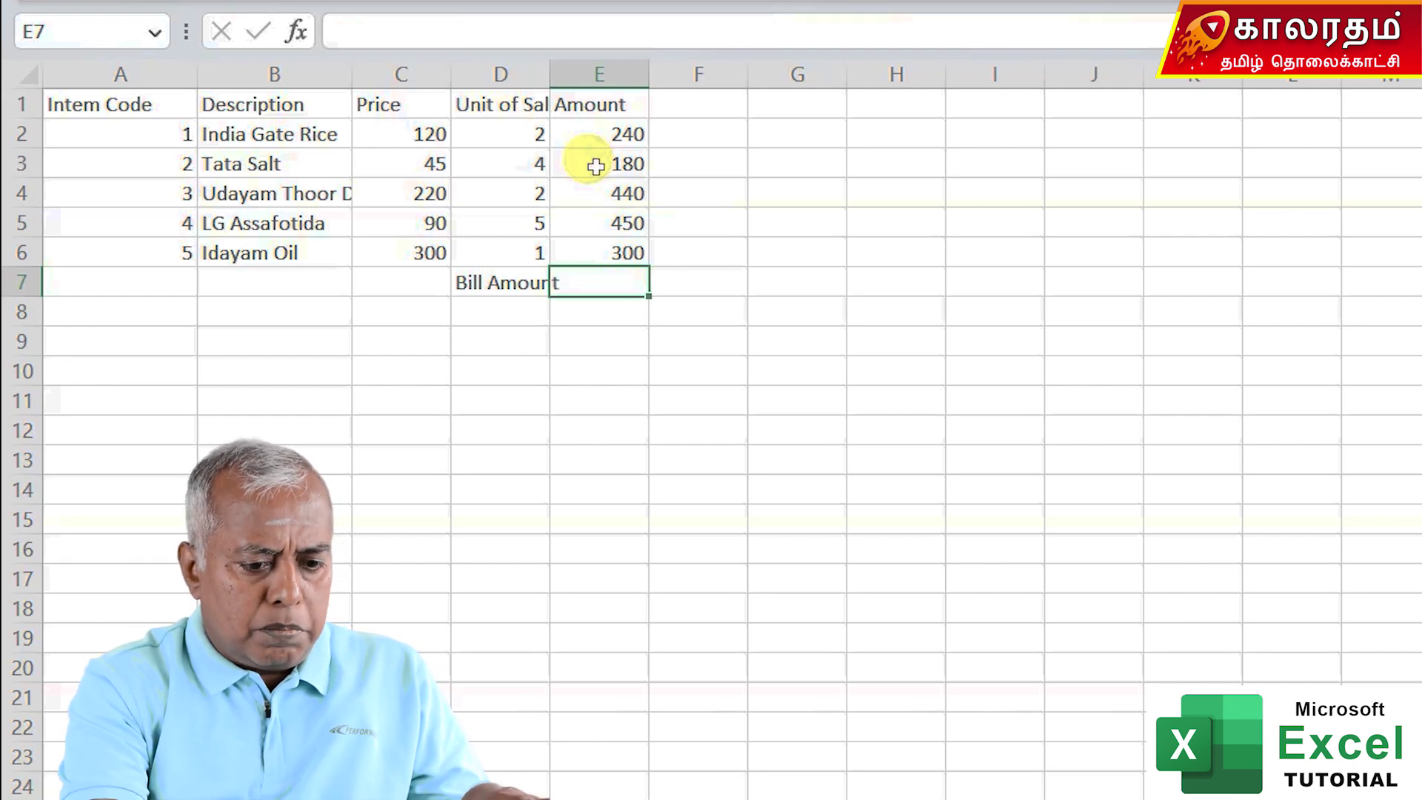
type("sum(")
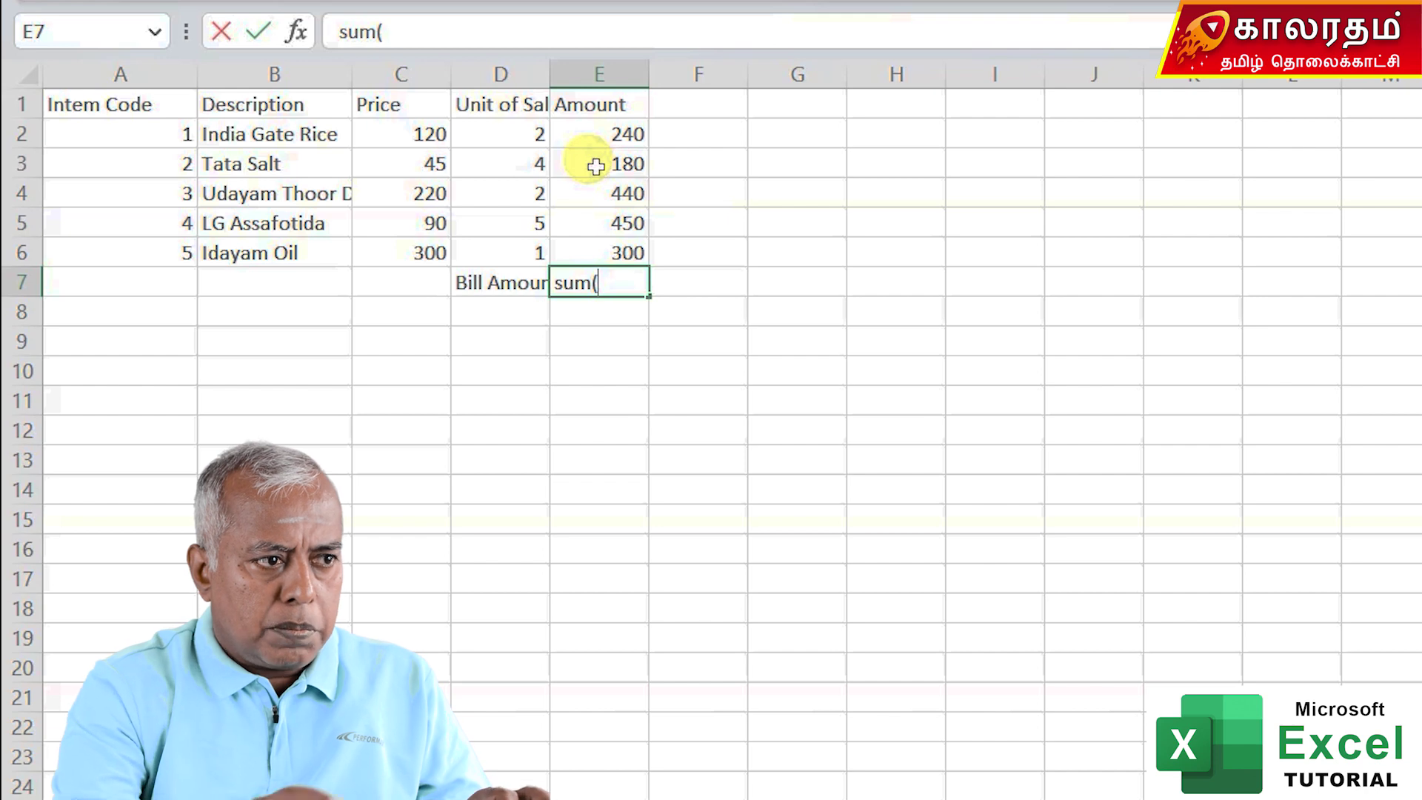
key("Up")
key("shift+Up")
key("shift+Up")
key("shift+Up")
key("shift+Up")
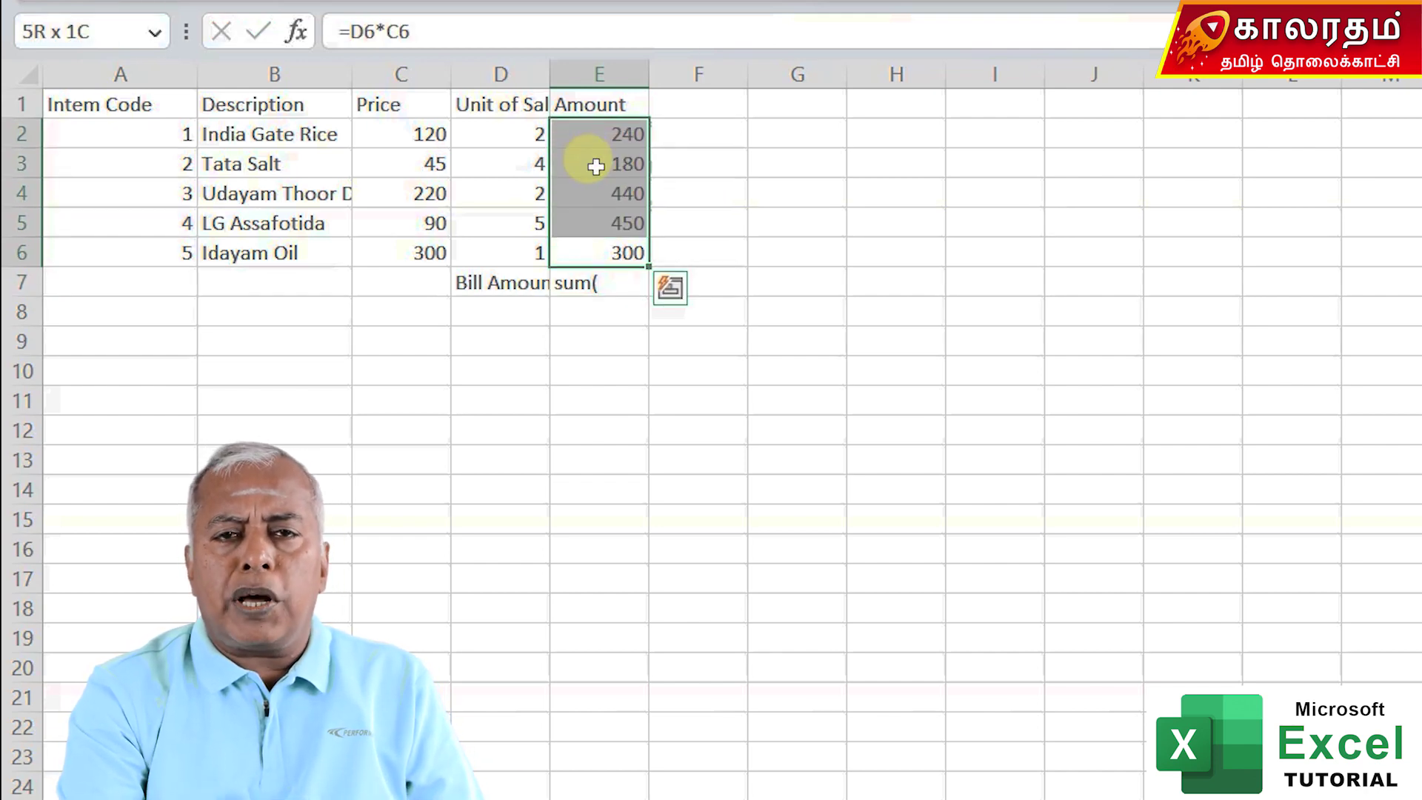
type(")")
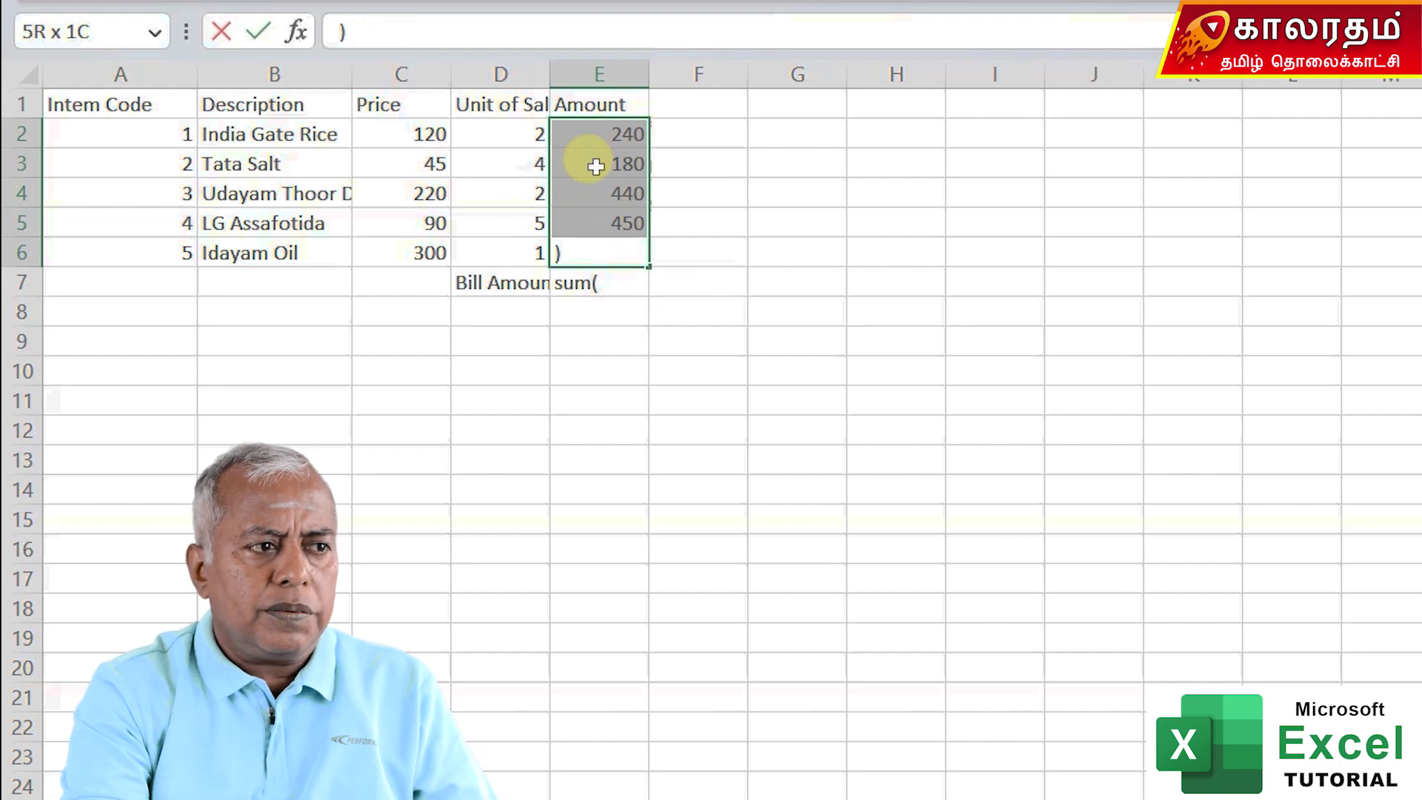
key("Return")
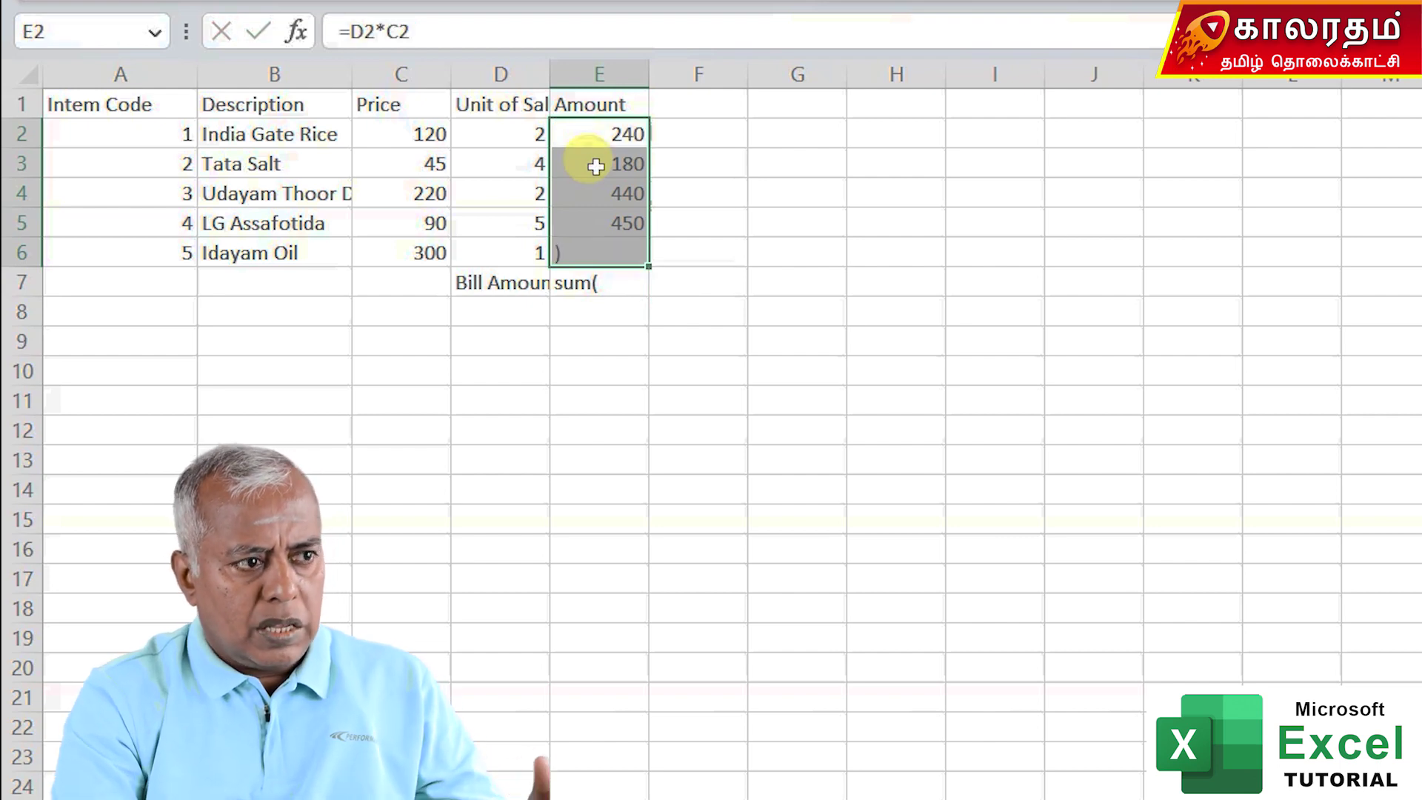
key("Down")
key("Down")
key("Down")
key("Down")
key("Down")
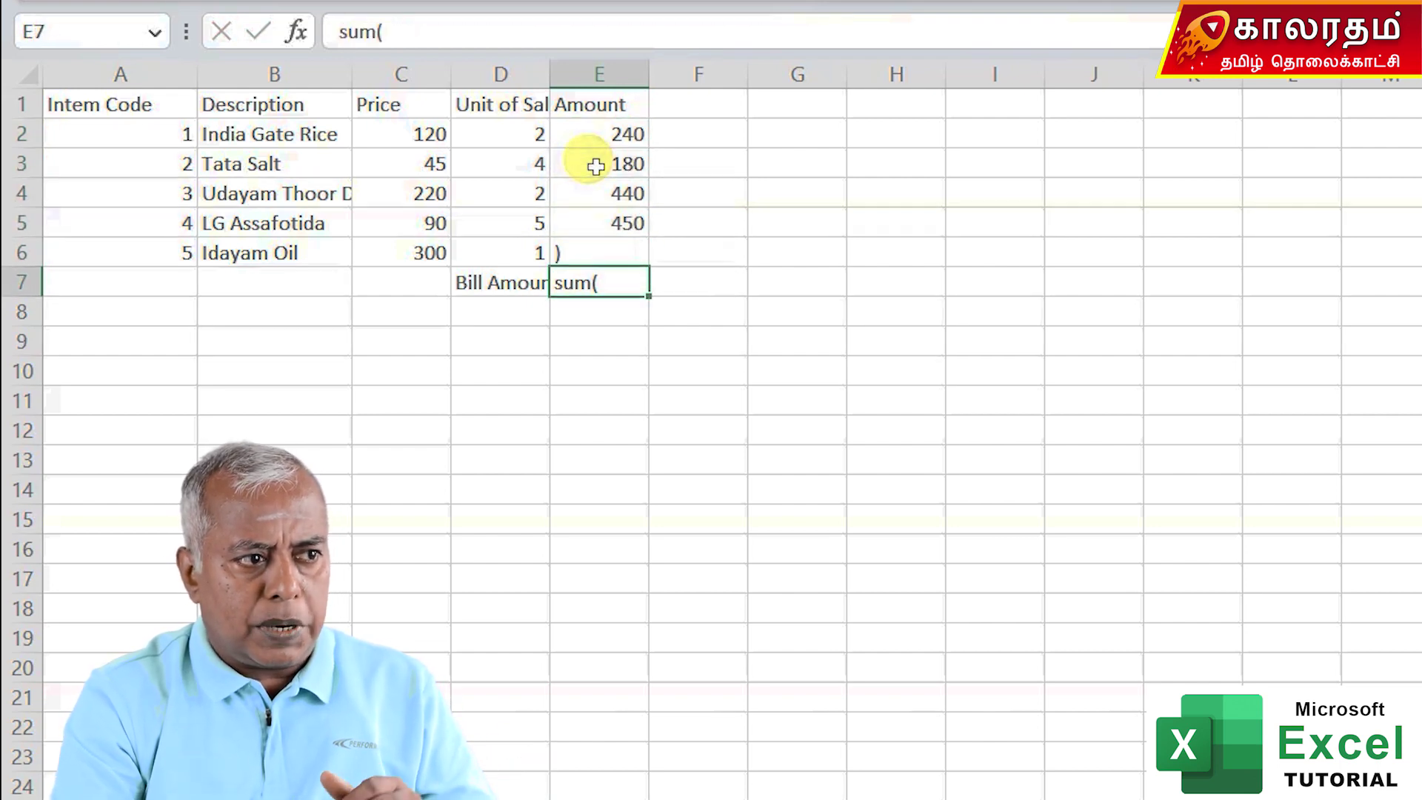
type("=su")
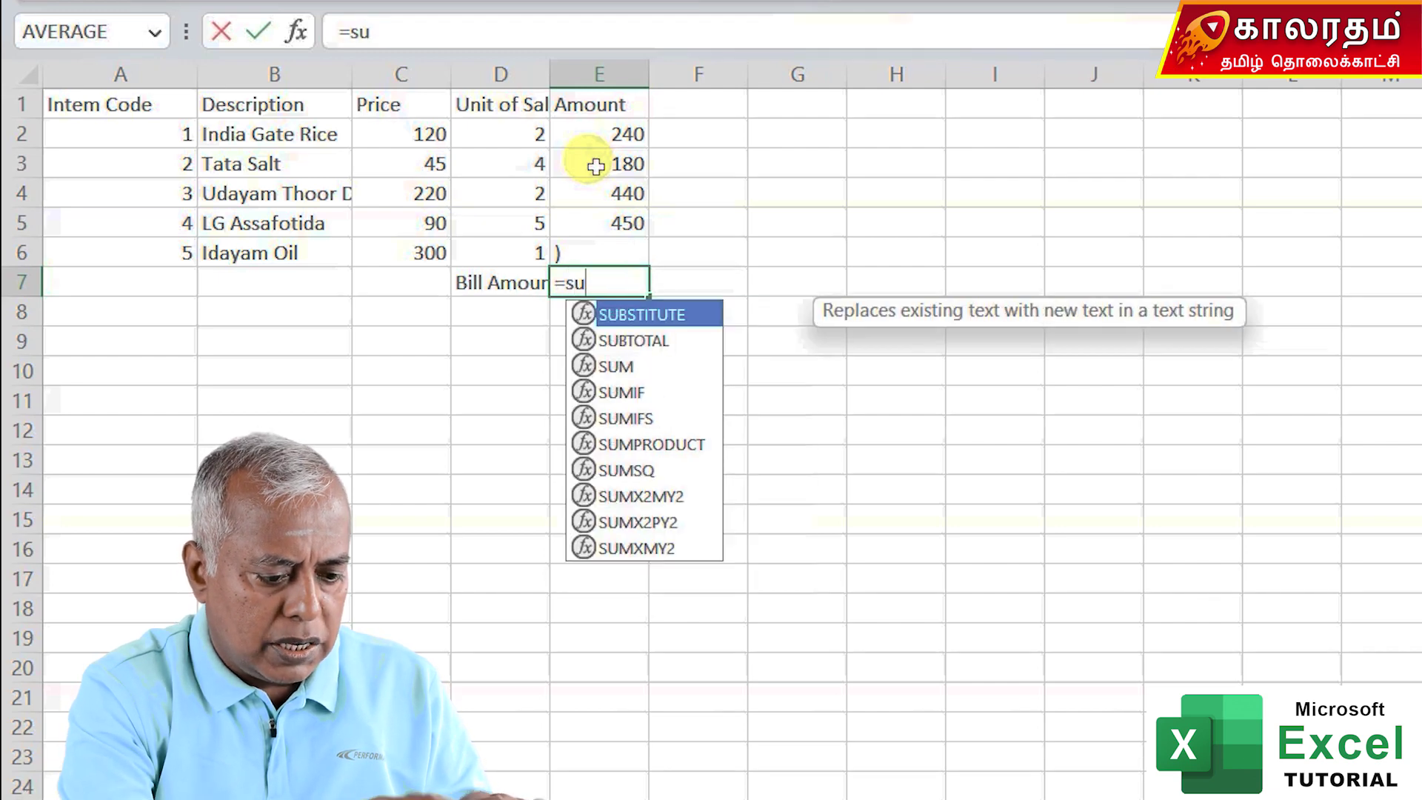
type("m(")
key("Up")
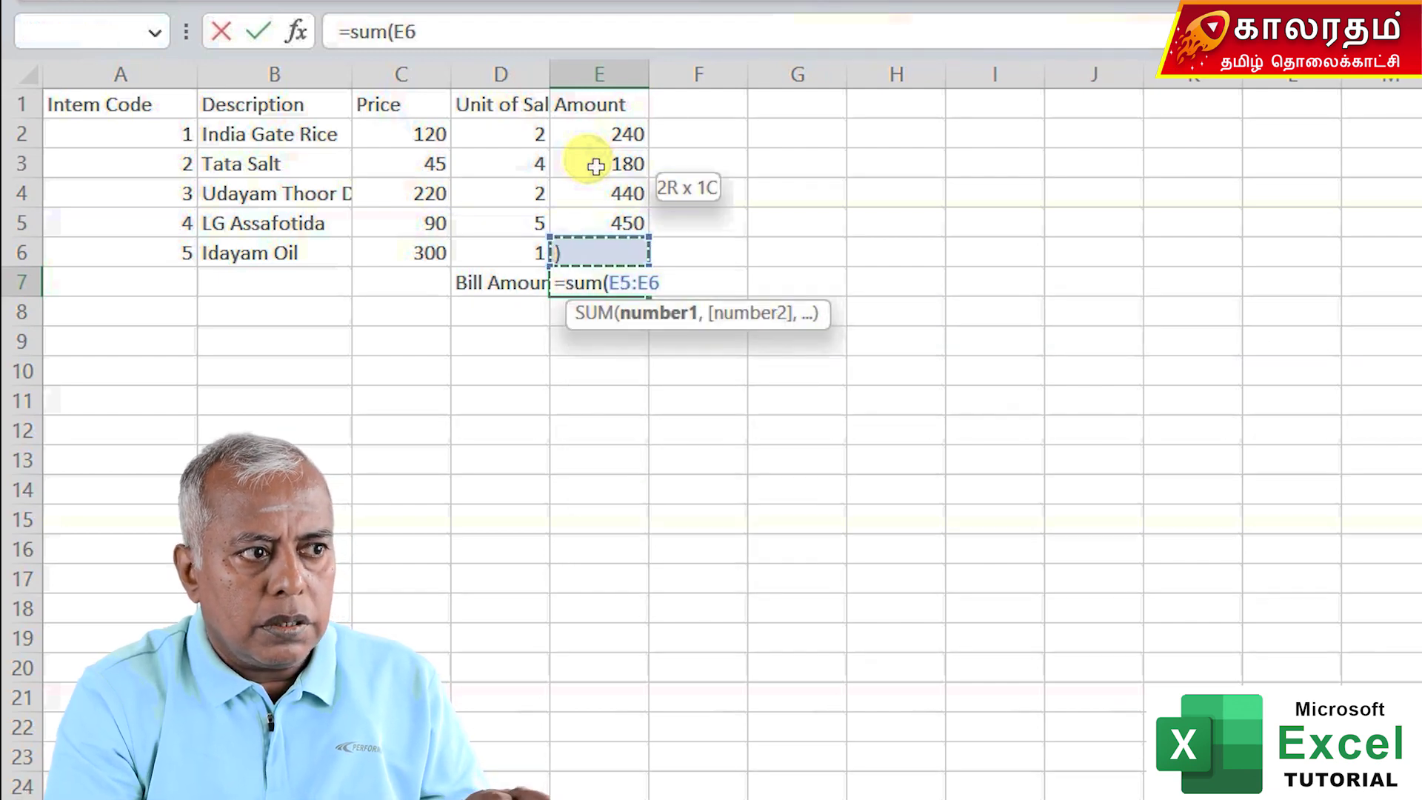
key("shift+Up")
key("shift+Up")
key("shift+Up")
key("shift+Up")
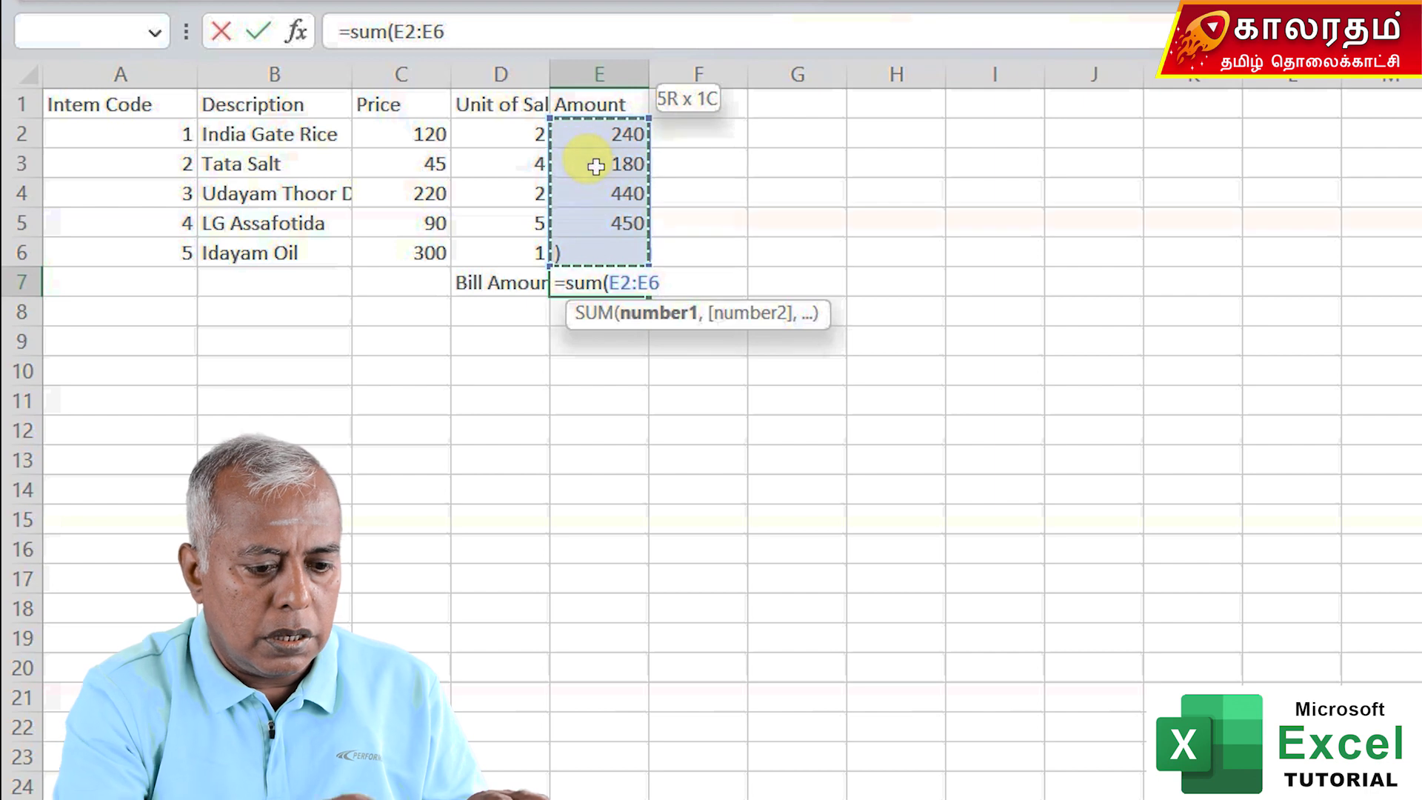
key("Return")
Step: Copy E5's Amount formula into E6 to restore Idayam Oil's 300
key("Up")
key("Up")
key("Up")
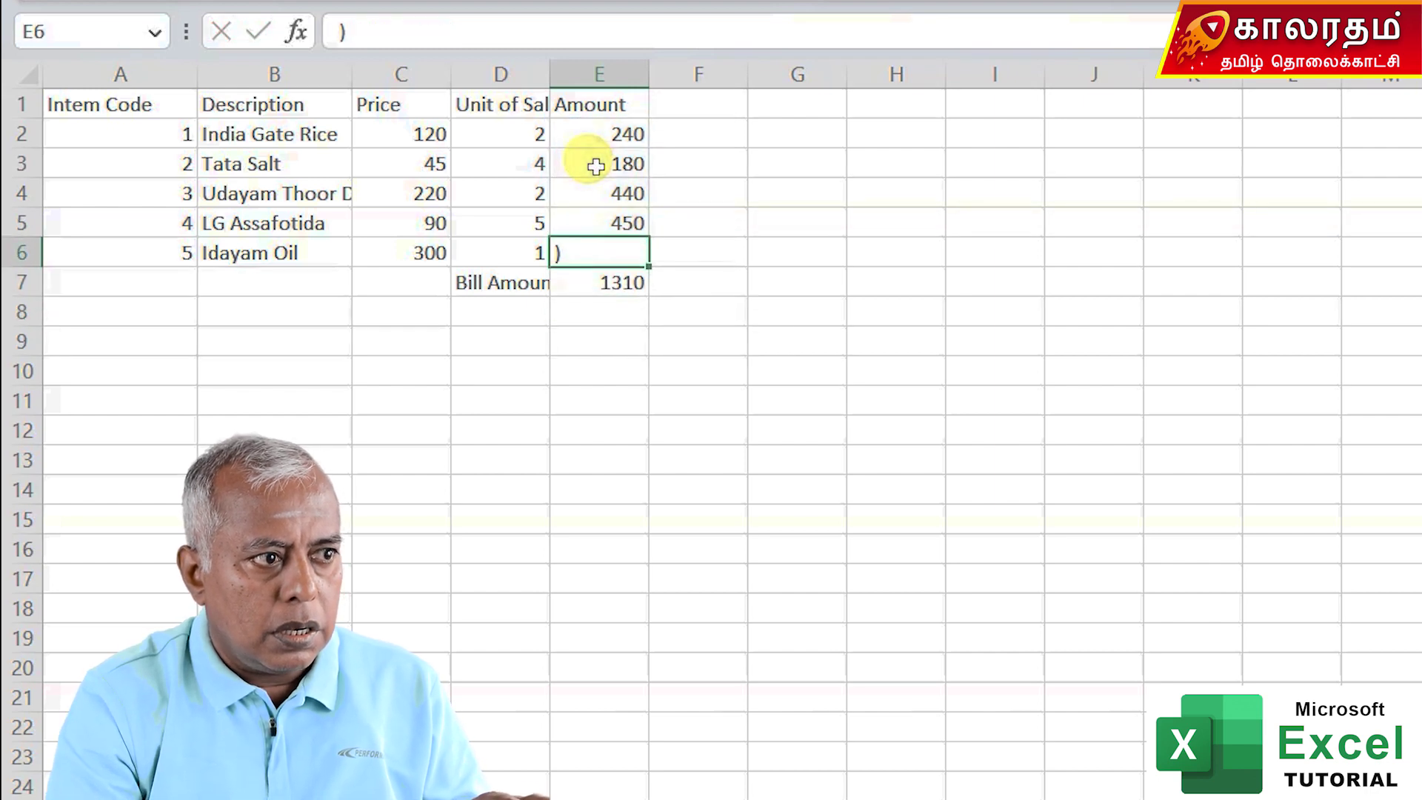
key("ctrl+c")
key("Down")
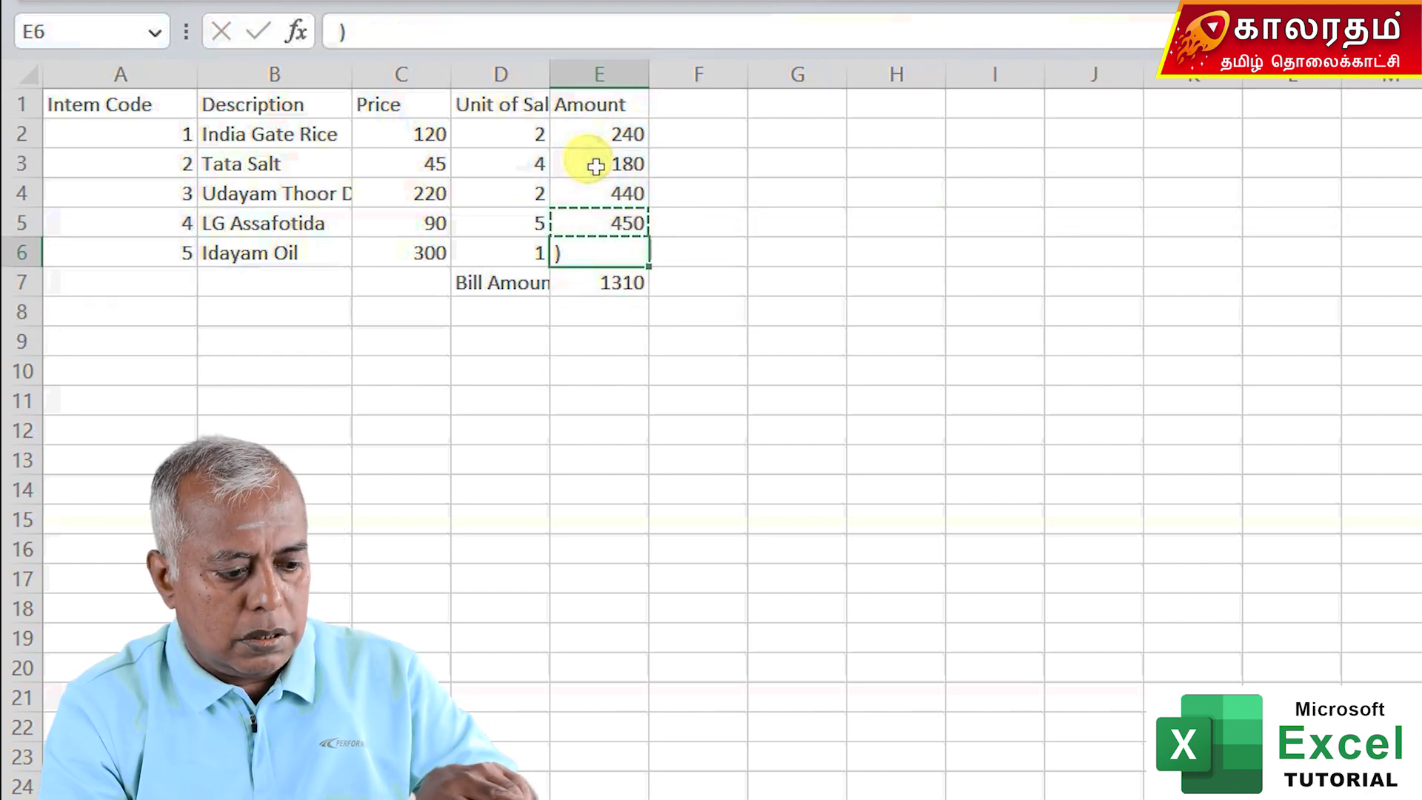
key("ctrl+v")
key("Down")
key("Down")
key("Up")
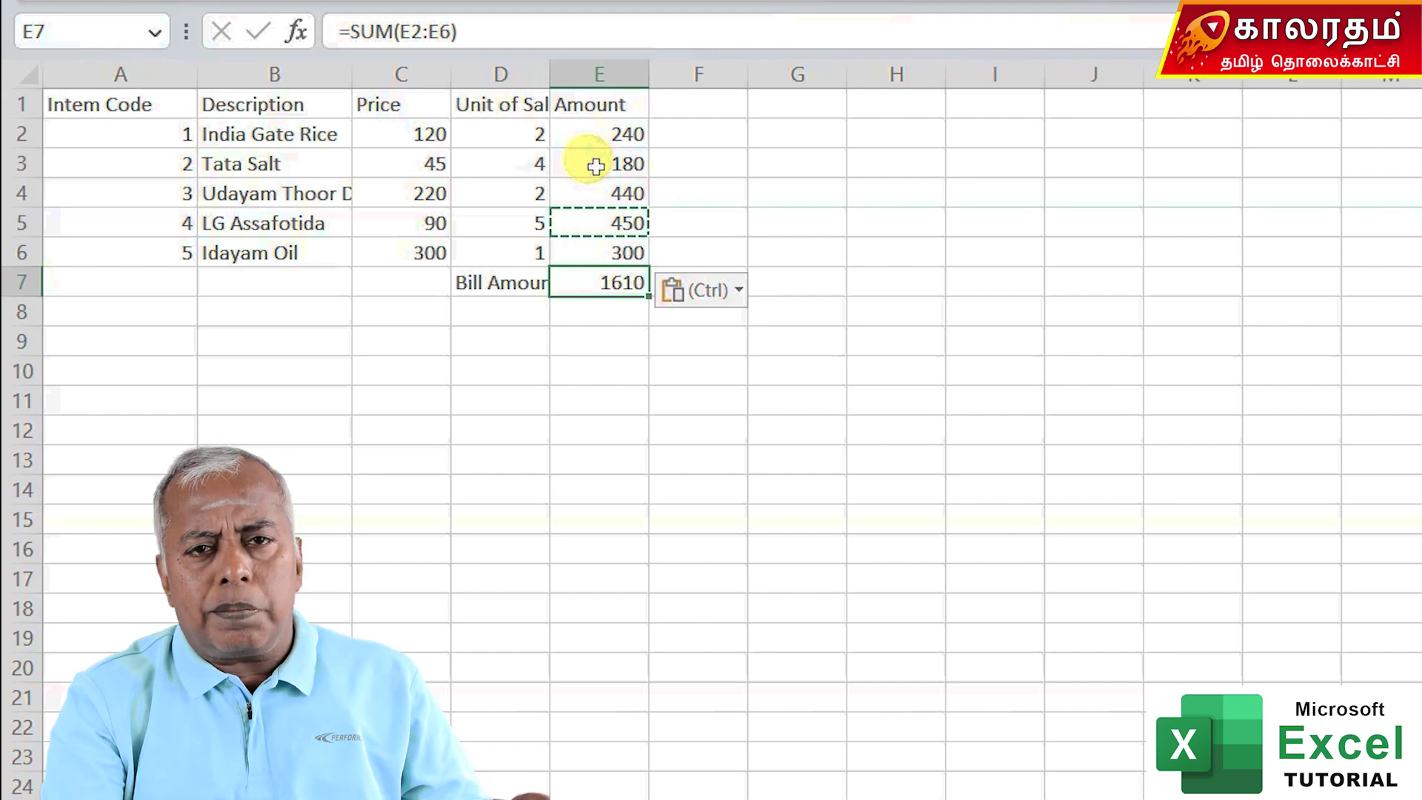
key("Down")
key("Up")
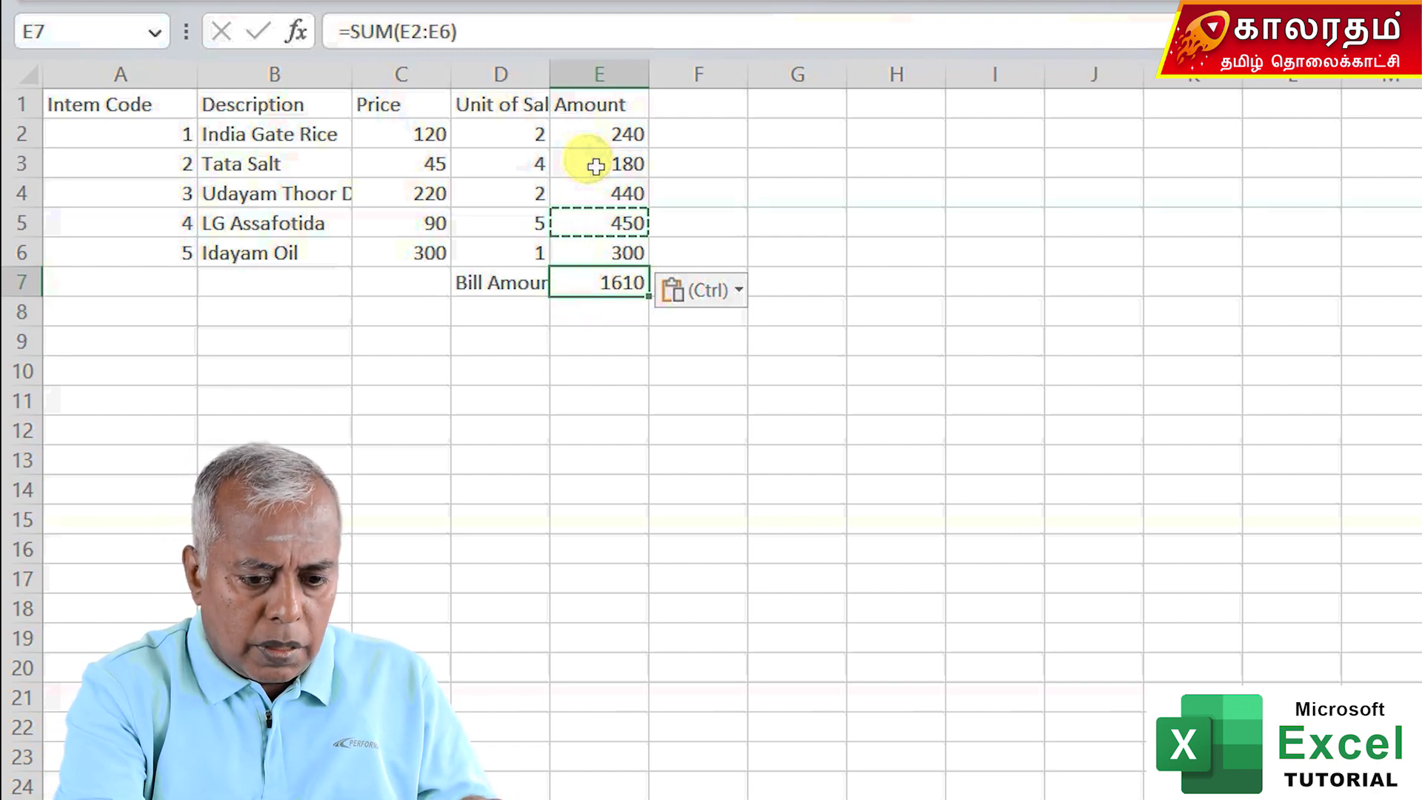
type("=sum(")
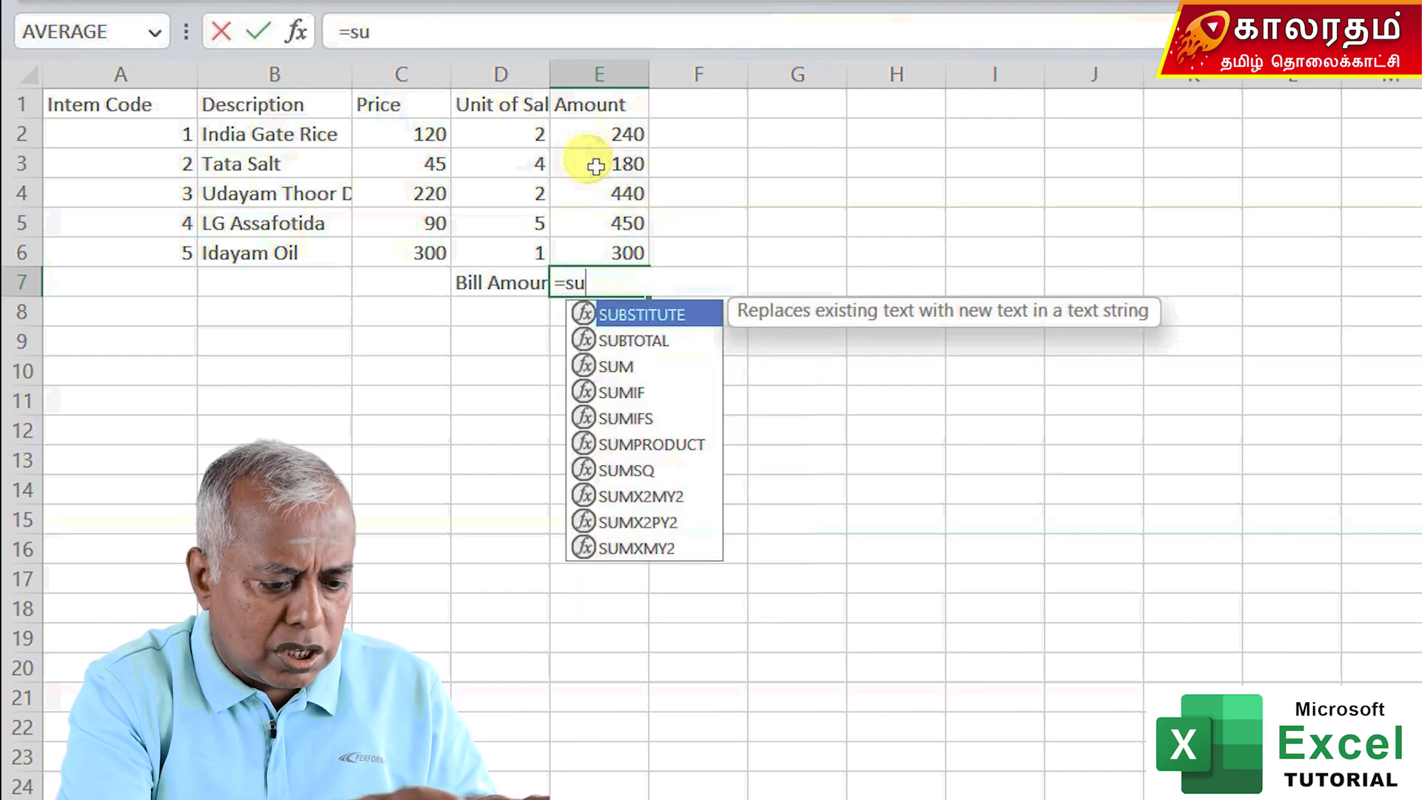
key("Up")
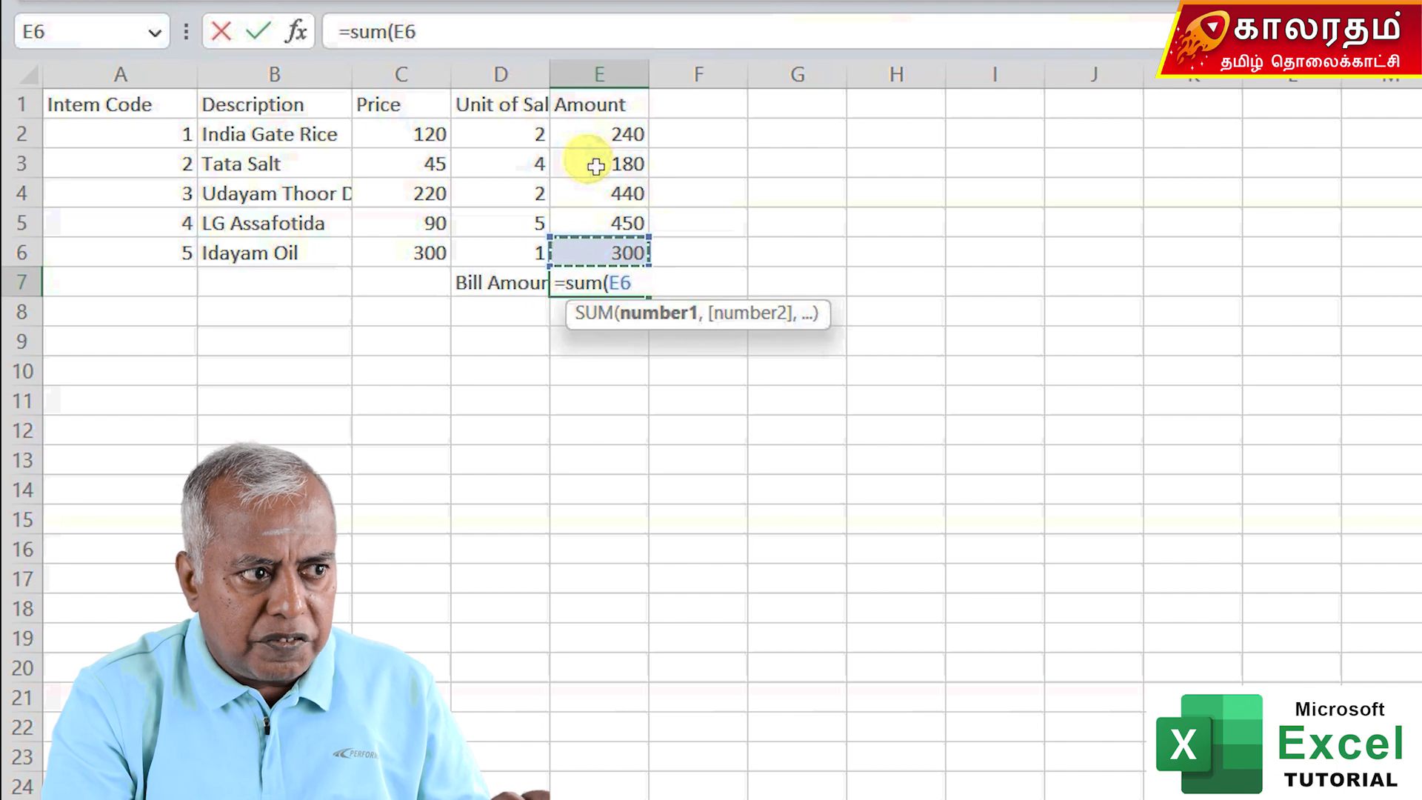
key("shift+Up")
key("shift+Up")
key("shift+Up")
key("shift+Up")
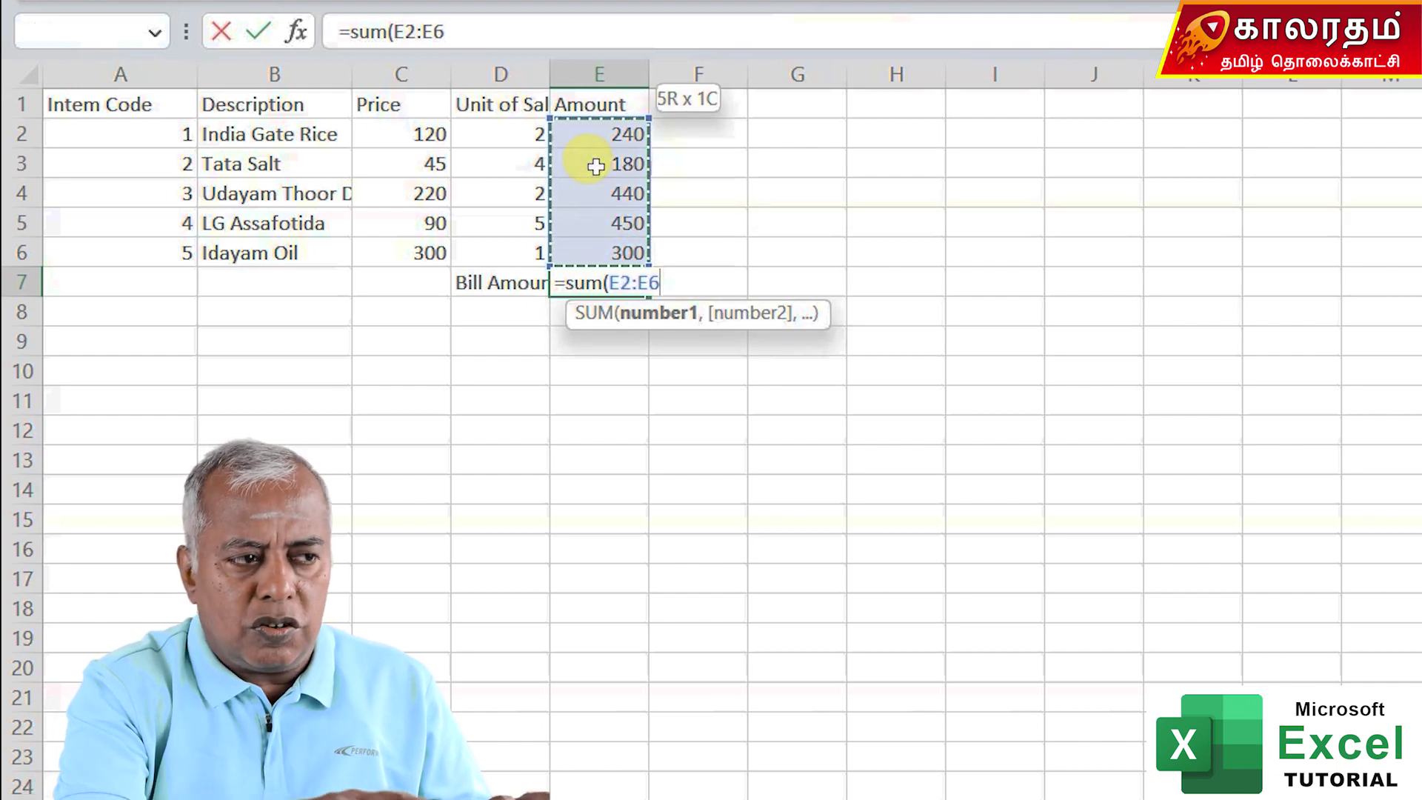
type(")")
key("Return")
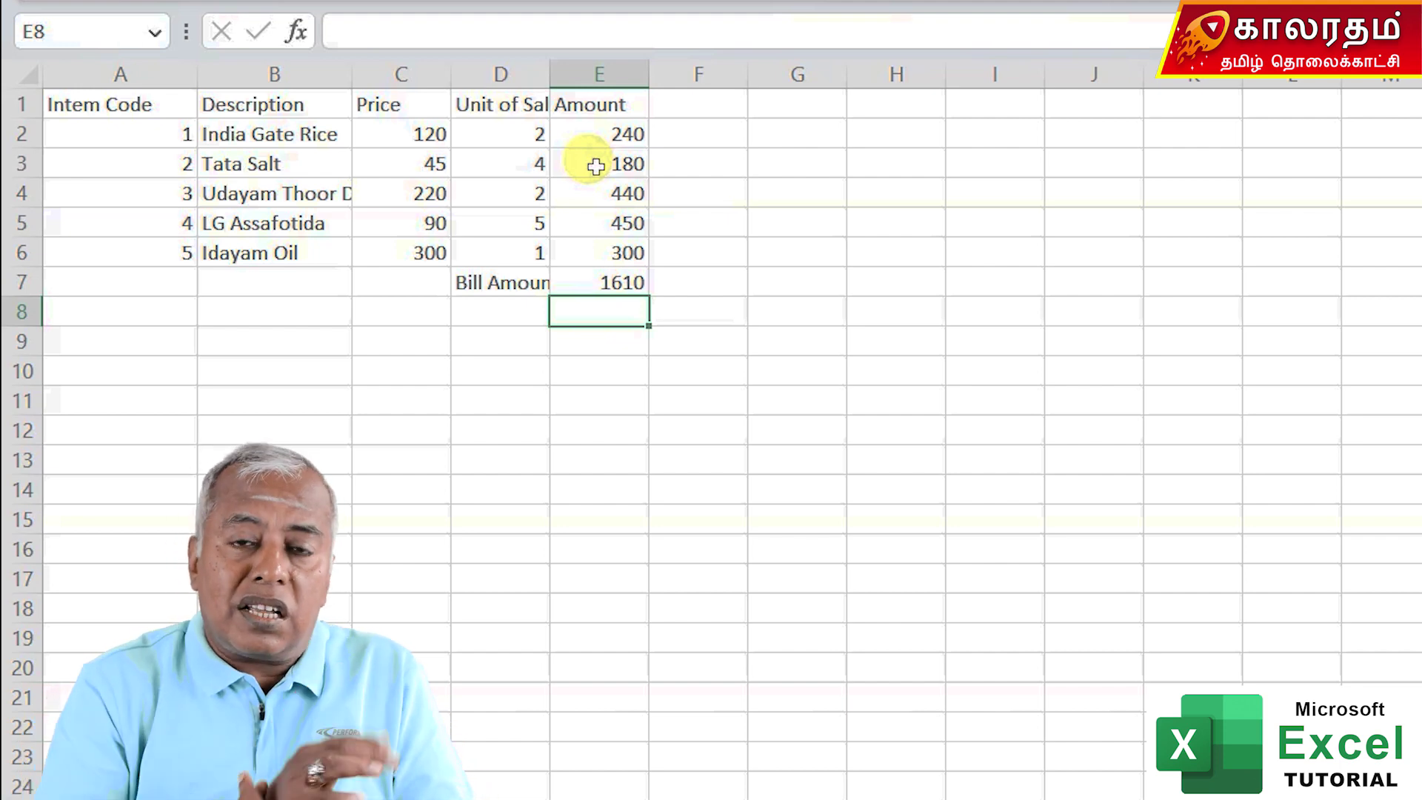
key("Up")
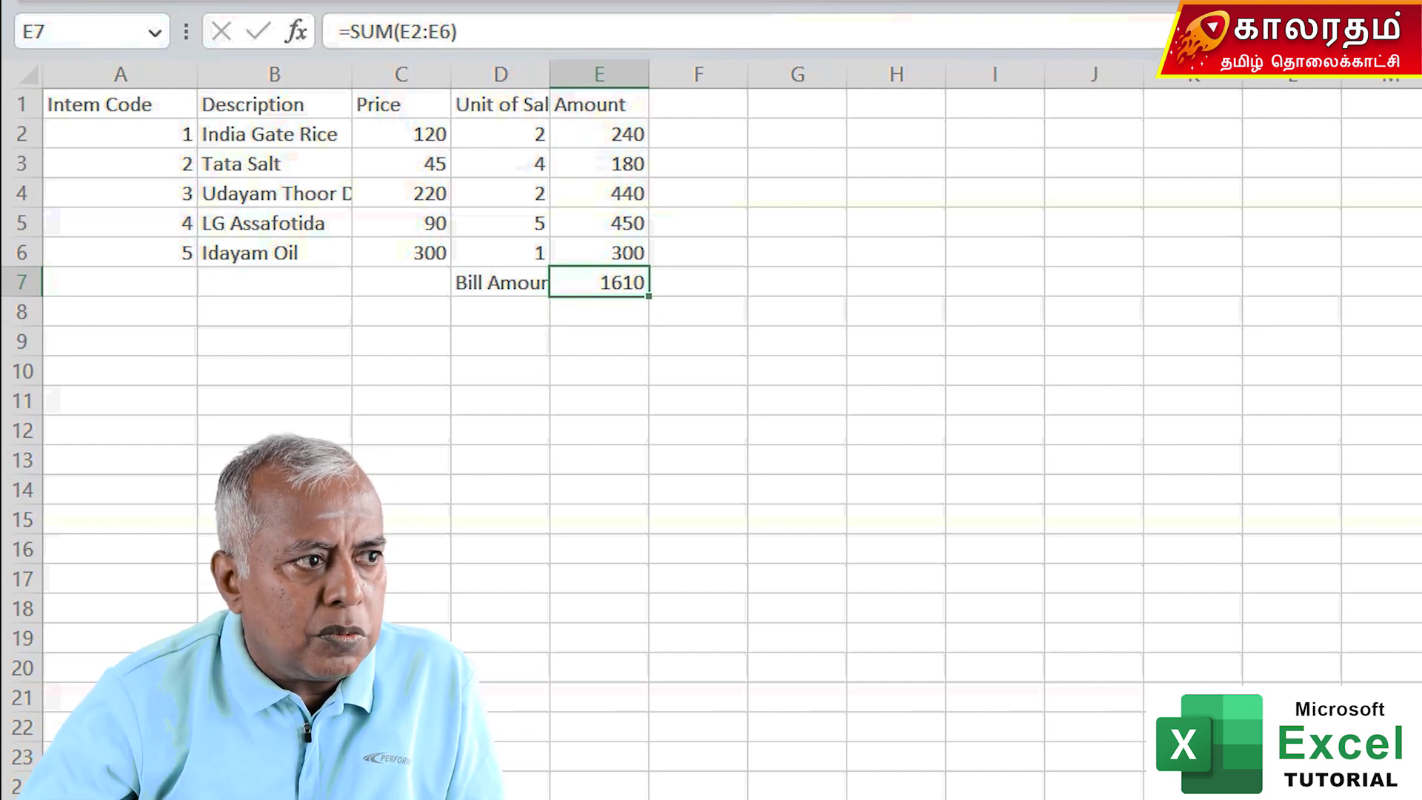
left_click_drag(579, 30, 328, 33)
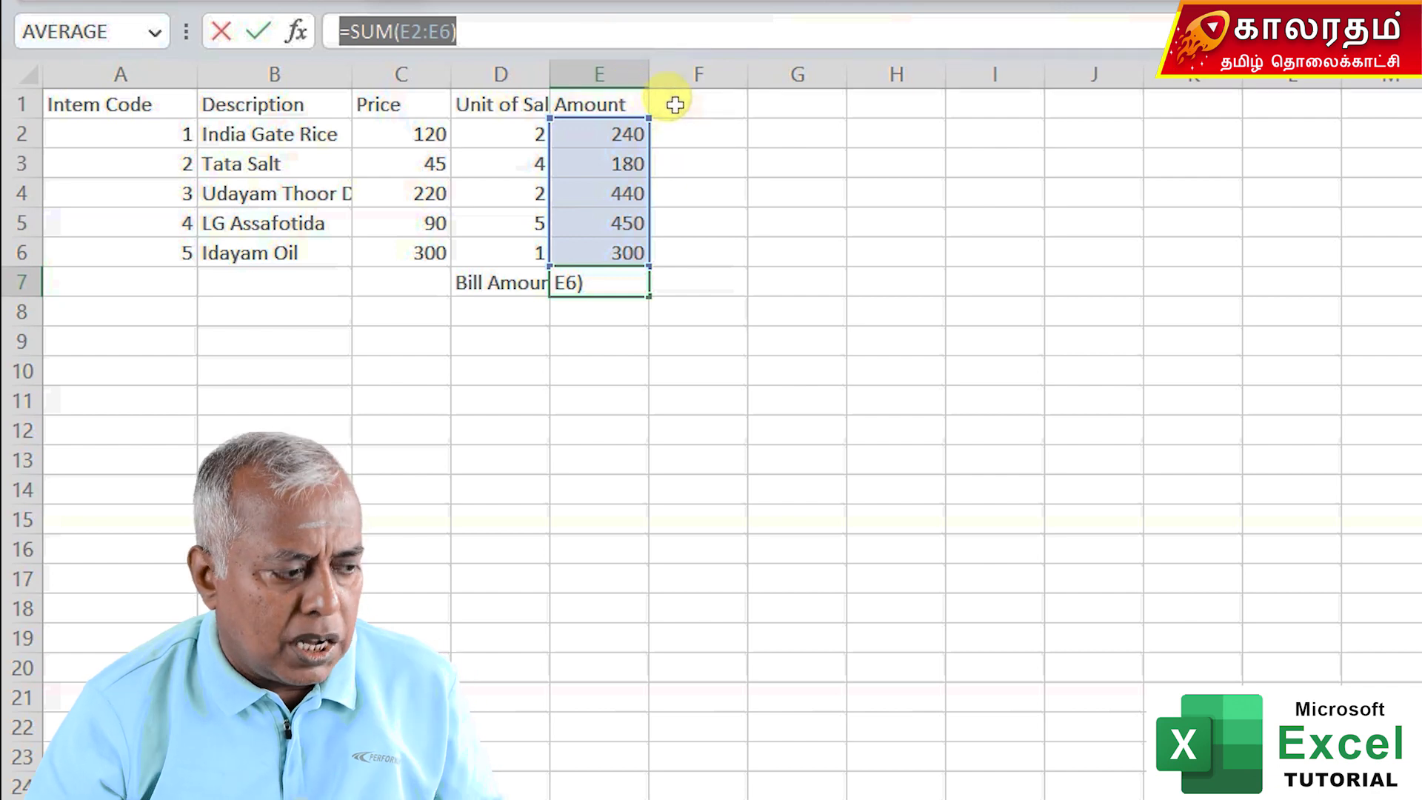
key("ctrl+Return")
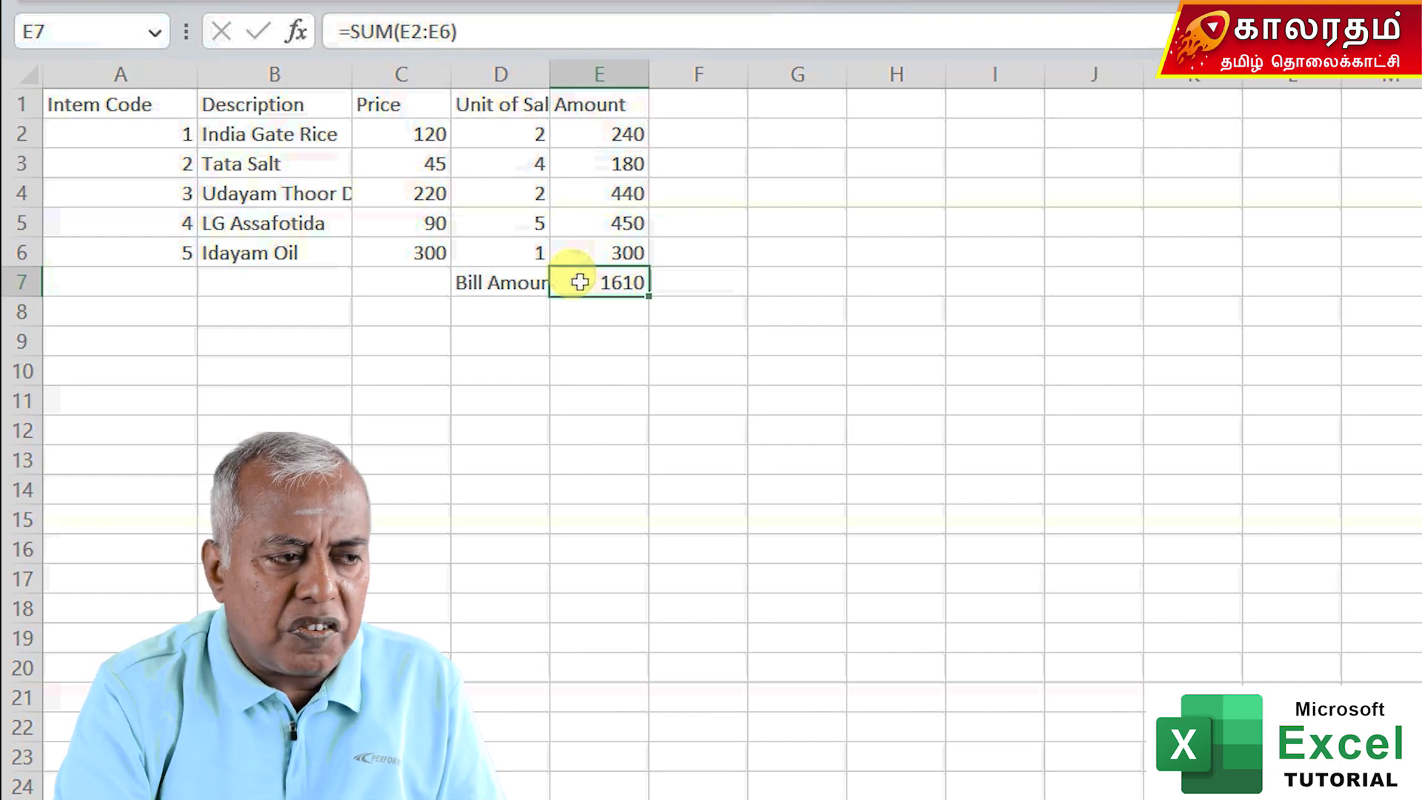
key("Delete")
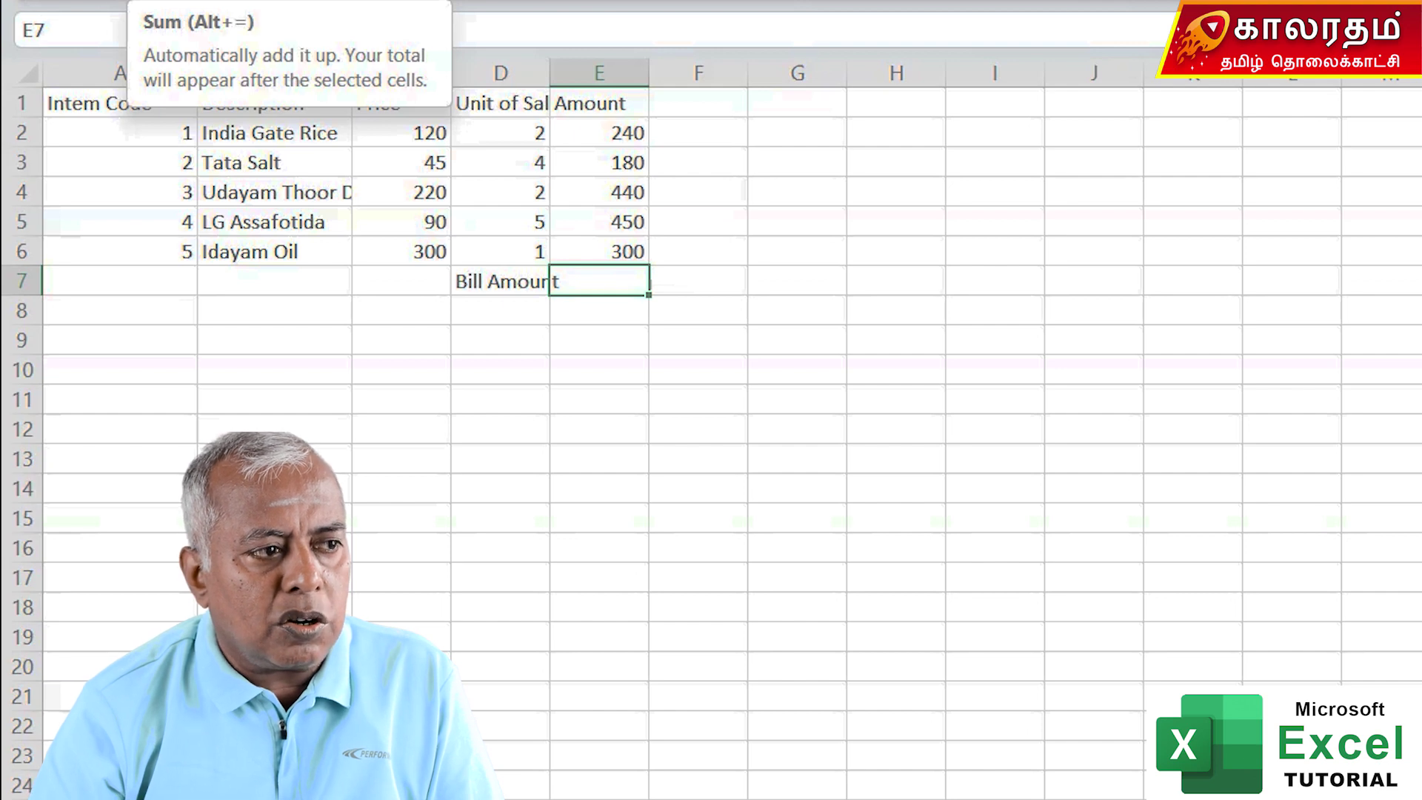
key("alt+equal")
key("alt+equal")
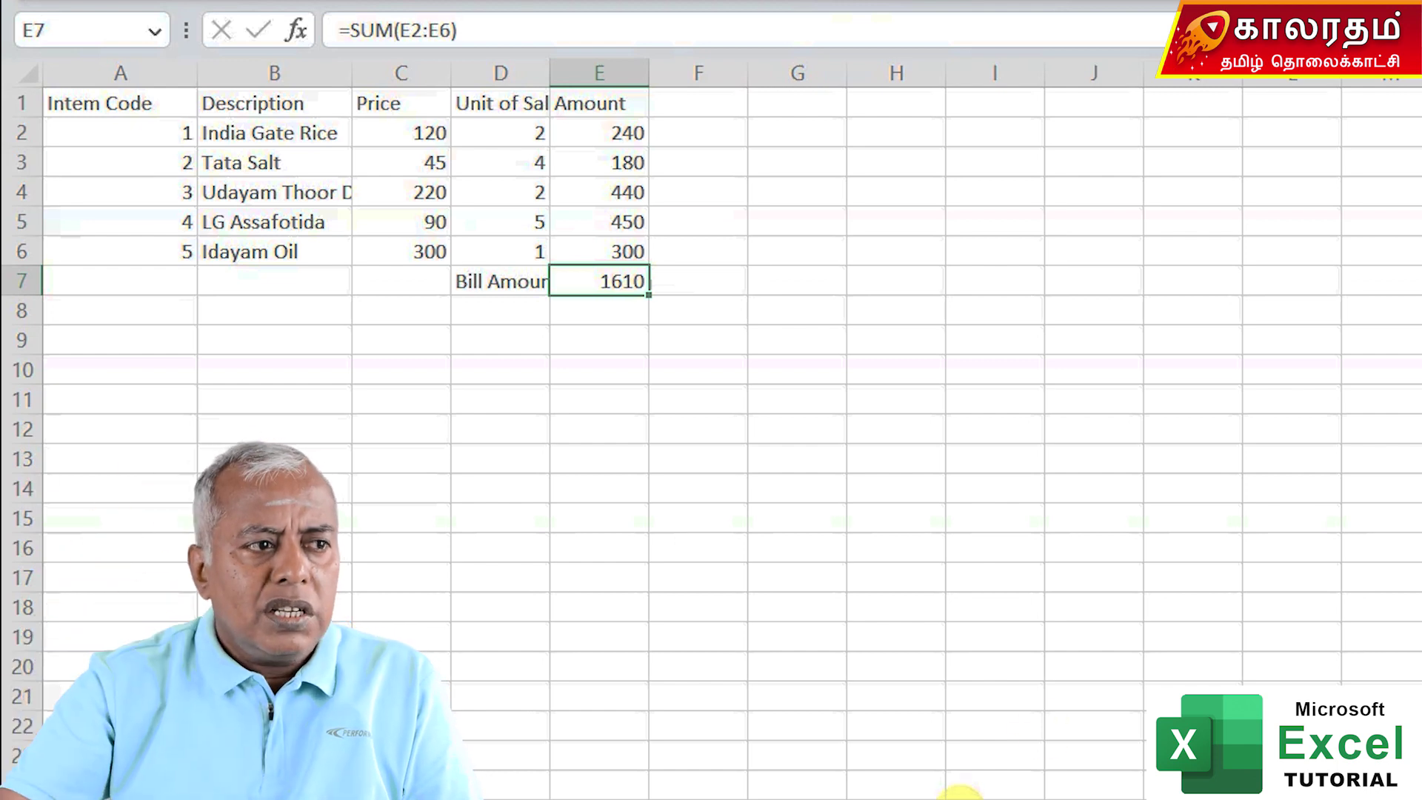
left_click(619, 165)
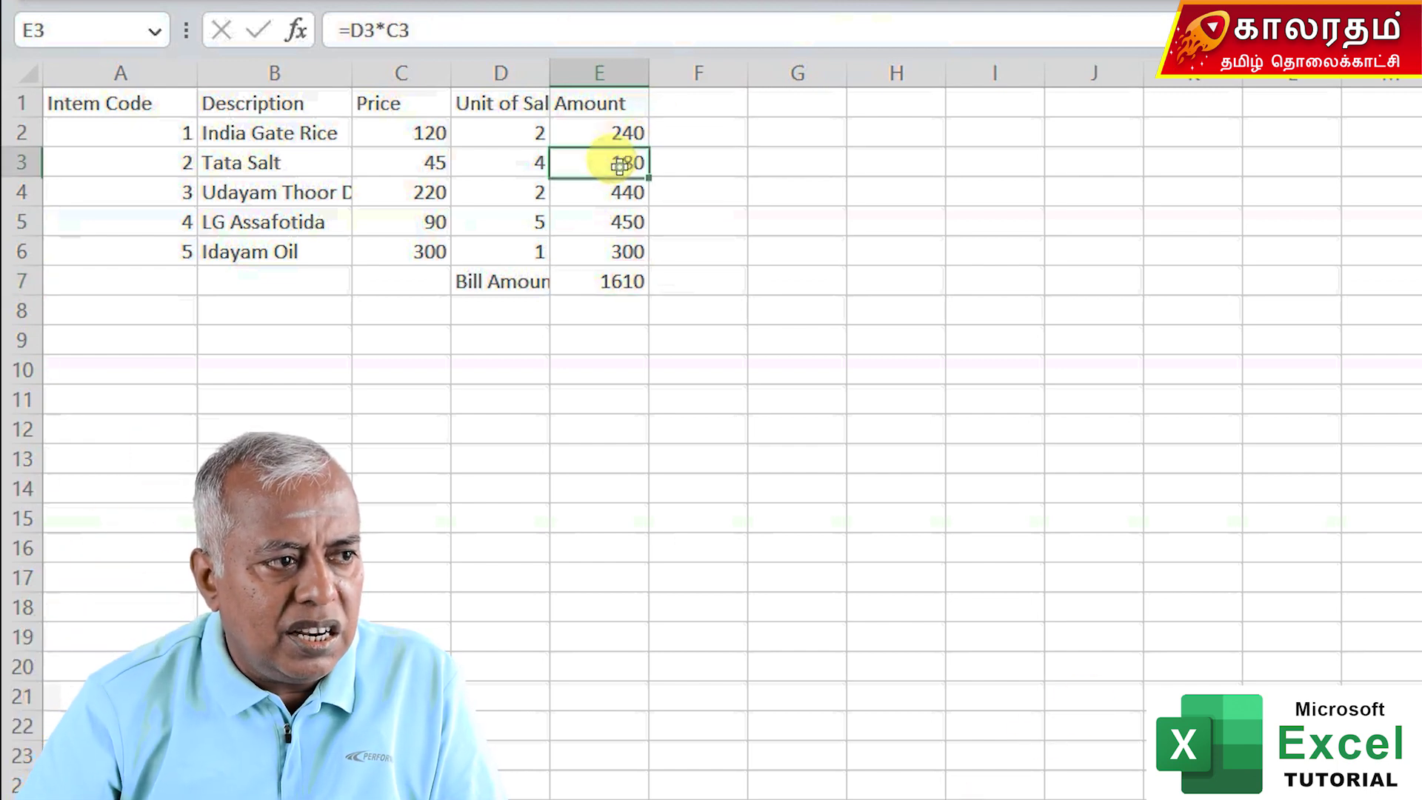
Step: Clear the E3 and E7 amounts, then insert an AutoSum total in E7 and inspect its range
key("Delete")
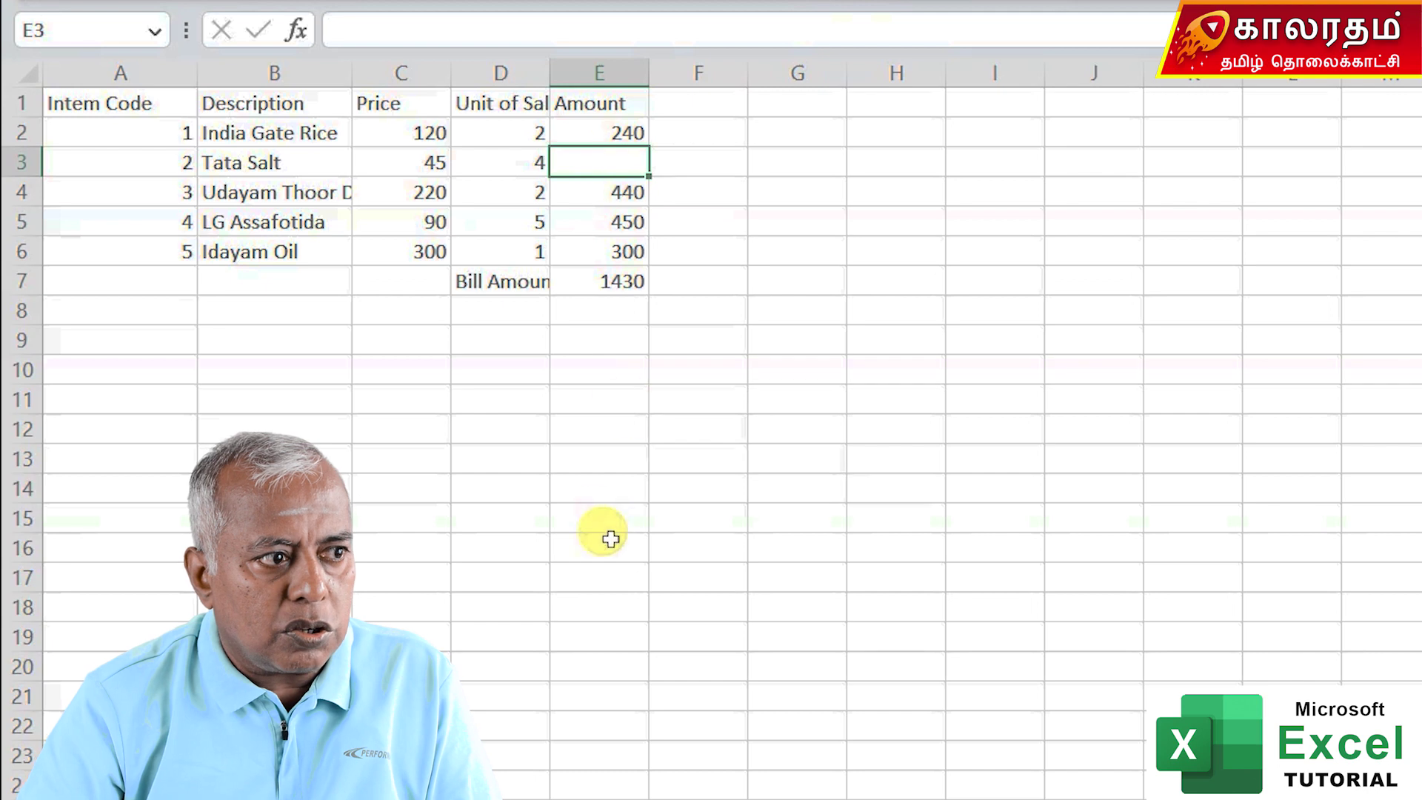
left_click(621, 288)
key("Delete")
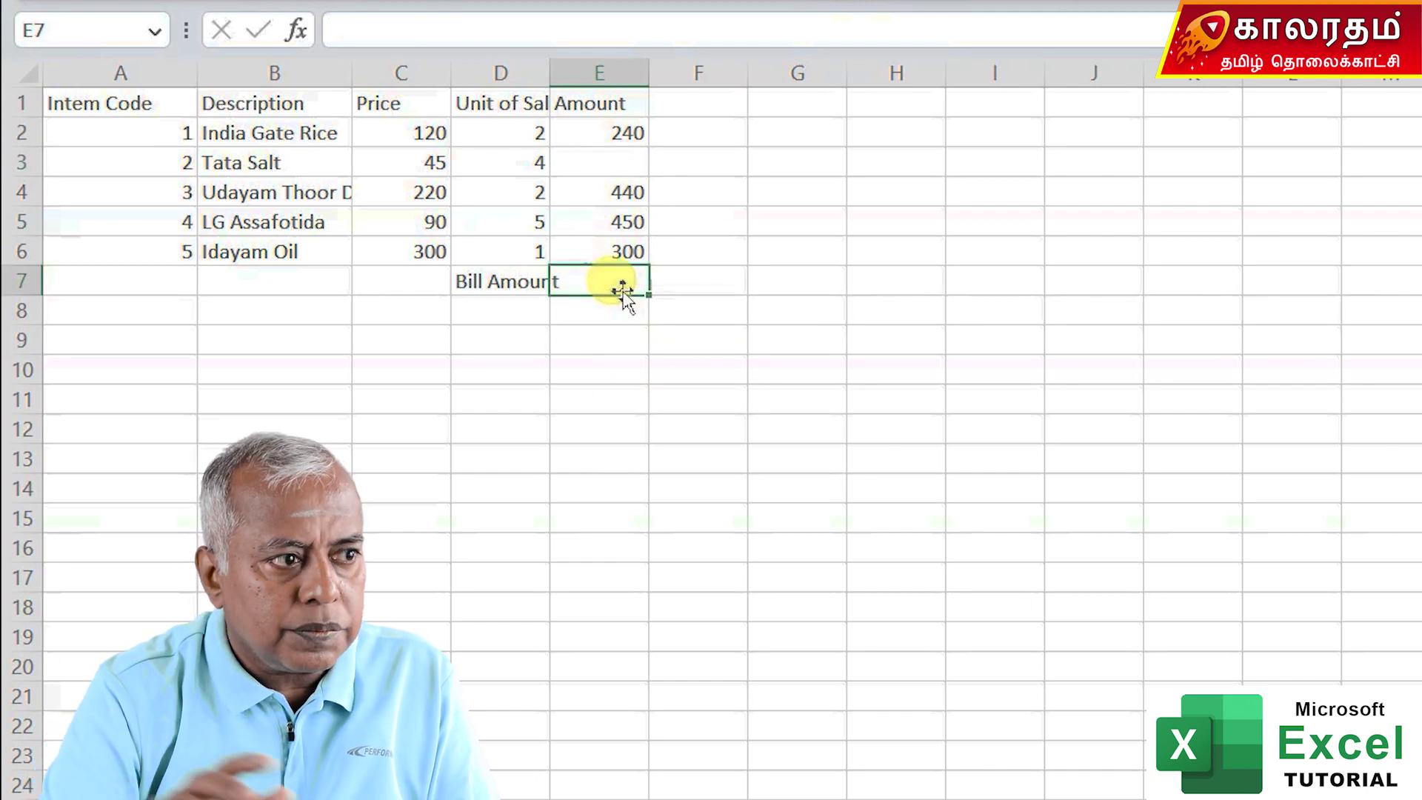
left_click(348, 30)
key("alt+equal")
key("Return")
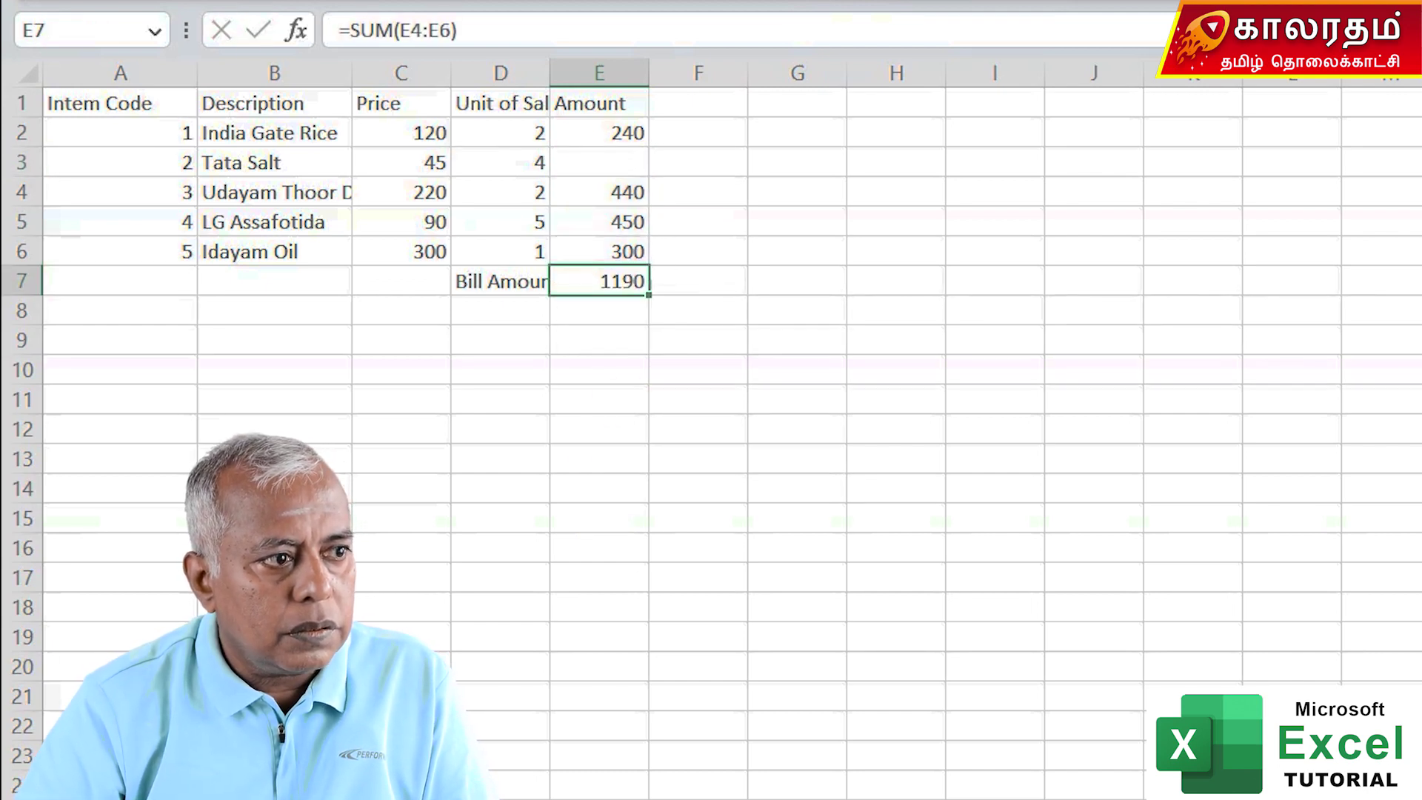
double_click(603, 280)
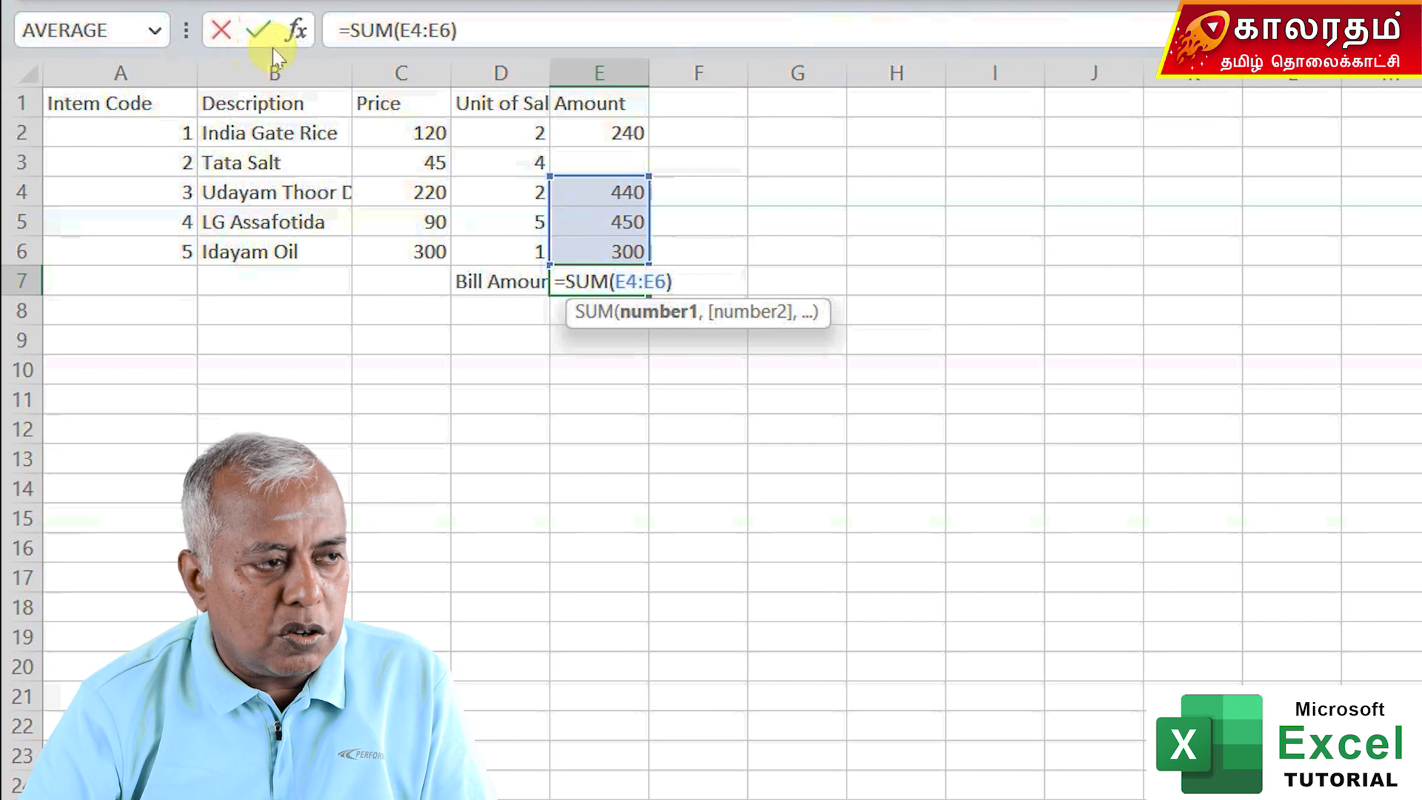
key("ctrl+Return")
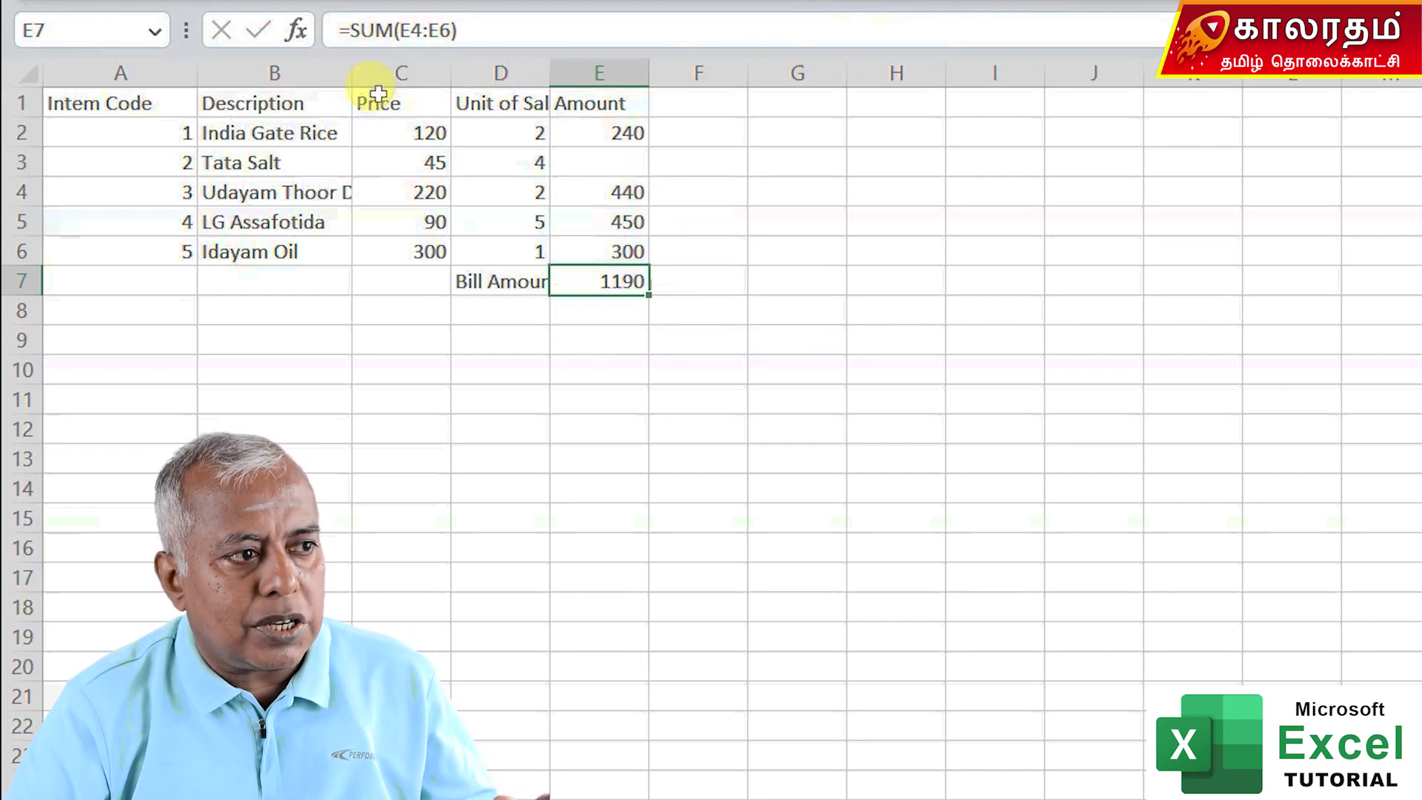
Step: Restore E3's 180 by filling the E2 formula down, then delete the wrong E7 total
left_click(611, 159)
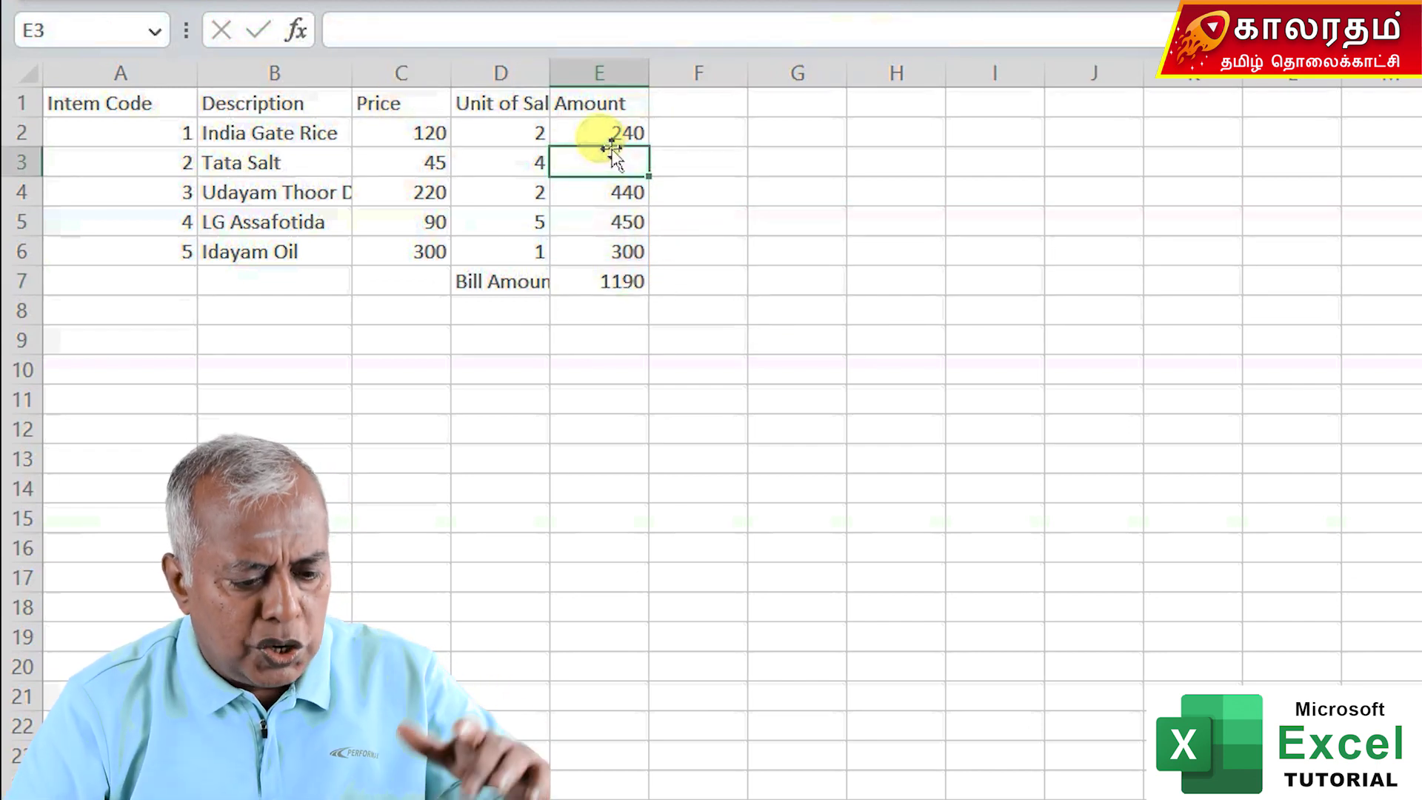
type("0")
key("Escape")
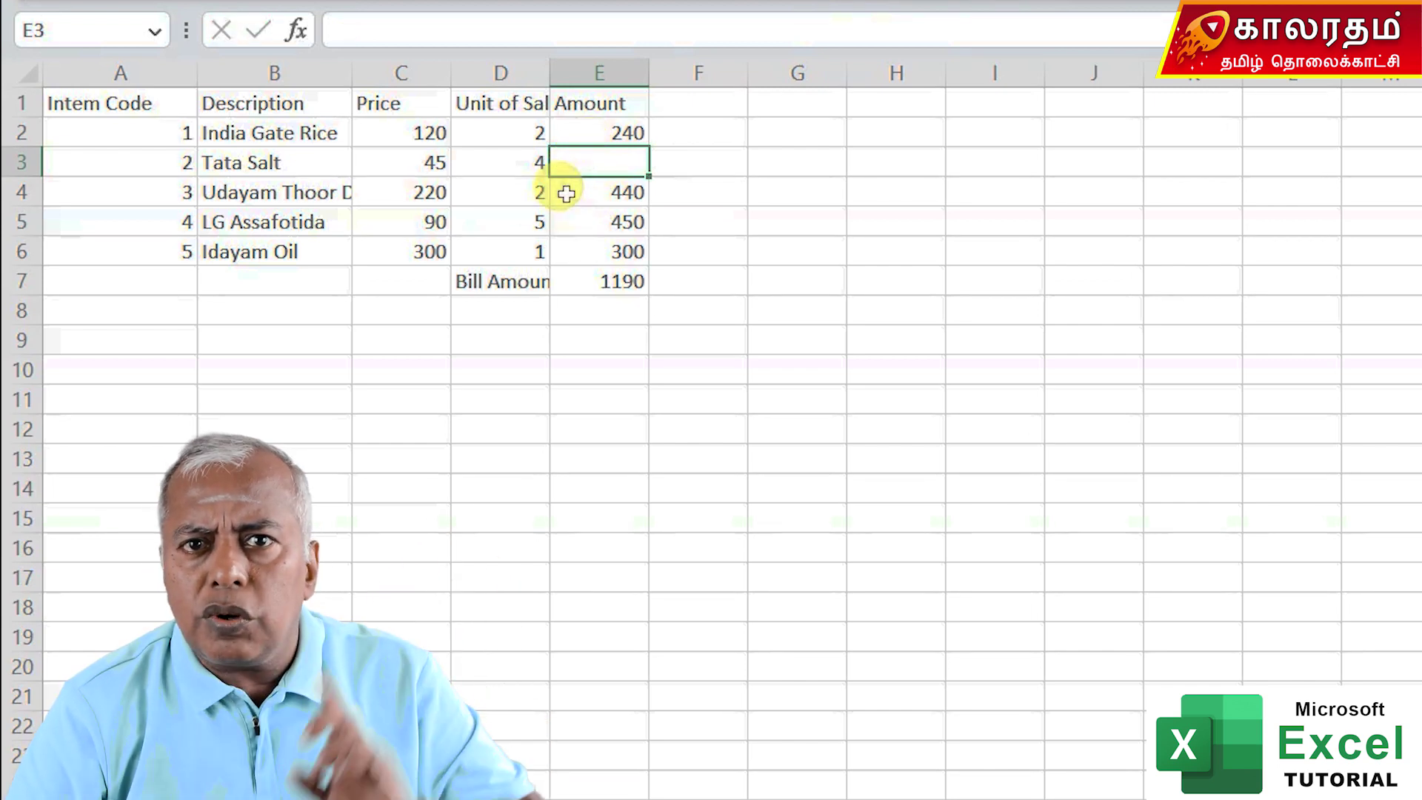
left_click(635, 127)
left_click_drag(650, 146, 651, 178)
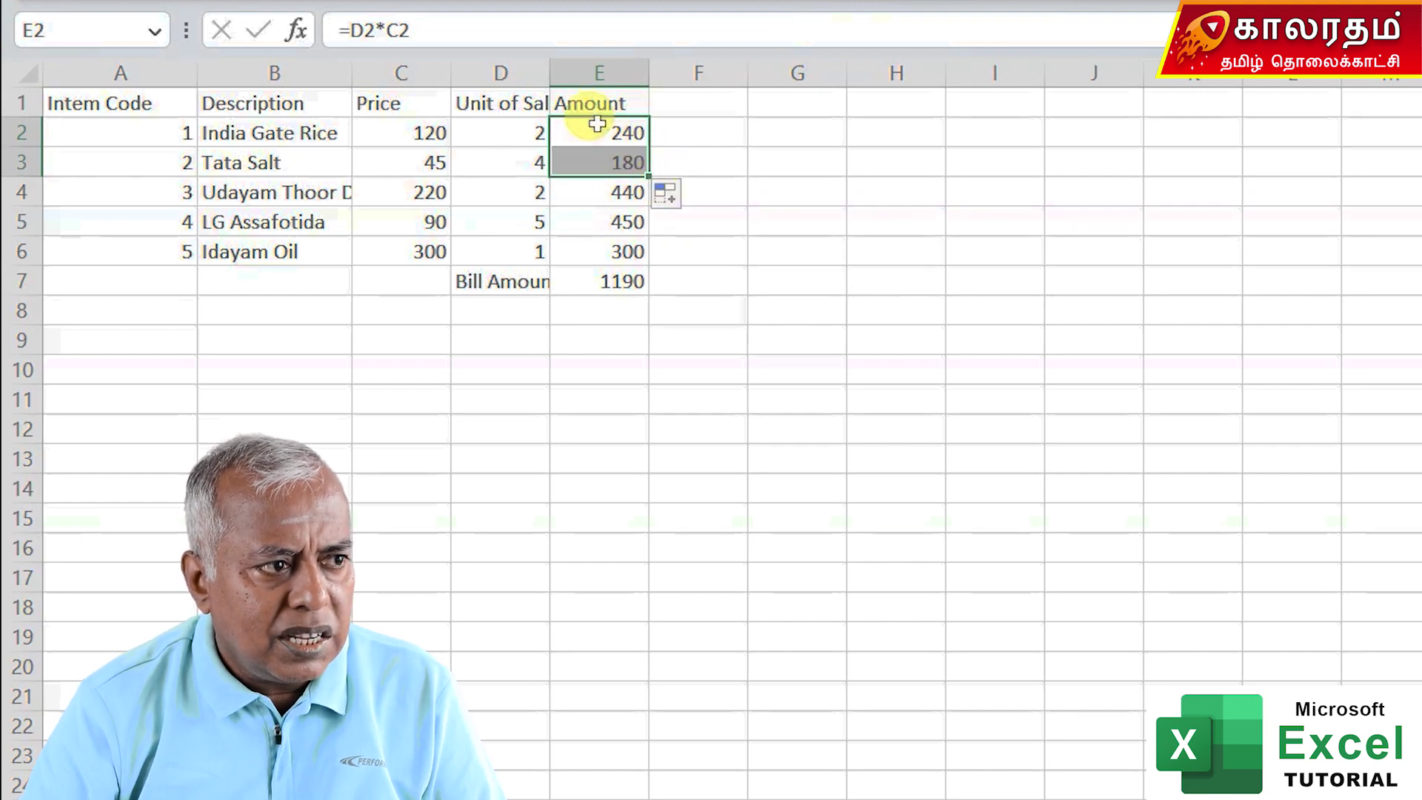
left_click(575, 279)
key("Delete")
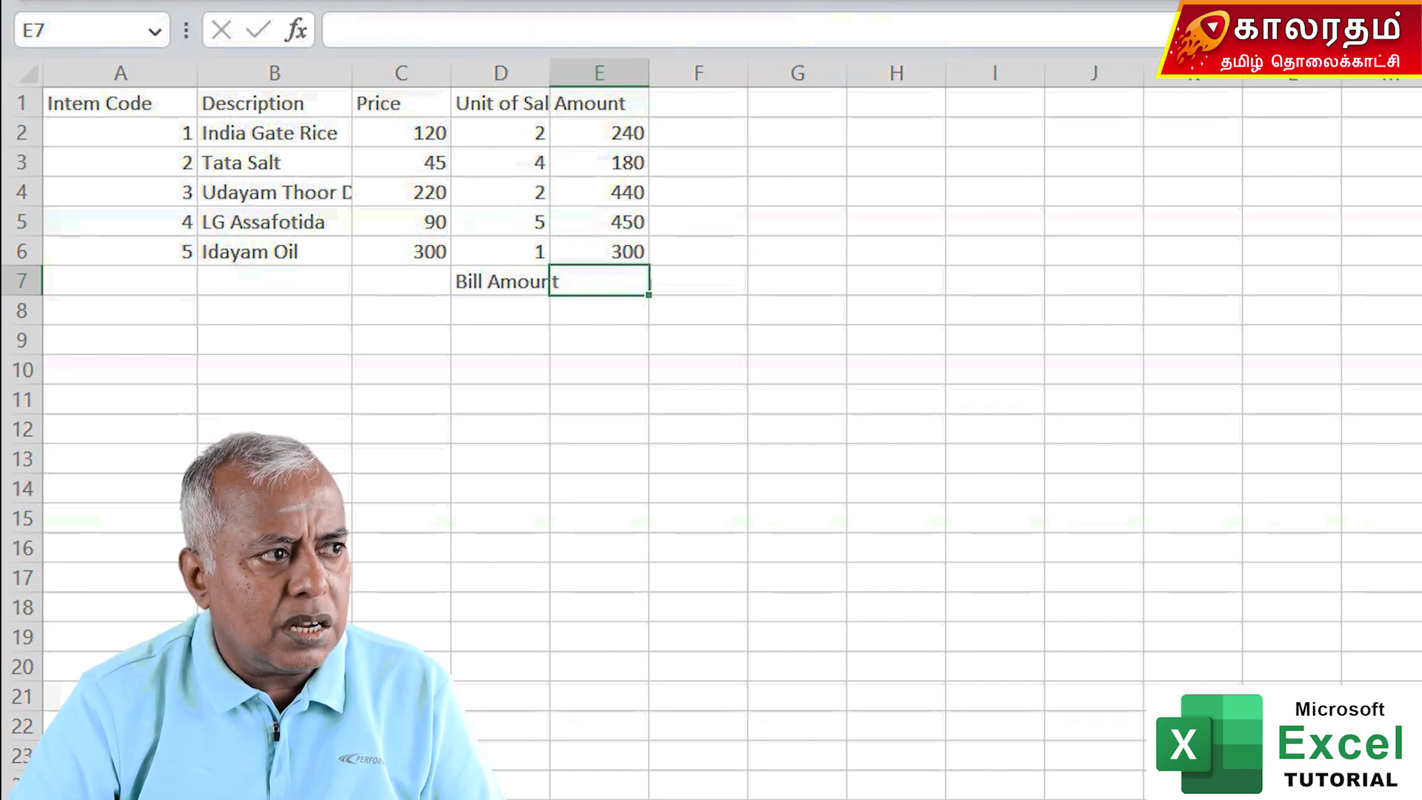
key("alt+equal")
key("ctrl+Return")
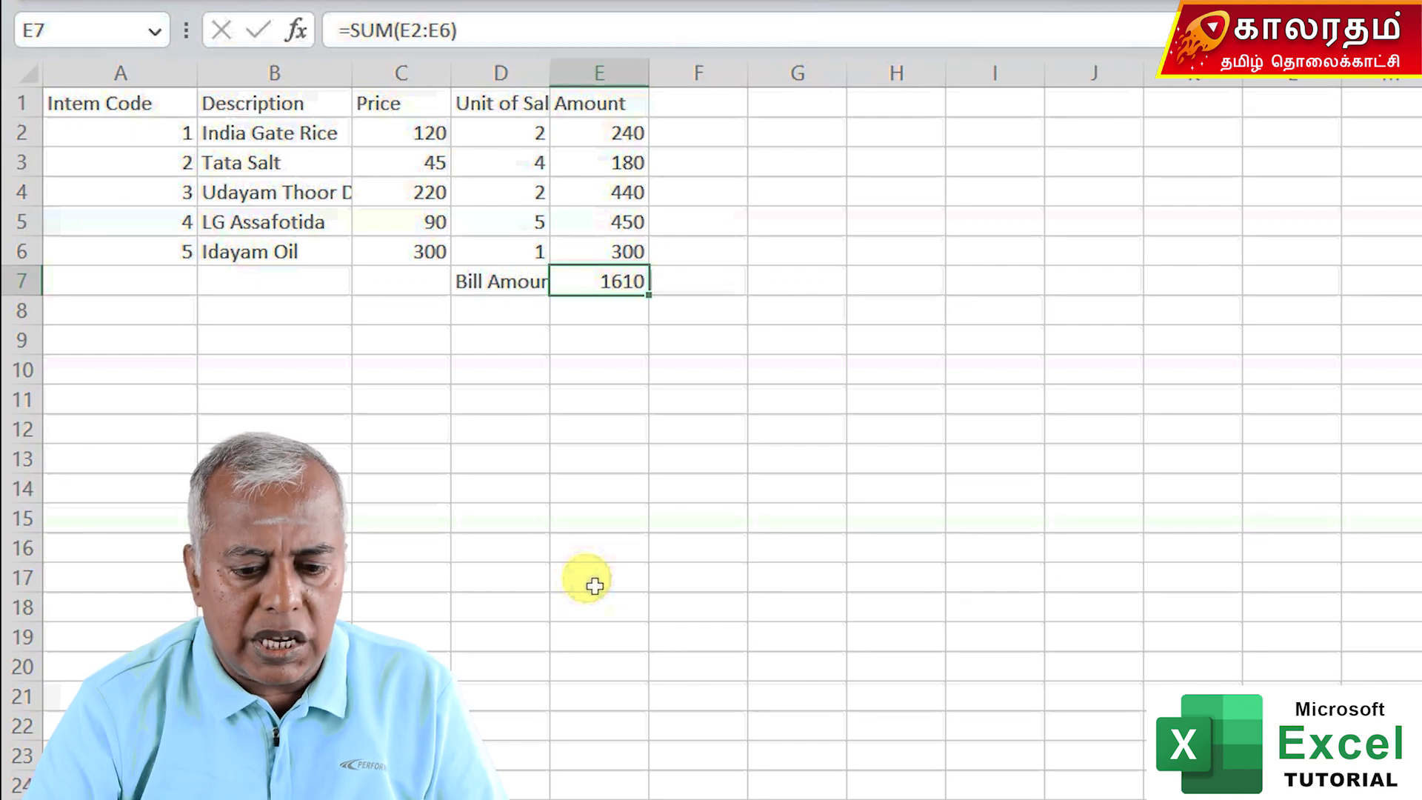
key("Delete")
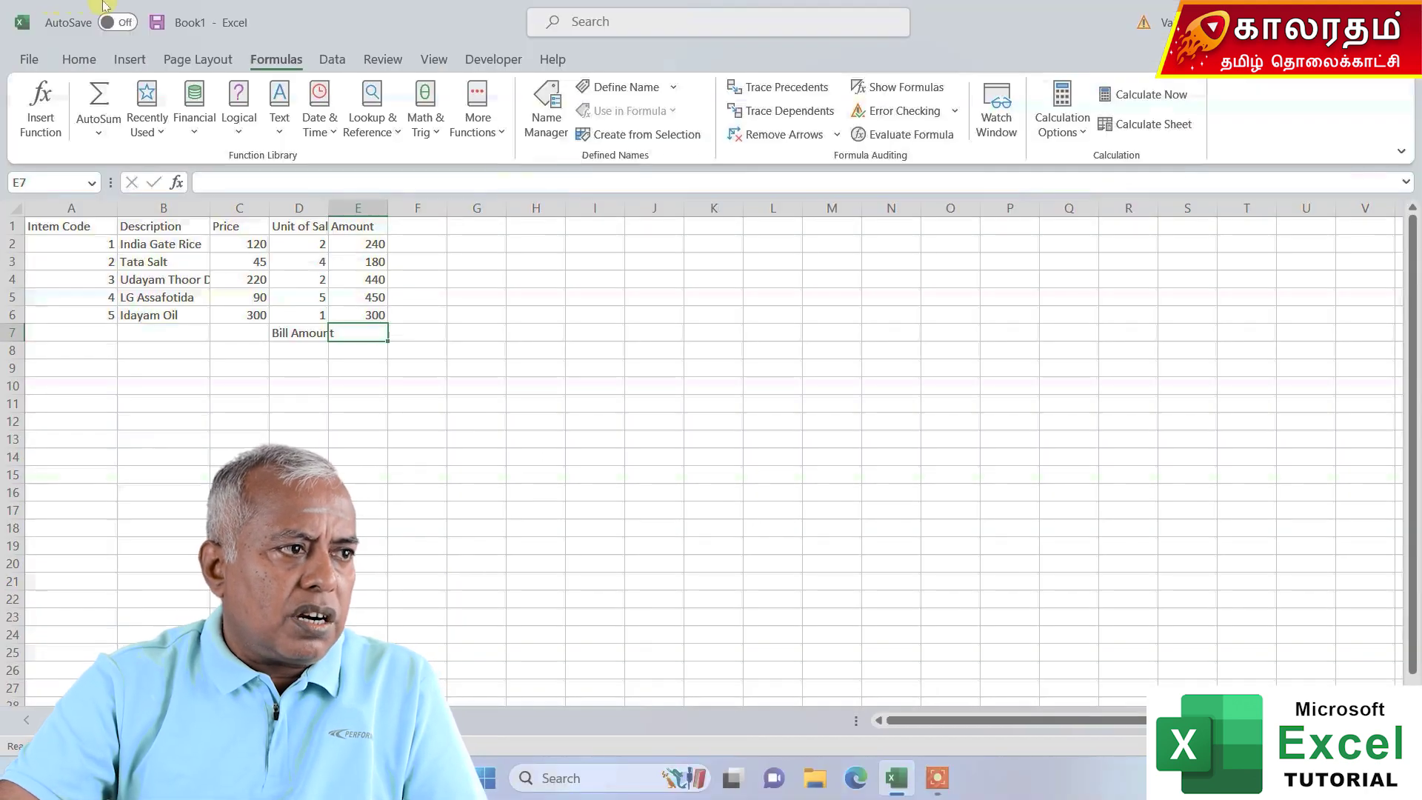
left_click(42, 108)
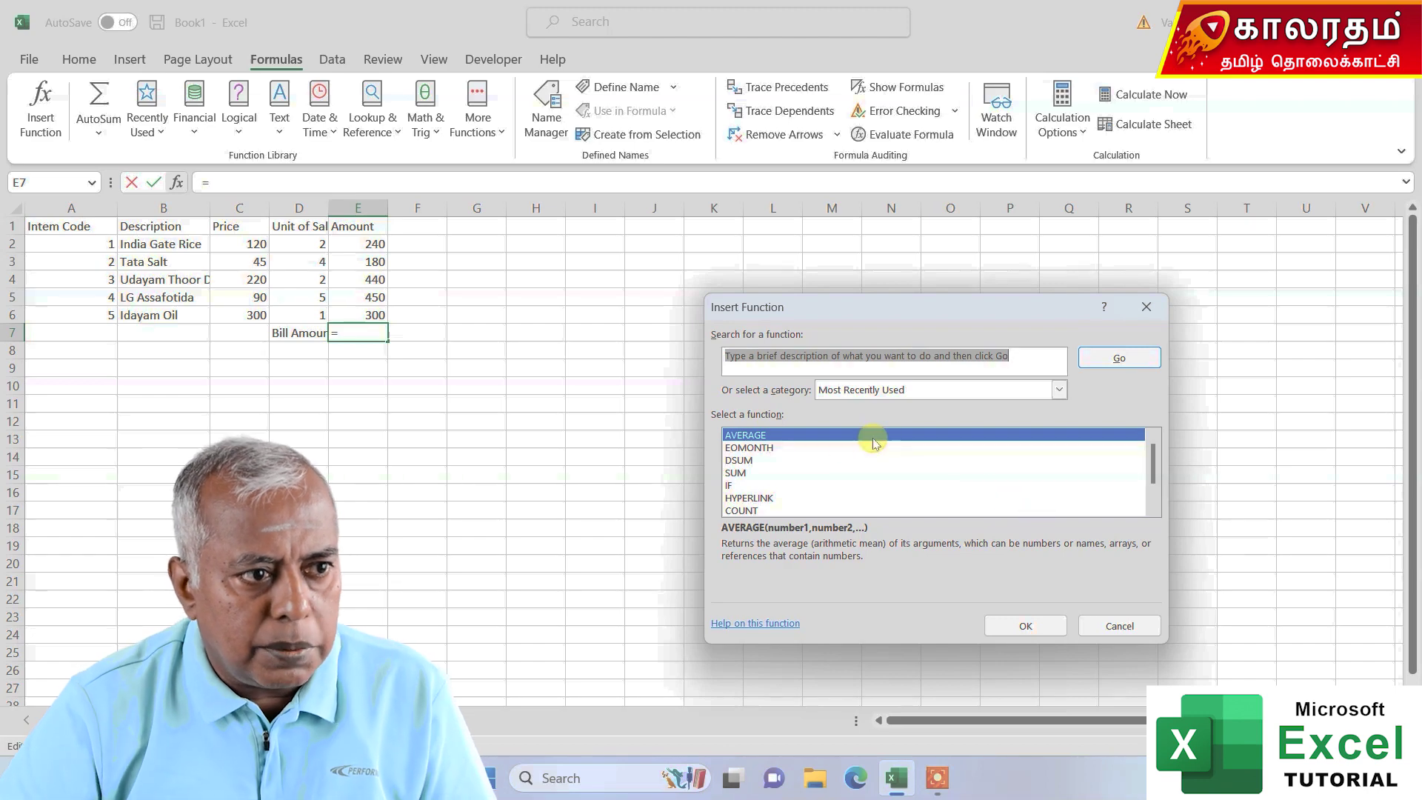
left_click(746, 478)
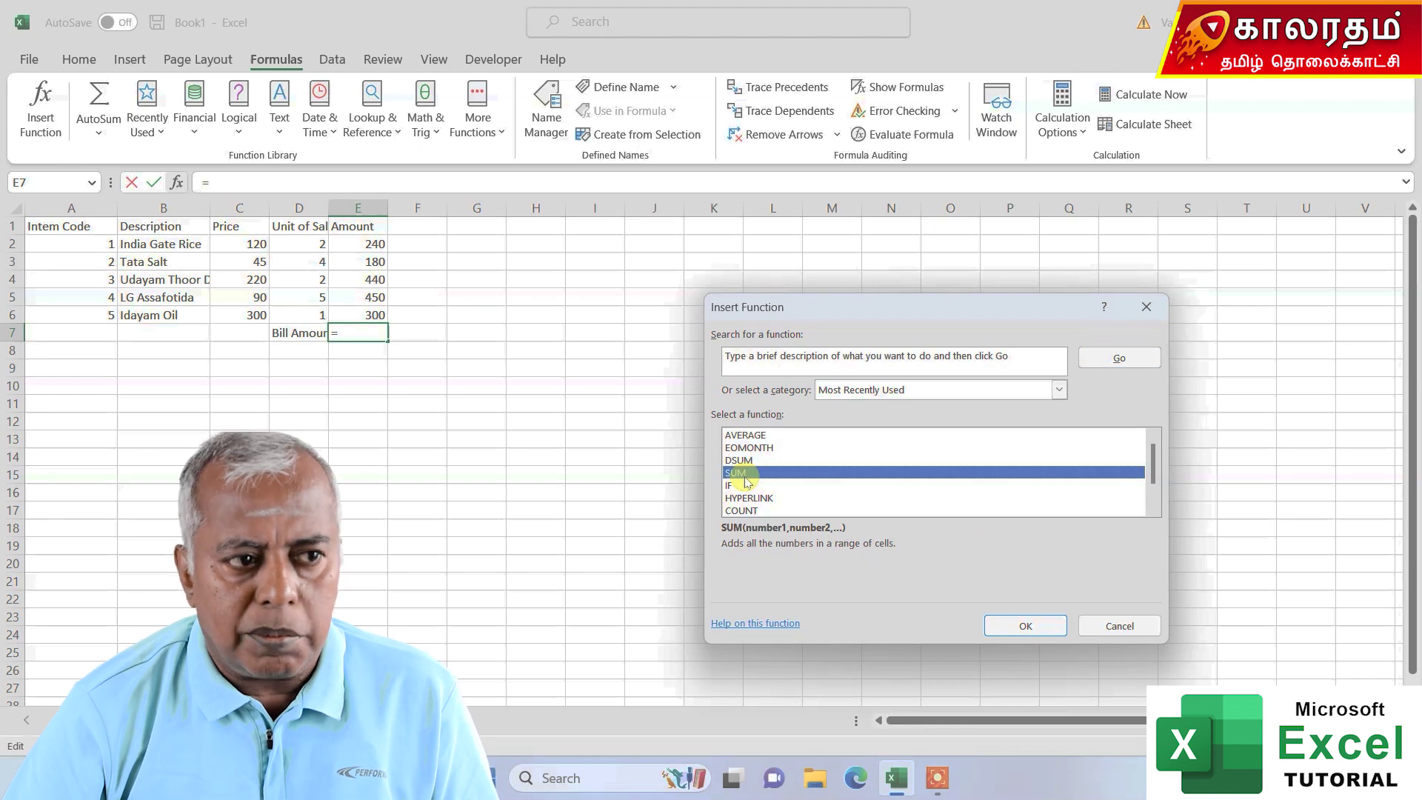
double_click(746, 475)
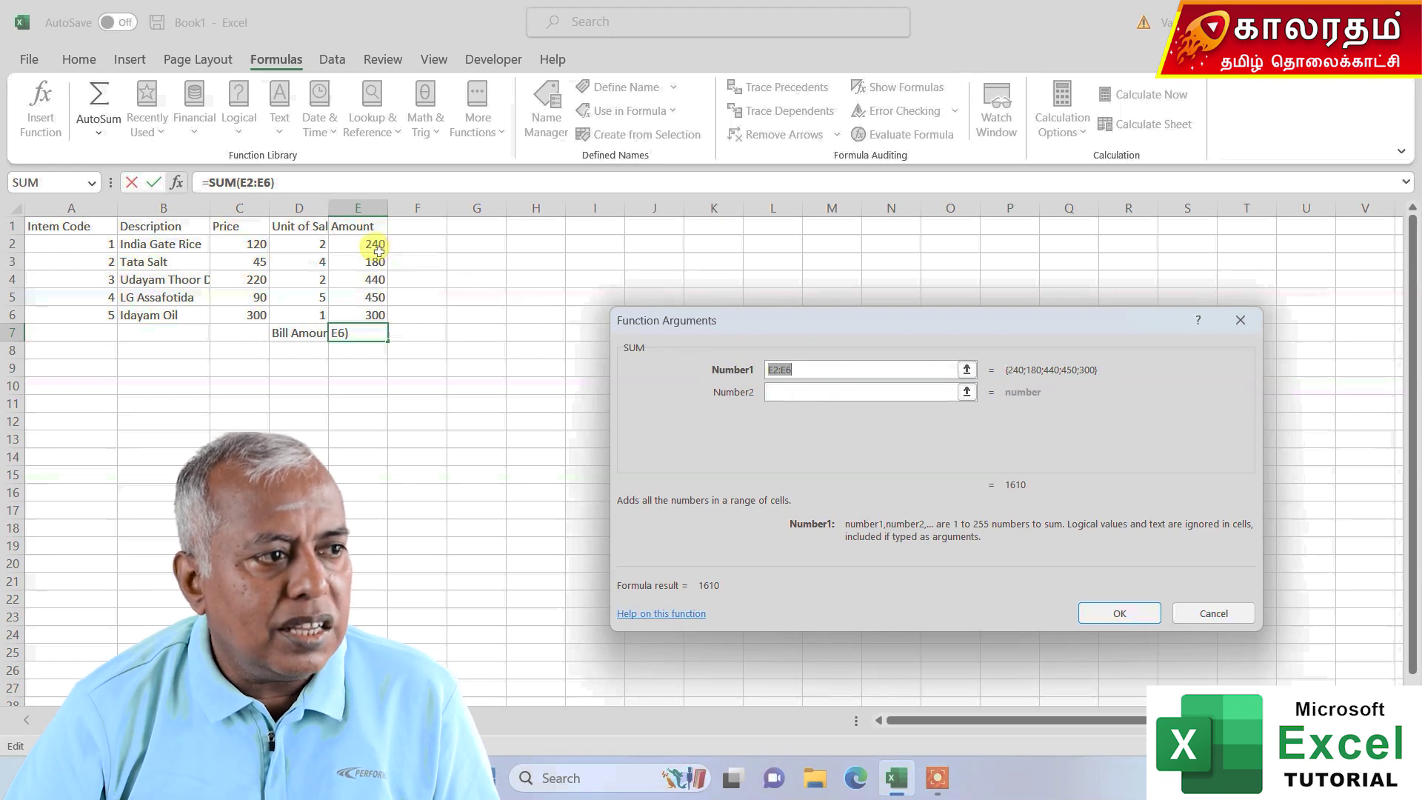
left_click_drag(376, 245, 405, 312)
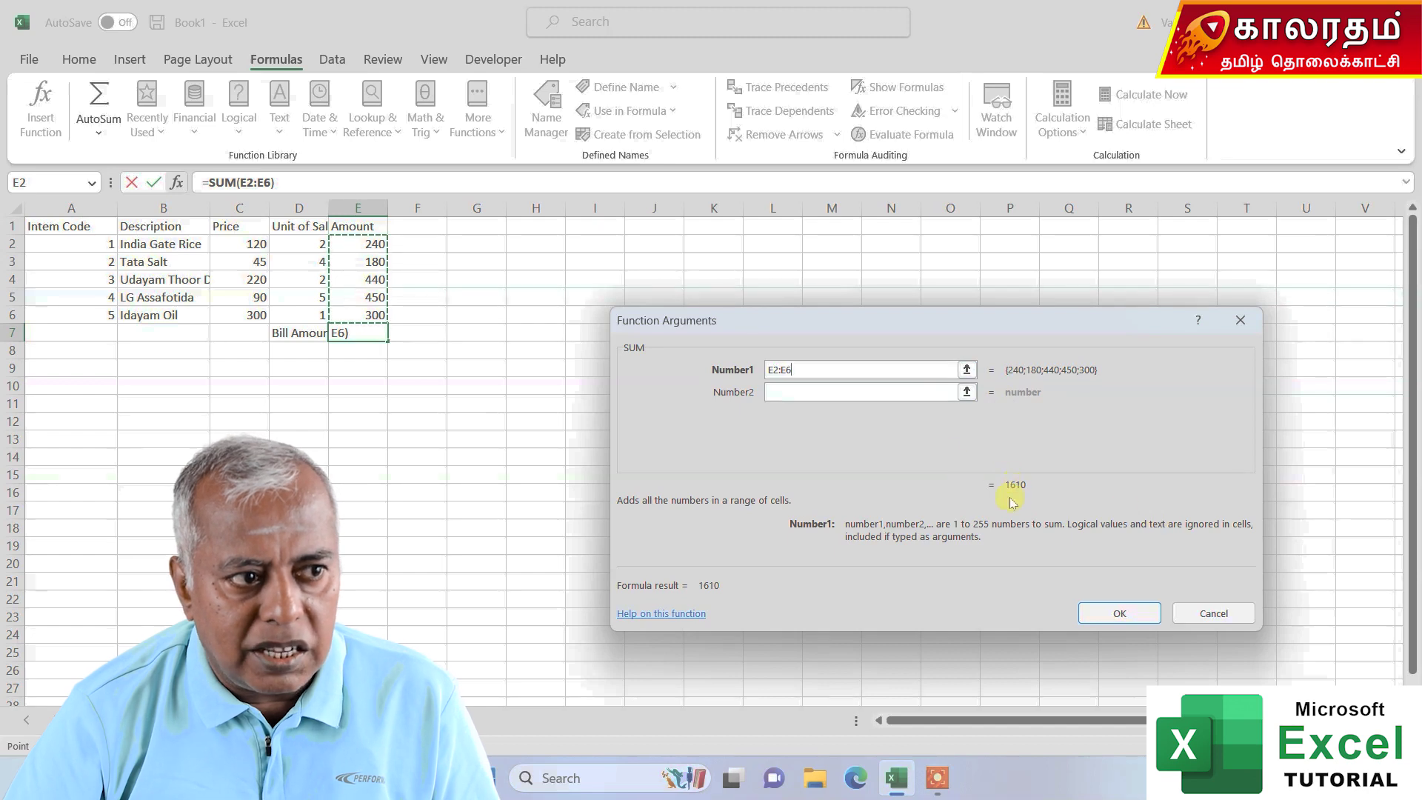
left_click(1148, 616)
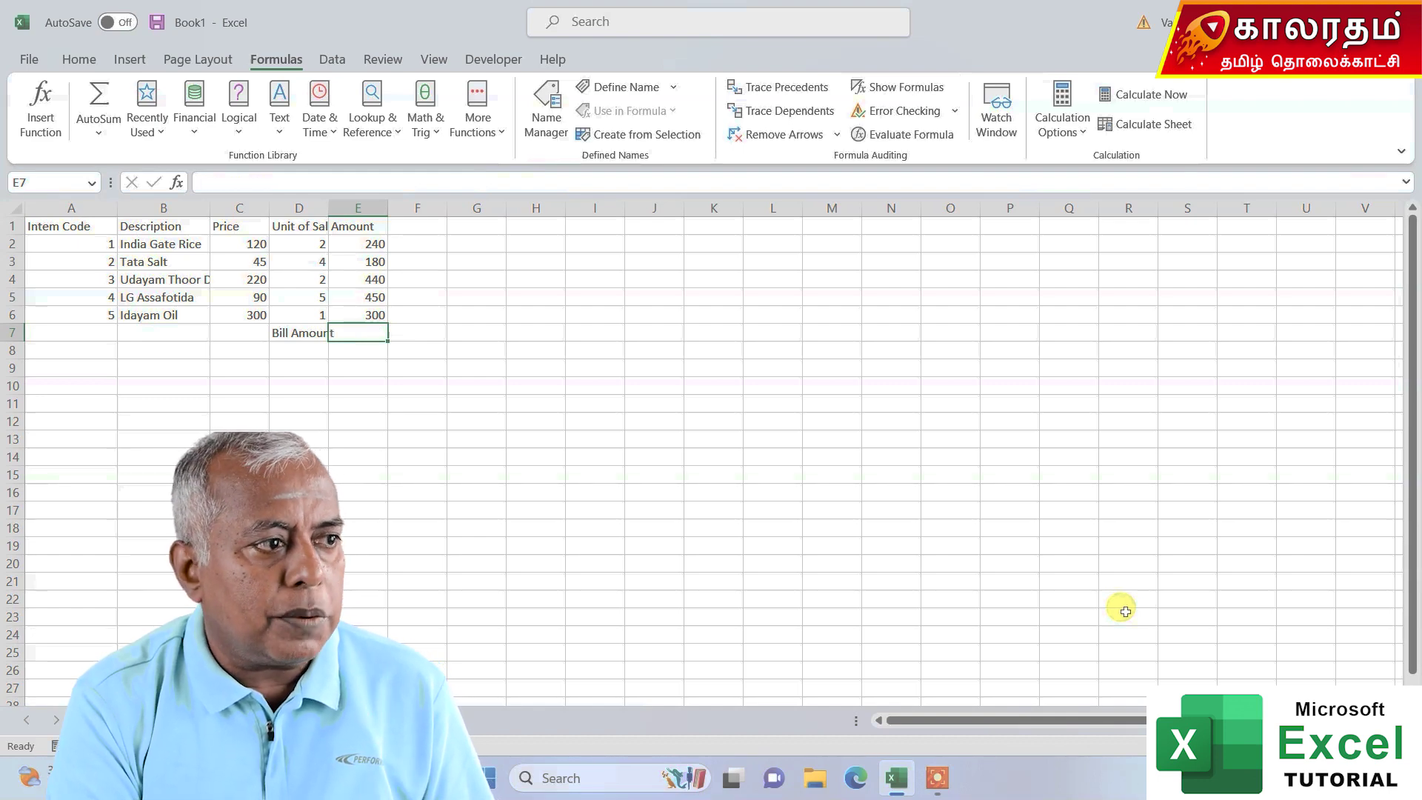
type("=e2")
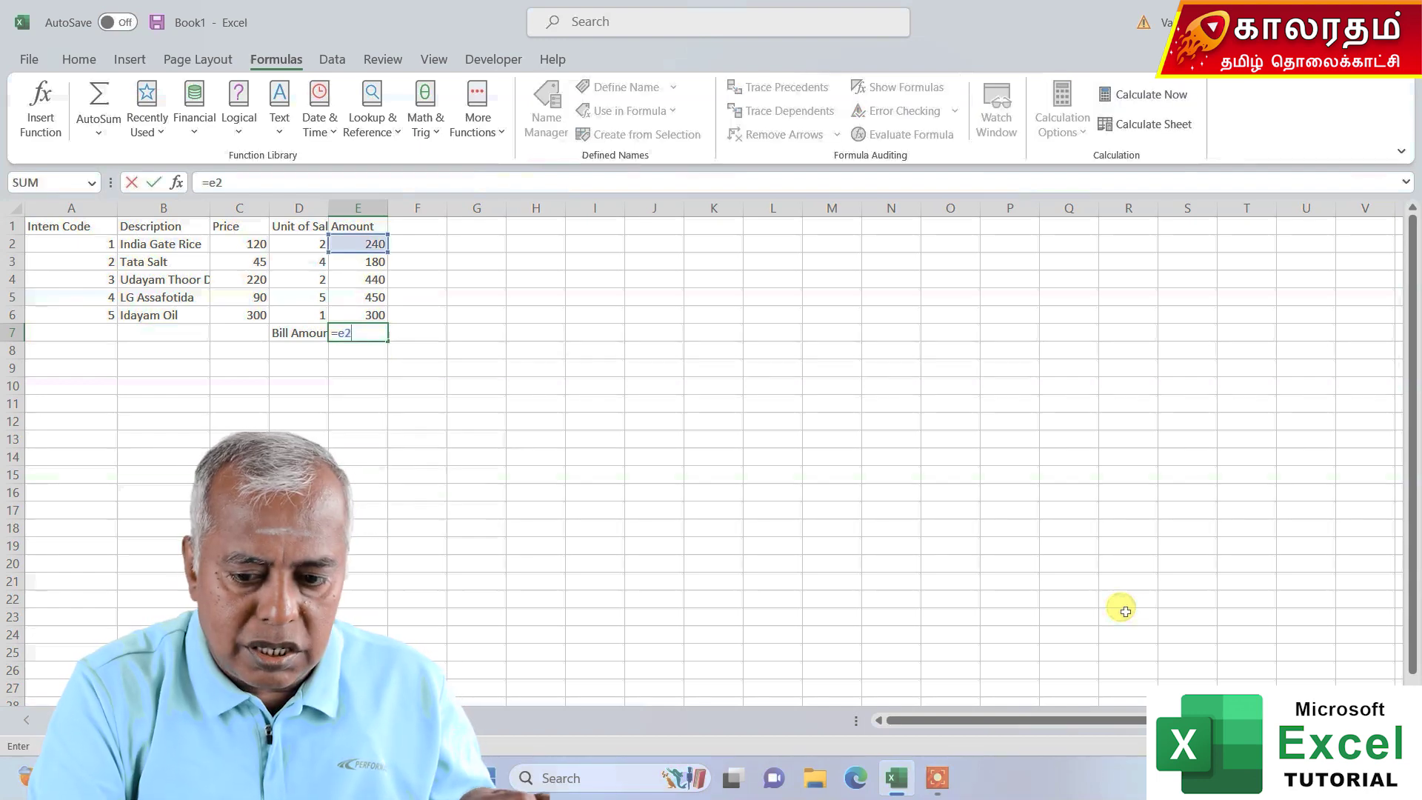
type("+f")
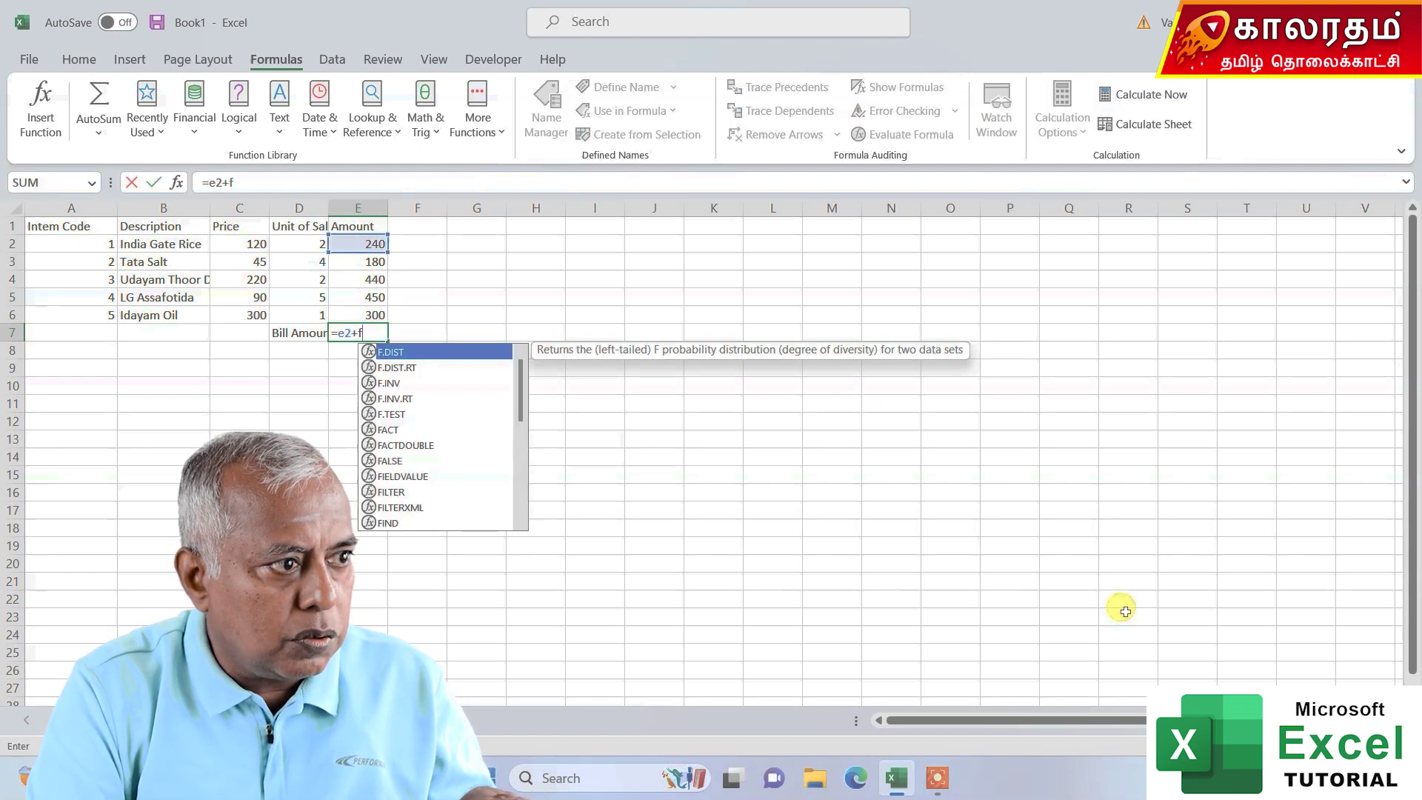
type("2")
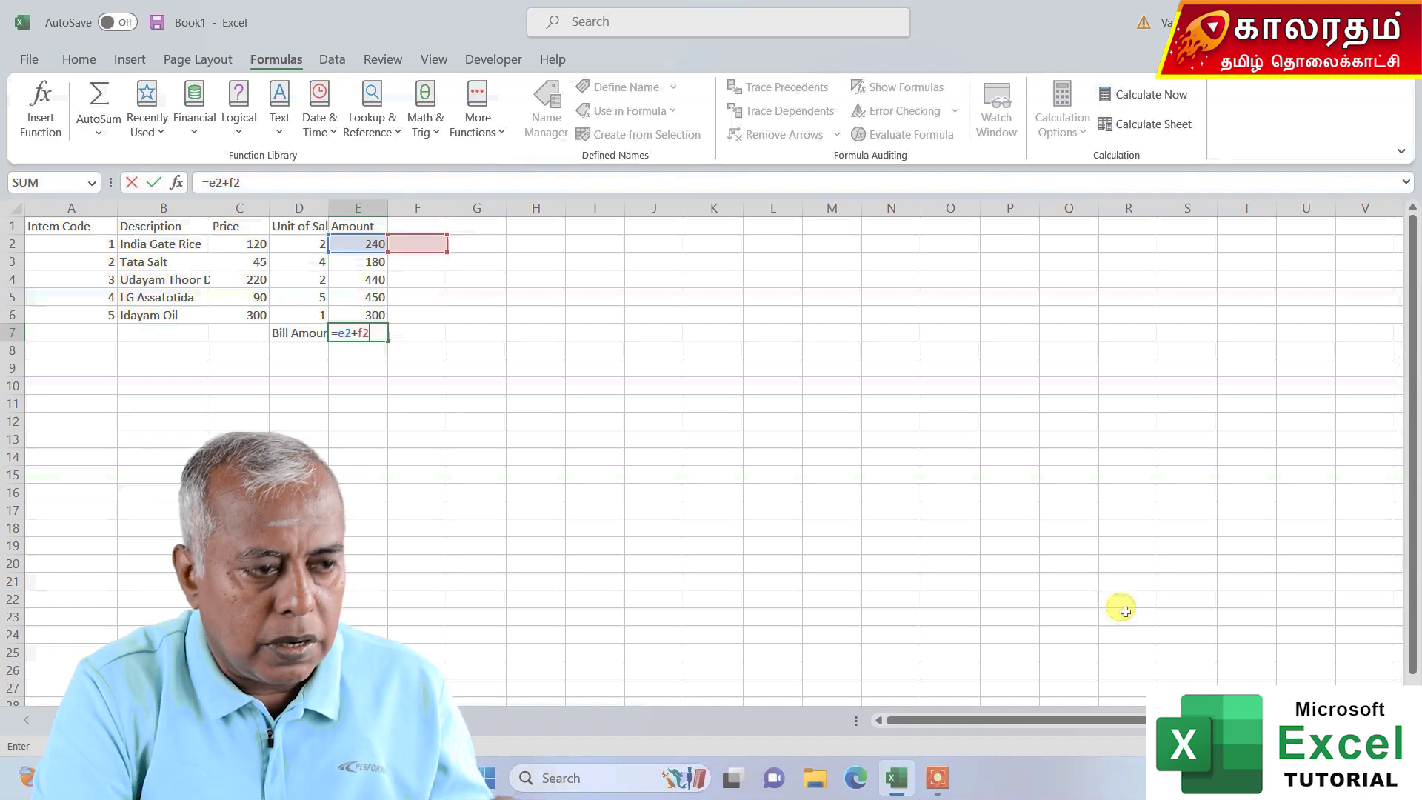
key("BackSpace")
key("BackSpace")
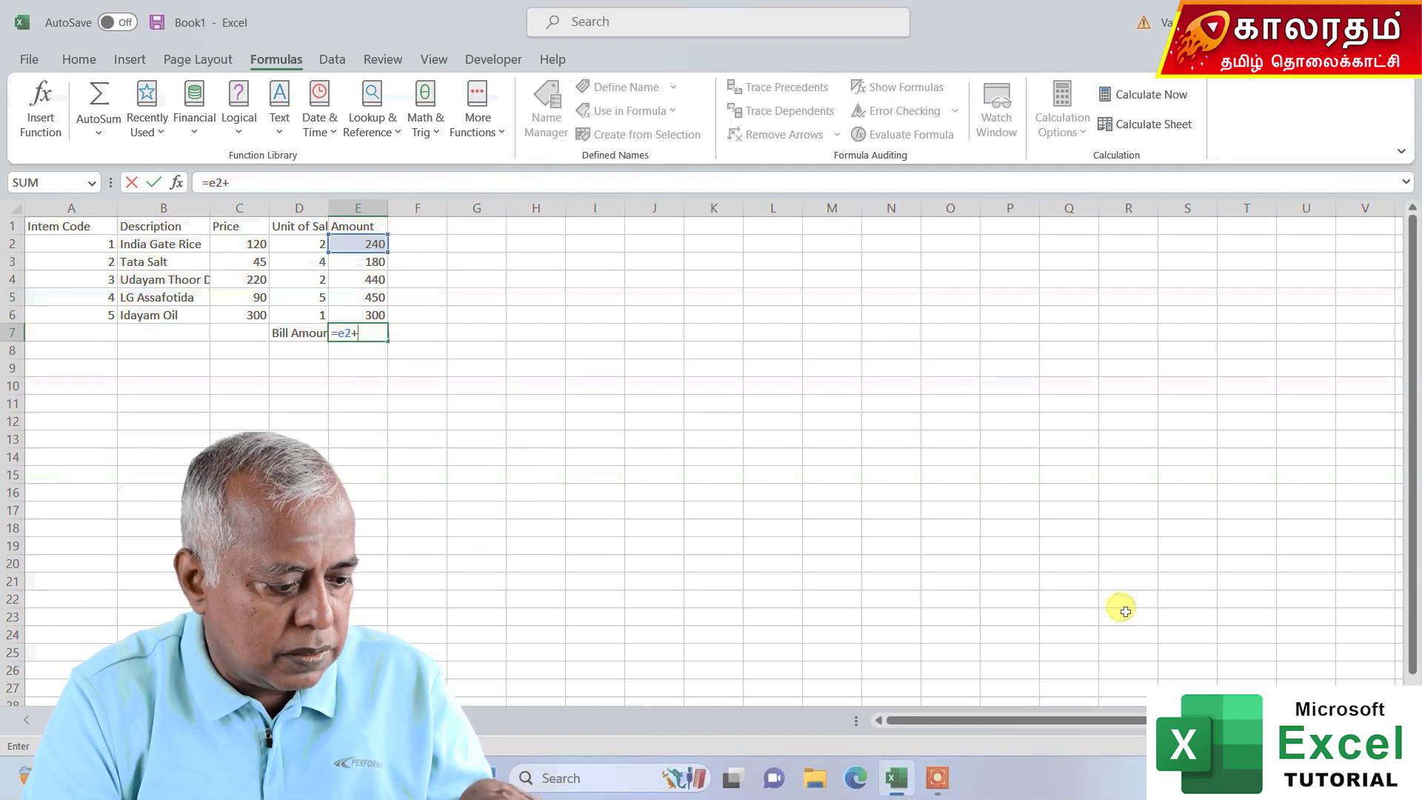
type("e3+")
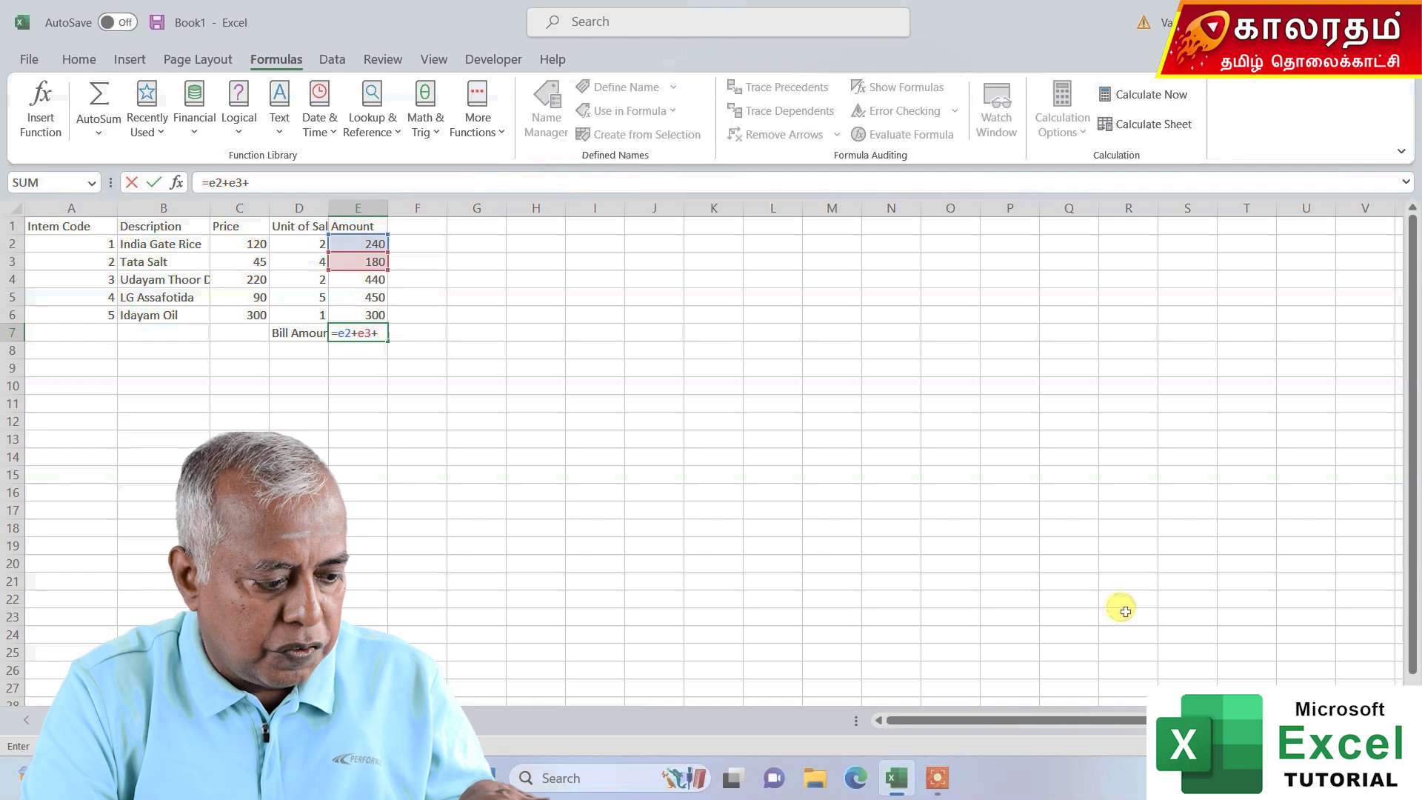
type("e4")
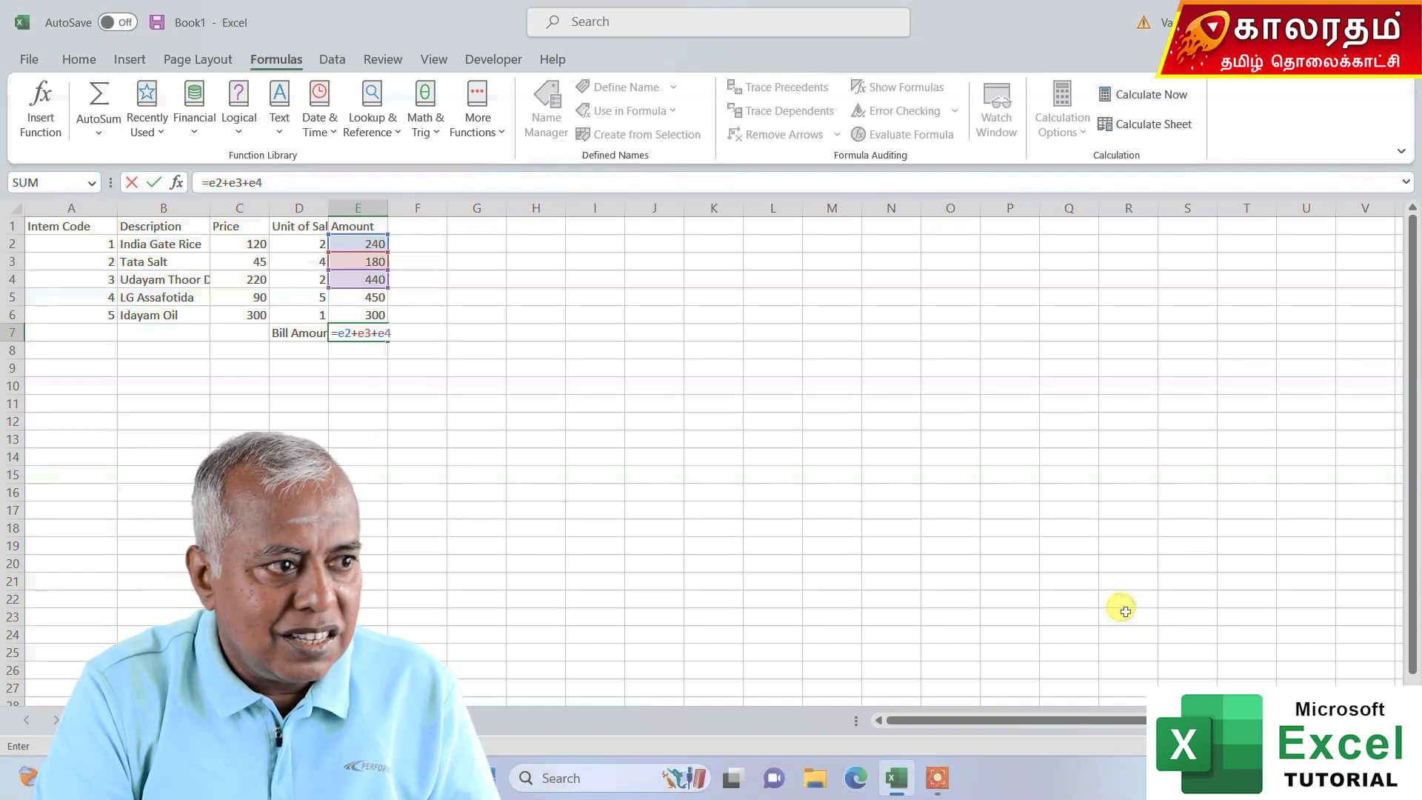
key("Return")
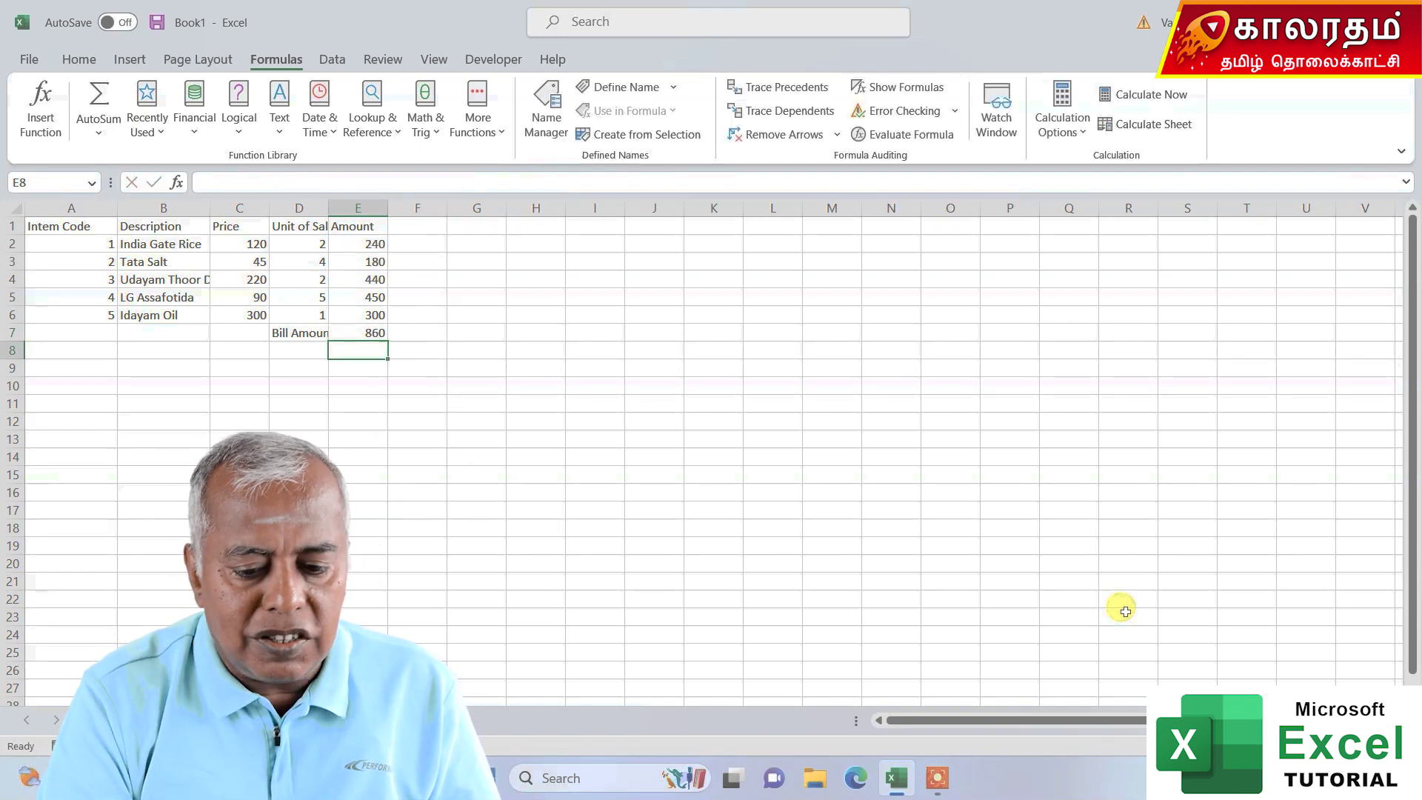
key("Delete")
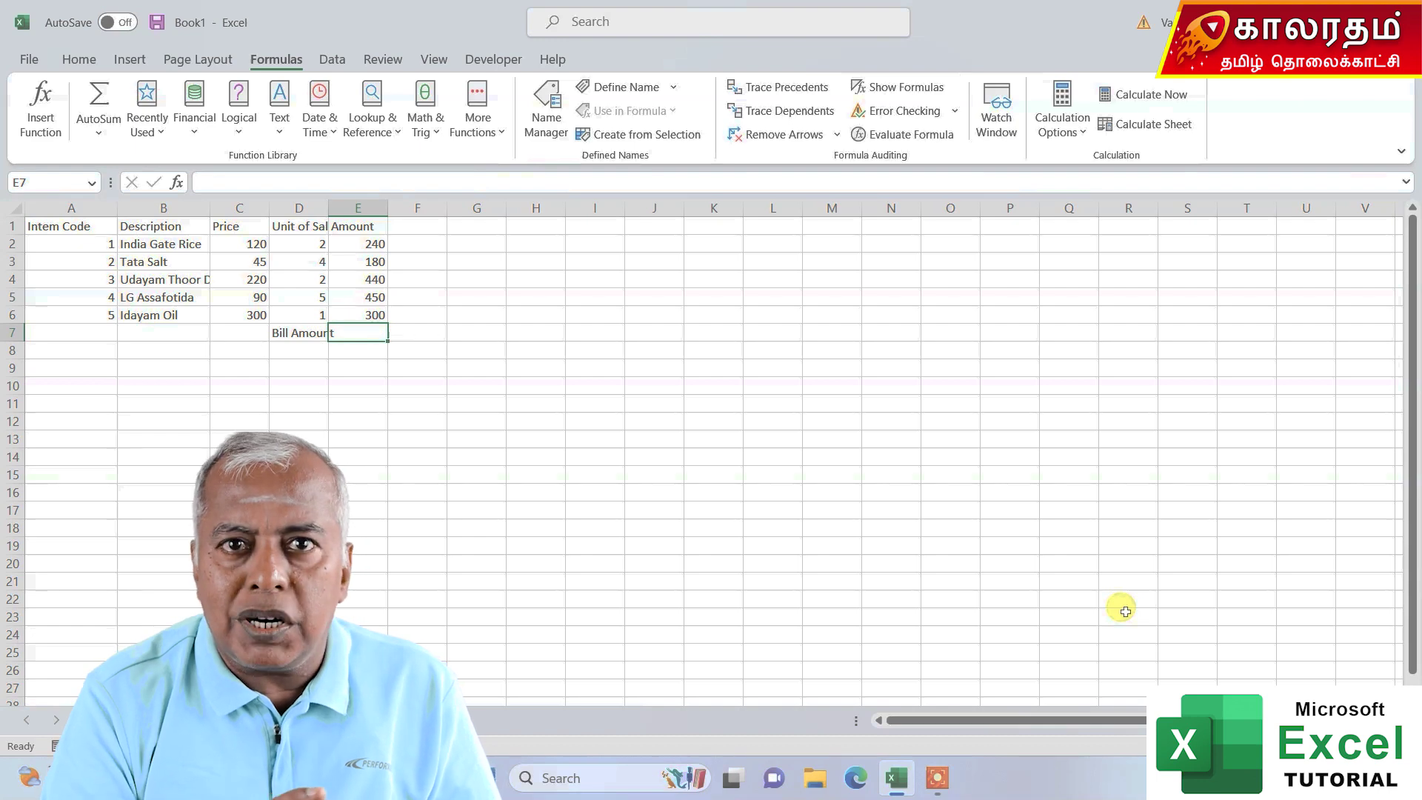
Step: AutoSum the Amount column into E7, giving a 1610 Bill Amount
left_click(92, 92)
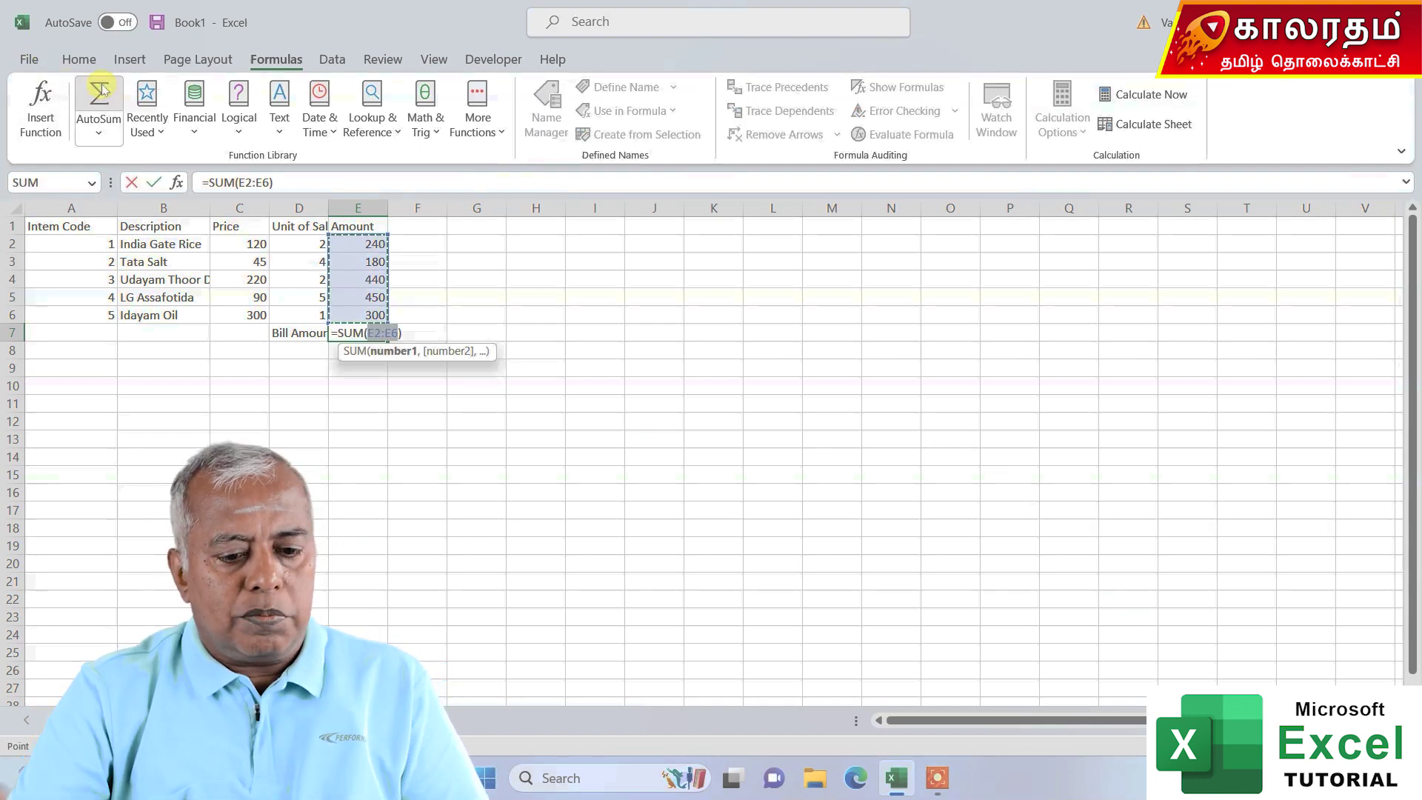
key("Return")
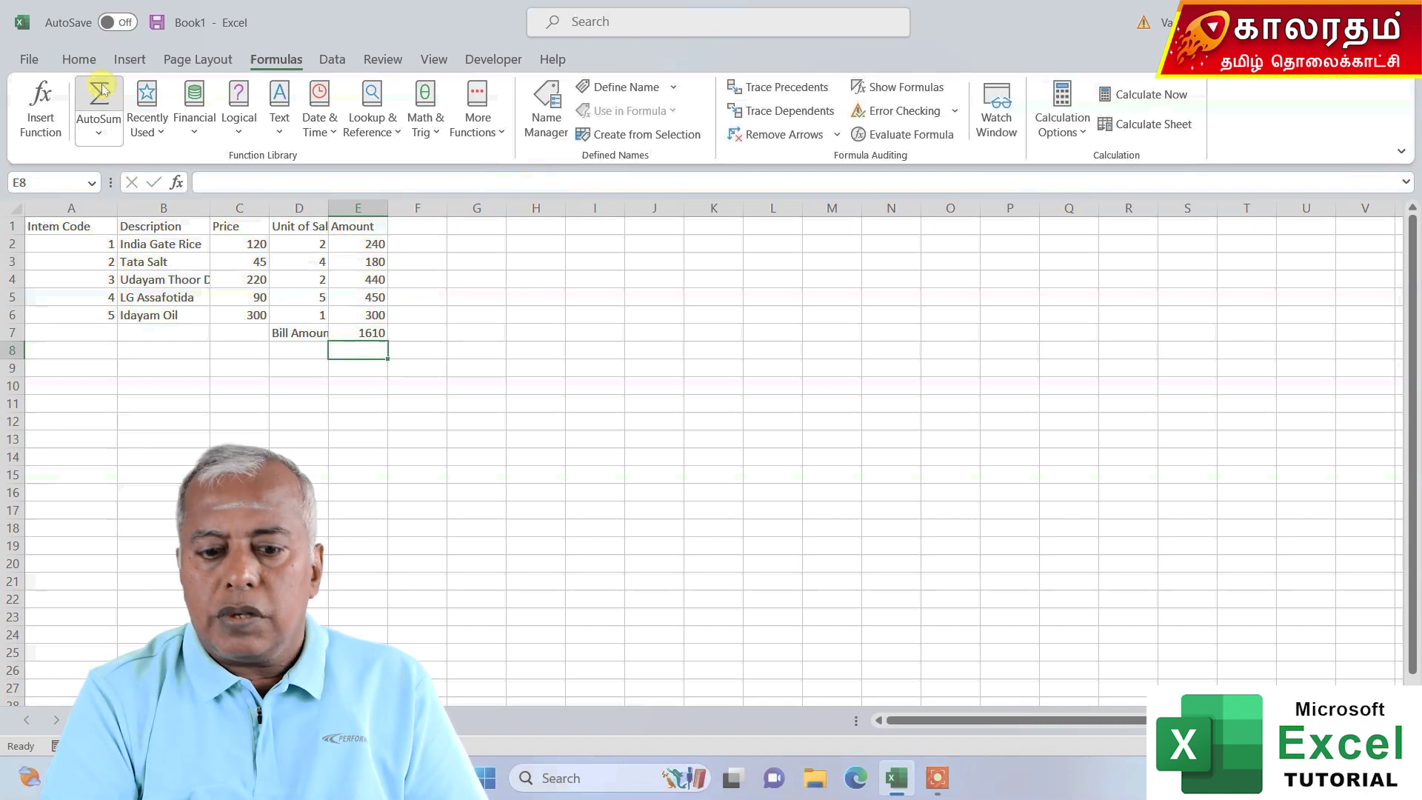
key("Left")
key("Left")
key("Left")
key("Left")
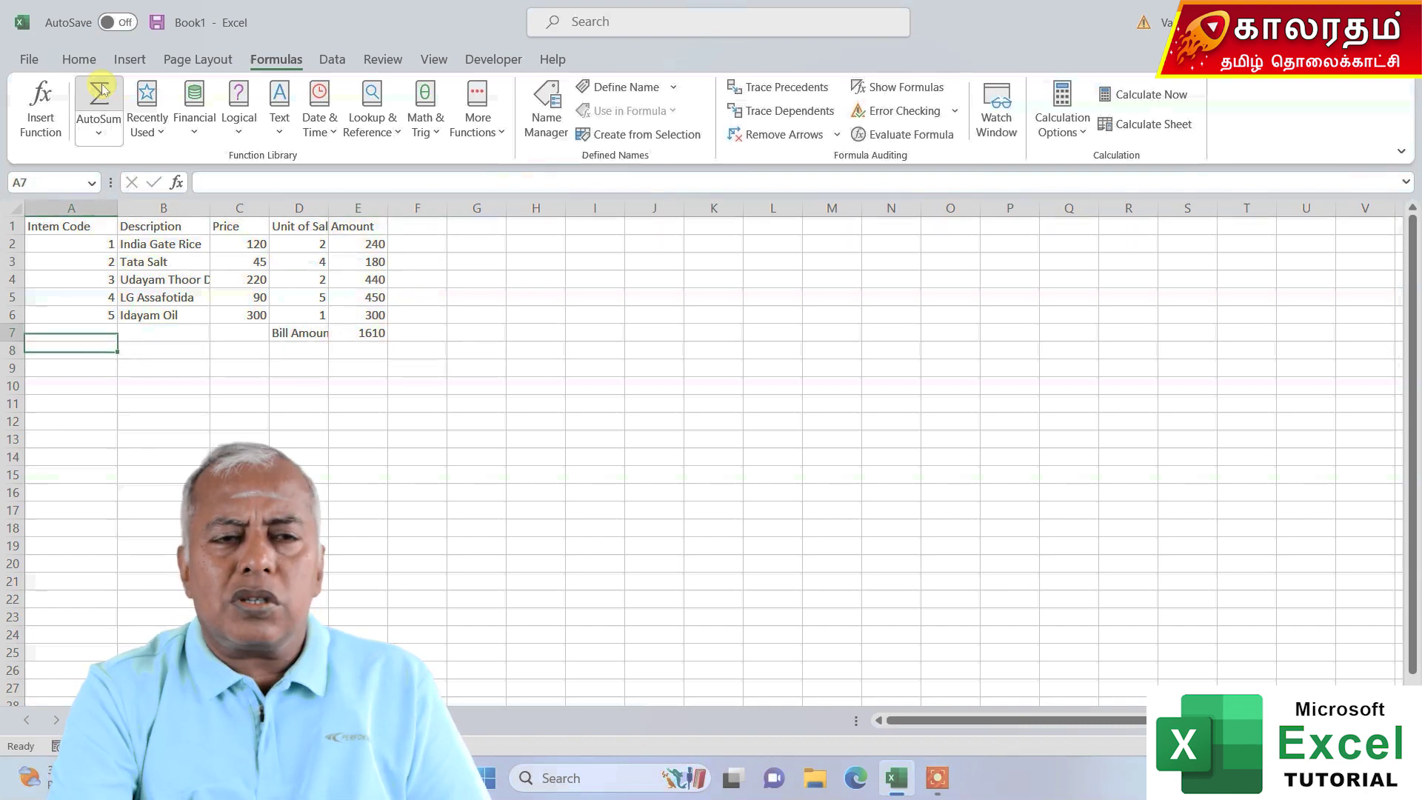
key("Up")
key("Up")
key("Right")
key("Right")
key("Right")
key("Right")
key("Right")
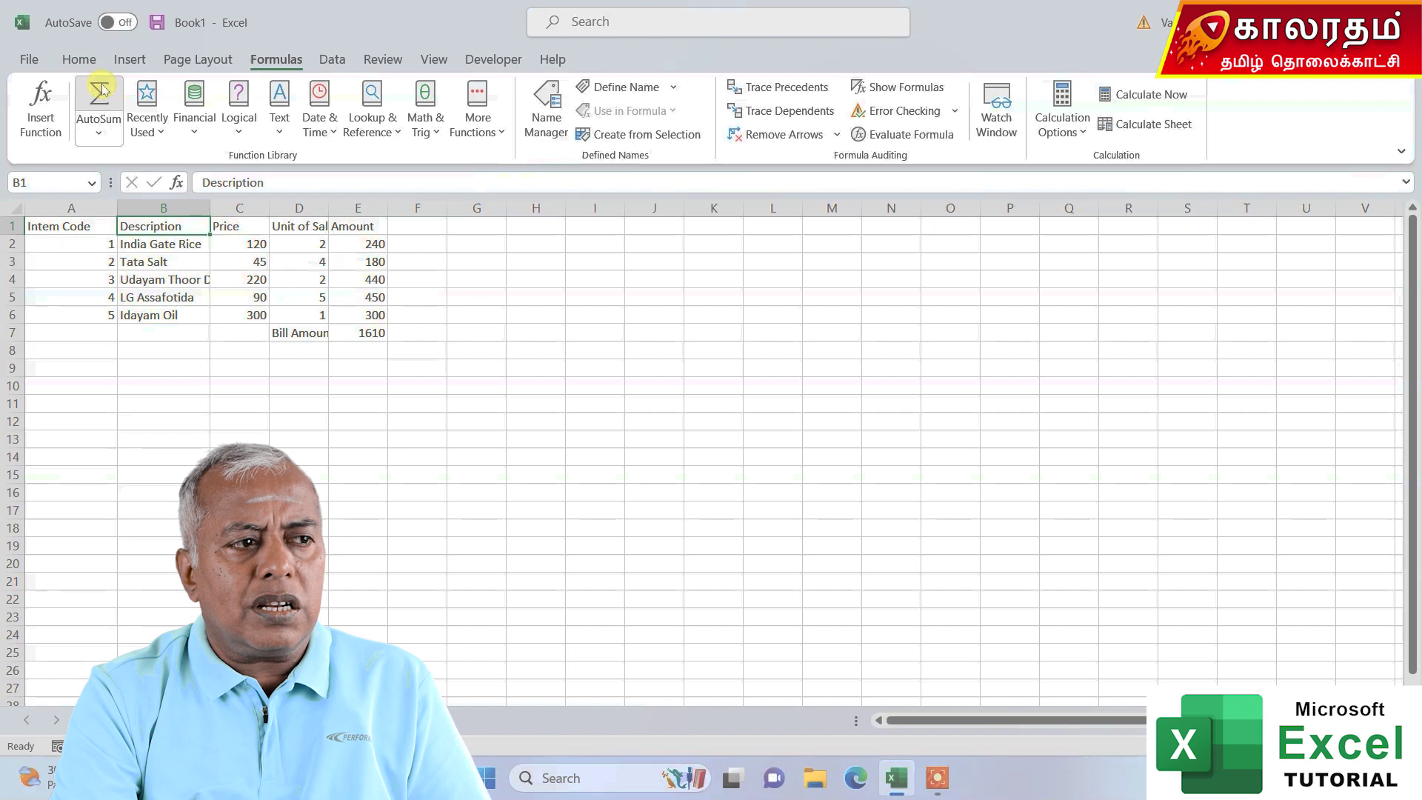
key("Down")
key("Down")
key("Down")
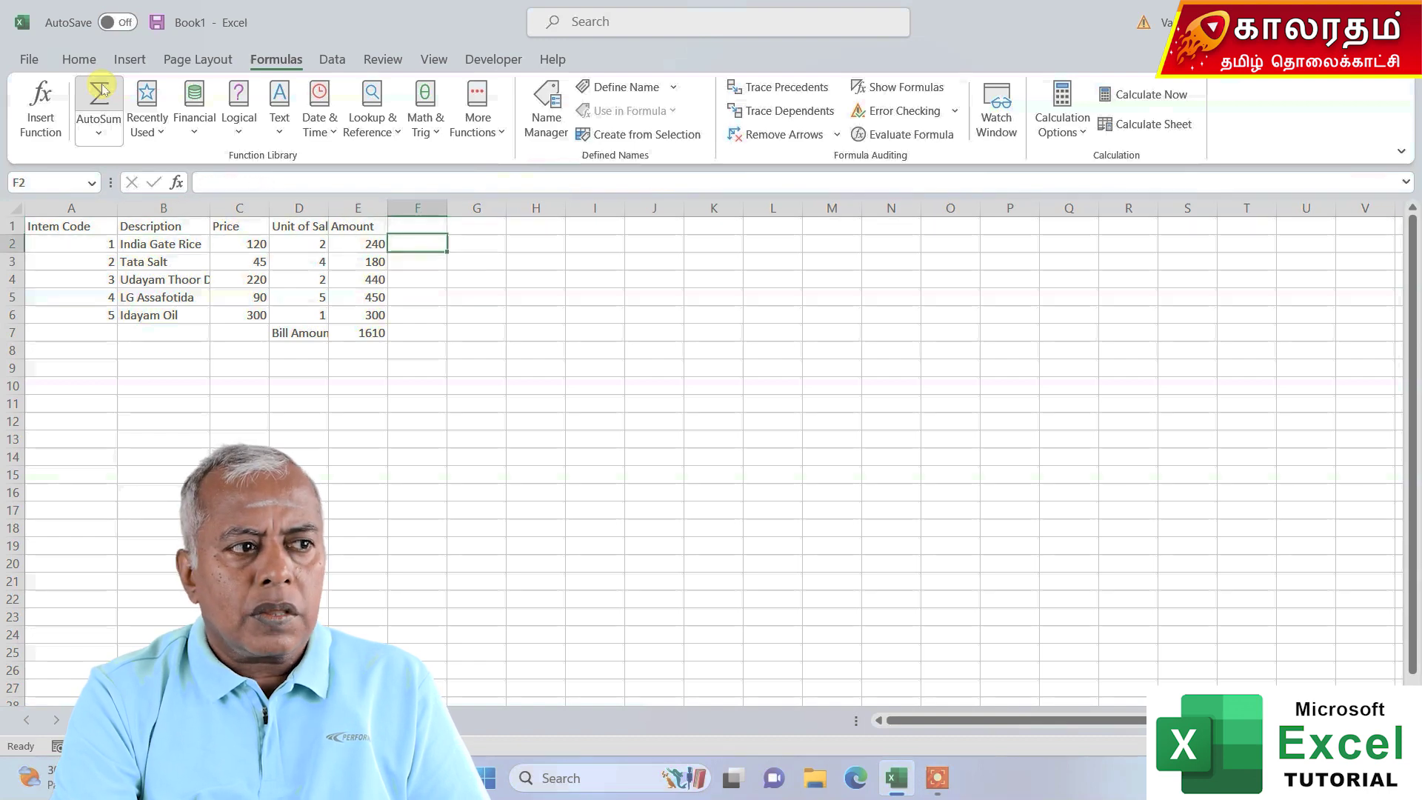
key("Left")
key("Left")
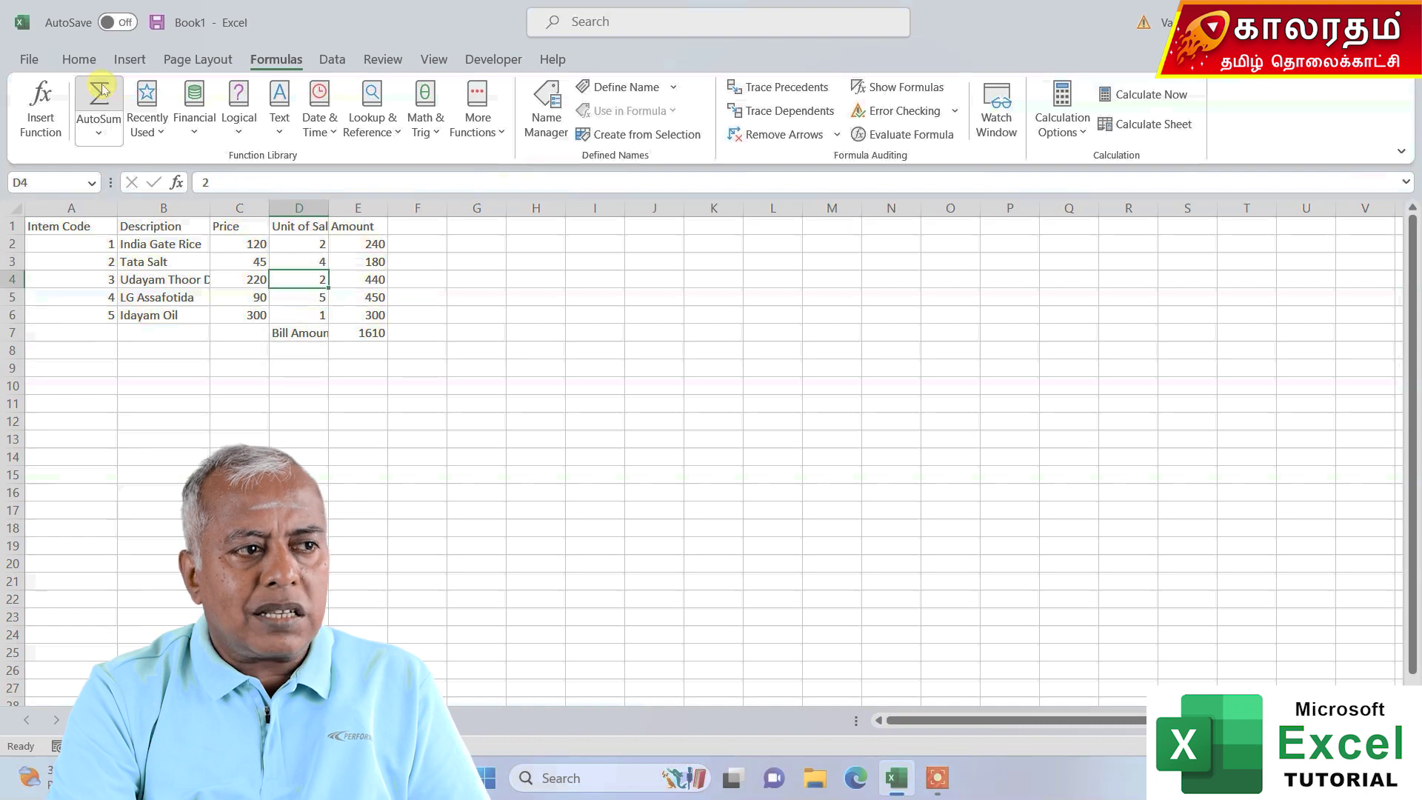
Step: Review the Amount formulas and the E7 total, ending at D8
key("Up")
key("Right")
key("Down")
key("Down")
key("Down")
key("Down")
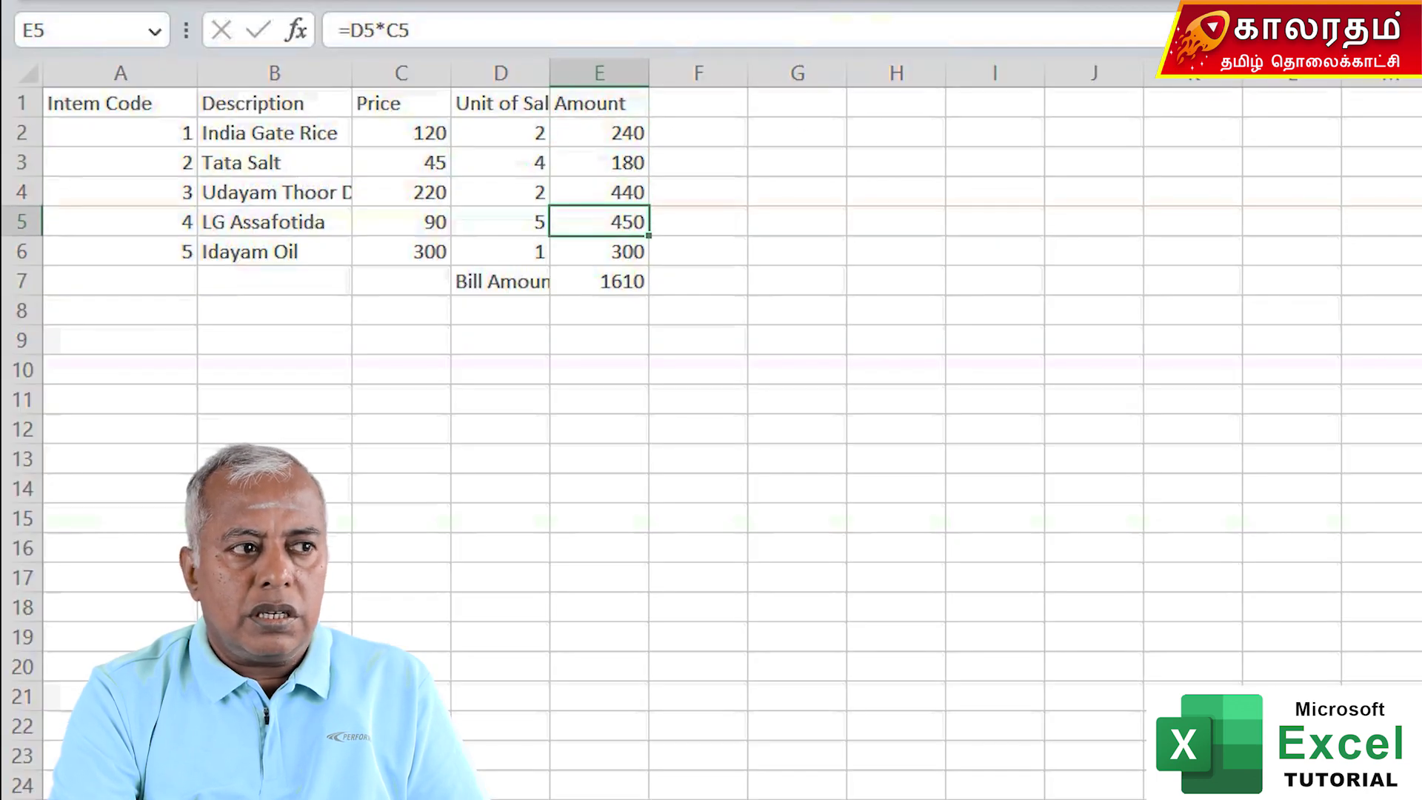
key("Down")
key("Up")
key("Up")
key("Up")
key("Up")
key("Up")
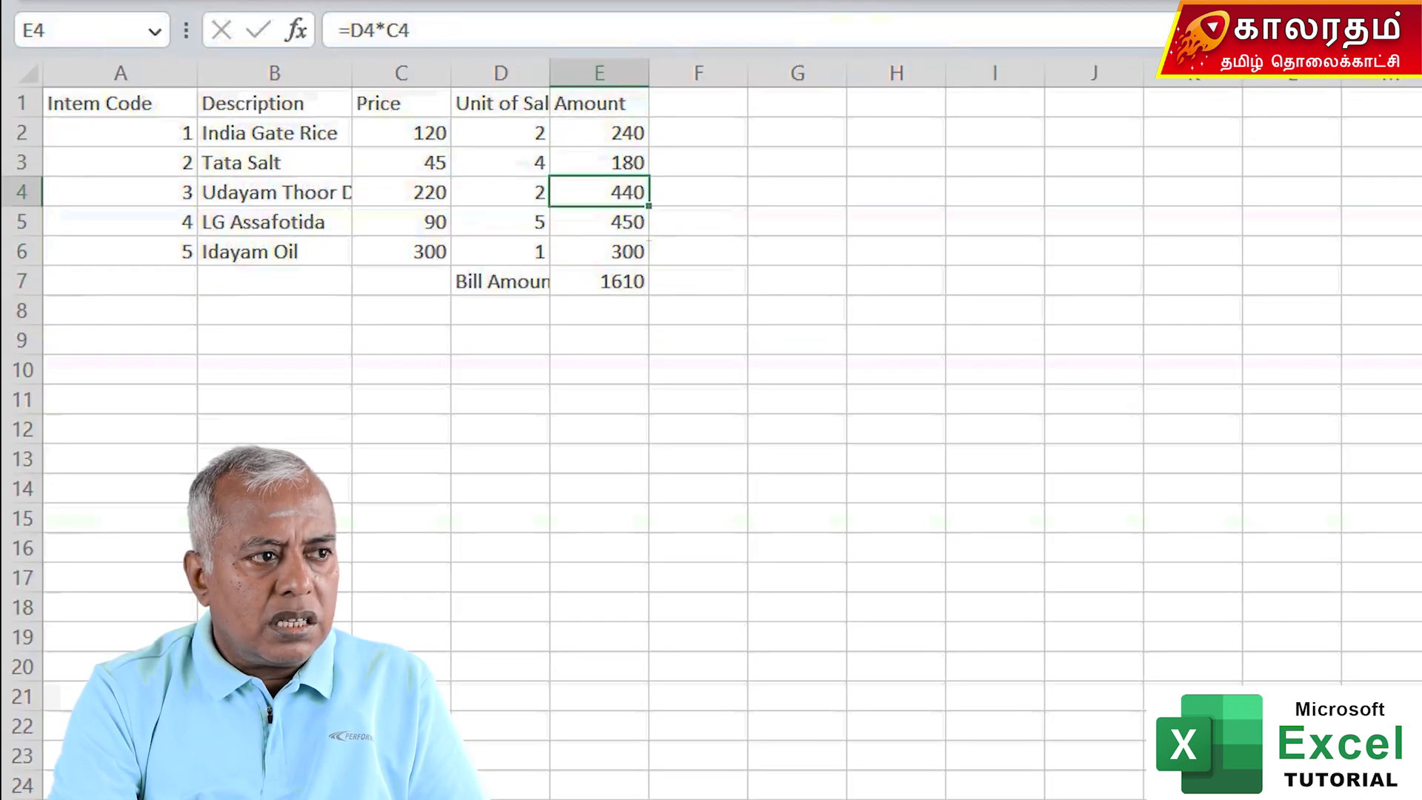
key("Down")
key("Down")
key("Down")
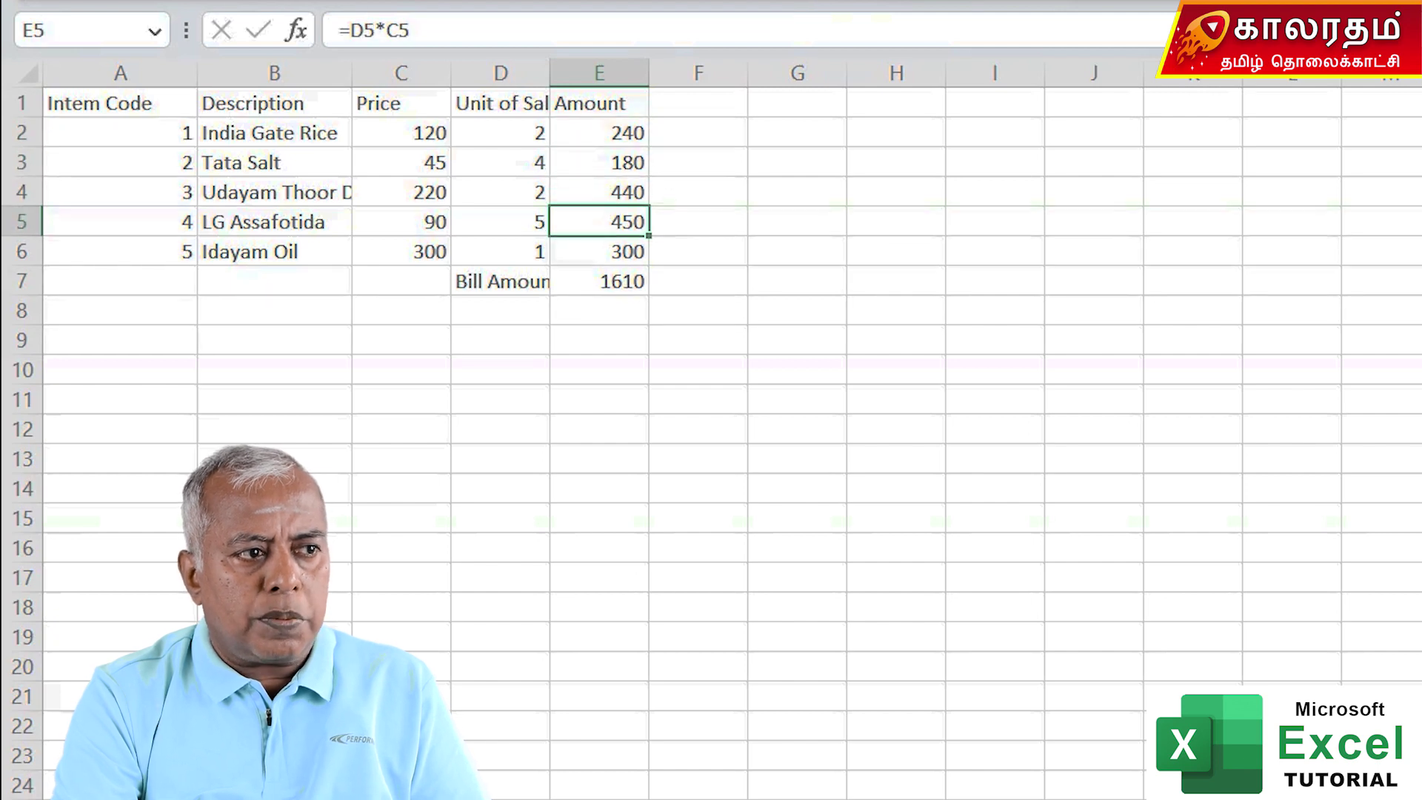
key("Down")
key("Down")
key("Down")
key("Left")
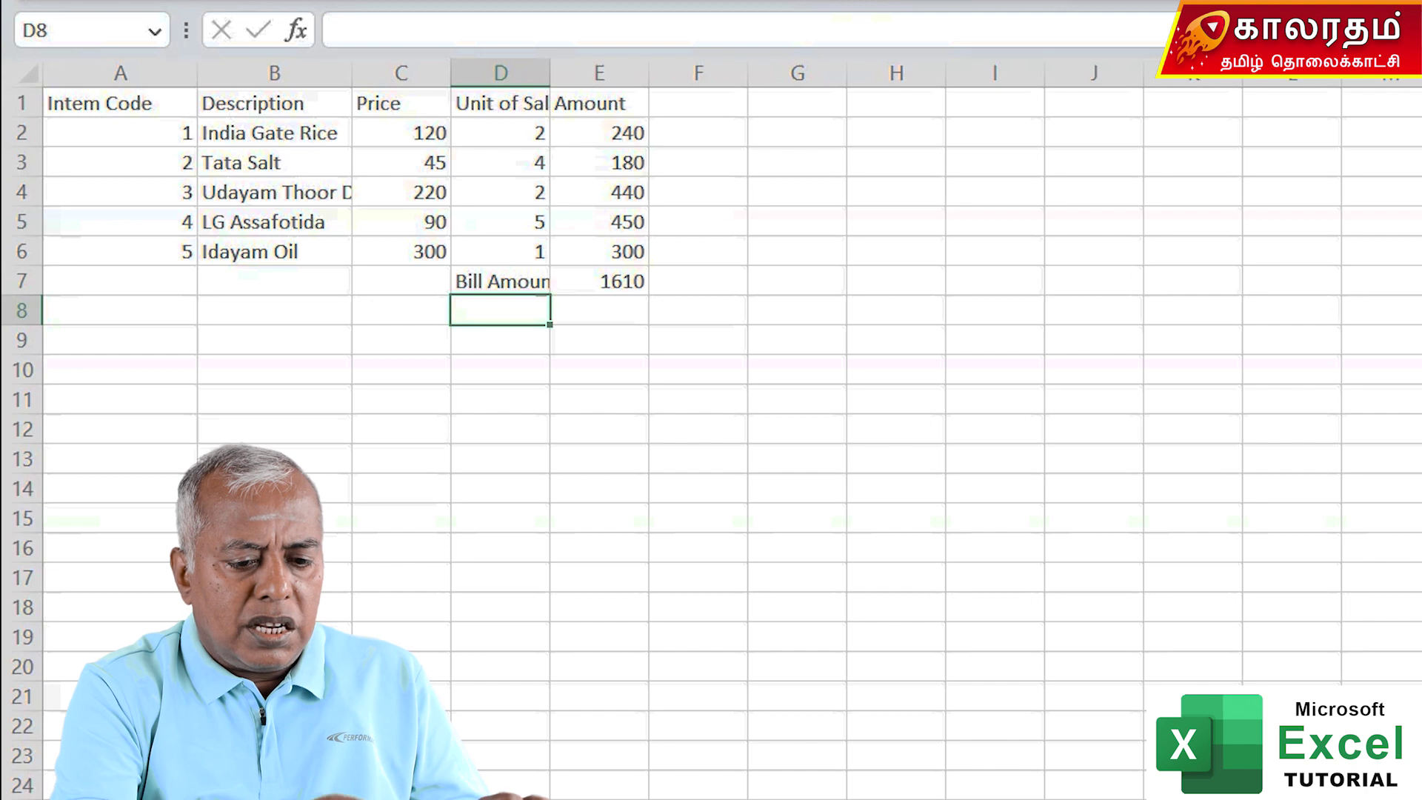
Step: Label D8 'Maximum' and enter =MAX(E2:E6) in E8, showing 450
type("Maximum")
key("Return")
key("Up")
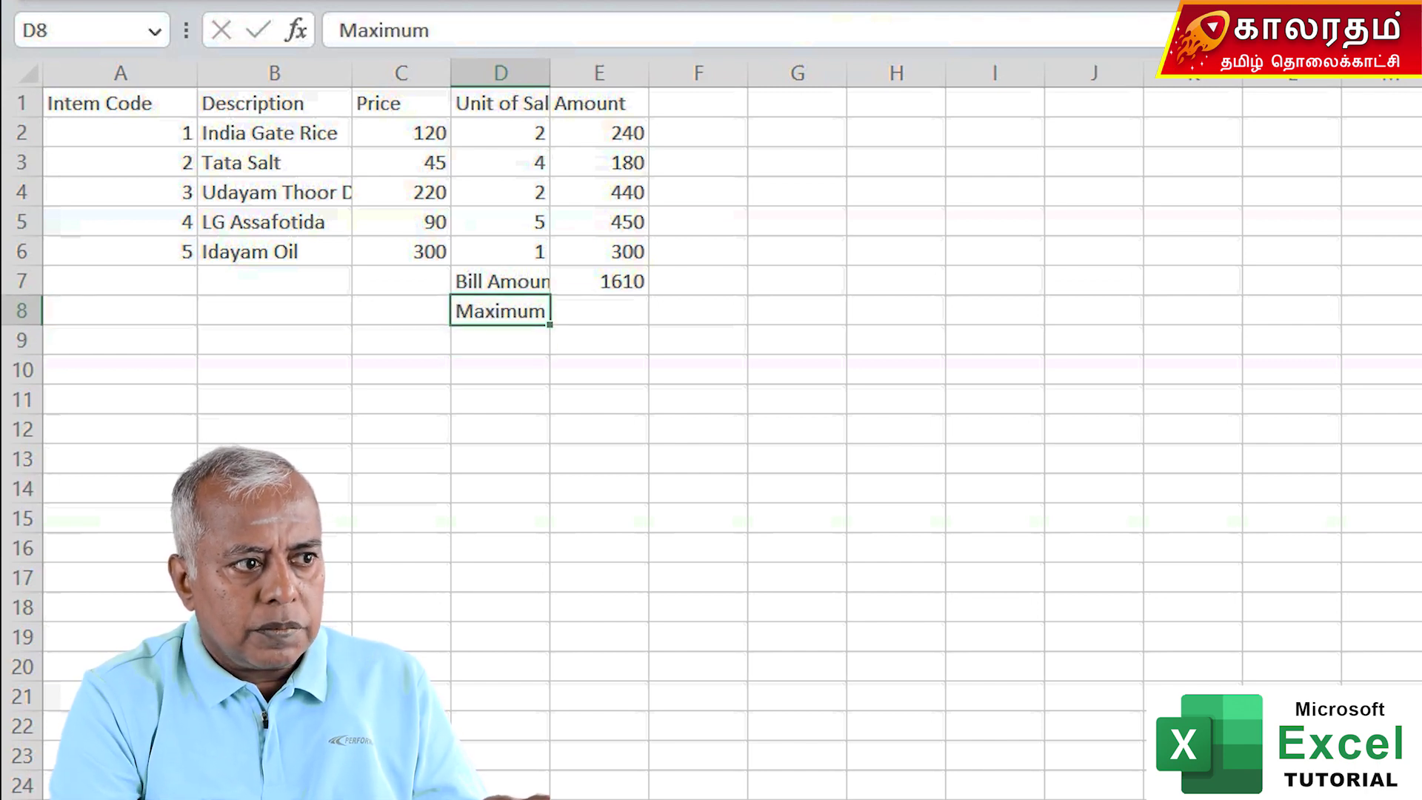
key("Right")
type("=")
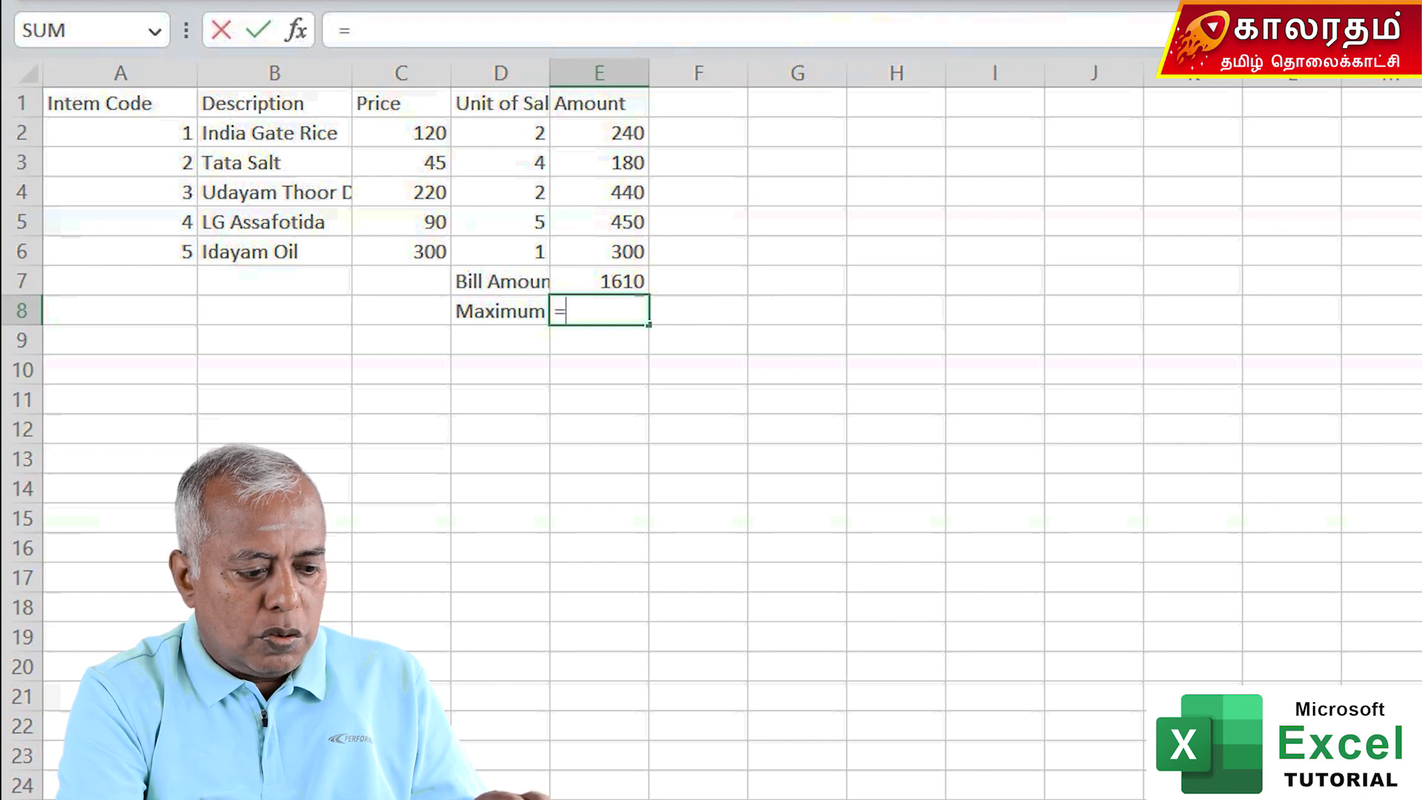
type("max(")
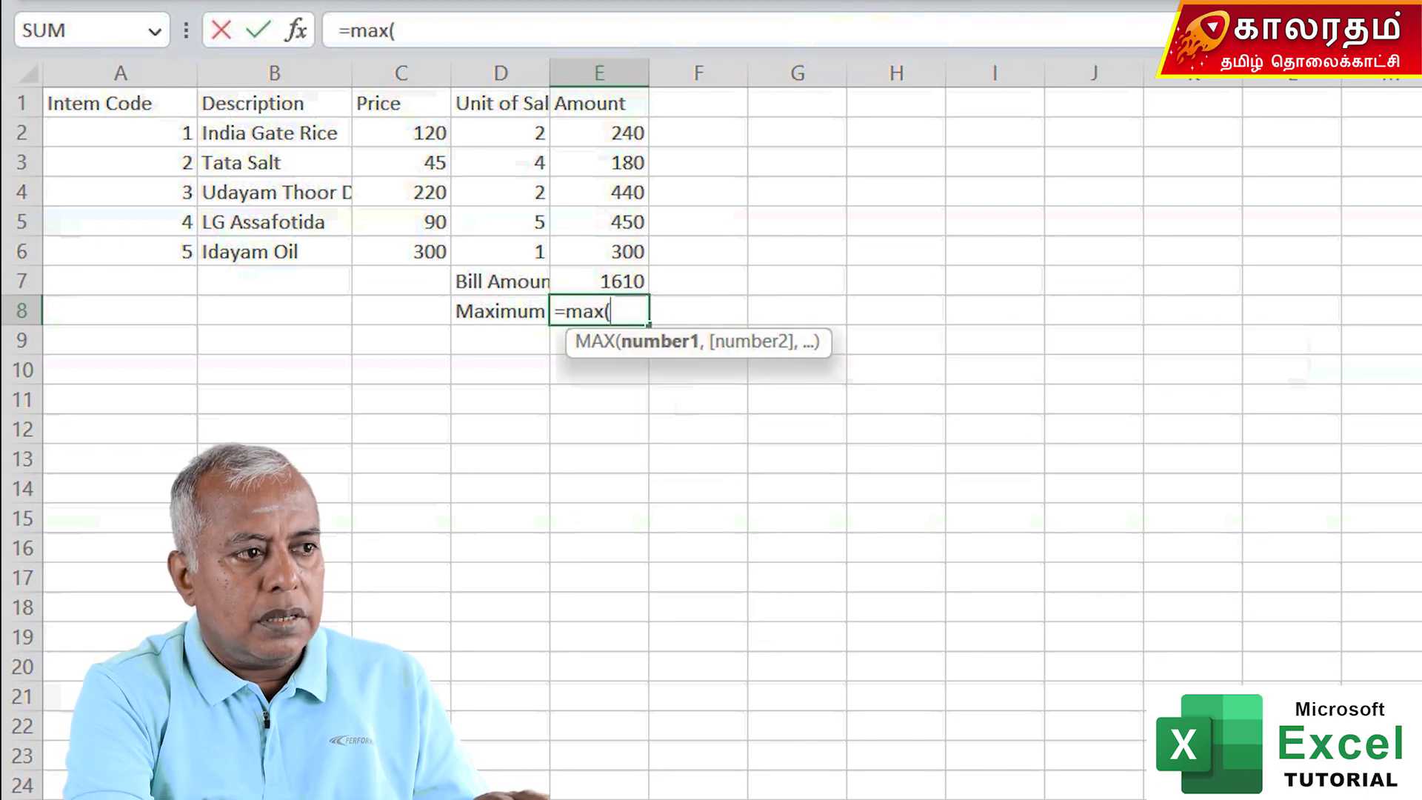
key("Up")
key("Up")
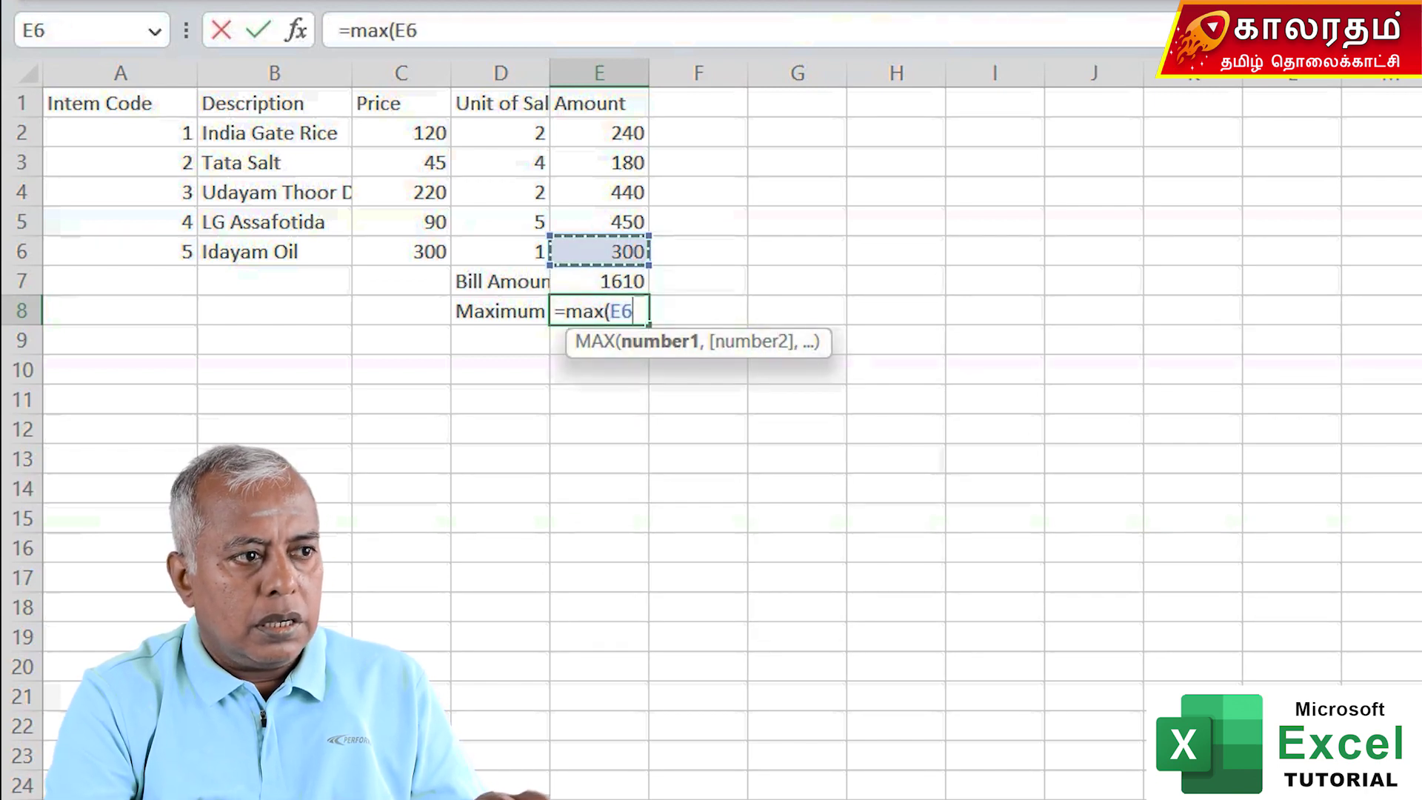
key("shift+Up")
key("shift+Up")
key("shift+Up")
key("shift+Up")
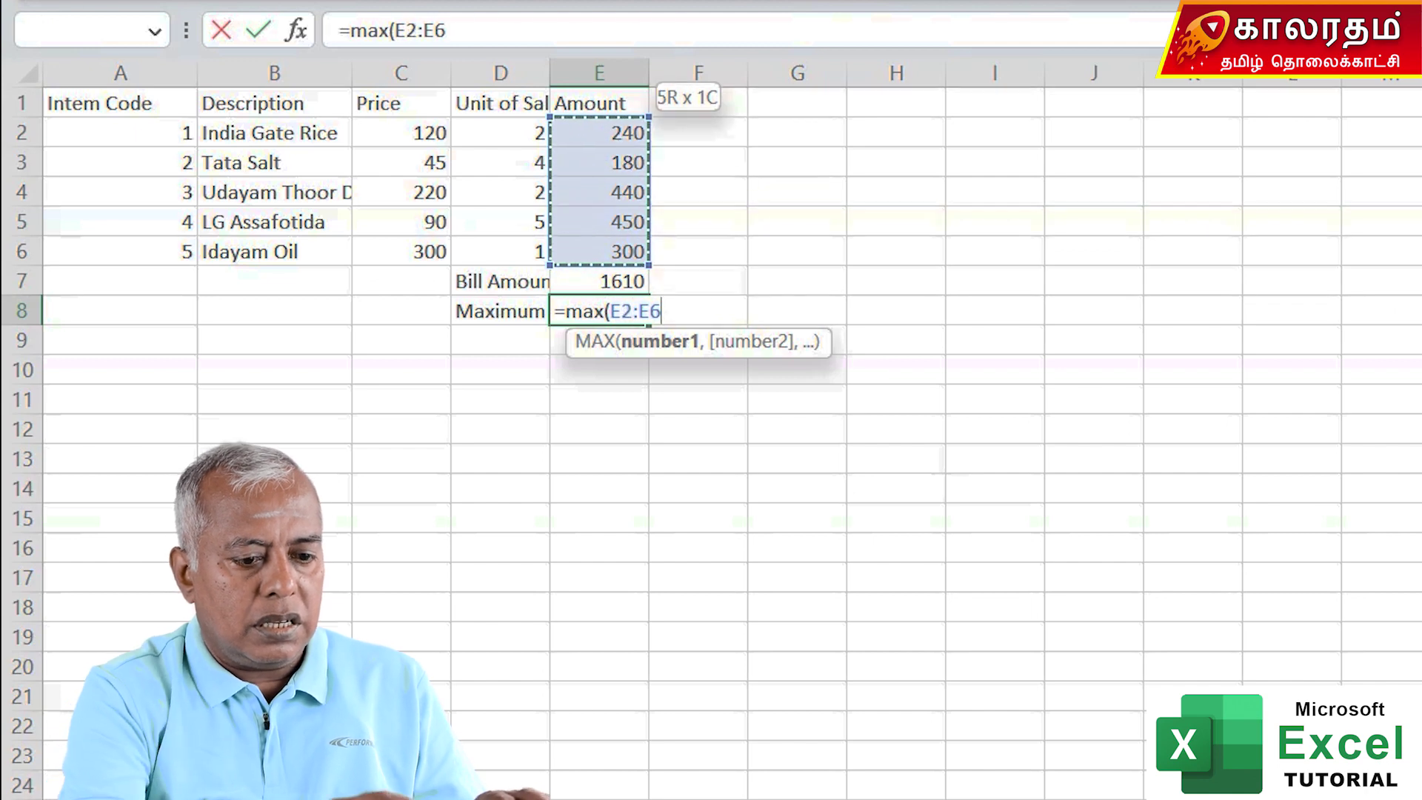
type(")")
key("Return")
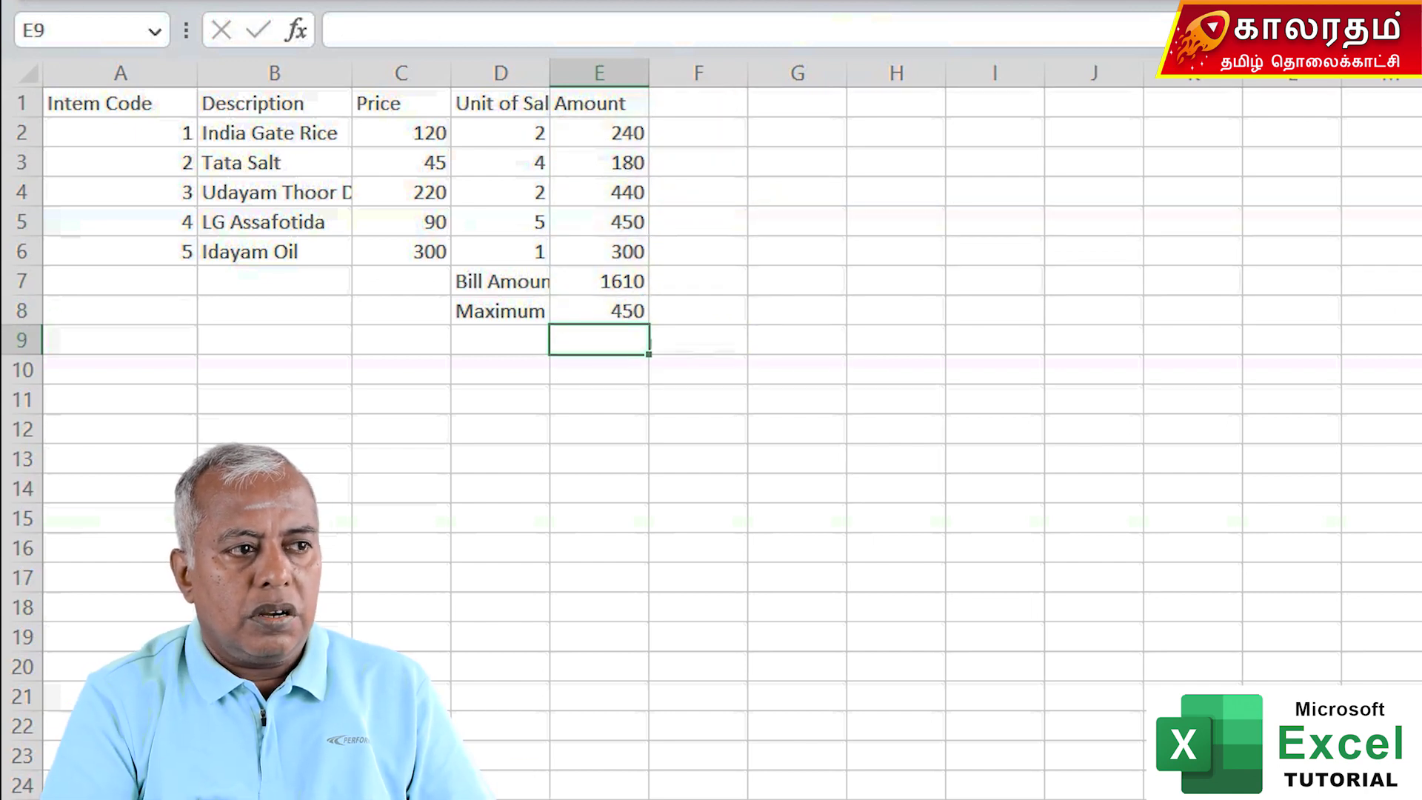
key("Left")
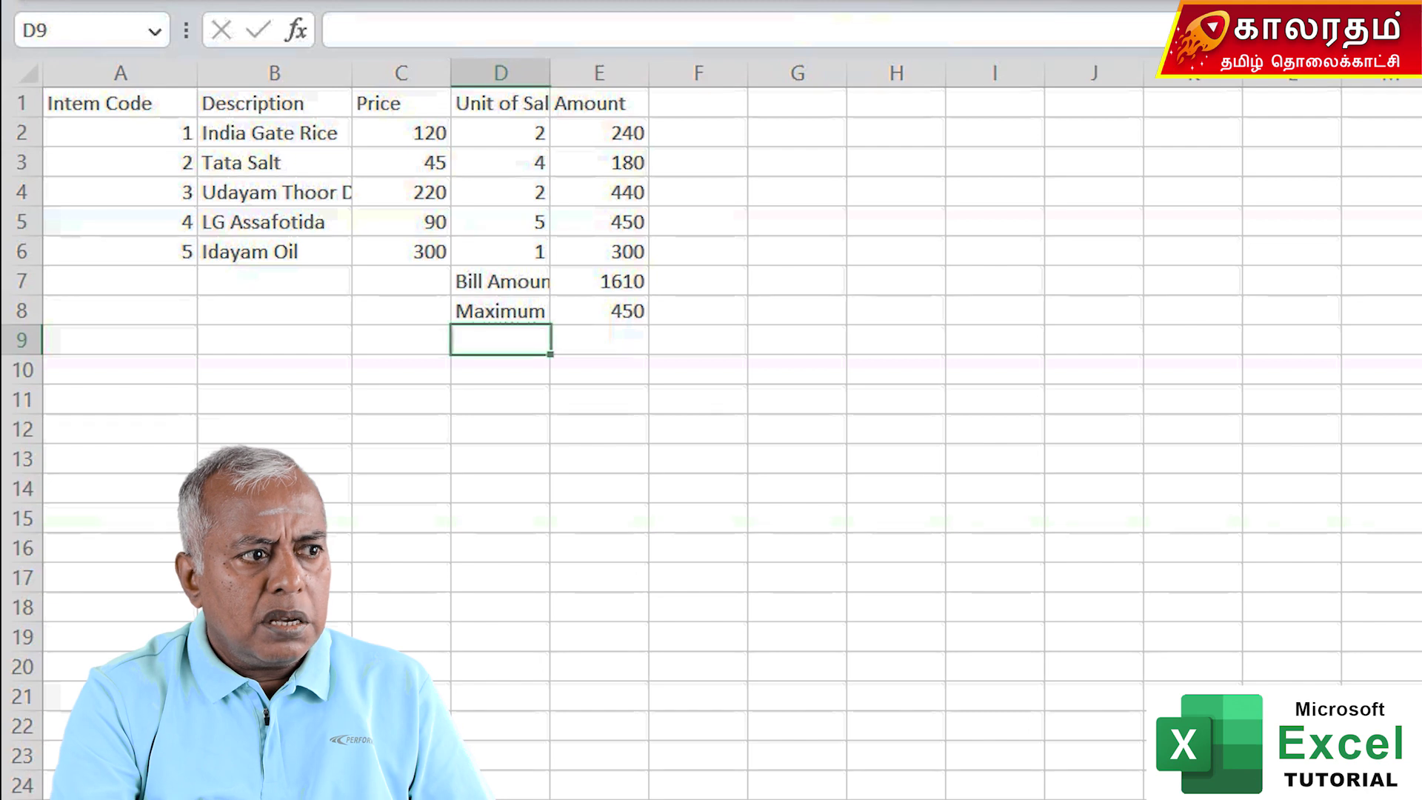
Step: Label D9 'Minimum' and enter =MIN(E2:E6) in E9, returning 180
type("Min")
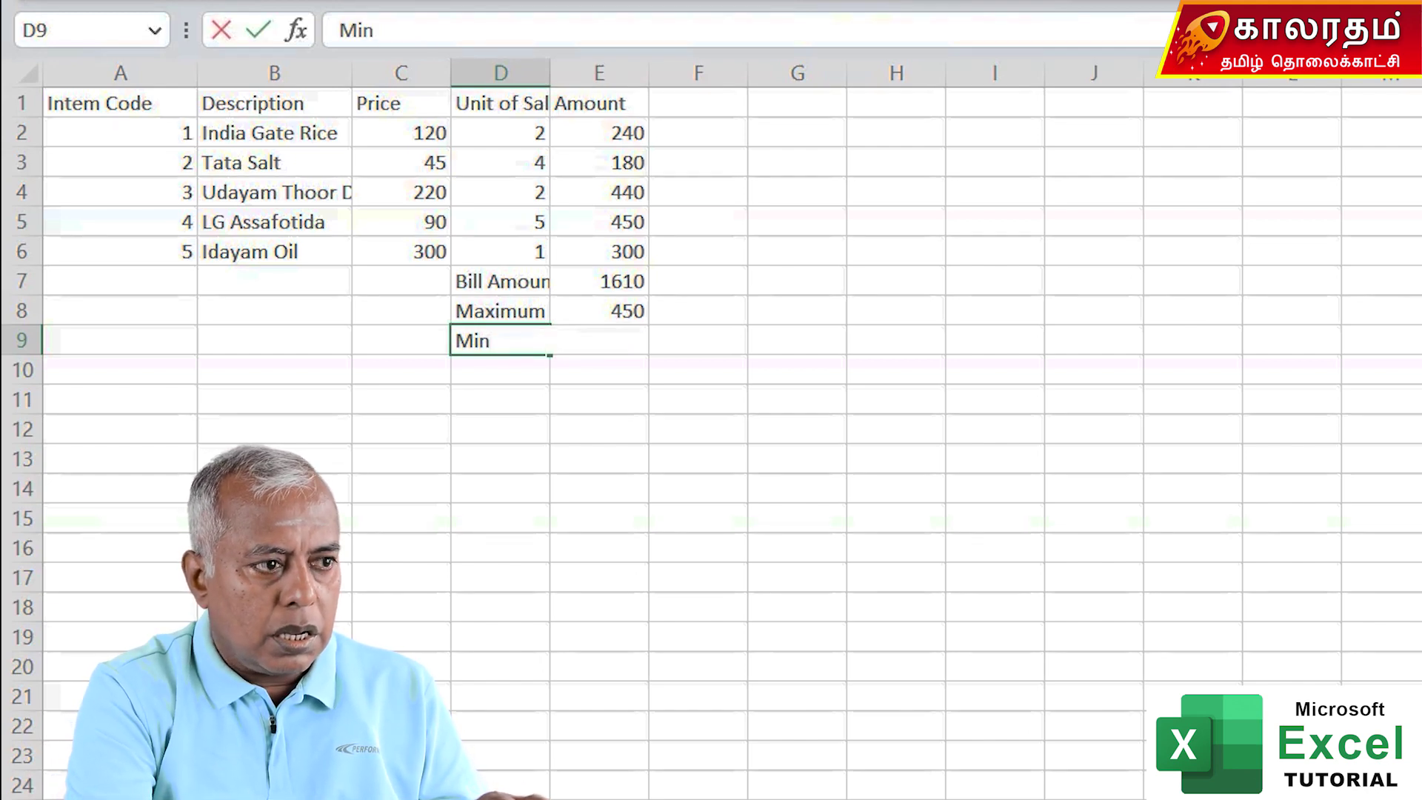
type("imum")
key("Tab")
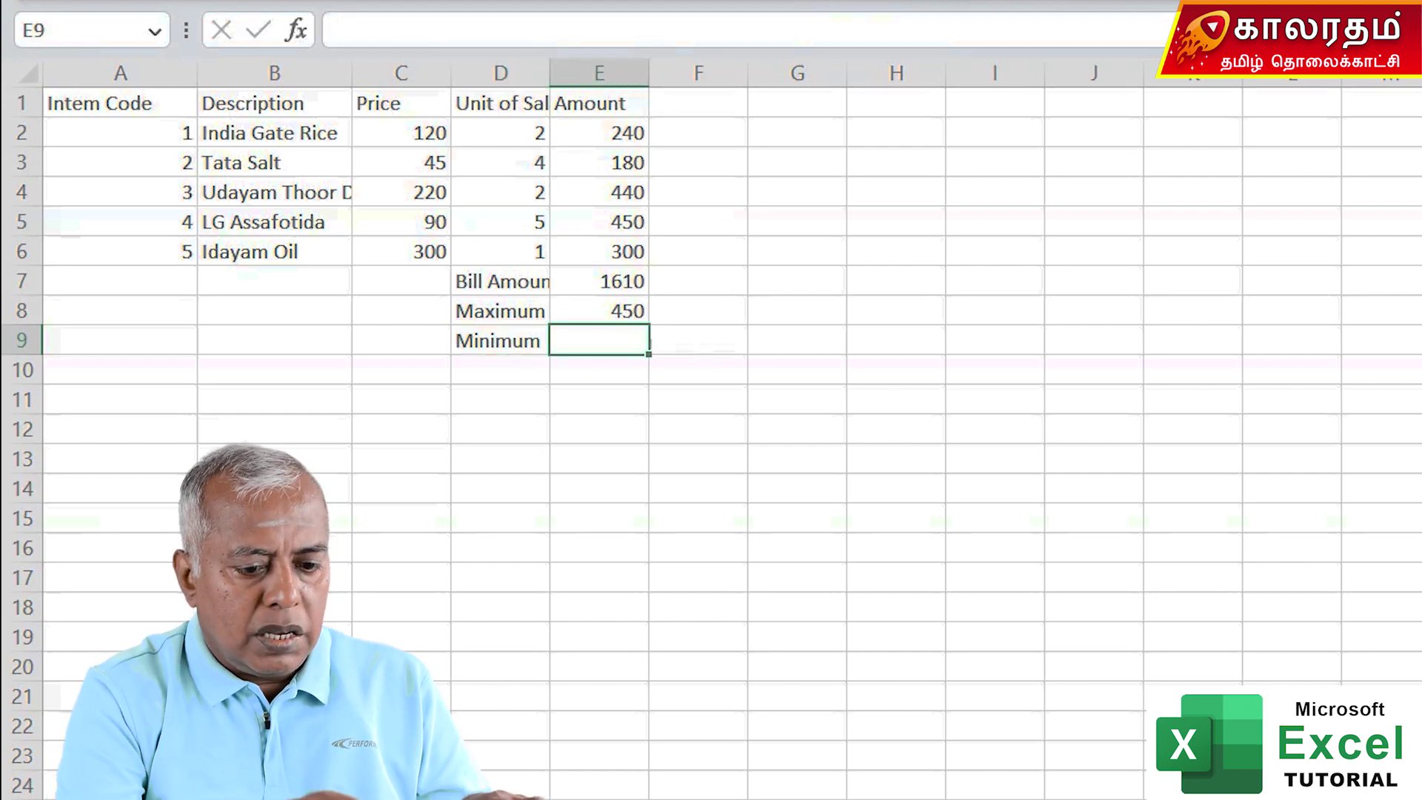
type("=")
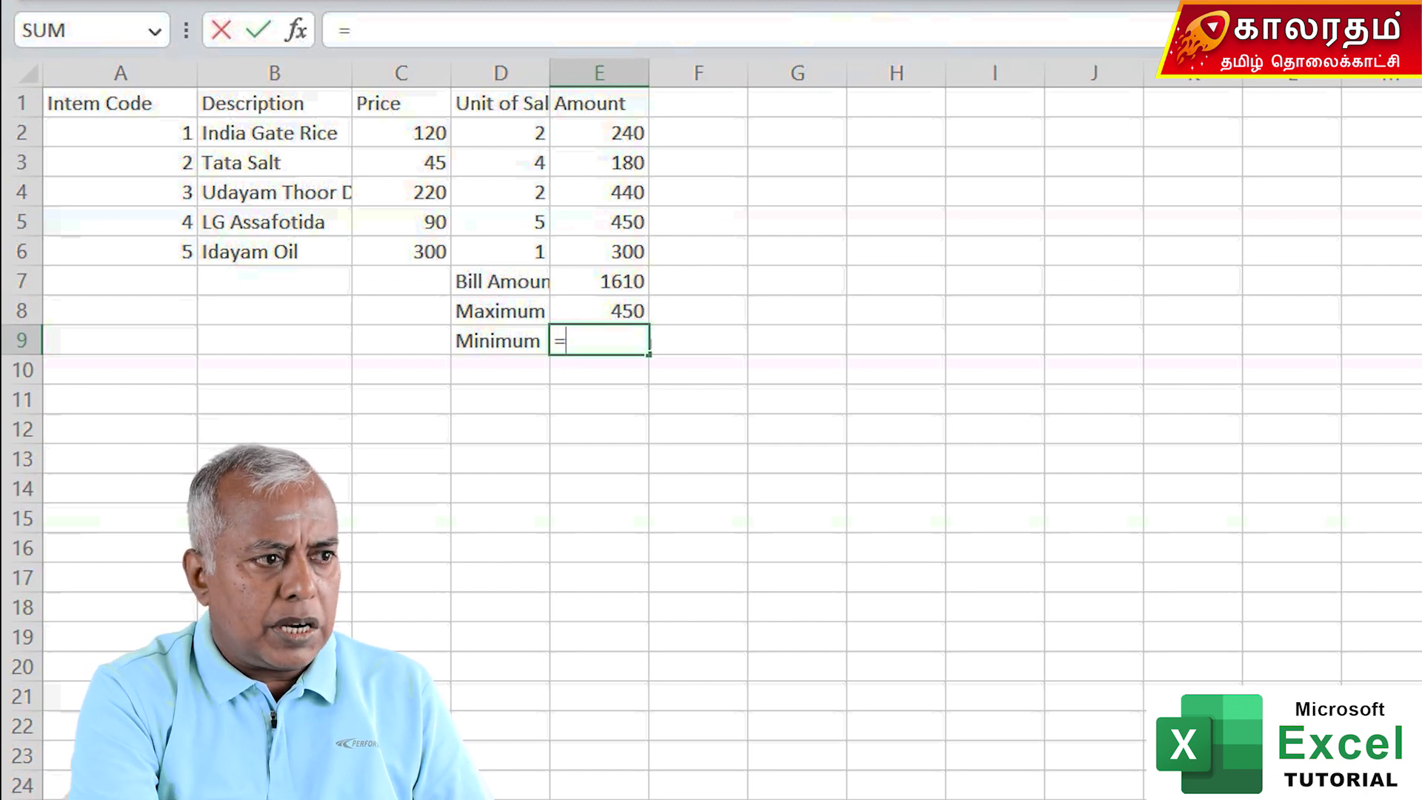
type("min")
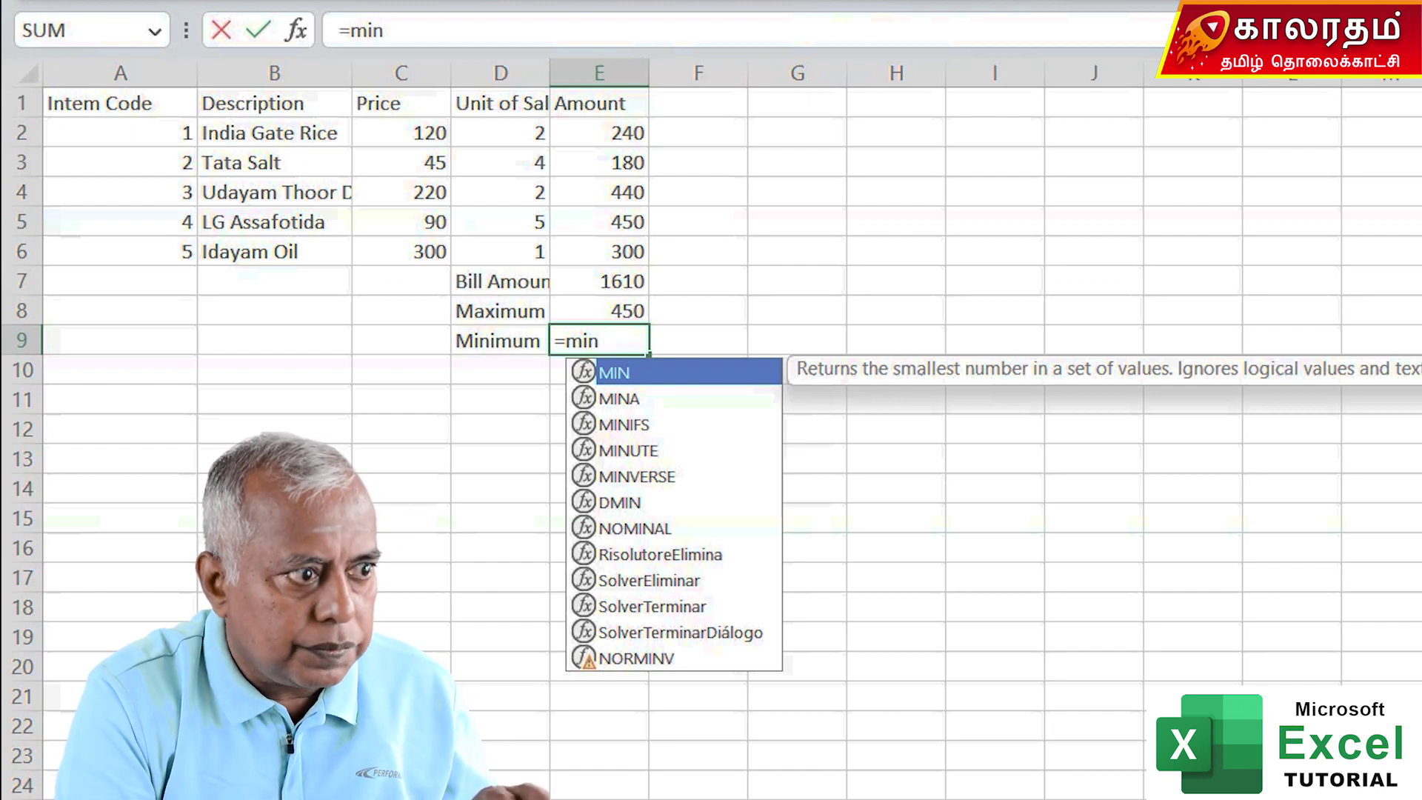
type("(")
left_click(698, 340)
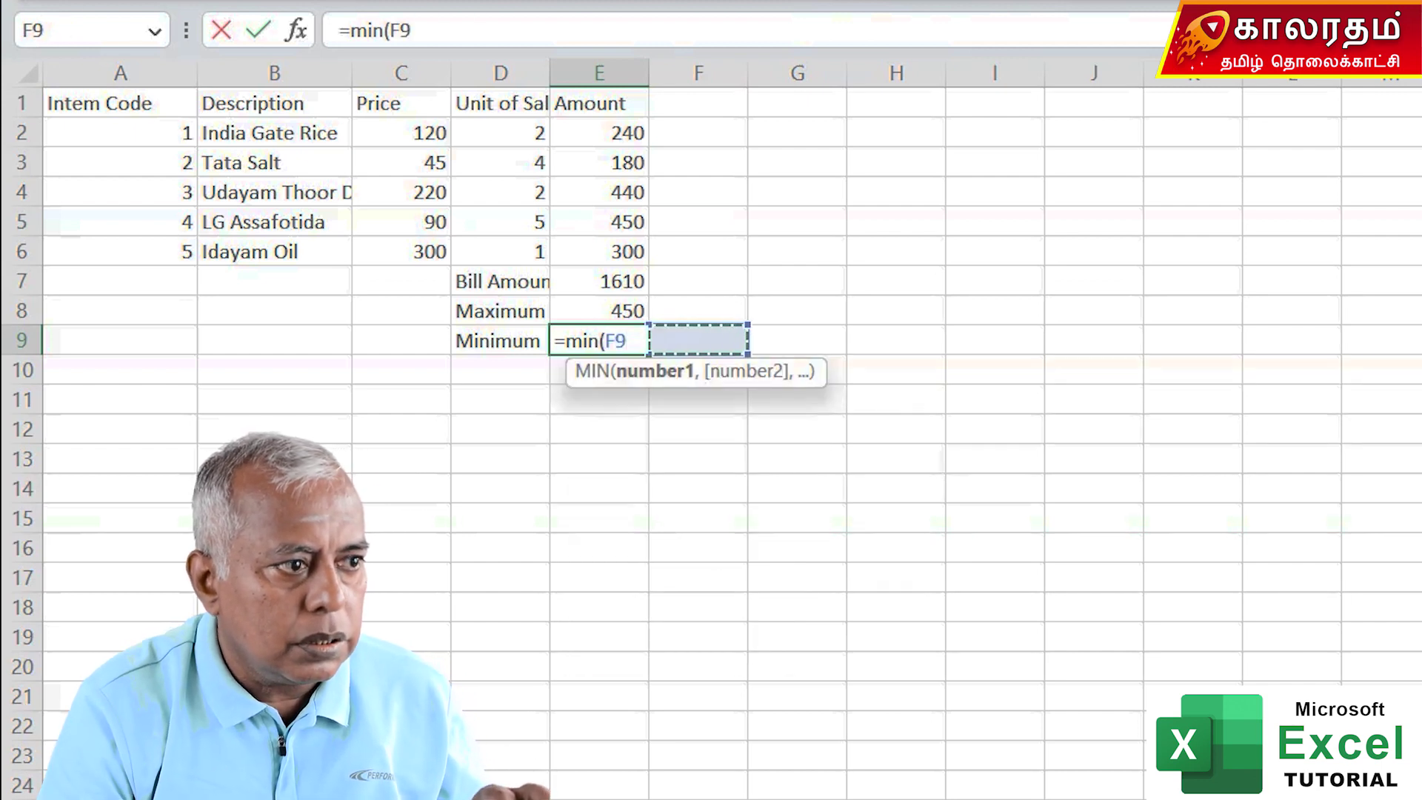
key("Right")
key("Left")
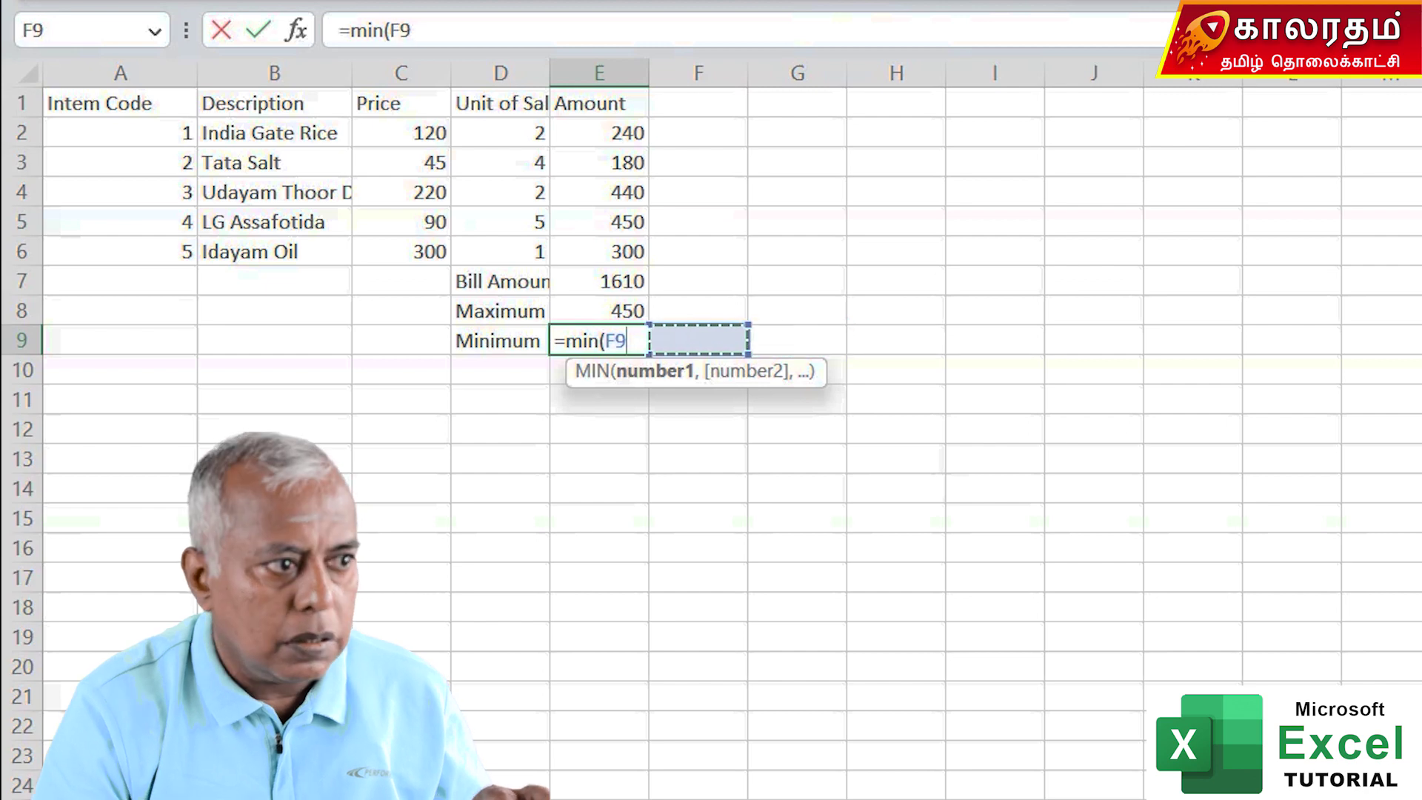
key("Left")
key("Left")
key("Right")
key("Up")
key("Up")
key("Up")
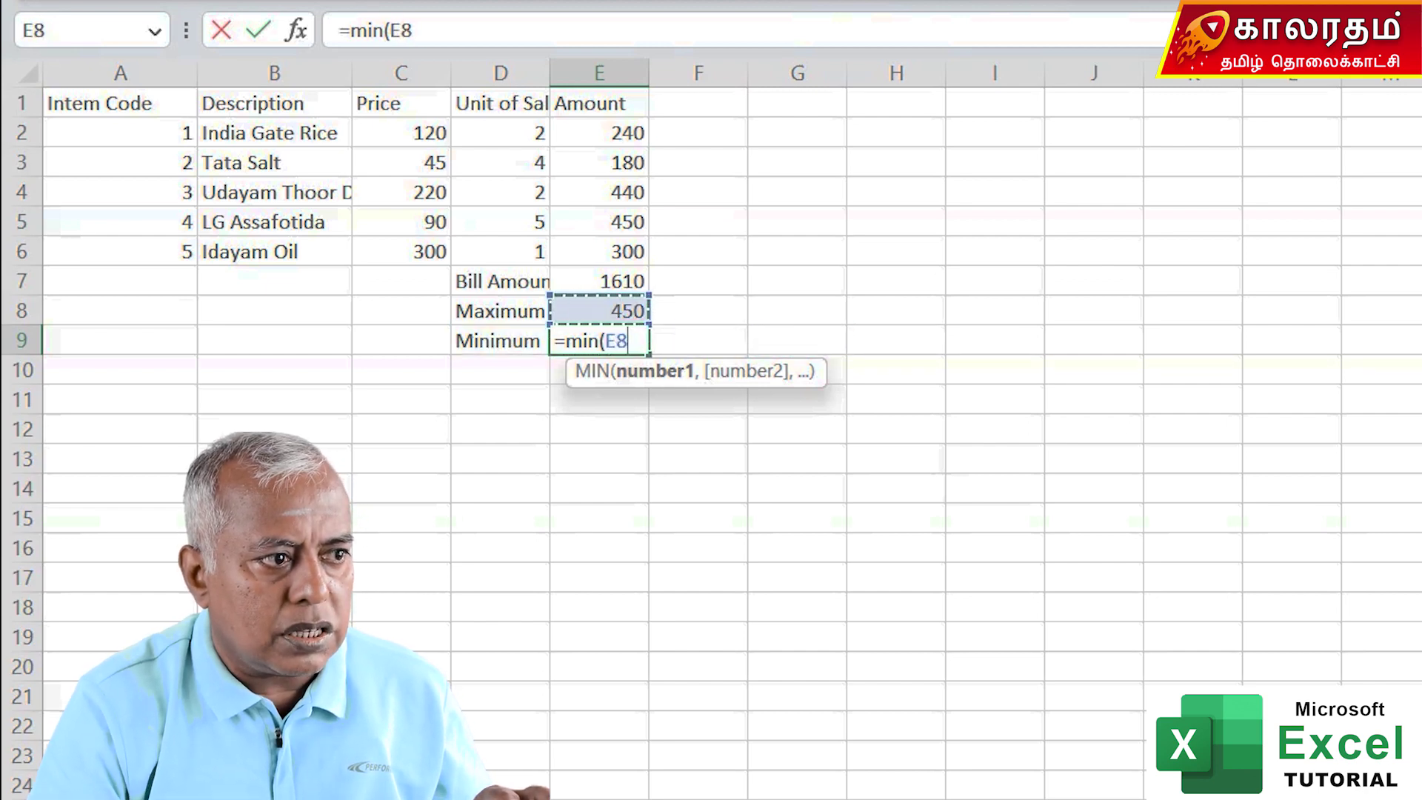
key("shift+Up")
key("shift+Up")
key("shift+Up")
key("shift+Up")
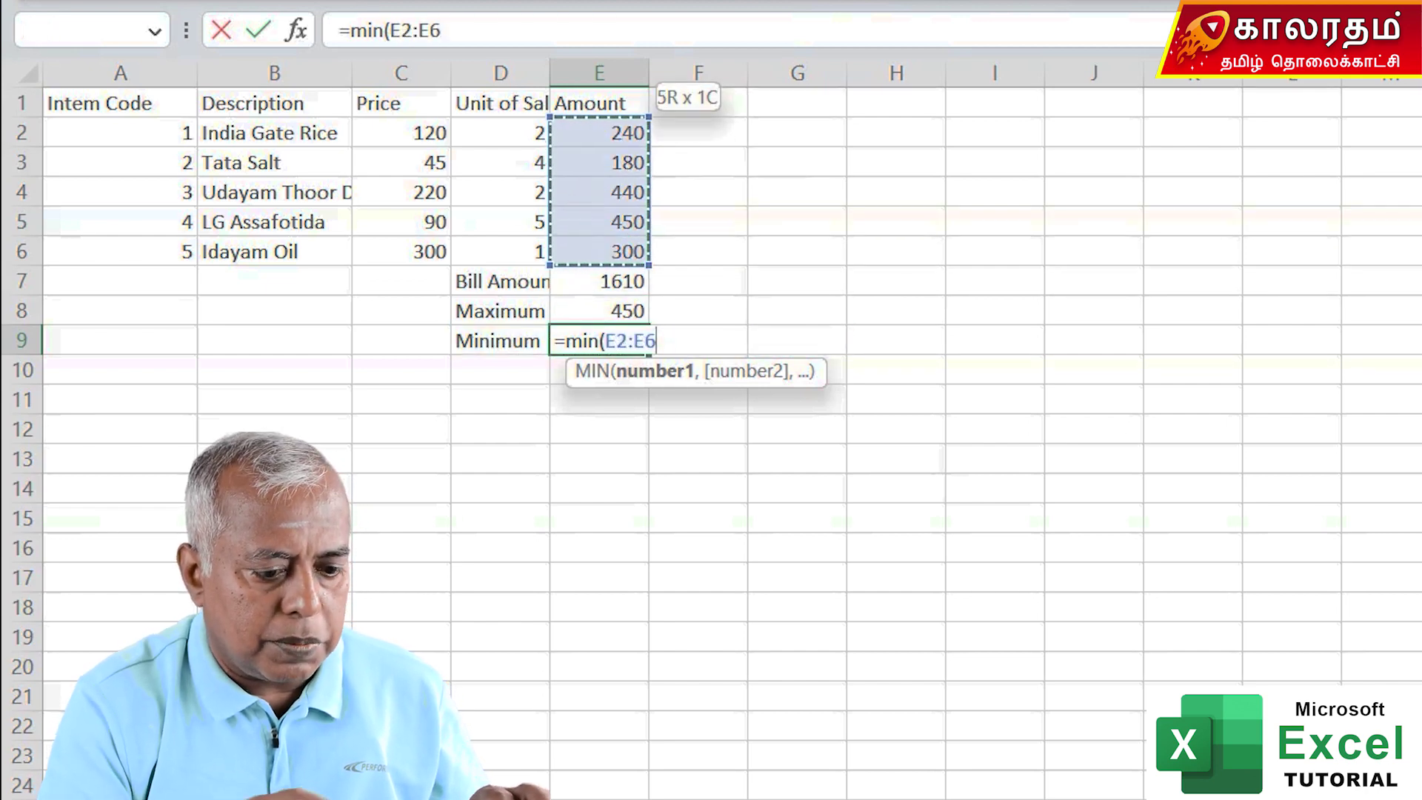
key("Return")
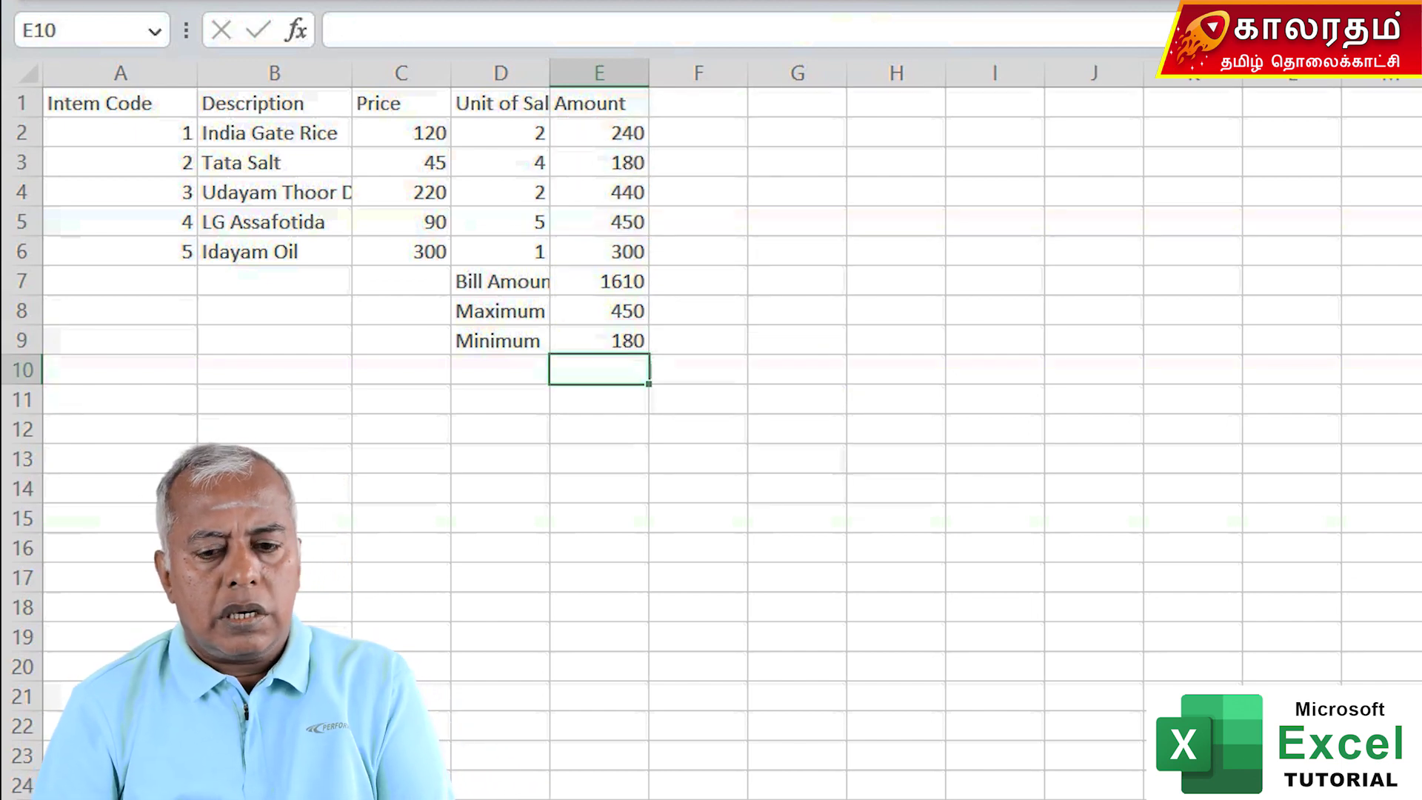
Step: Label D10 'Average' and enter =AVERAGE(E2:E6) in E10, giving 322
left_click(500, 368)
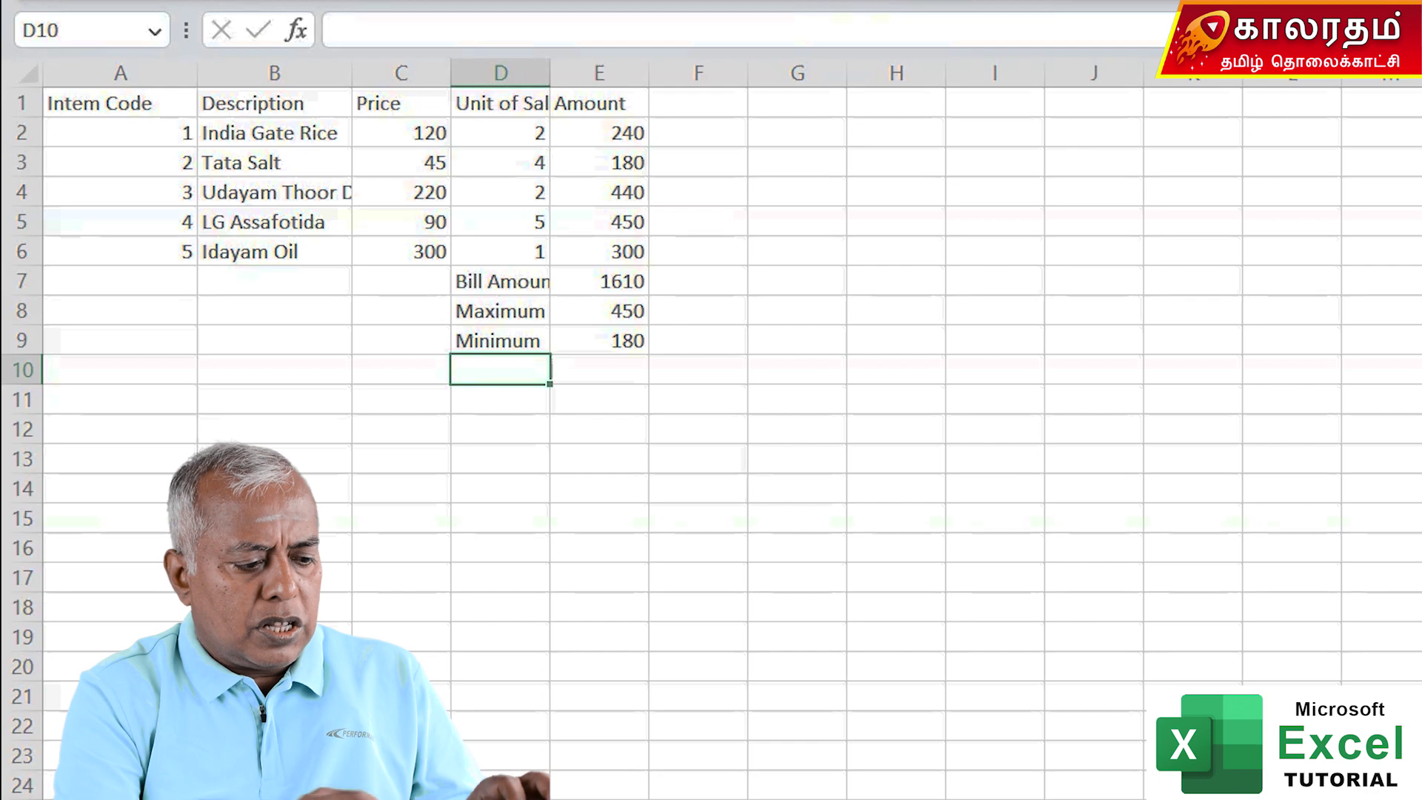
type("Average")
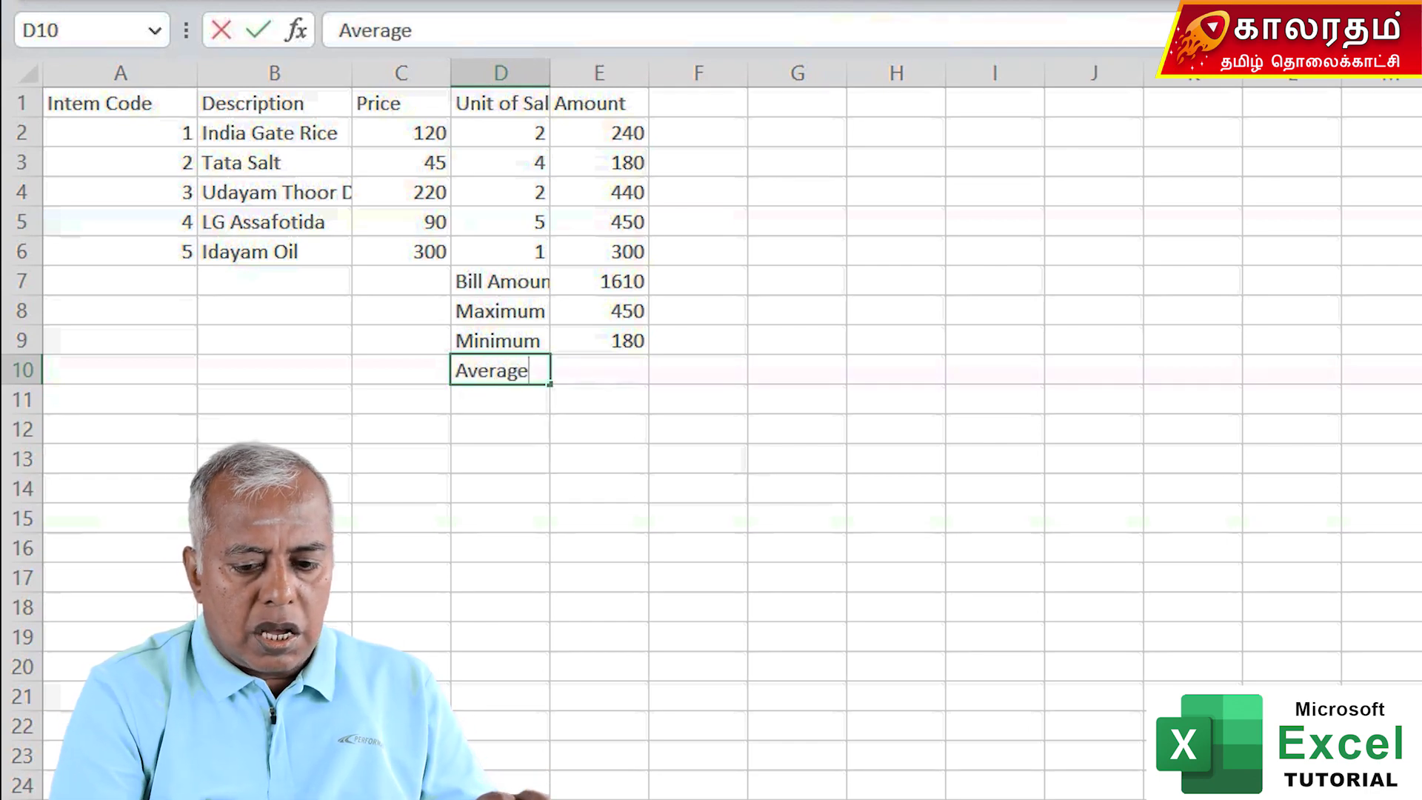
key("Tab")
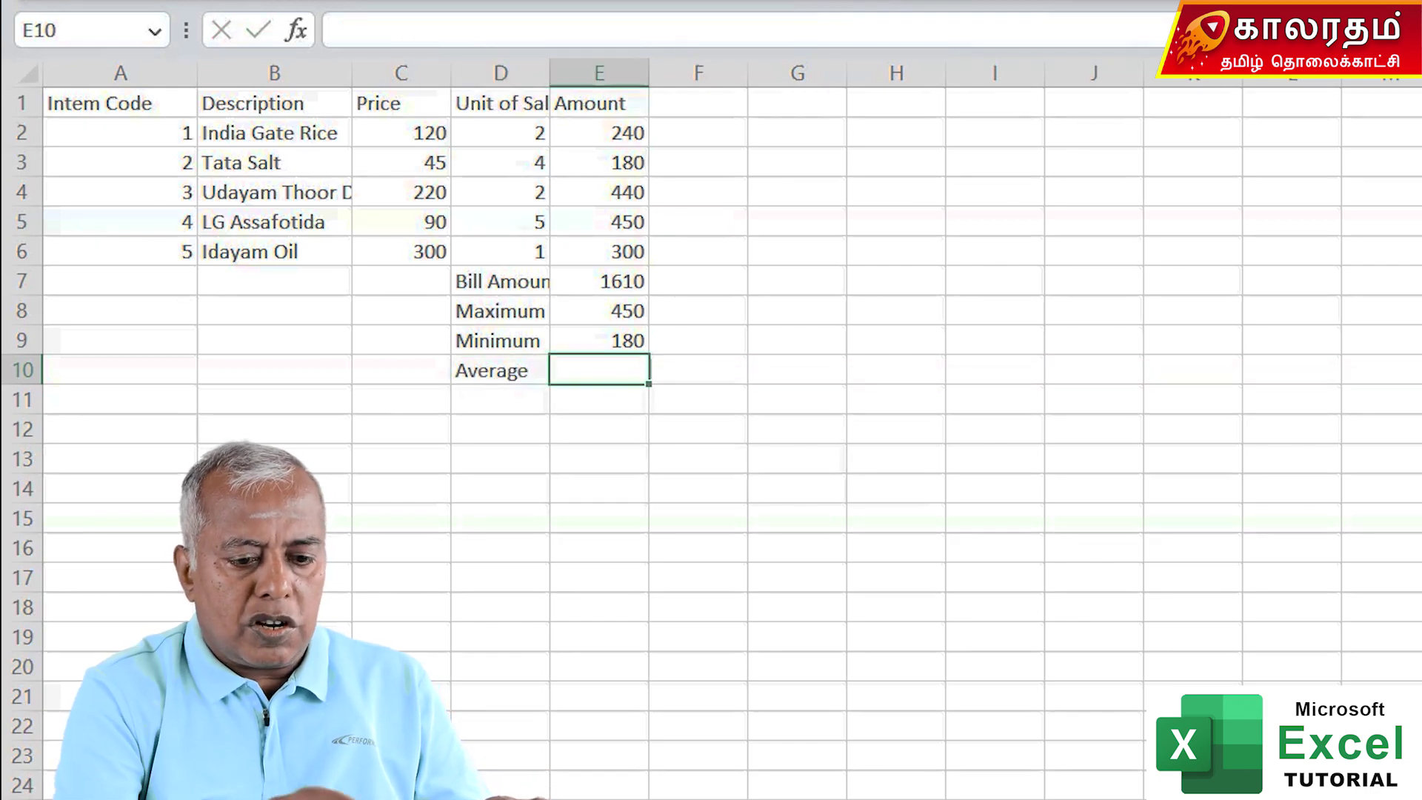
type("=average(")
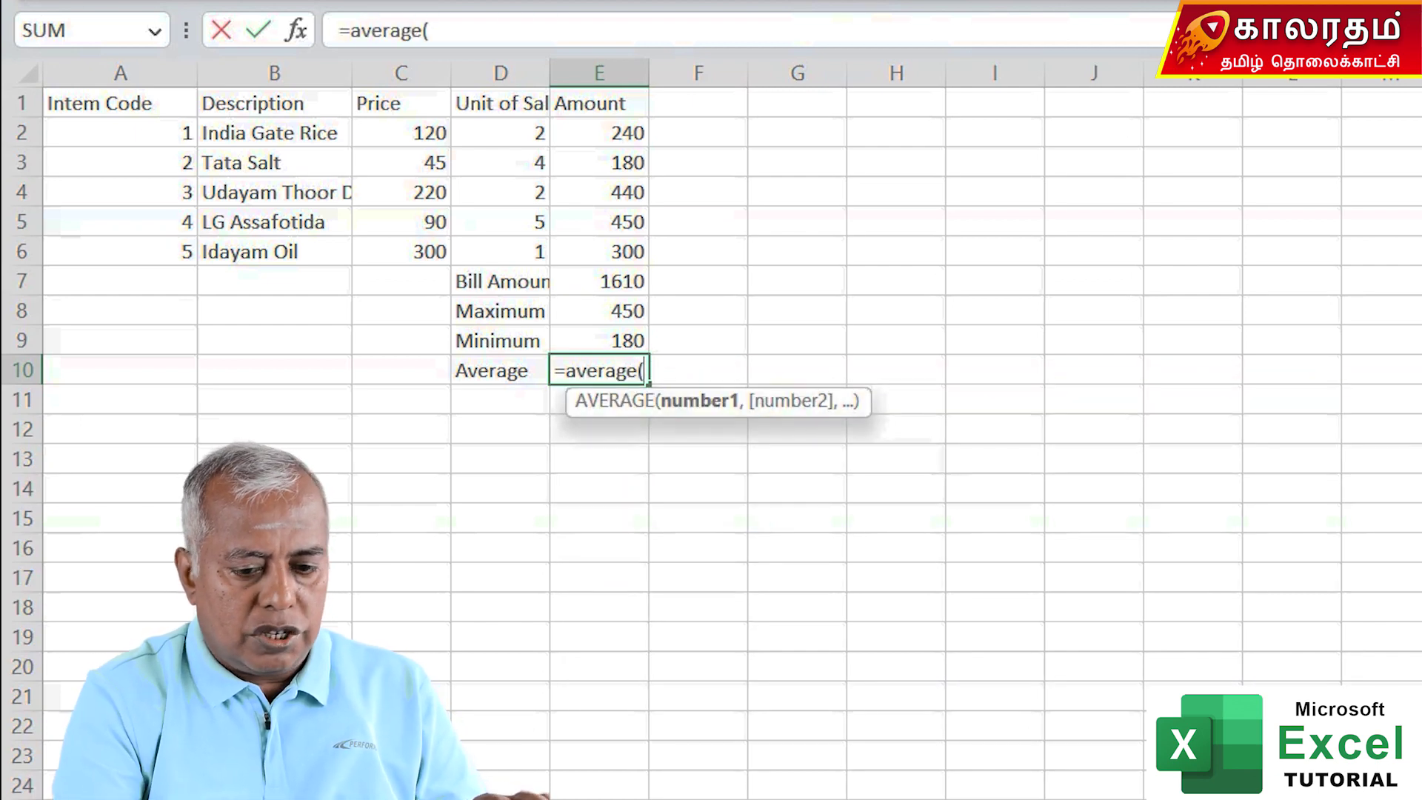
key("Up")
key("Up")
key("Up")
key("Up")
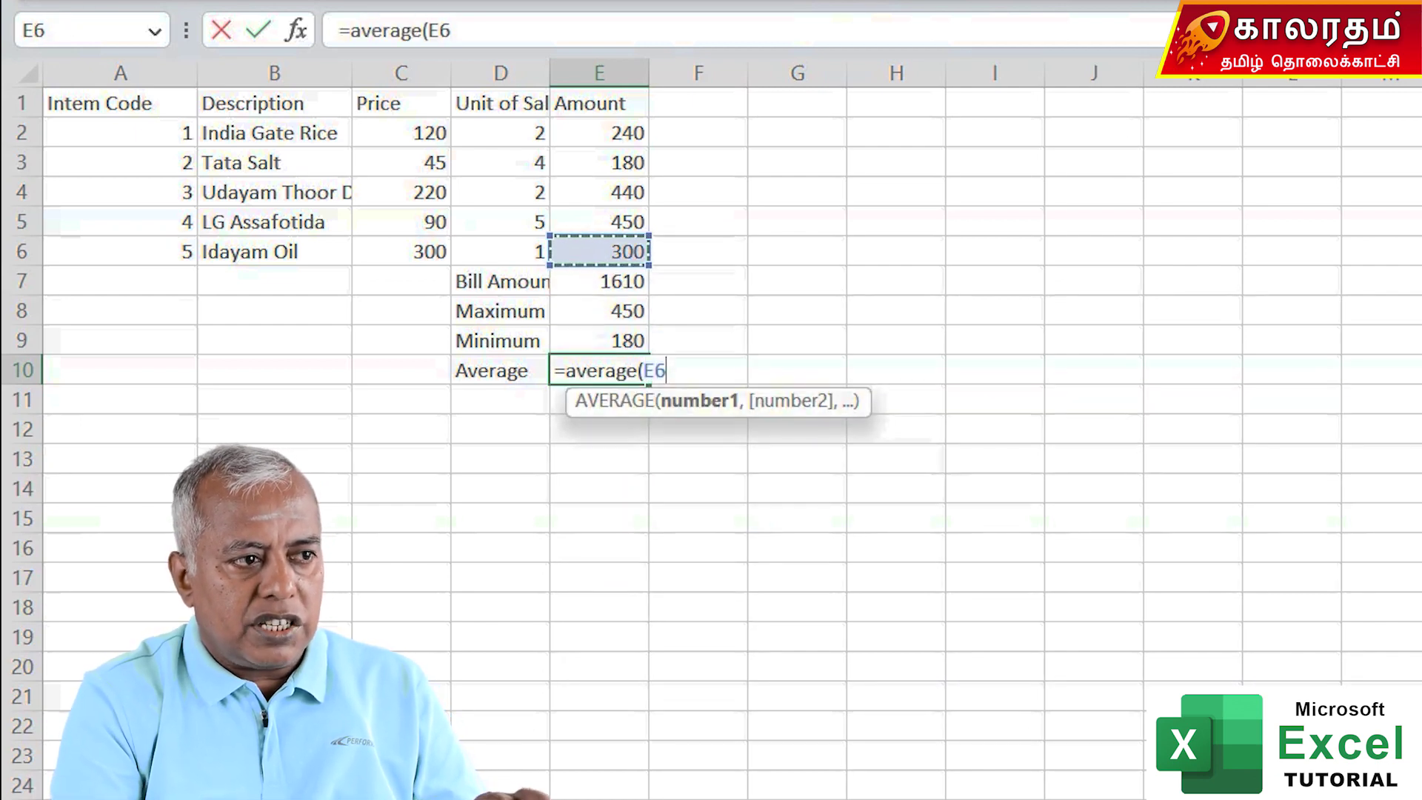
key("shift+Up")
key("shift+Up")
key("shift+Up")
key("shift+Up")
type(")")
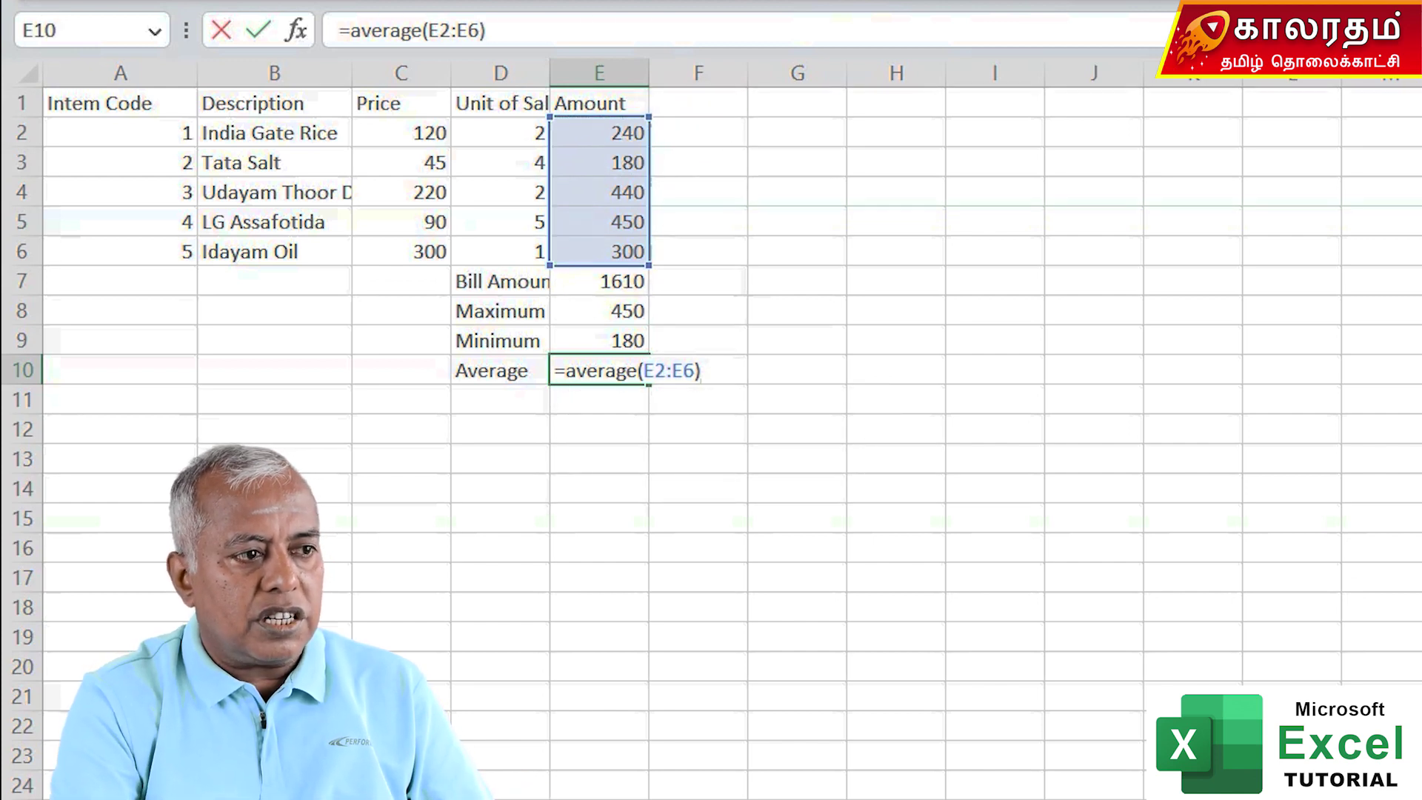
key("Return")
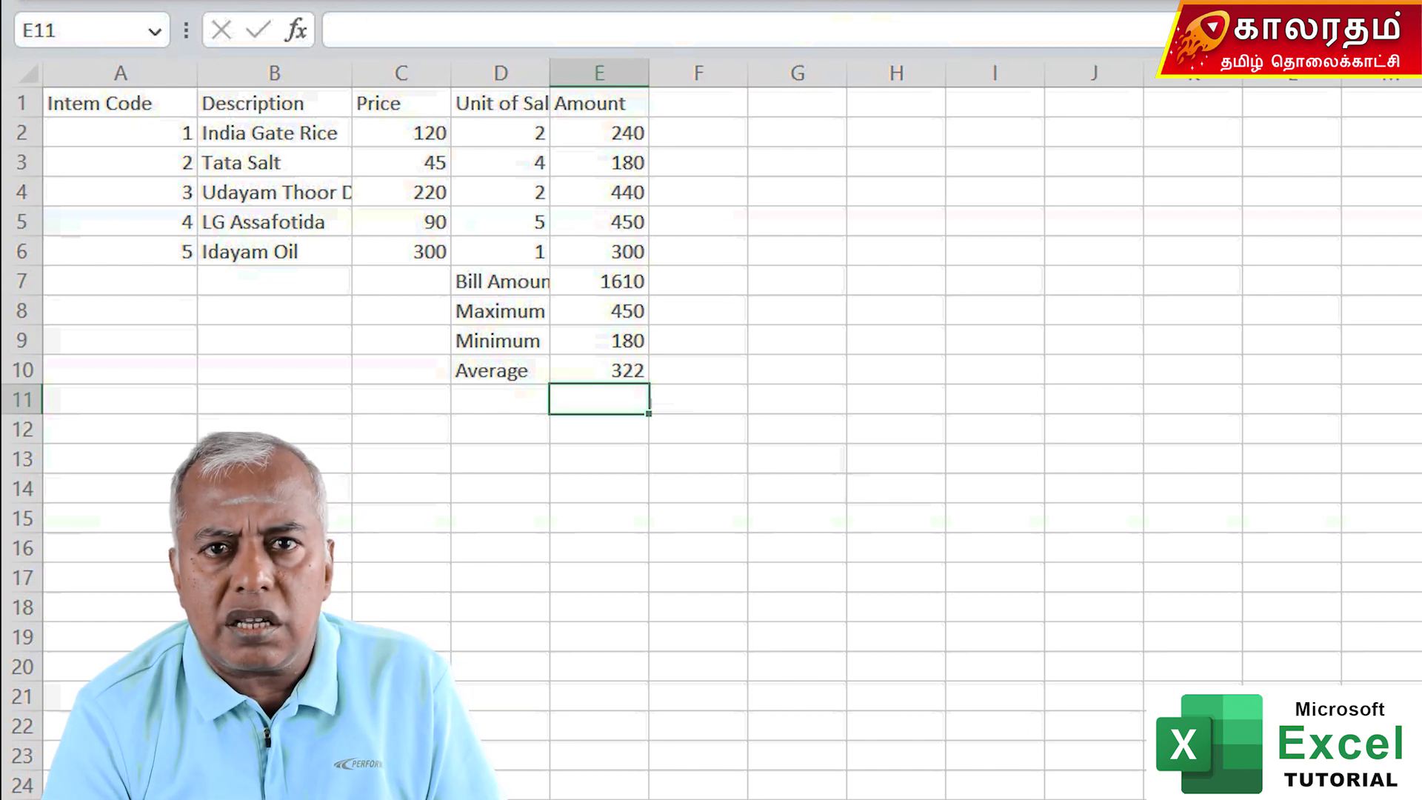
key("Up")
key("Up")
key("Up")
key("Up")
key("Up")
key("Up")
key("Up")
key("Up")
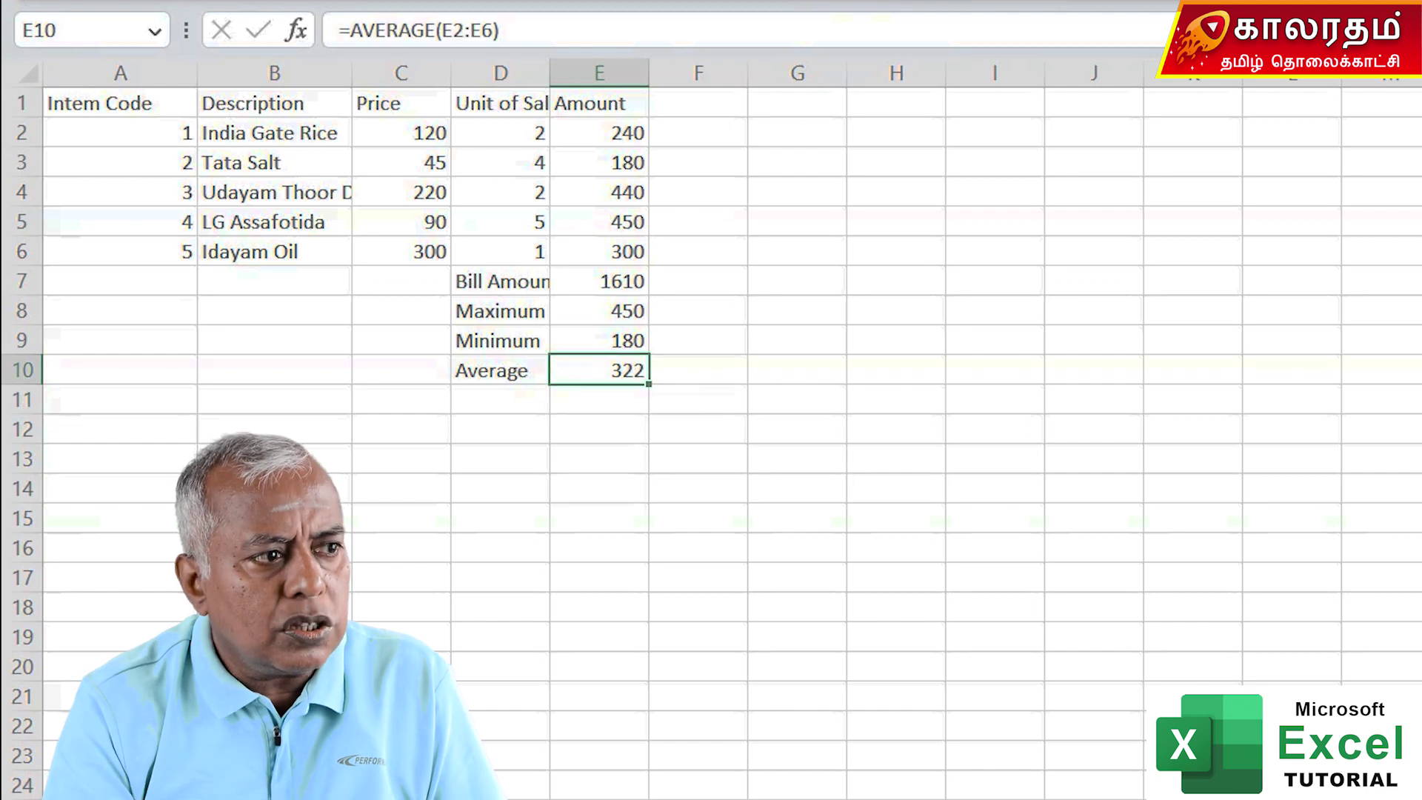
key("Up")
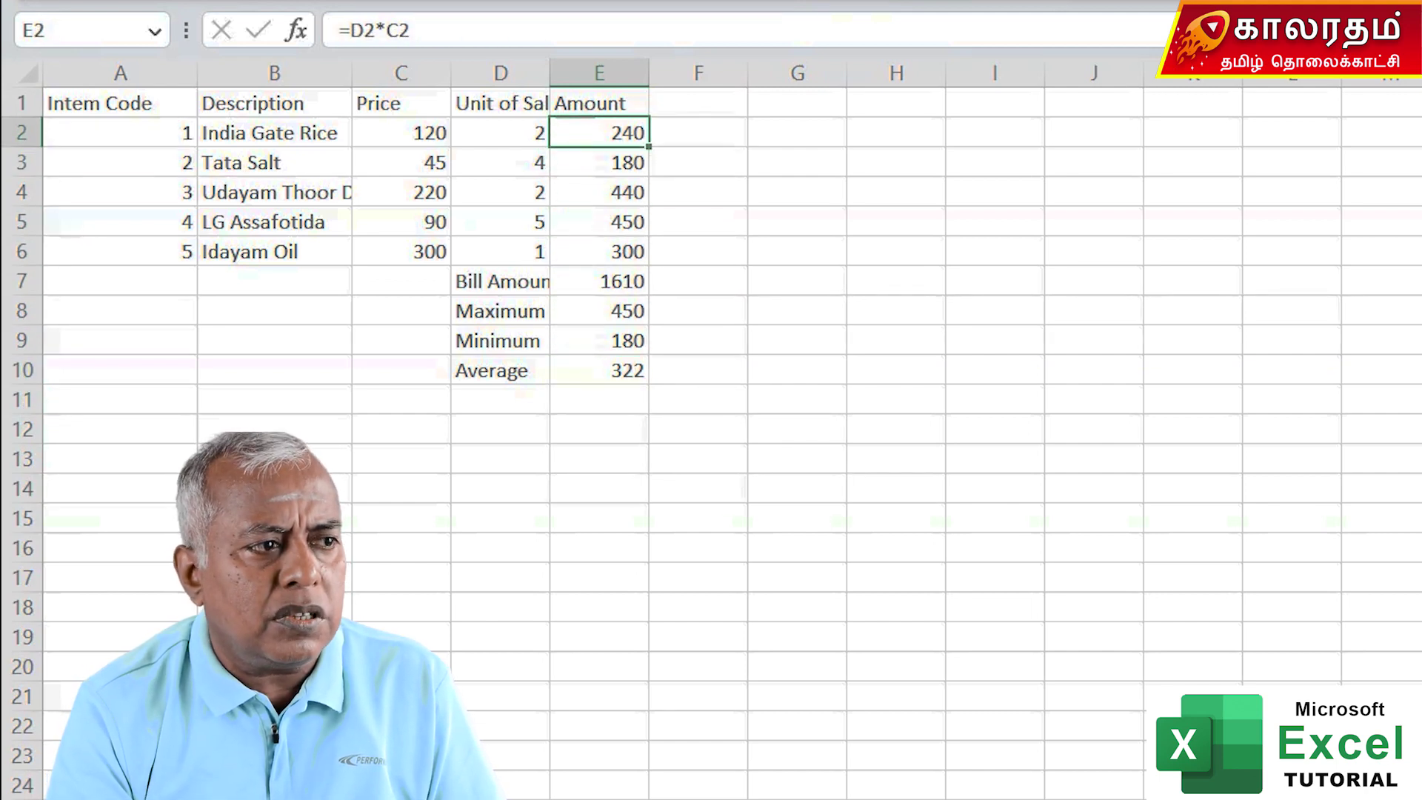
key("Left")
key("Left")
key("Left")
key("Left")
key("Right")
key("Right")
key("Right")
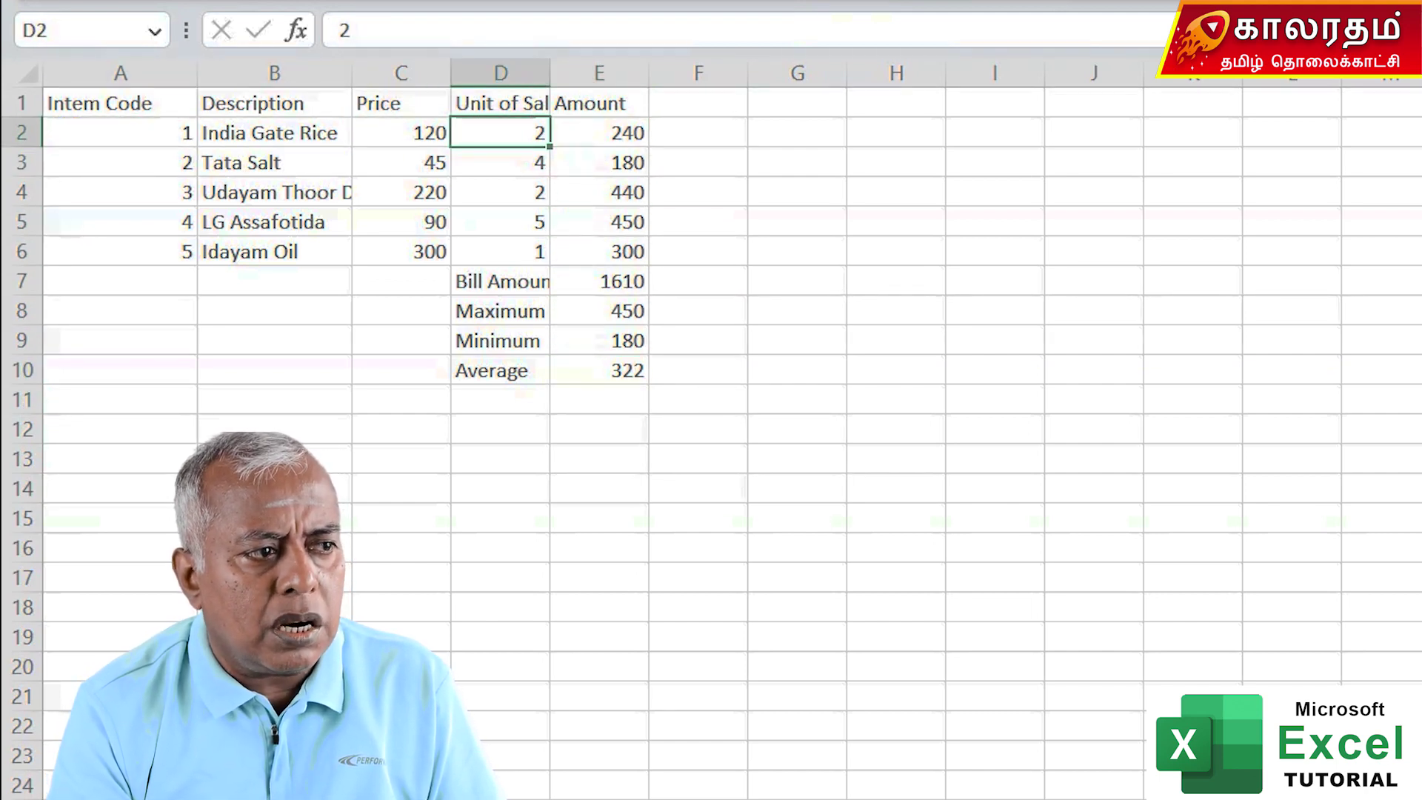
key("Down")
key("Down")
key("Down")
key("Down")
key("Down")
key("Down")
key("Right")
key("Left")
key("Right")
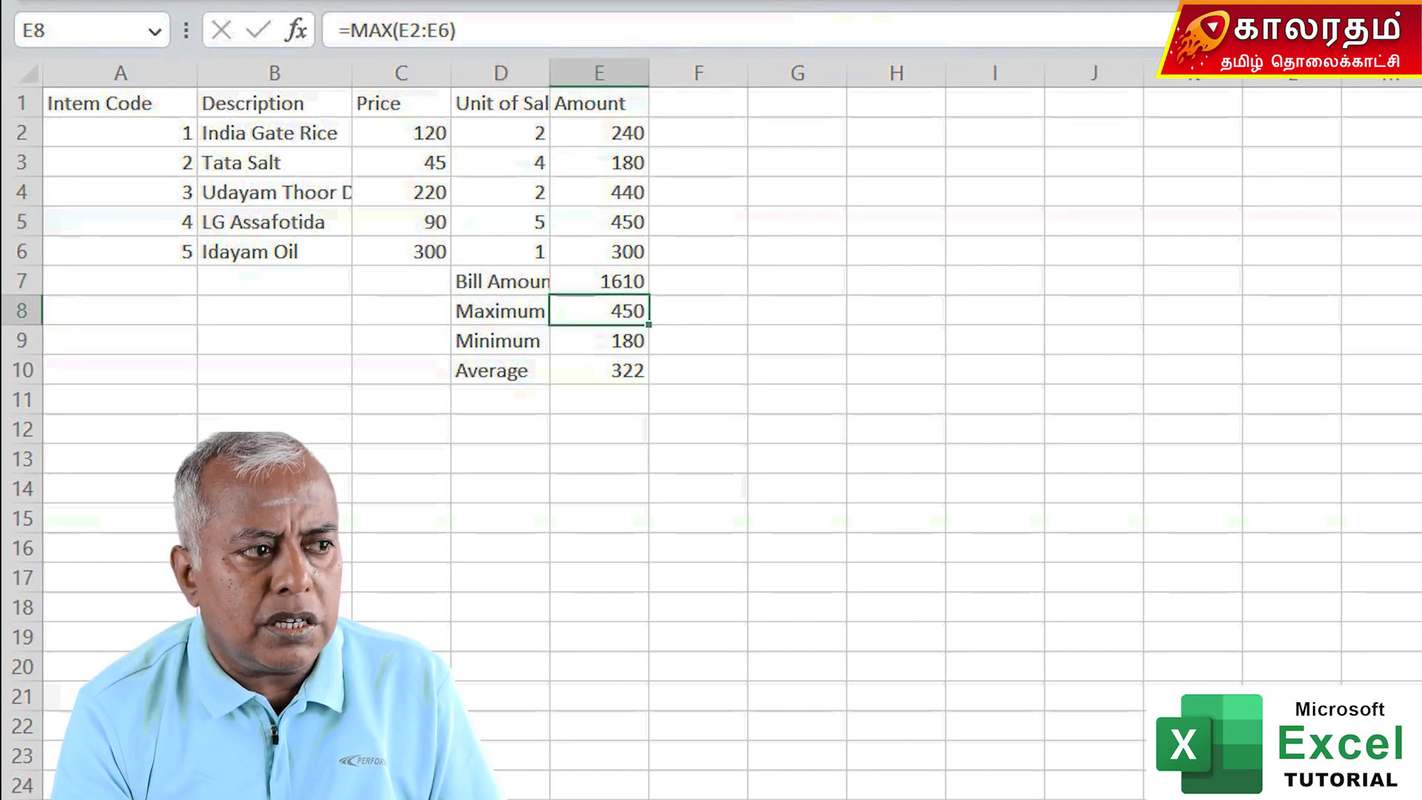
key("Down")
key("Down")
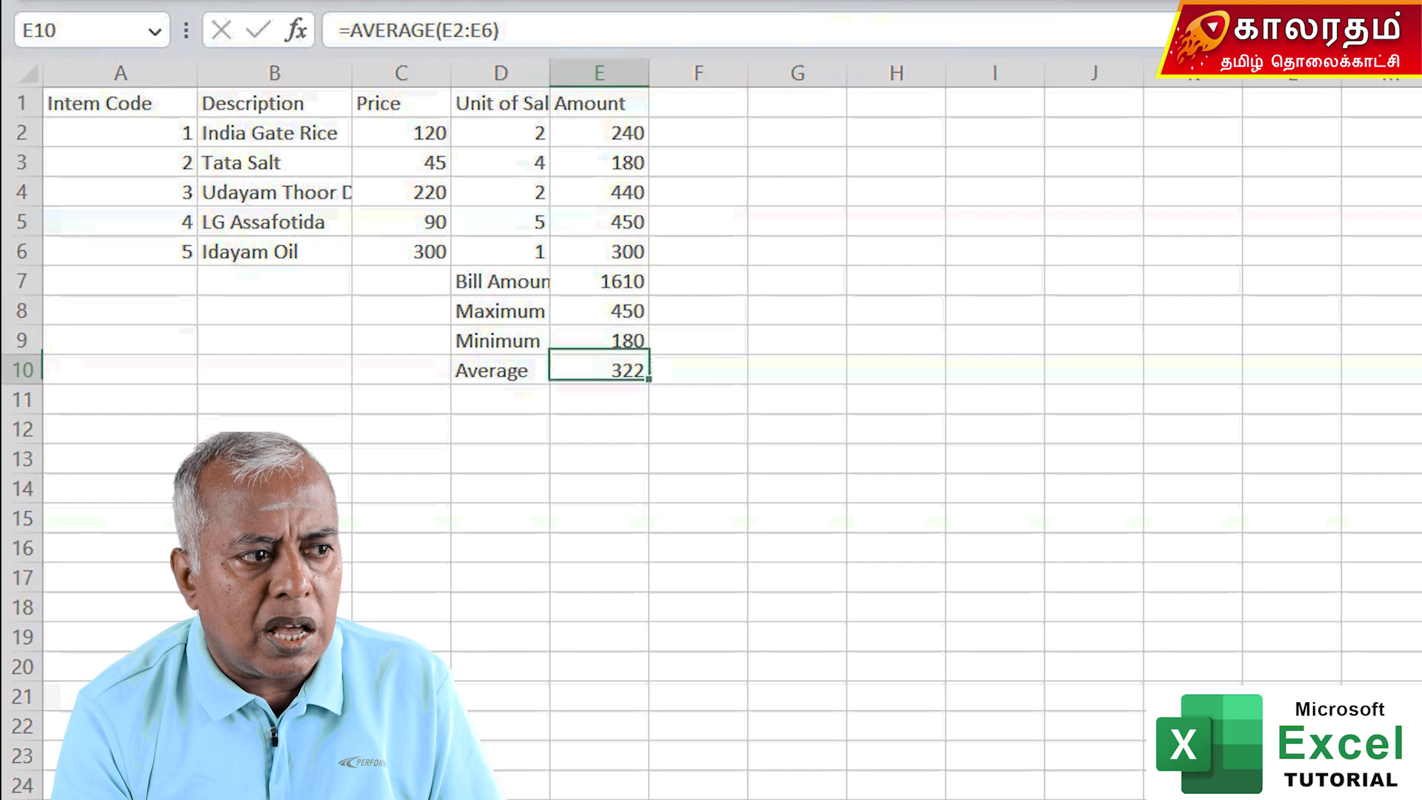
key("Left")
key("Left")
key("Left")
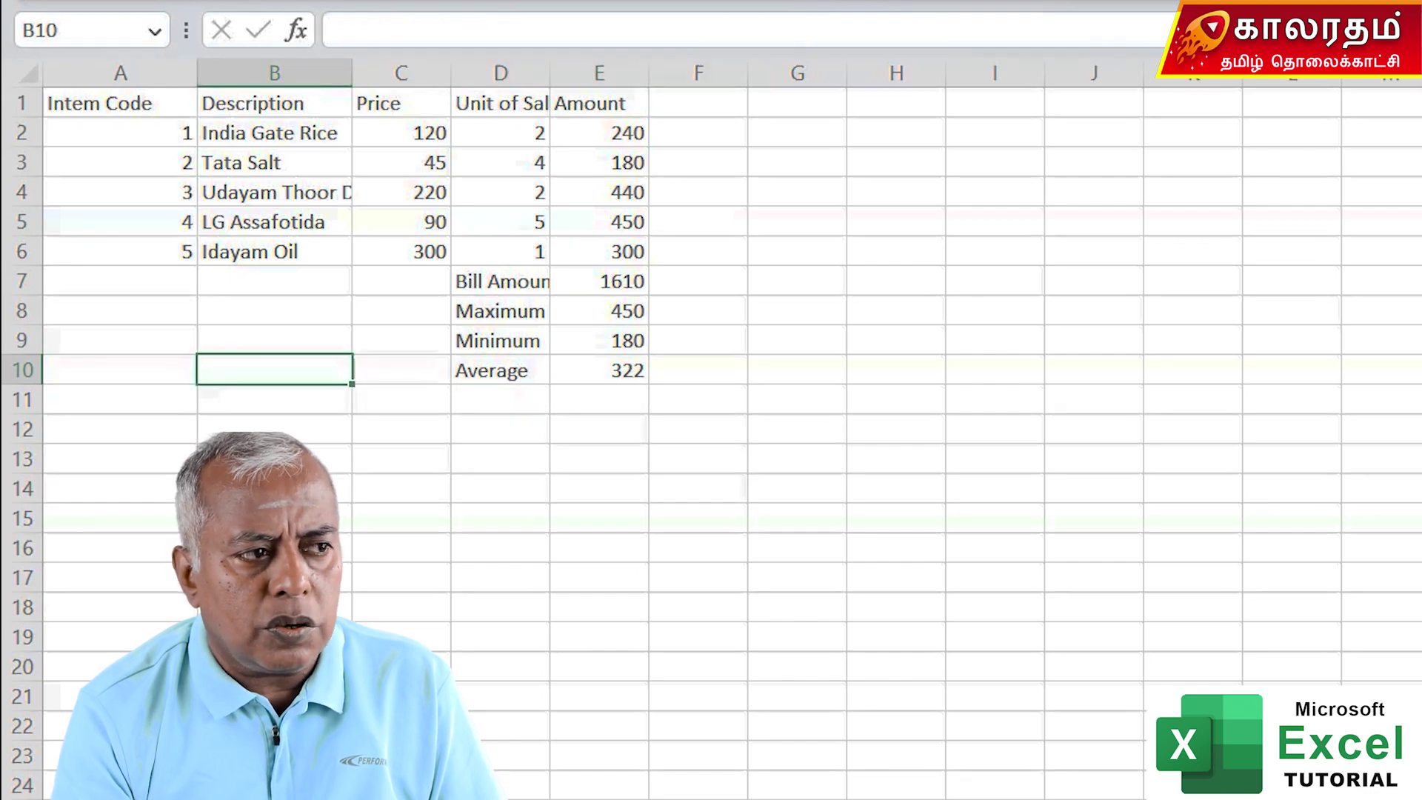
key("Up")
key("Up")
key("Up")
key("Down")
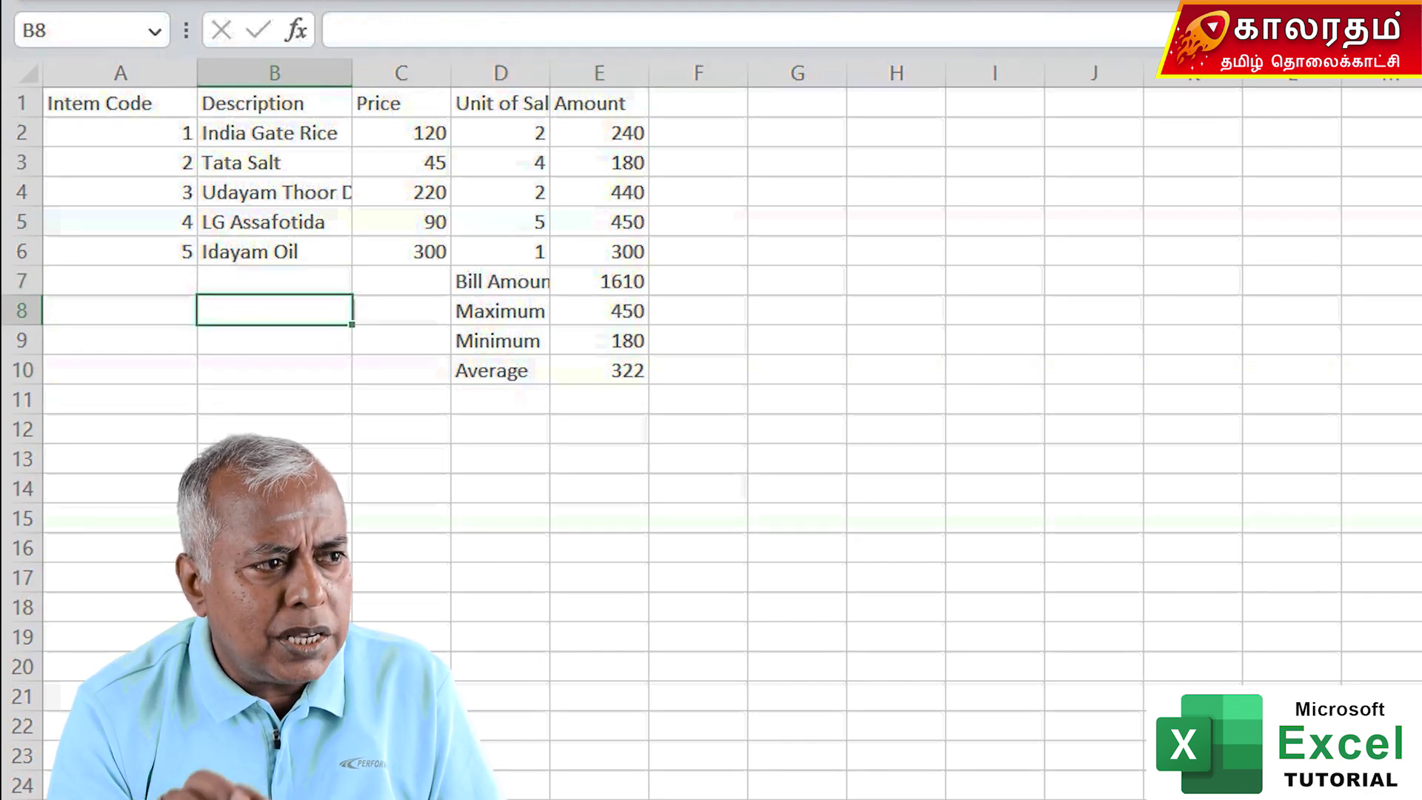